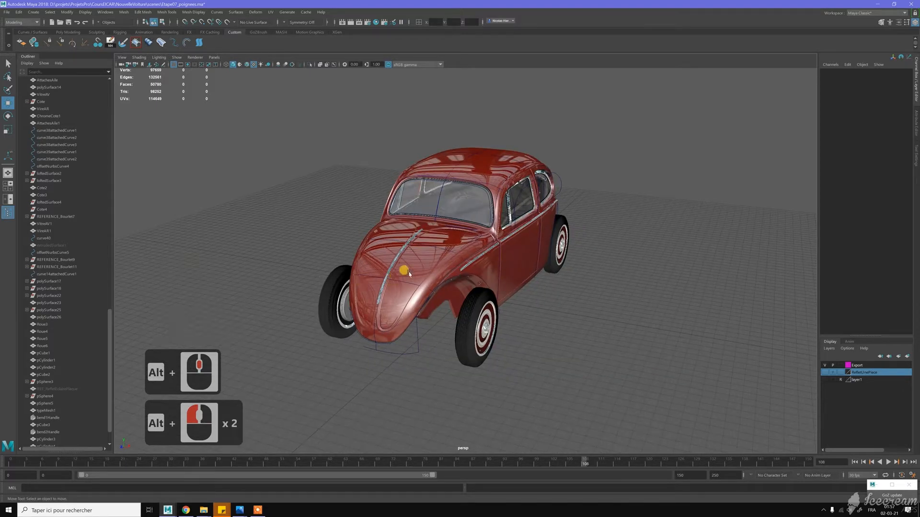
- Inspect the car model from several angles, and open the black Beetle reference photo, enlarged around the front hood handle
mouse_move(459, 254)
left_mouse_down("alt")
mouse_move(467, 256)
mouse_move(434, 241)
mouse_move(443, 247)
left_mouse_up("alt")
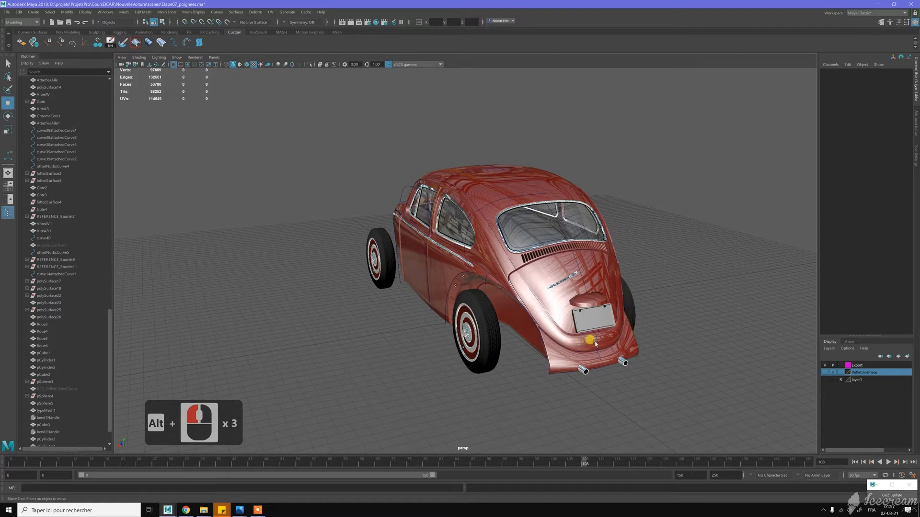
left_click_drag(419, 253, 442, 252, "alt")
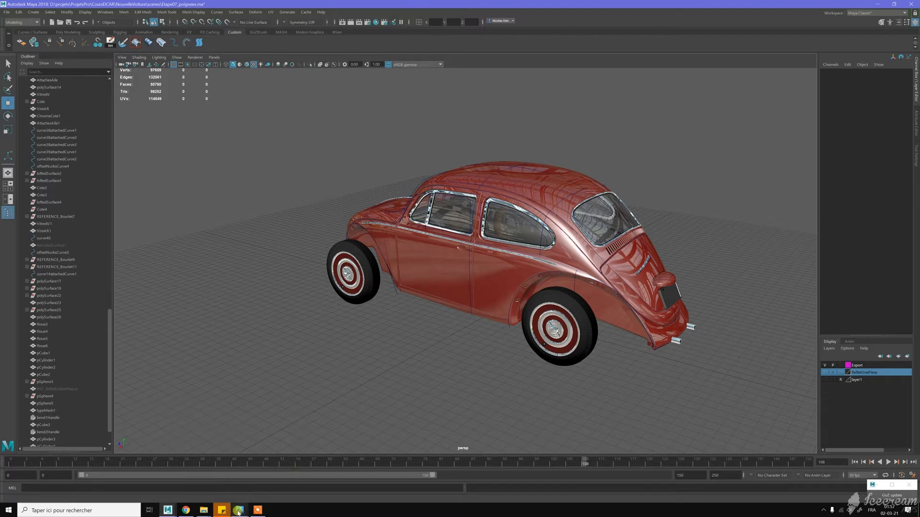
mouse_move(239, 511)
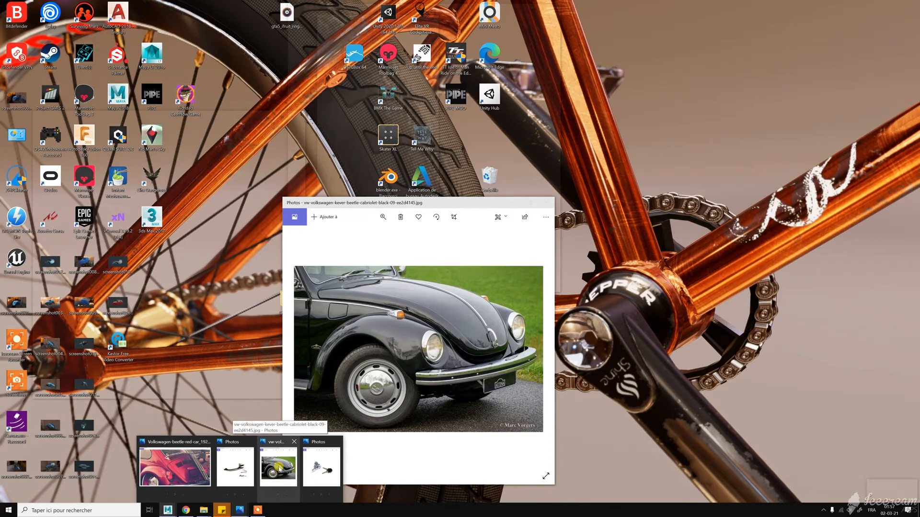
left_click(273, 480)
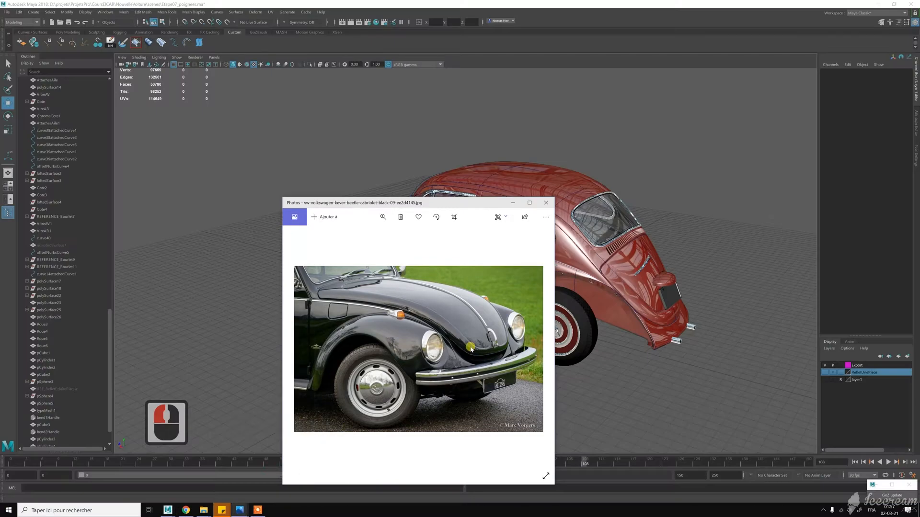
left_click(383, 218)
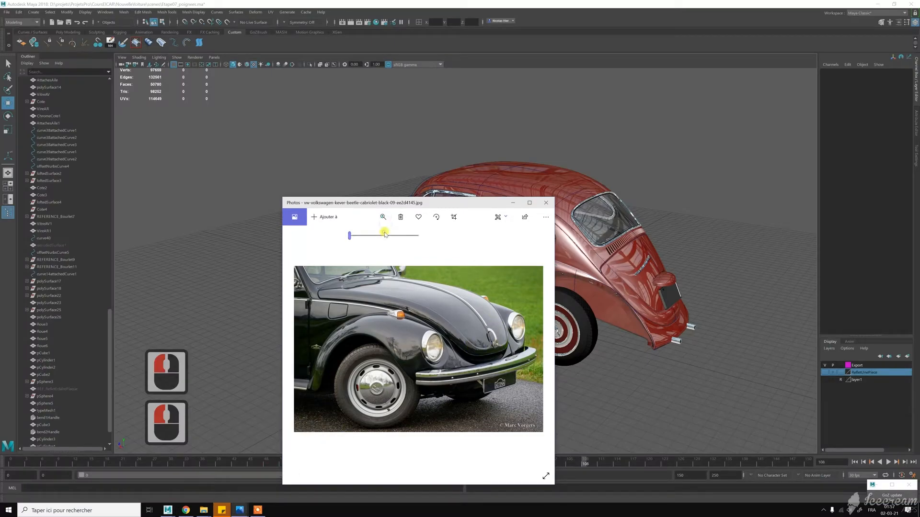
left_click(384, 234)
left_click_drag(392, 326, 297, 326)
left_click_drag(457, 335, 422, 332)
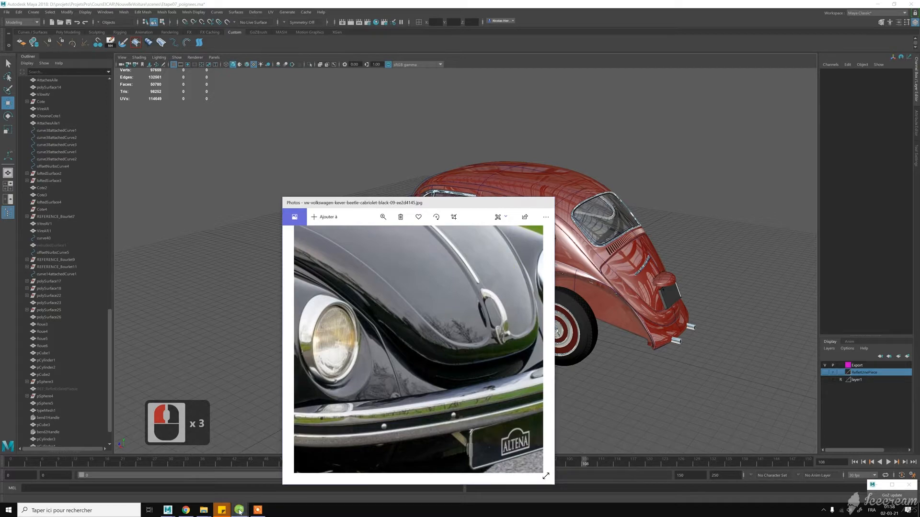
- Open the red Beetle reference photo and examine its rear hood, bumper, side body and door handle
left_click(240, 511)
left_click(174, 467)
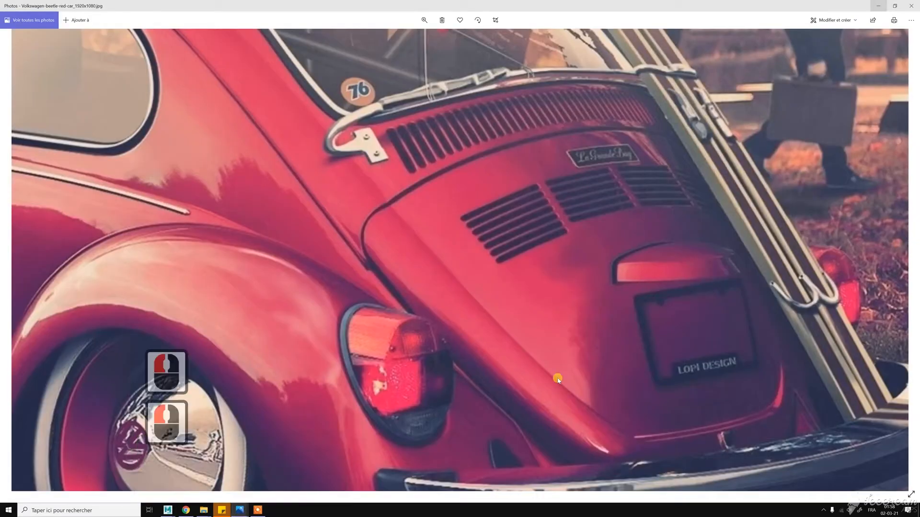
left_click_drag(494, 327, 385, 254)
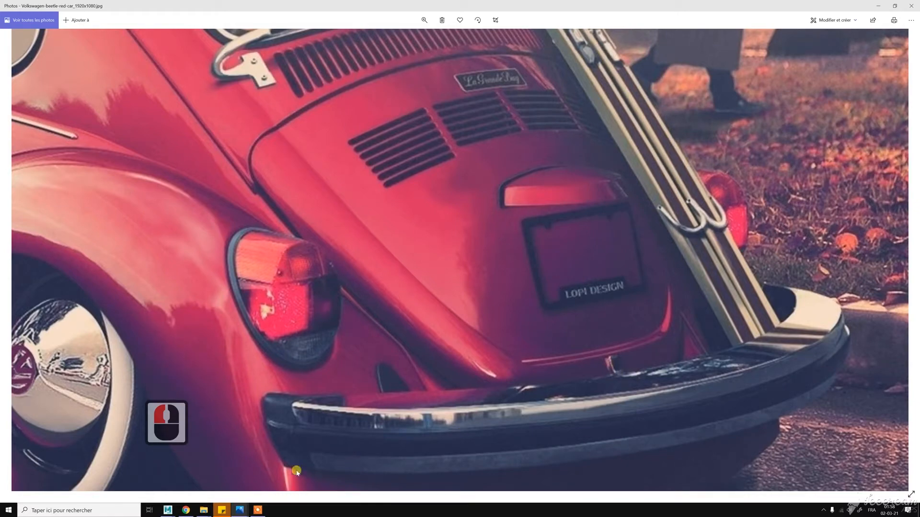
left_click_drag(330, 312, 527, 314)
left_click_drag(304, 251, 503, 288)
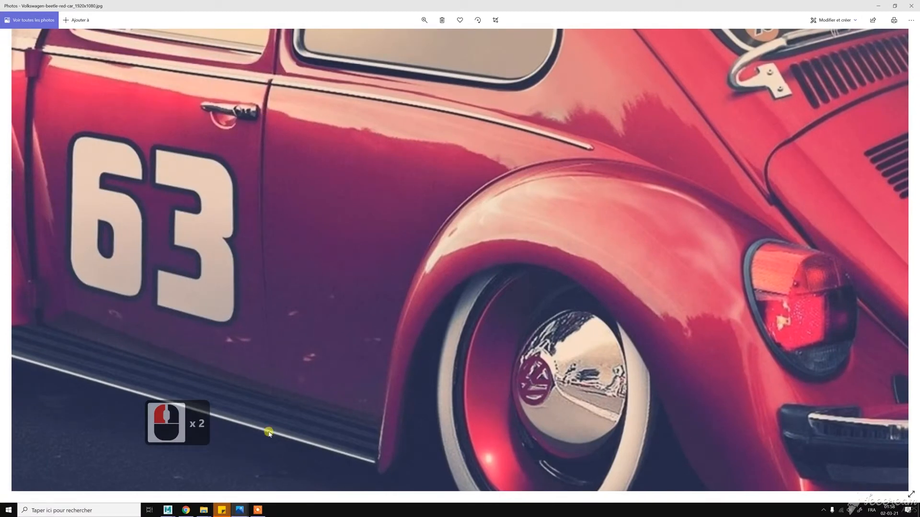
- View the reference photos of the chrome door handle and of the keyed lock handle
mouse_move(244, 507)
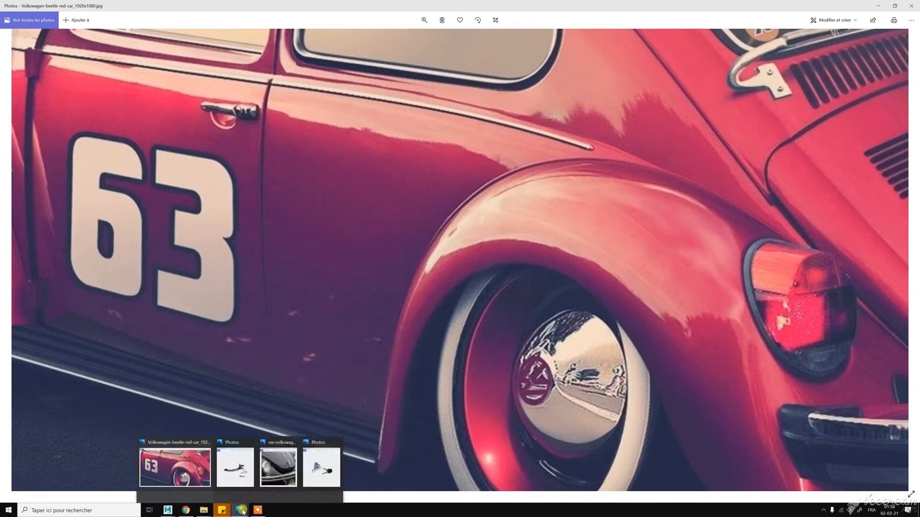
left_click(238, 470)
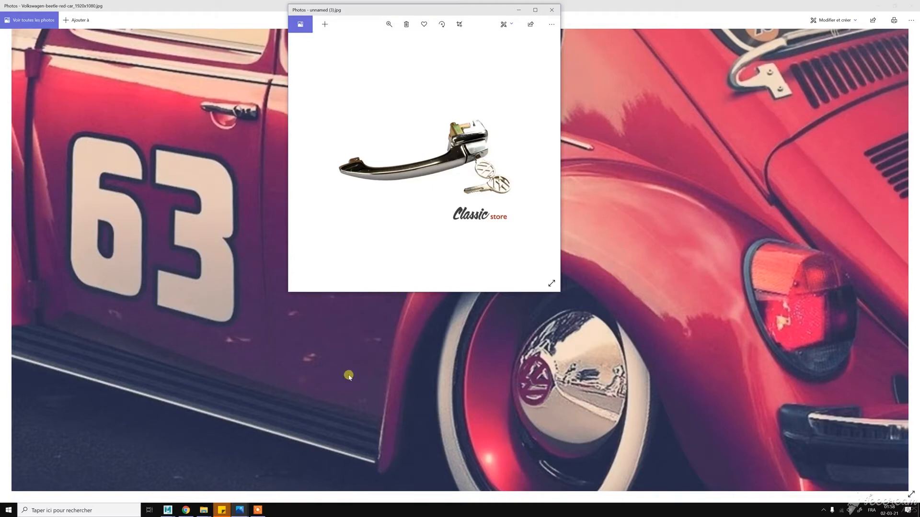
left_click_drag(657, 347, 631, 354)
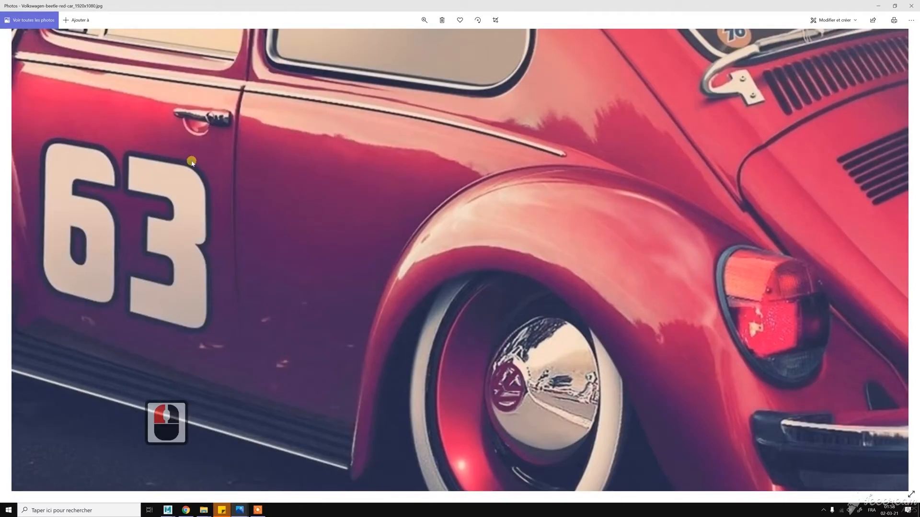
left_click(241, 511)
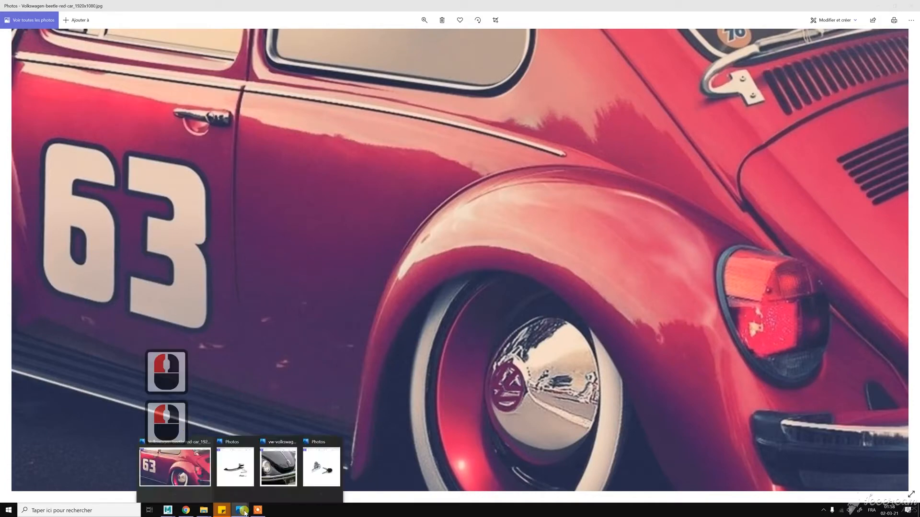
left_click(321, 467)
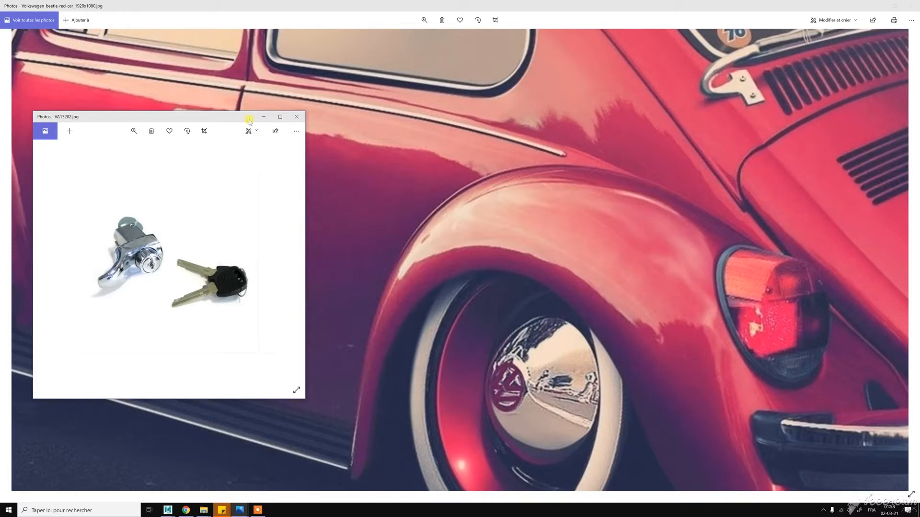
left_click(266, 115)
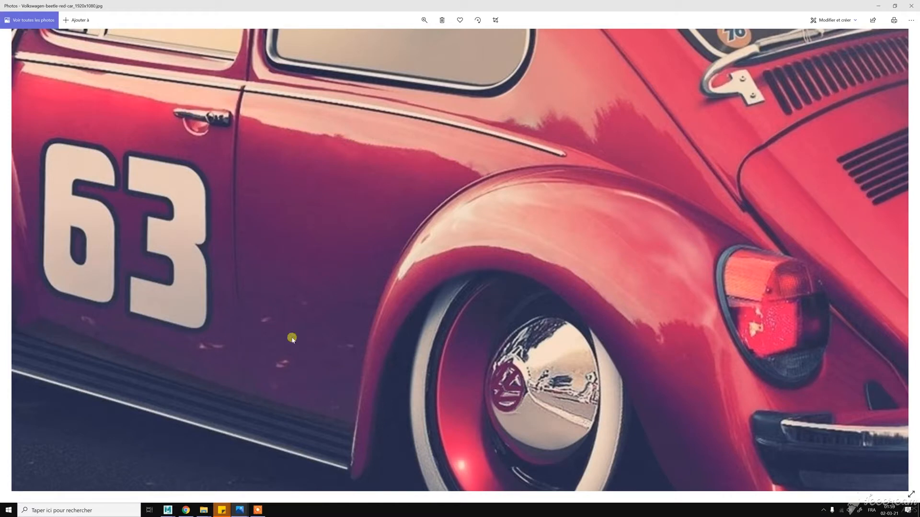
- Switch back to Maya, show the blueprint planes on layer1 and hide the Export layer containing the car body
left_click(166, 511)
left_click(201, 479)
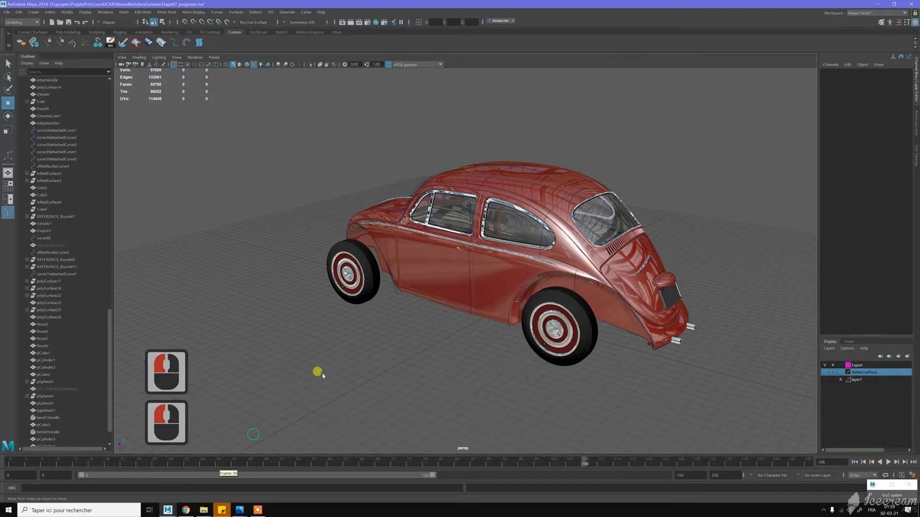
left_click(824, 379)
left_click_drag(394, 287, 842, 323, "alt")
left_click(825, 365)
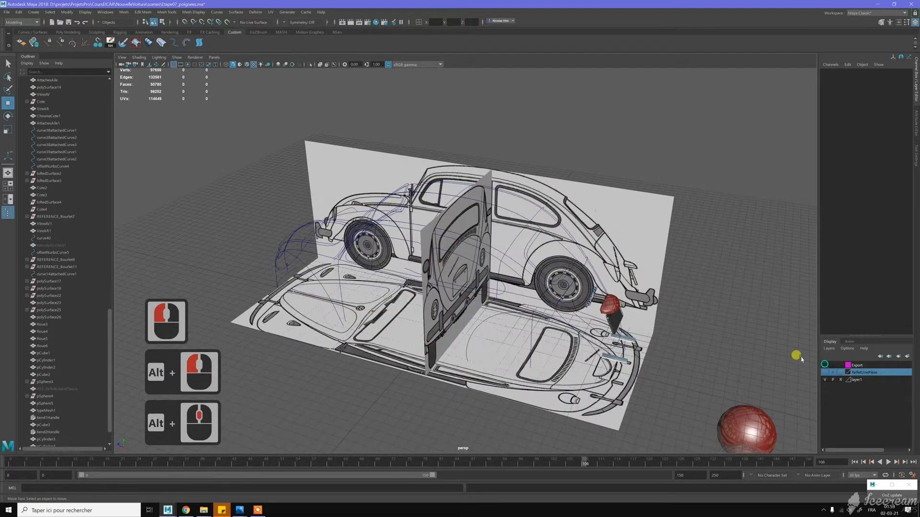
- Examine the door handle on the side blueprint and the matching handle areas on the top blueprint
scroll(431, 216, "up", 8)
left_click_drag(433, 220, 441, 212, "alt")
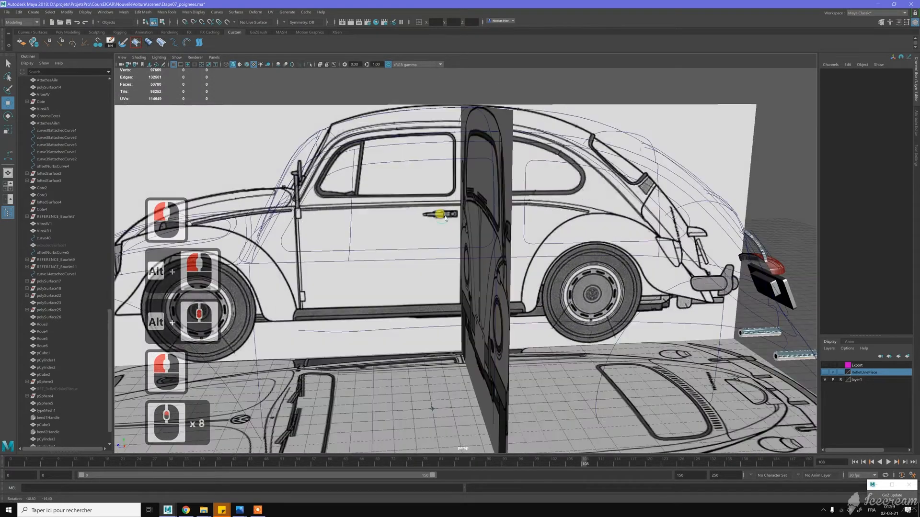
scroll(451, 217, "down", 2)
middle_click_drag(465, 307, 451, 247, "alt")
left_click_drag(451, 244, 479, 413, "alt")
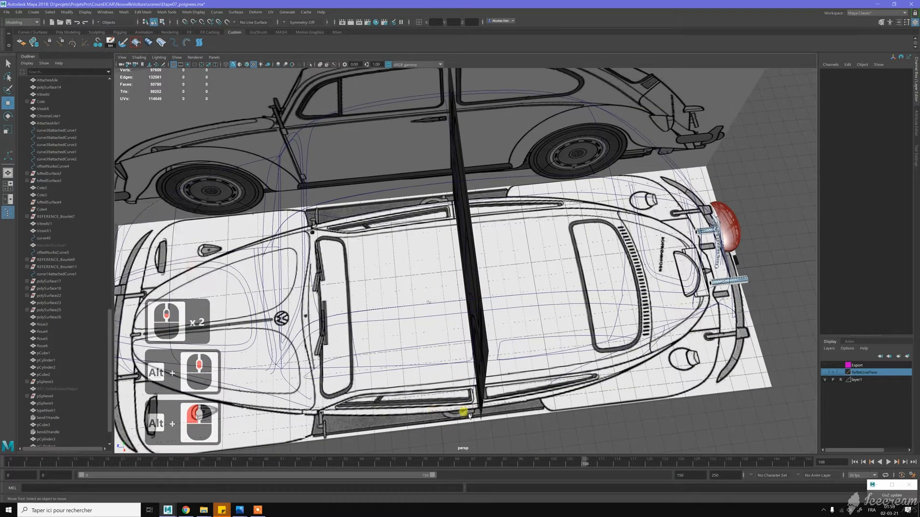
middle_click_drag(409, 377, 546, 341, "alt")
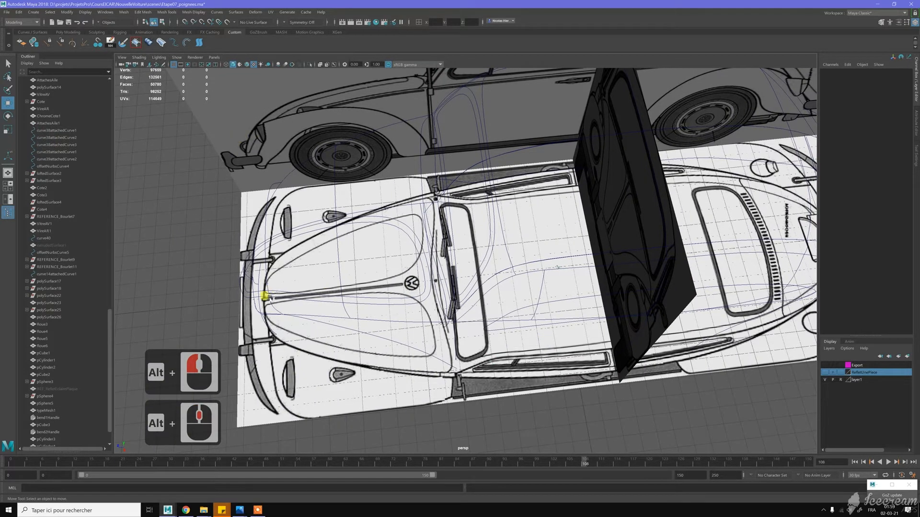
left_click_drag(465, 269, 408, 256, "alt")
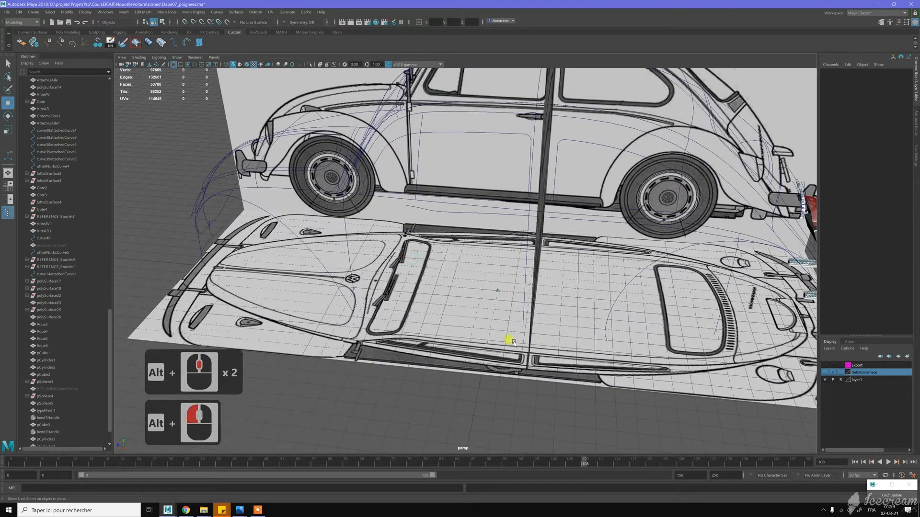
left_click_drag(493, 173, 484, 203, "alt")
scroll(636, 308, "down", 3)
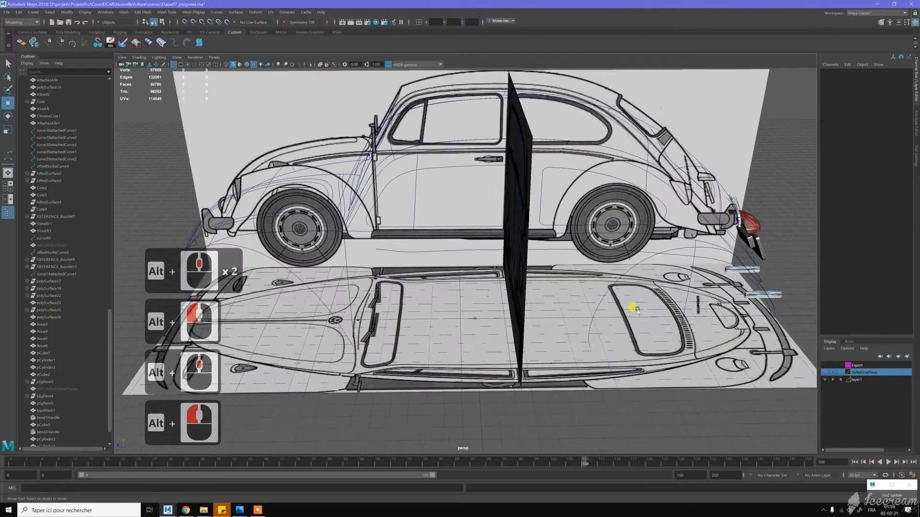
left_click(805, 371)
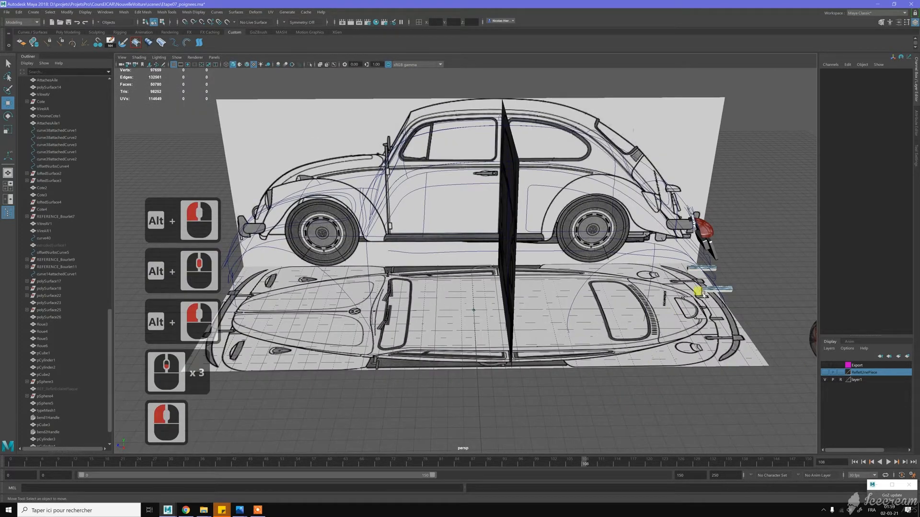
right_click(726, 290)
right_click_drag(733, 287, 745, 278)
left_click(741, 288)
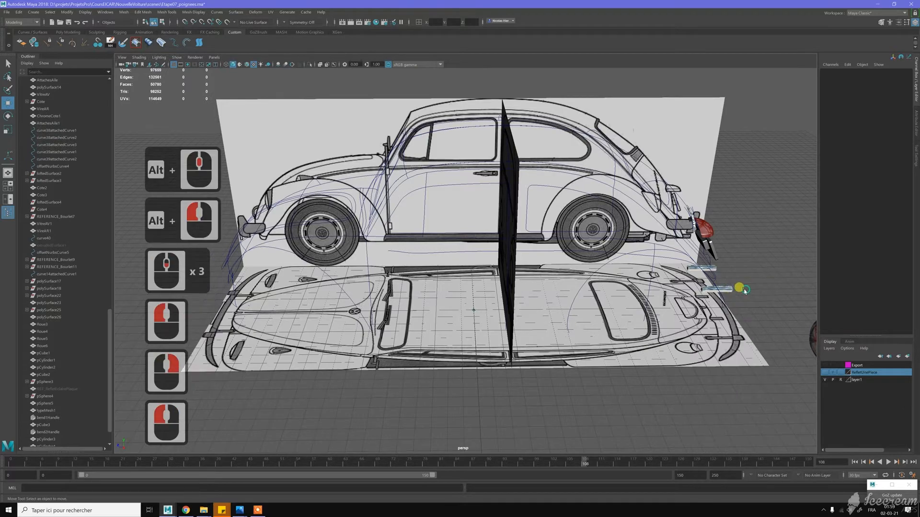
left_click_drag(764, 279, 462, 158, "alt")
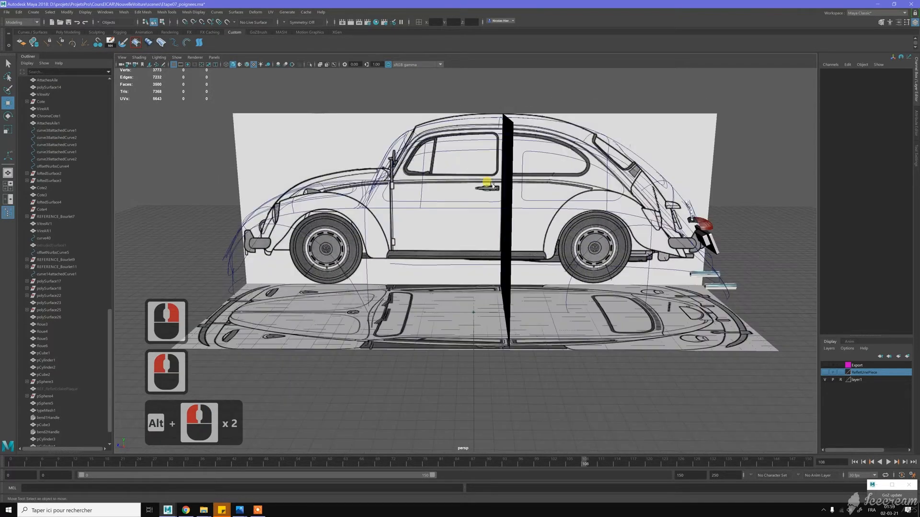
- Create a polygon cube and raise it to the height of the door handle
right_click(503, 376)
right_click_drag(515, 372, 512, 383, "shift")
left_click_drag(474, 271, 507, 185, "alt")
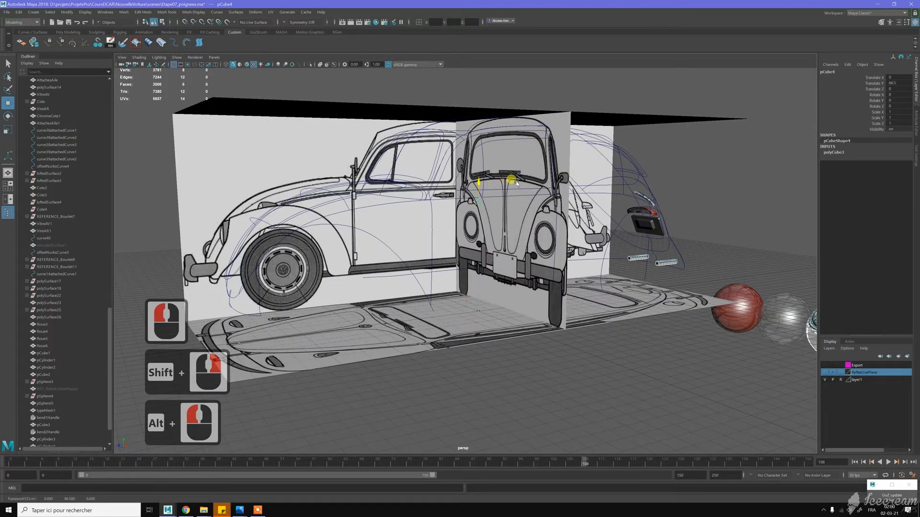
- In the four-view layout, move the cube along Z to -19.5, over the rear end of the side blueprint's door handle
key("space")
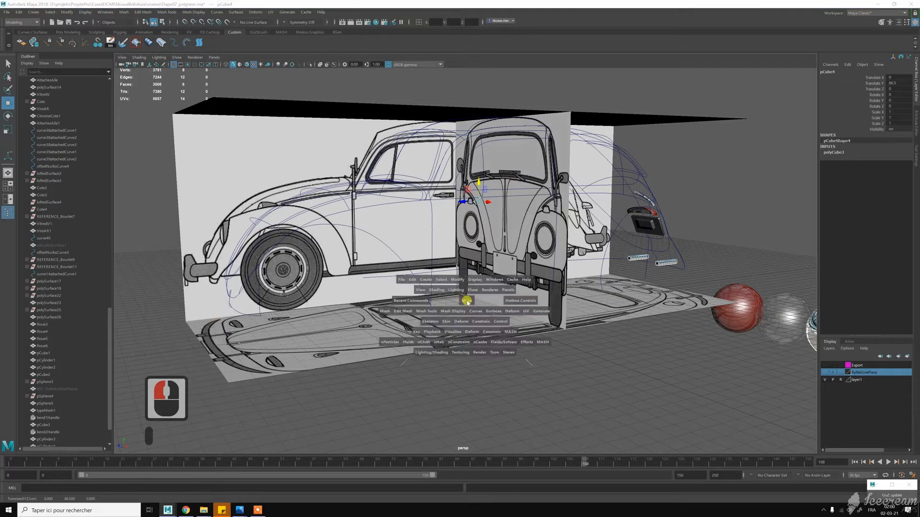
key("space")
scroll(556, 381, "down", 8)
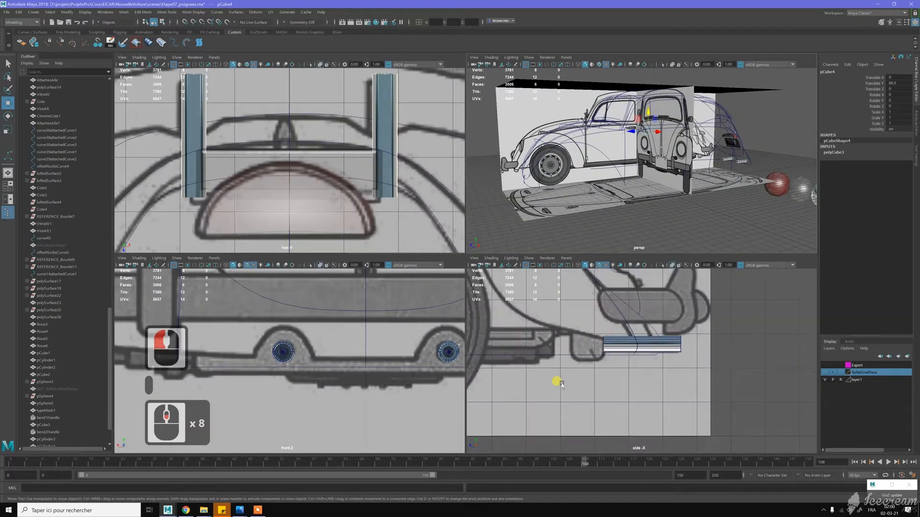
scroll(558, 378, "down", 14)
middle_click_drag(550, 348, 706, 410, "alt")
middle_click_drag(551, 326, 638, 361, "alt")
scroll(617, 341, "up", 3, "alt")
scroll(599, 355, "up", 13, "alt")
scroll(638, 361, "up", 7, "alt")
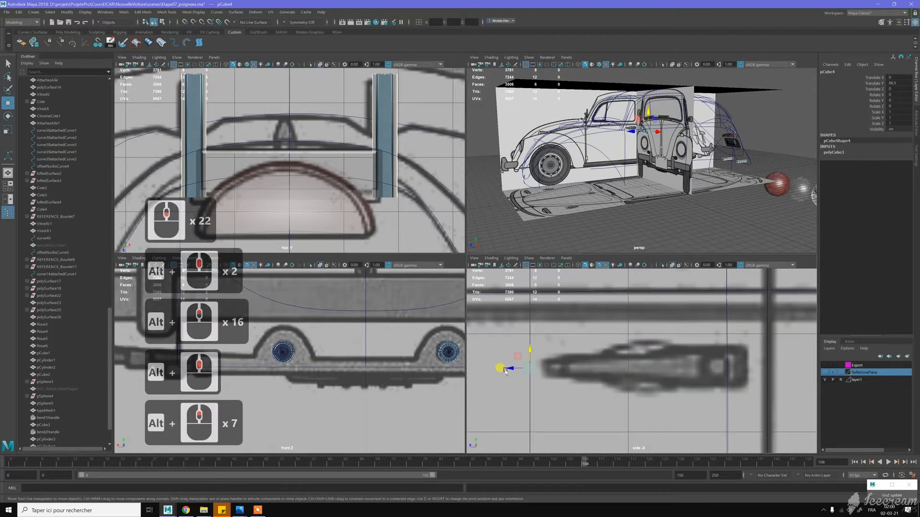
left_click_drag(501, 370, 695, 367)
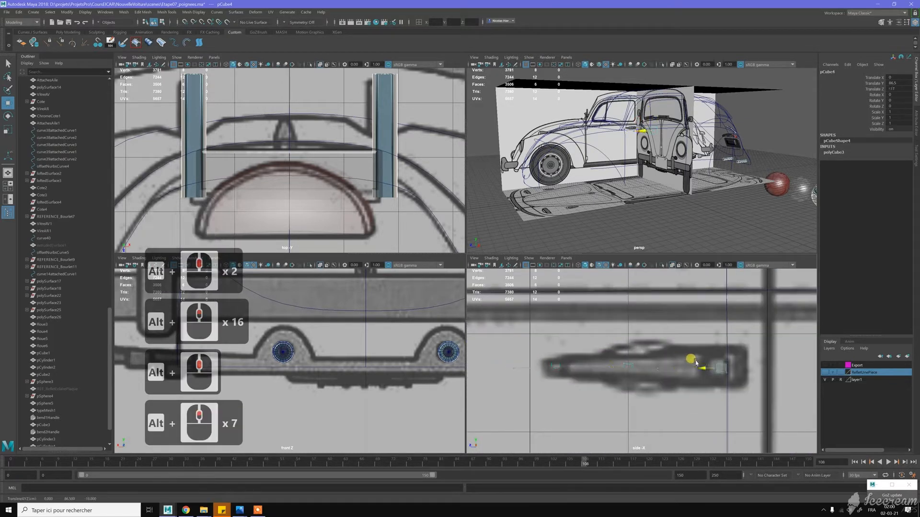
middle_click_drag(650, 345, 565, 341, "alt")
scroll(633, 337, "up", 3)
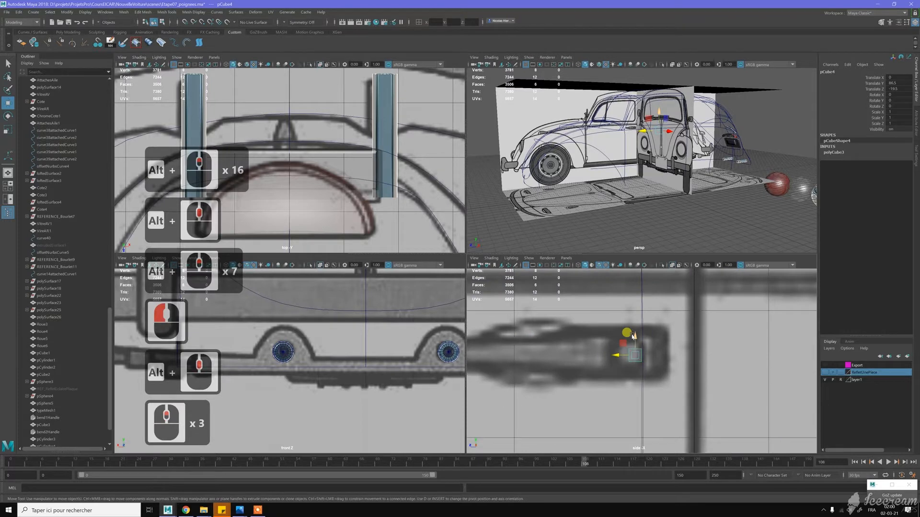
left_click(641, 335)
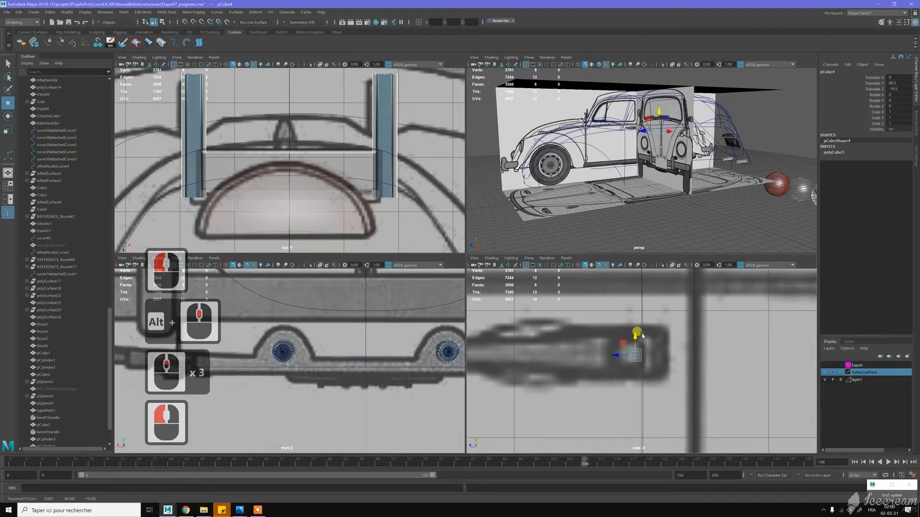
- Set the cube's width to 4.6 through its creation parameters
key("t")
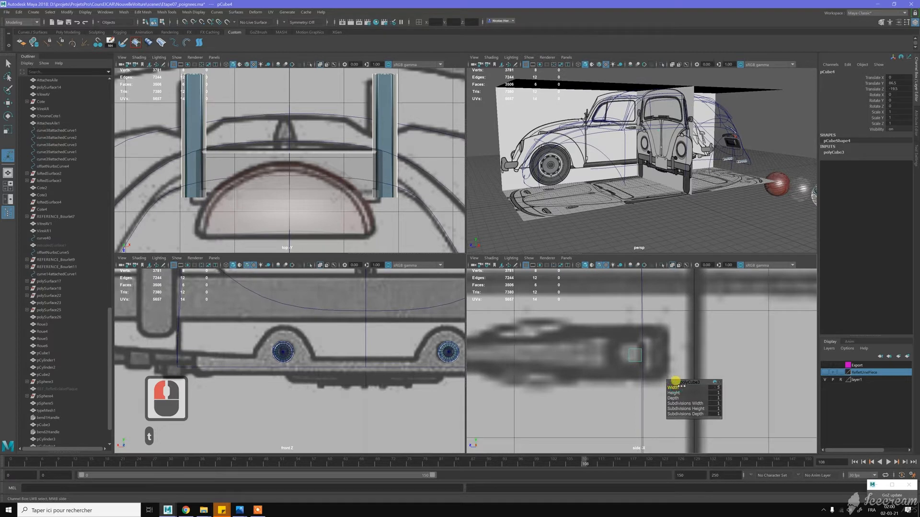
scroll(364, 336, "down", 20)
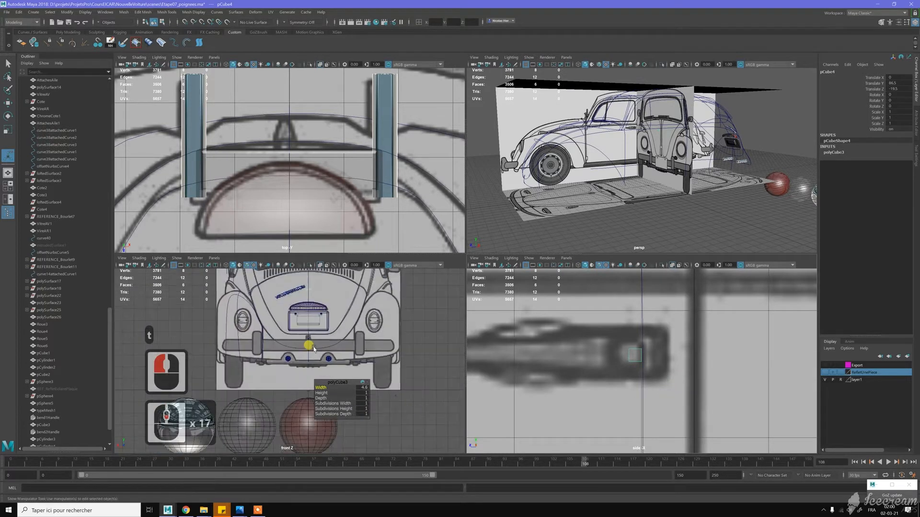
middle_click_drag(341, 347, 355, 431, "alt")
middle_click_drag(312, 345, 346, 323, "alt")
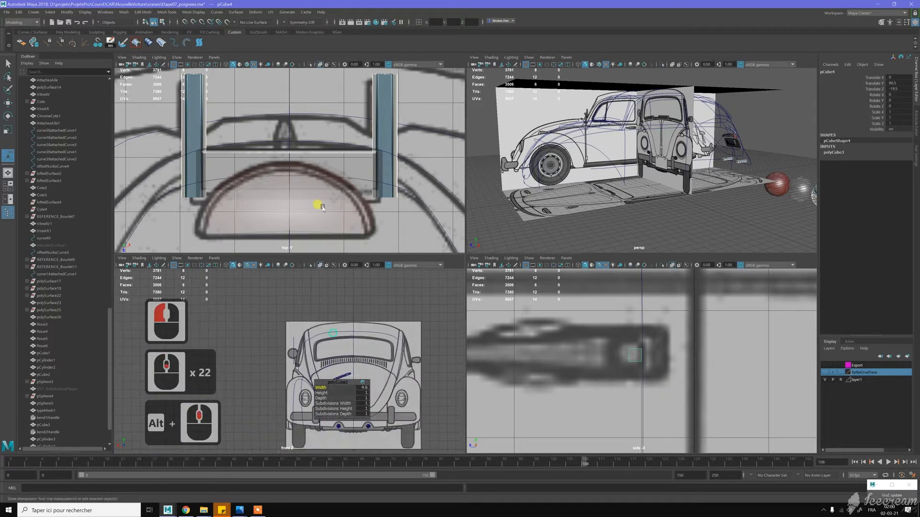
- Move the cube along X from the car's centreline out to the door handle area on the top blueprint
scroll(321, 193, "down", 5)
scroll(320, 193, "down", 17)
middle_click_drag(283, 150, 233, 202, "alt")
scroll(290, 174, "down", 5, "alt")
key("w")
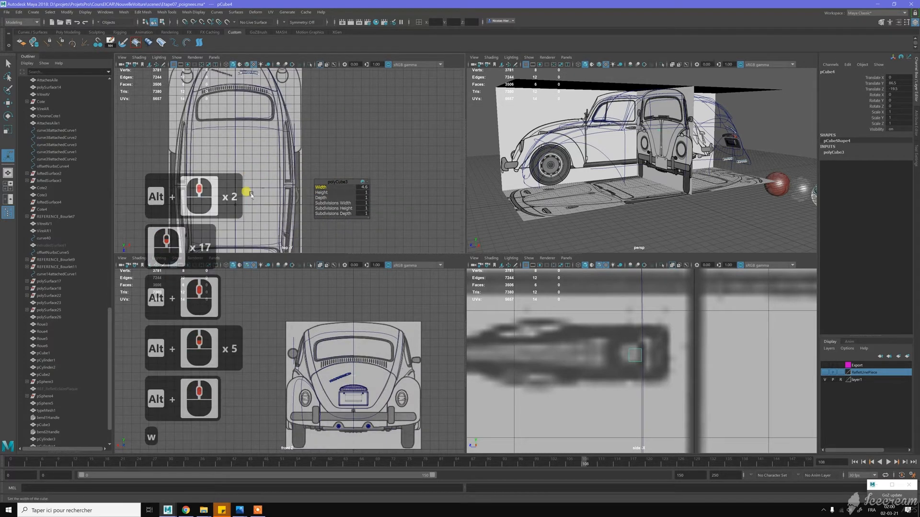
left_click_drag(250, 191, 309, 189)
scroll(303, 193, "up", 14)
middle_click_drag(330, 211, 366, 194, "alt")
scroll(350, 197, "up", 2, "alt")
scroll(383, 193, "up", 1)
scroll(385, 193, "up", 7)
middle_click_drag(367, 194, 350, 193, "alt")
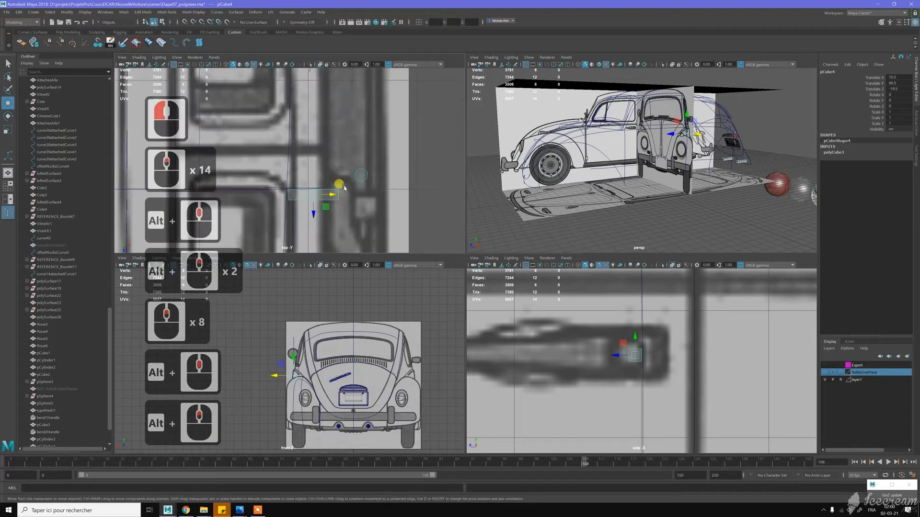
- Refine the cube's position over the top blueprint's door handle to X 73 and Z -18
scroll(350, 193, "up", 4)
left_click_drag(350, 193, 360, 193)
scroll(369, 188, "up", 3)
middle_click_drag(372, 187, 328, 148, "alt")
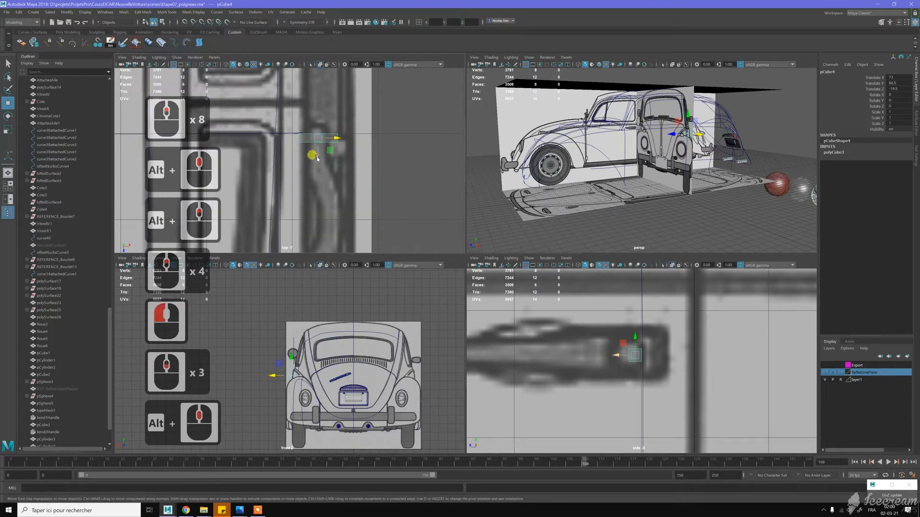
left_click_drag(317, 158, 318, 171)
scroll(606, 345, "up", 1)
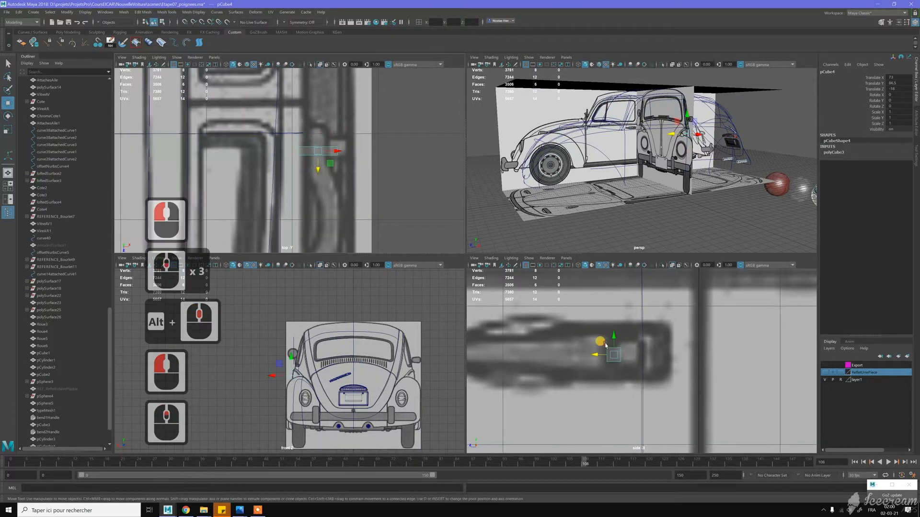
- Set the cube's width to 2.7 and its height to 4
key("t")
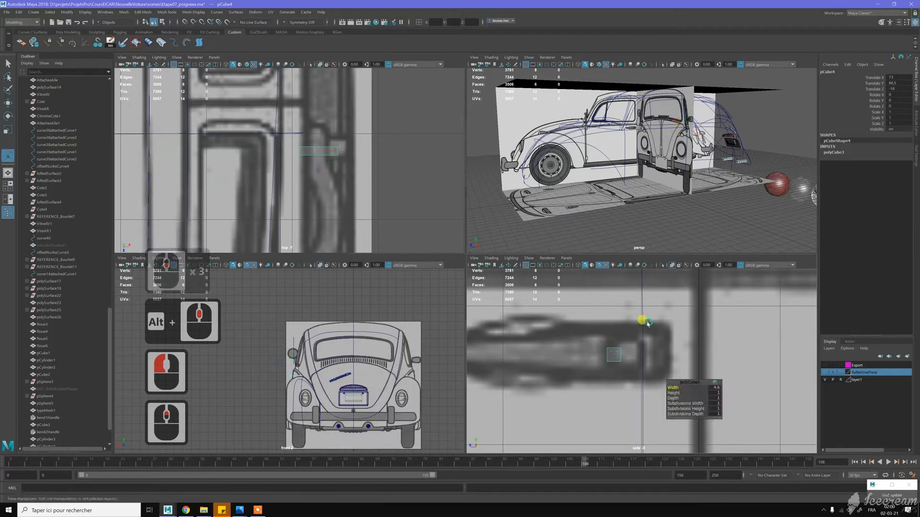
middle_click_drag(671, 382, 667, 384)
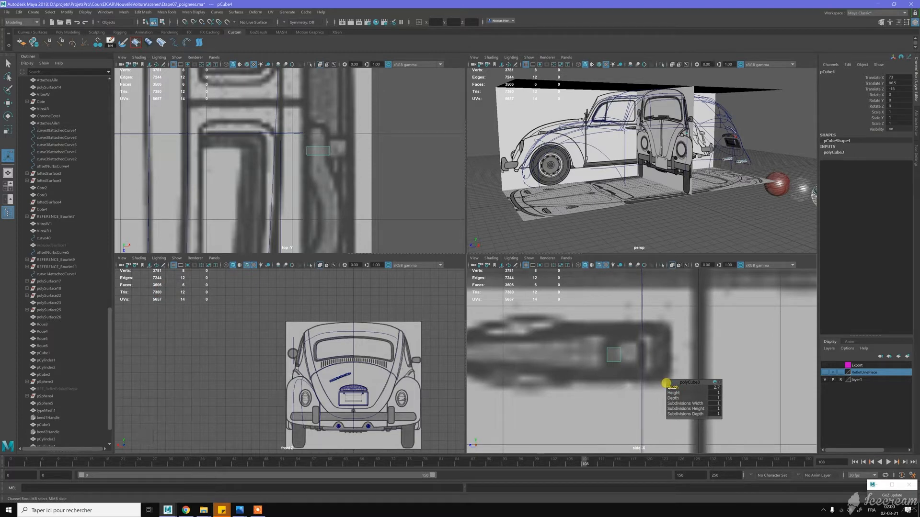
left_click(668, 386)
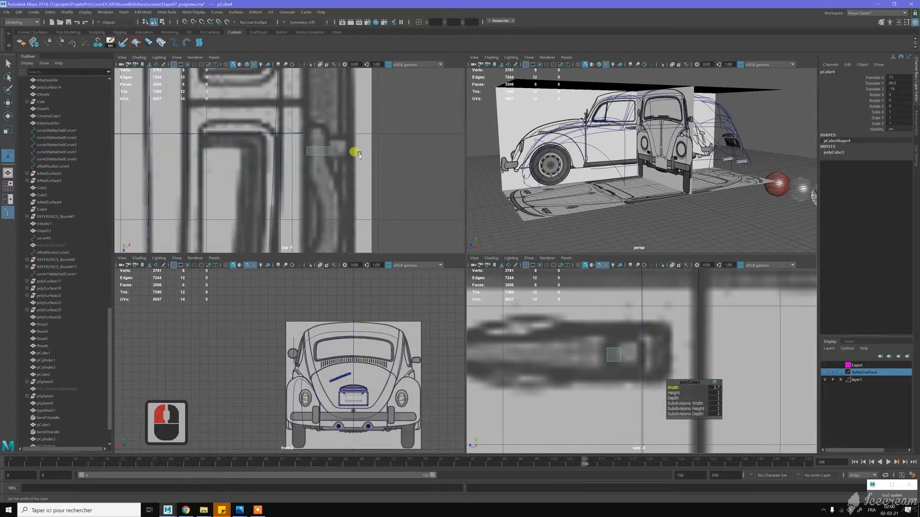
left_click(672, 393)
left_click_drag(615, 392, 622, 382)
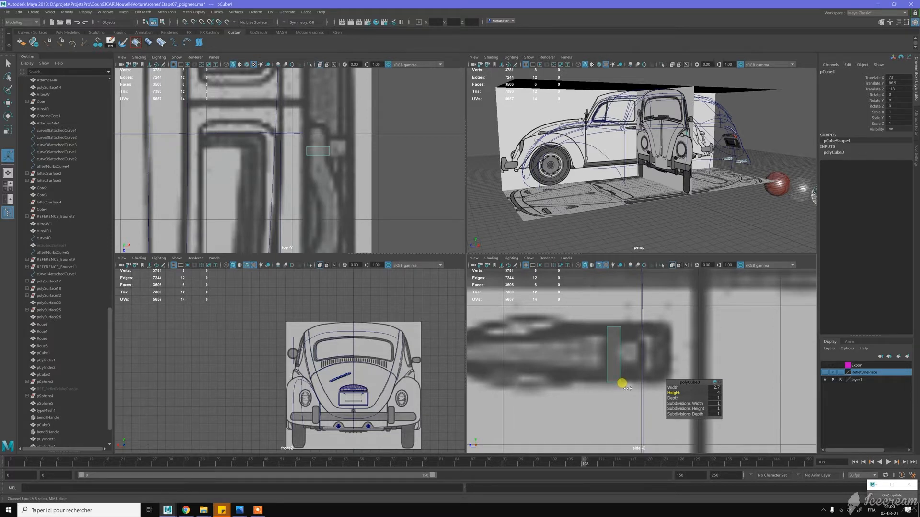
middle_click(623, 384)
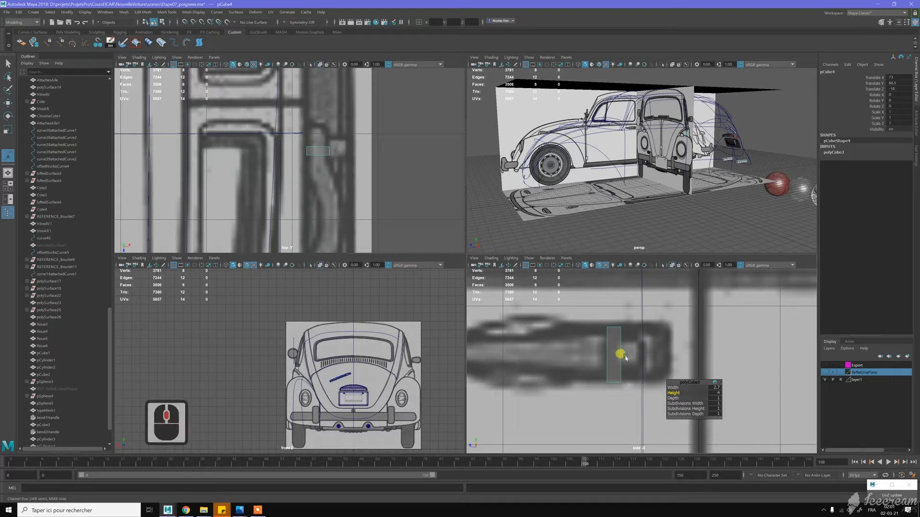
- Raise the cube slightly to about Y 86.67 so its height lines up with the handle on the side blueprint
key("w")
middle_click(622, 341)
key("j")
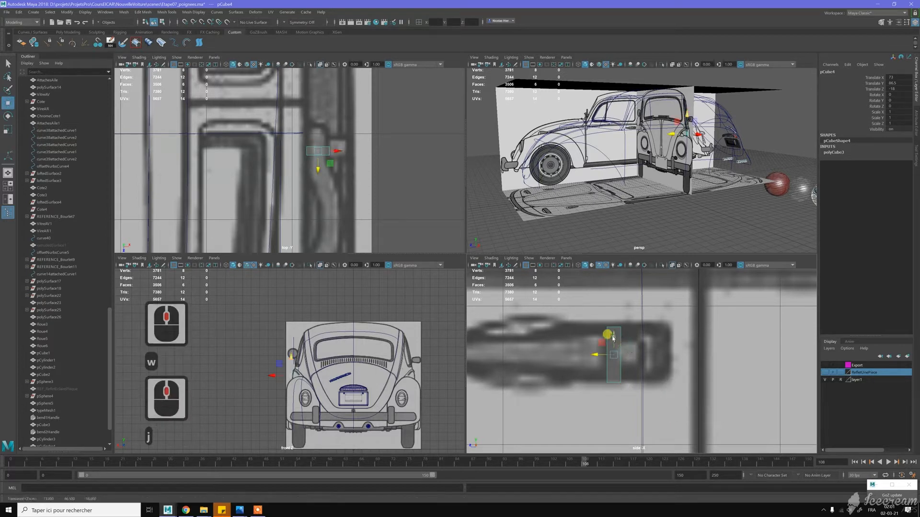
left_click_drag(614, 334, 646, 334)
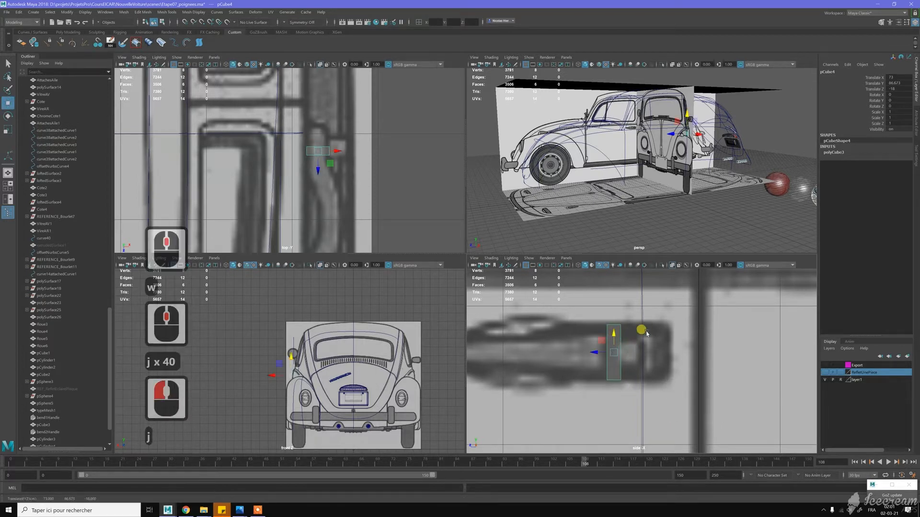
key("space")
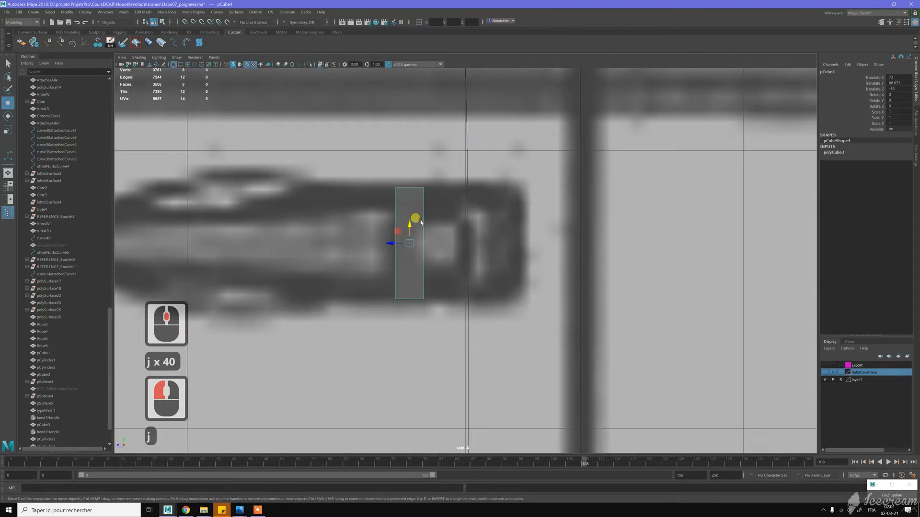
key("space")
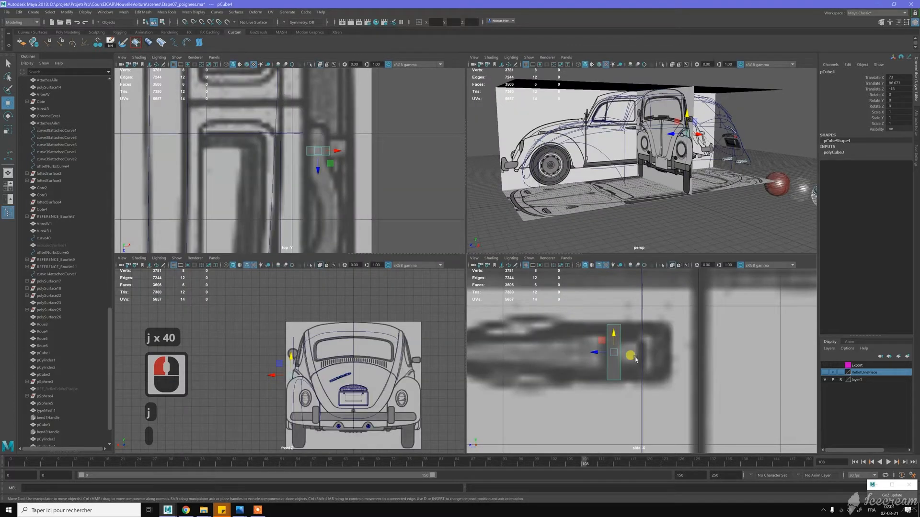
- Set the cube's depth to 7.5 to cover the rear block of the door handle
key("t")
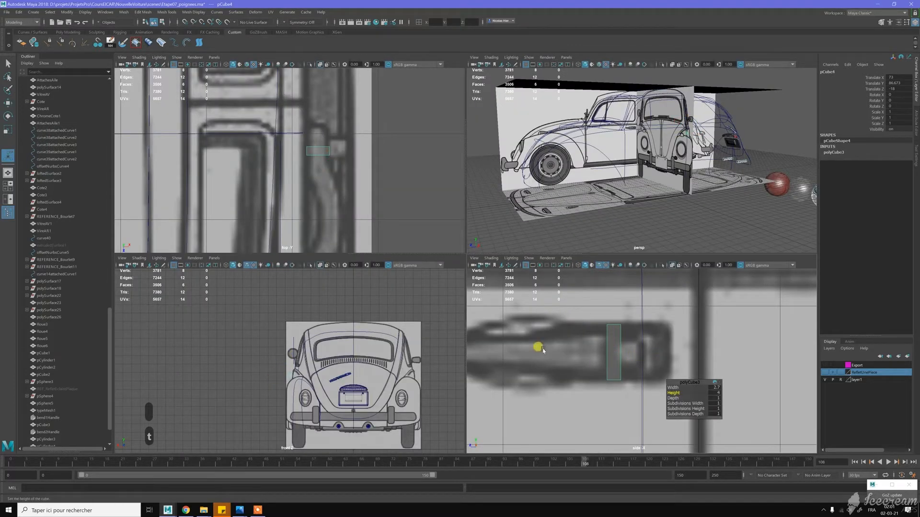
left_click_drag(673, 398, 690, 394)
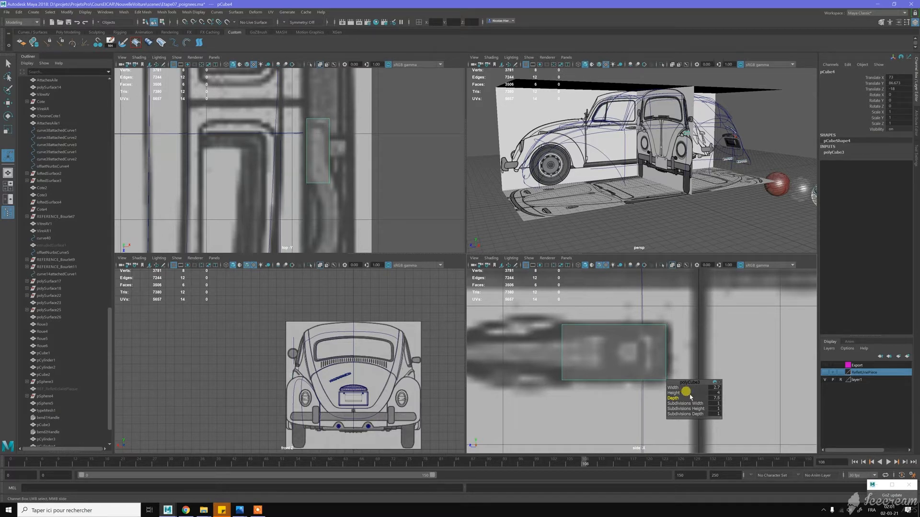
left_click(431, 214)
- Adjust the cube along Z to about -17.95 to align it with the handle's rear end on the side blueprint
key("w")
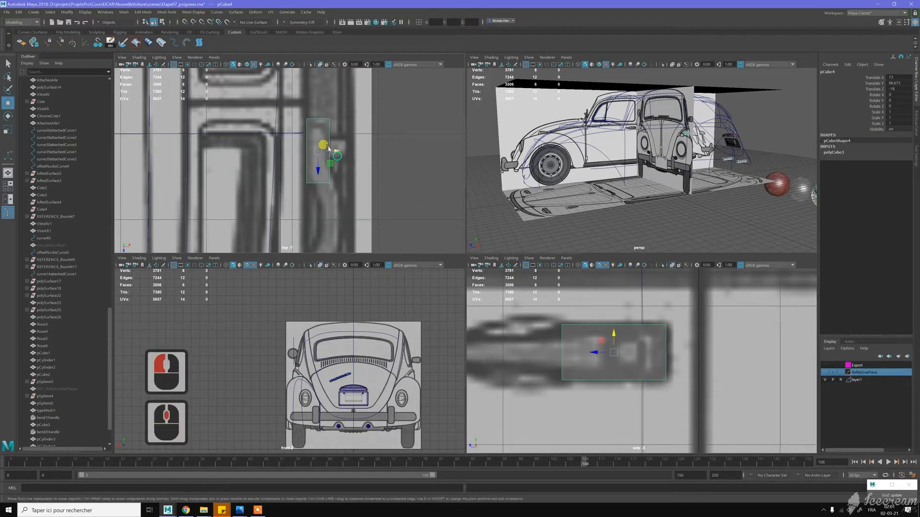
left_click_drag(319, 170, 310, 174)
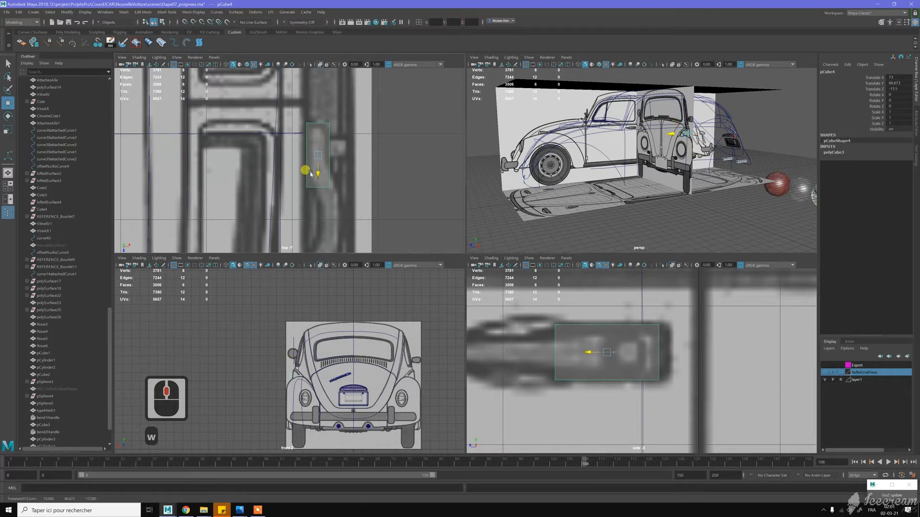
left_click(598, 346)
left_click_drag(590, 349, 595, 349)
key("j")
left_click(601, 349)
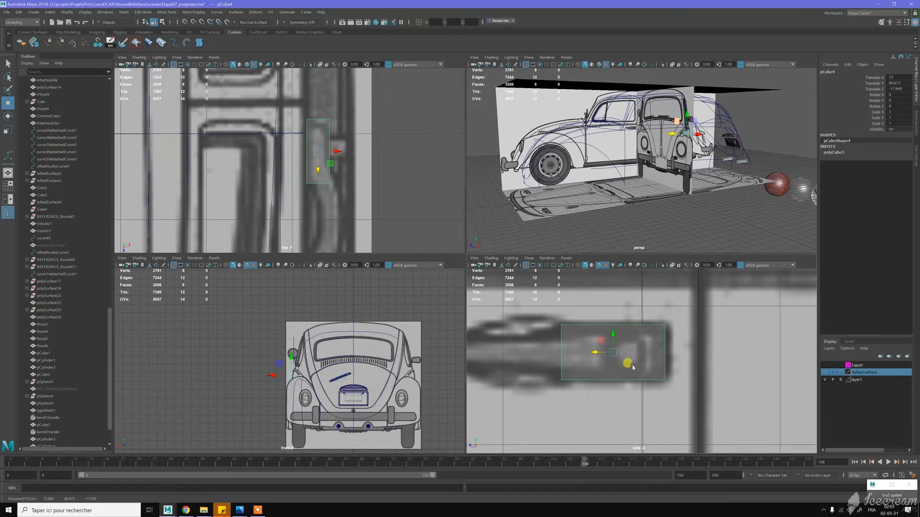
- Create a polygon cylinder and match its position to the handle cube
scroll(622, 328, "down", 6)
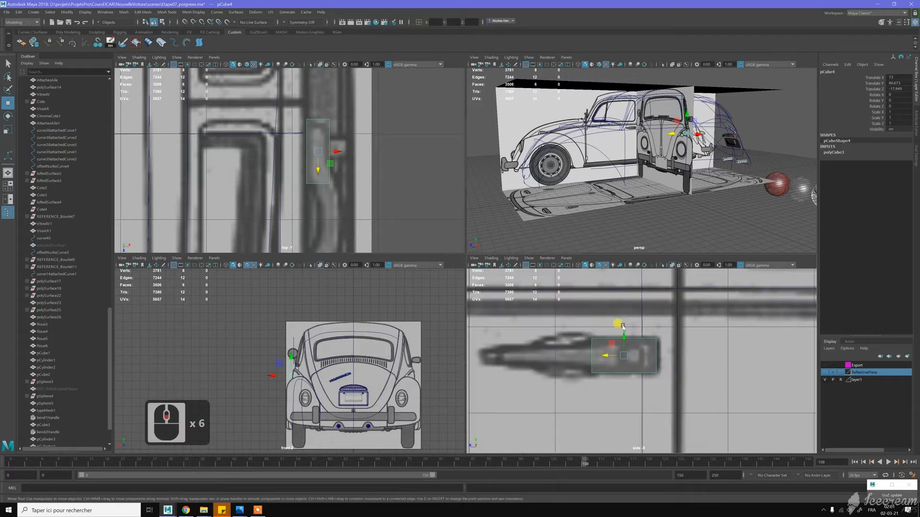
left_click(658, 316)
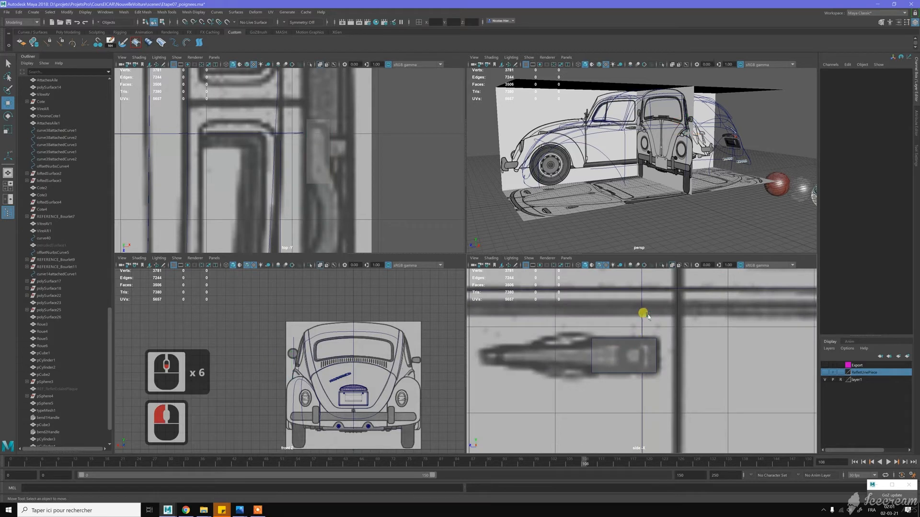
right_click_drag(650, 317, 619, 334, "shift")
left_click(620, 342, "shift")
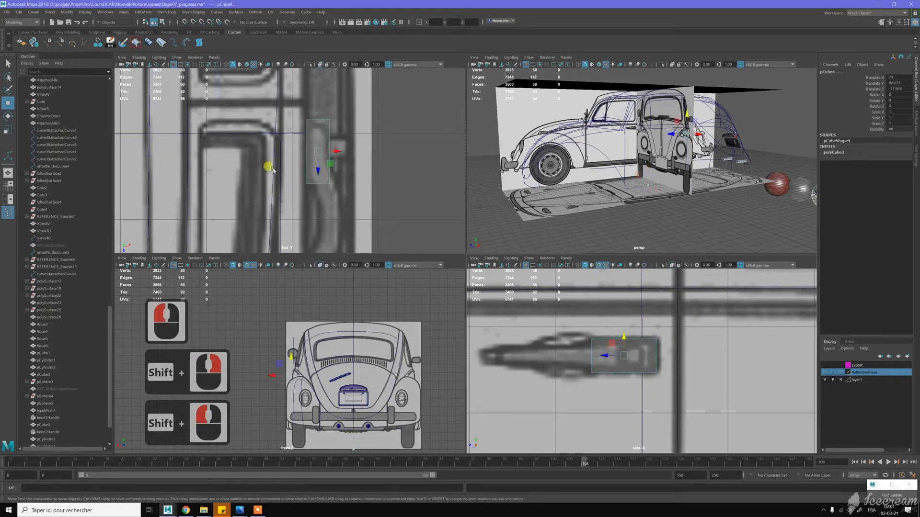
left_click(61, 13)
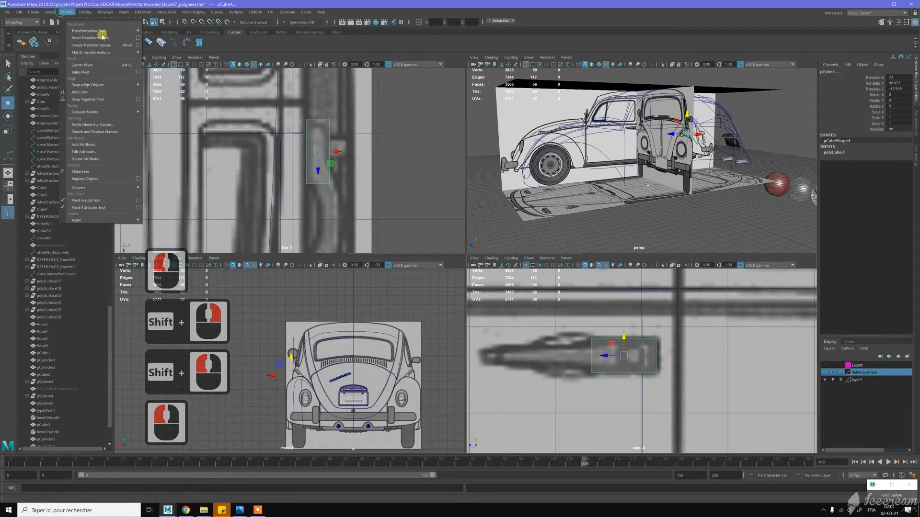
mouse_move(110, 52)
left_click(165, 60)
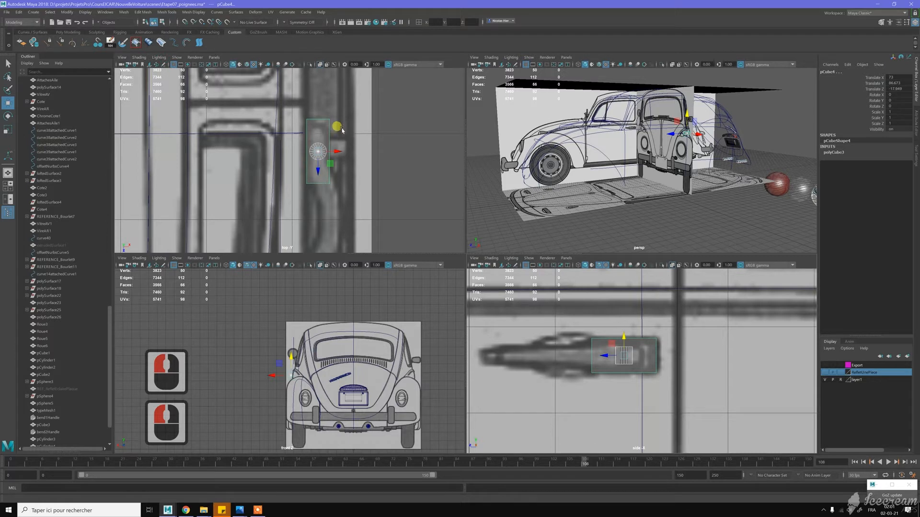
- Move the cylinder along X to 75 and rotate it -90 degrees about Z
left_click(327, 132, "shift")
left_click_drag(346, 149, 364, 150)
key("e")
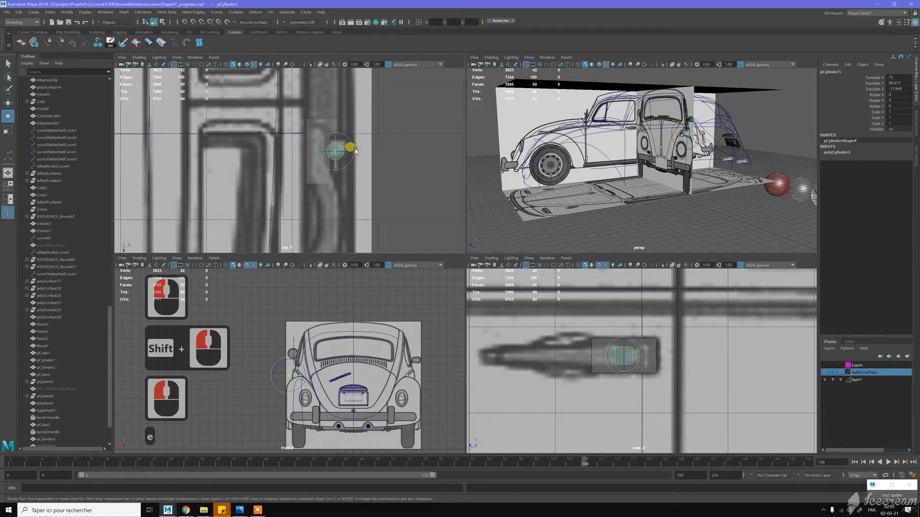
left_click_drag(350, 151, 377, 152)
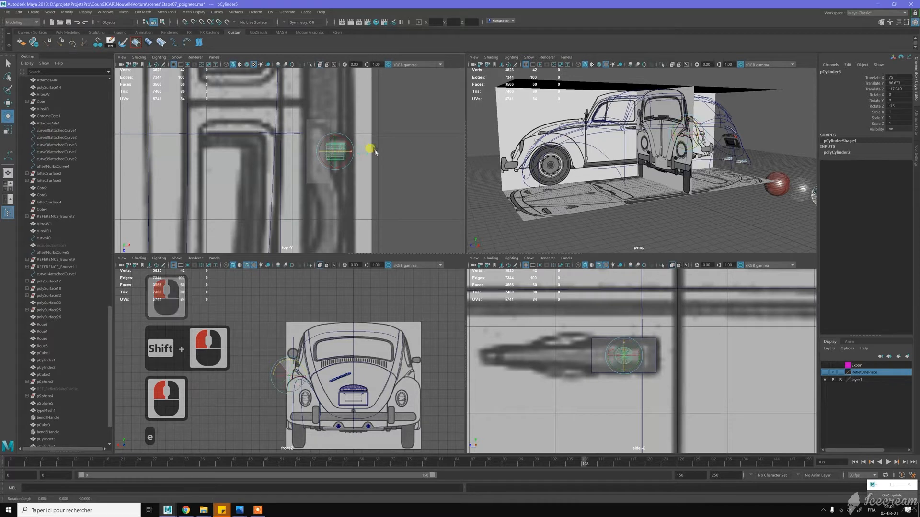
- Fit the cylinder over the button on the top blueprint, at about X 75.23 and Z -18.28
key("w")
scroll(347, 135, "up", 4)
middle_click_drag(368, 124, 352, 149, "alt")
scroll(352, 149, "up", 3, "alt")
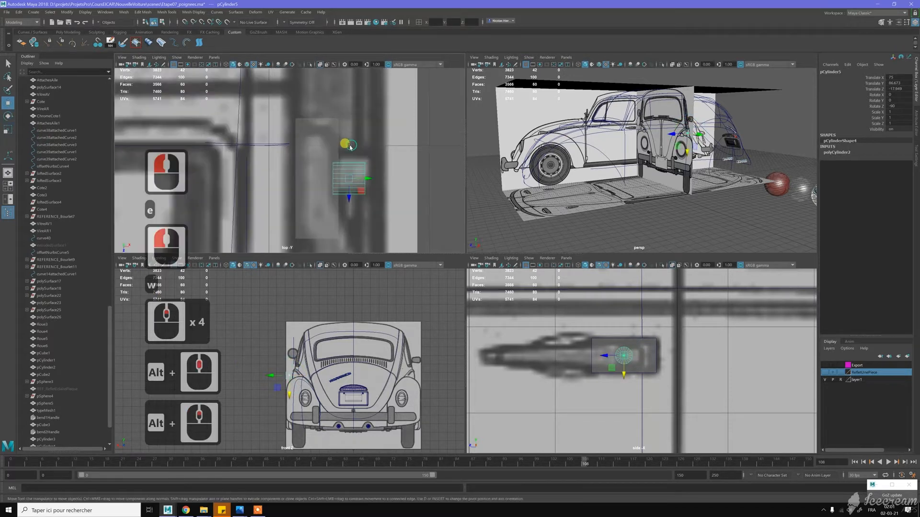
scroll(352, 149, "up", 2)
left_click_drag(354, 190, 383, 172)
key("j")
key("j")
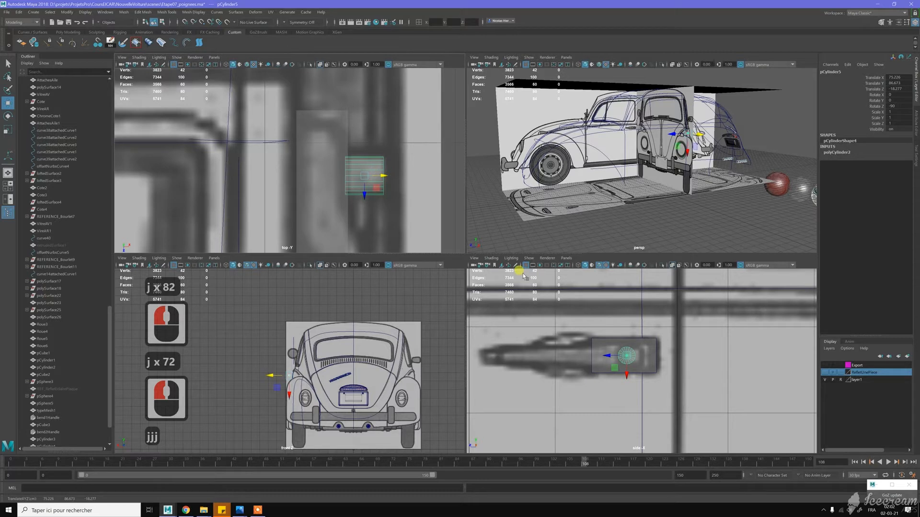
- Set the cylinder's axis subdivisions to 12
middle_click(657, 369)
key("t")
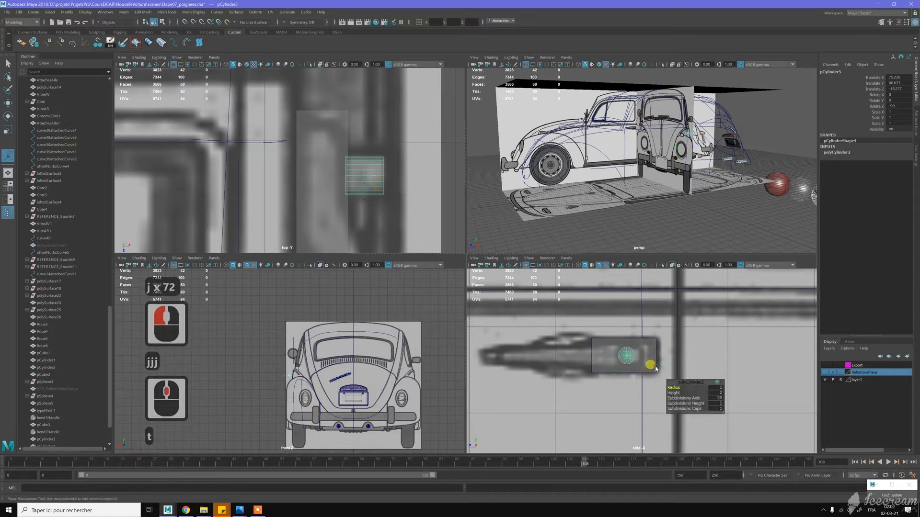
left_click(718, 399)
type("12")
key("Return")
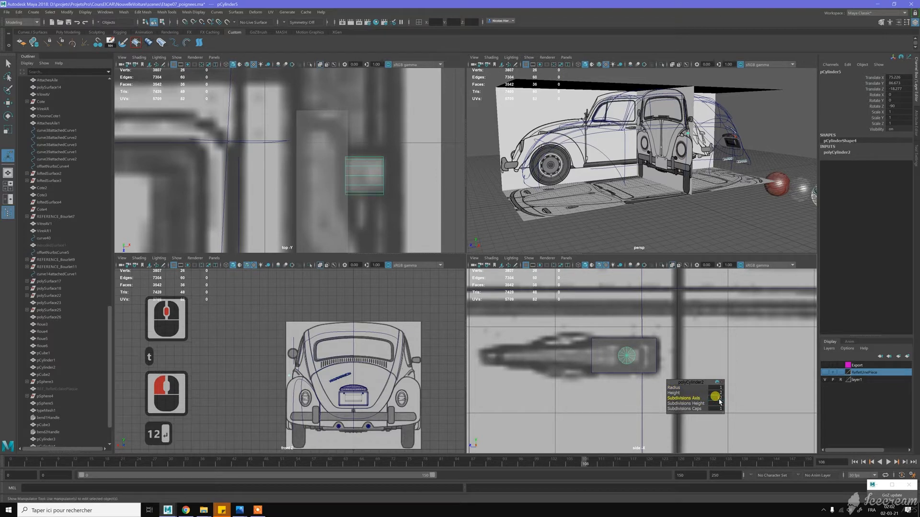
- Frame the cylinder in the perspective view and inspect how it sits against the handle cube
left_click_drag(717, 169, 688, 167, "alt")
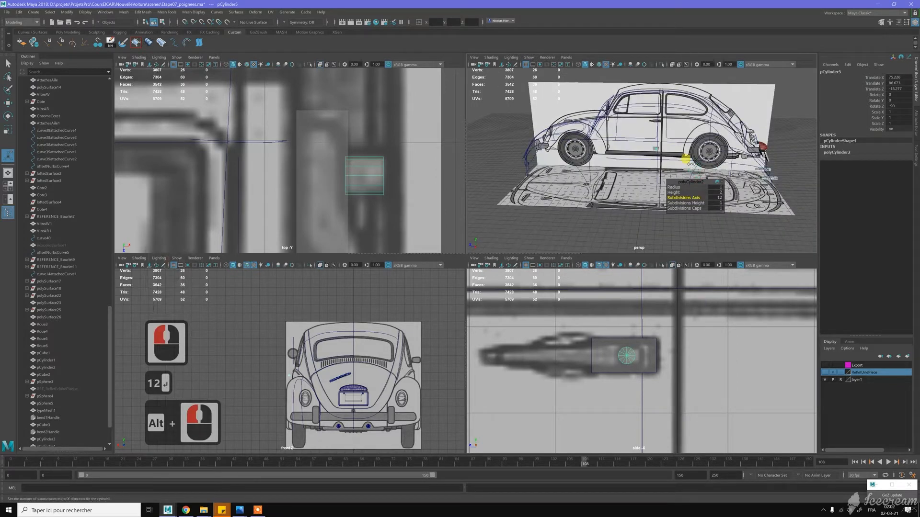
middle_click(688, 167)
key("f")
left_click_drag(589, 130, 618, 145, "alt")
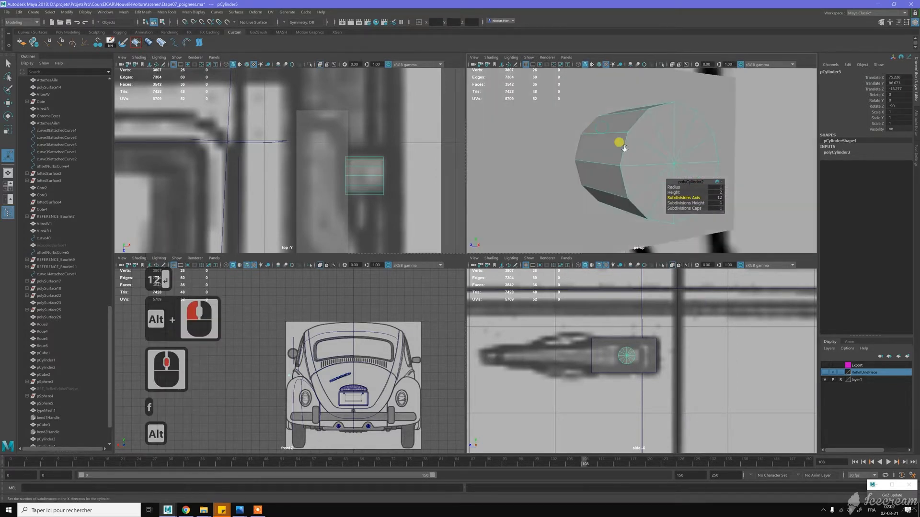
scroll(618, 146, "down", 13)
left_click(744, 156)
left_click_drag(688, 140, 652, 160, "alt")
left_click(651, 161)
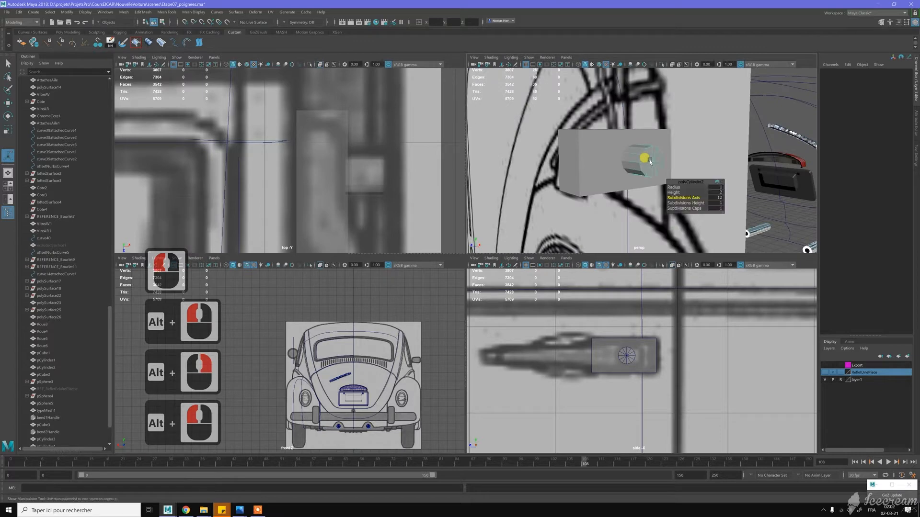
- Set the cylinder's axis subdivisions to 16 and assign it the reflective chrome material
middle_click_drag(633, 205, 637, 207)
key("Return")
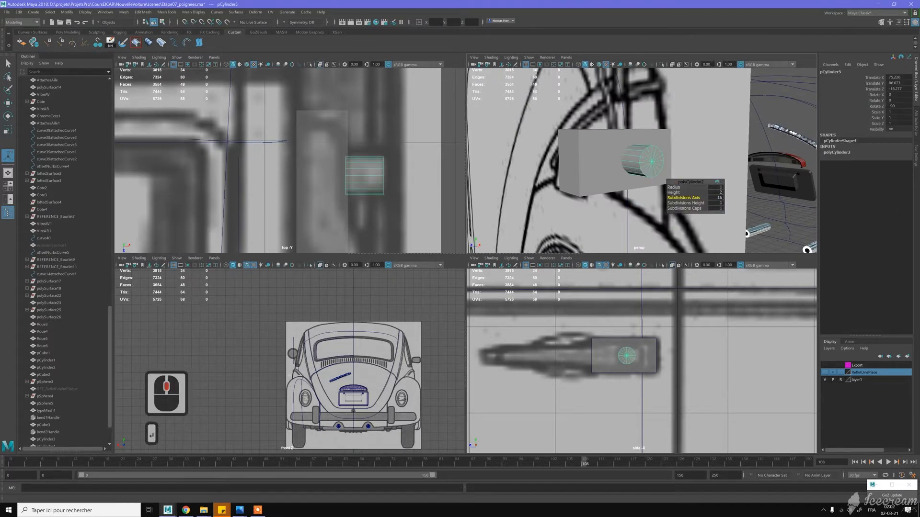
right_click_drag(919, 191, 919, 163)
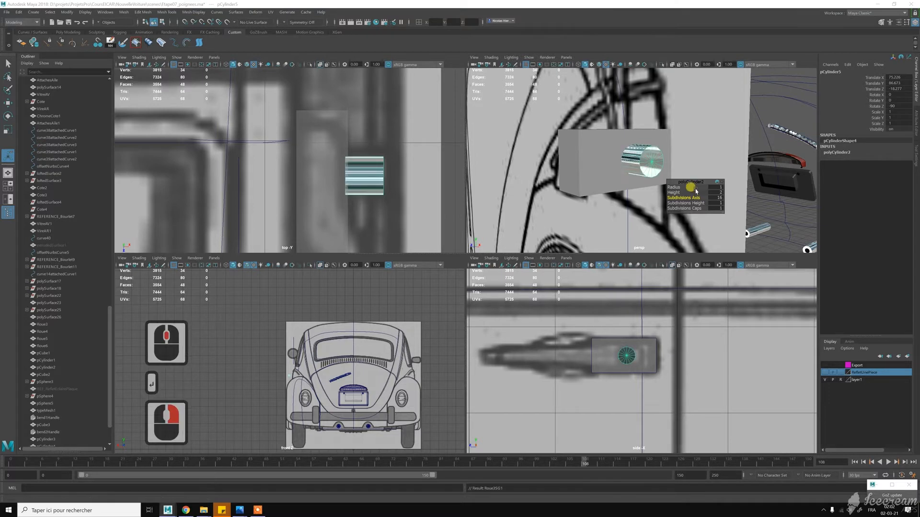
key("w")
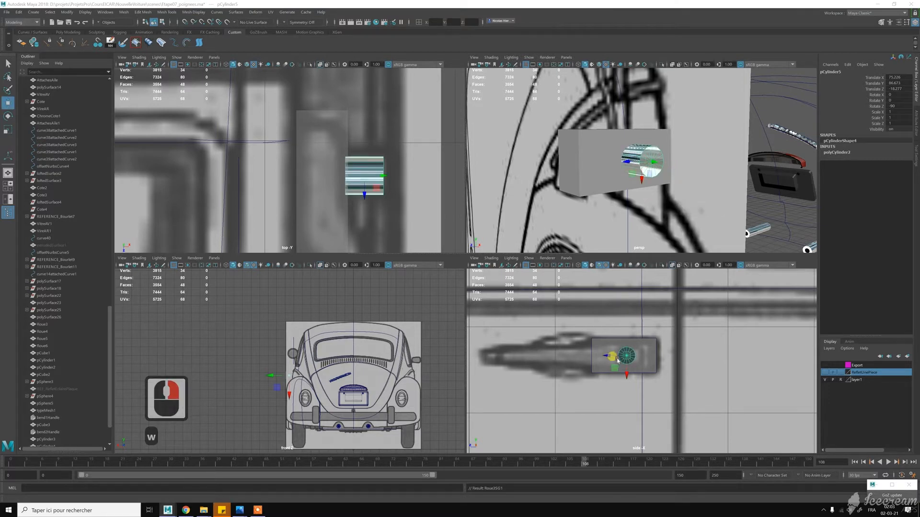
- Examine the cylinder's round end cap up close in the perspective and side views
scroll(663, 170, "up", 3)
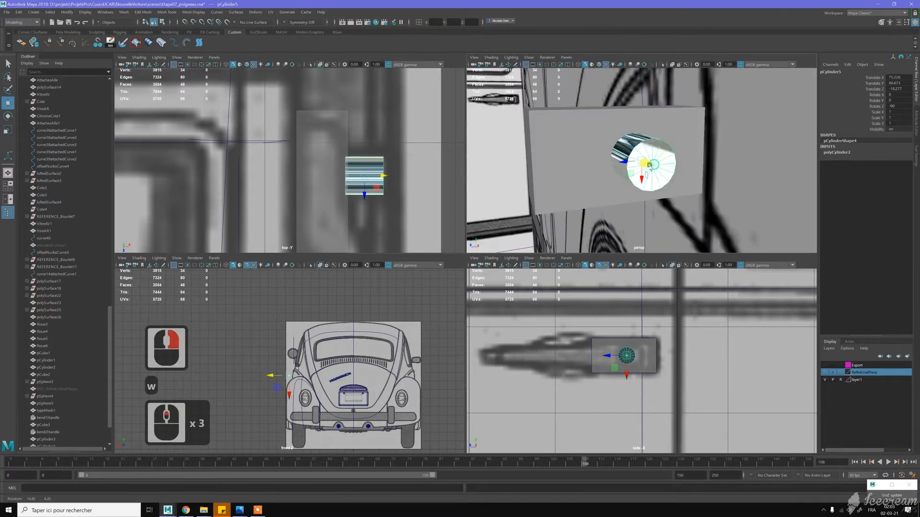
left_click_drag(647, 164, 689, 160, "alt")
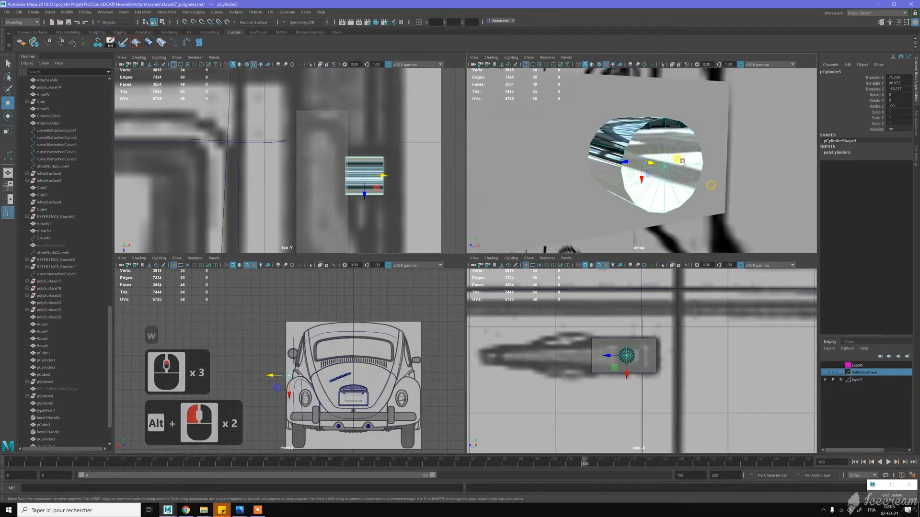
right_click_drag(690, 160, 686, 155, "alt")
left_click_drag(686, 156, 662, 159, "alt")
scroll(655, 130, "up", 2)
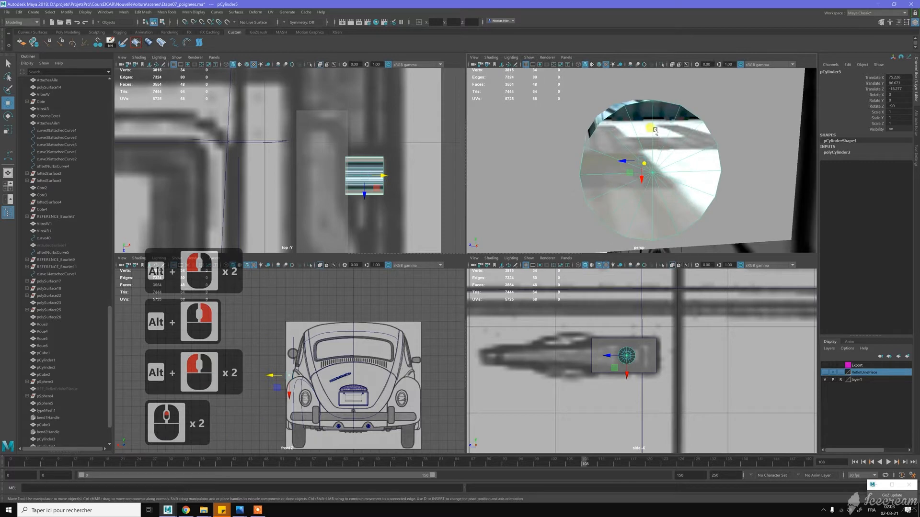
key("w")
scroll(625, 360, "up", 5)
scroll(626, 362, "up", 16)
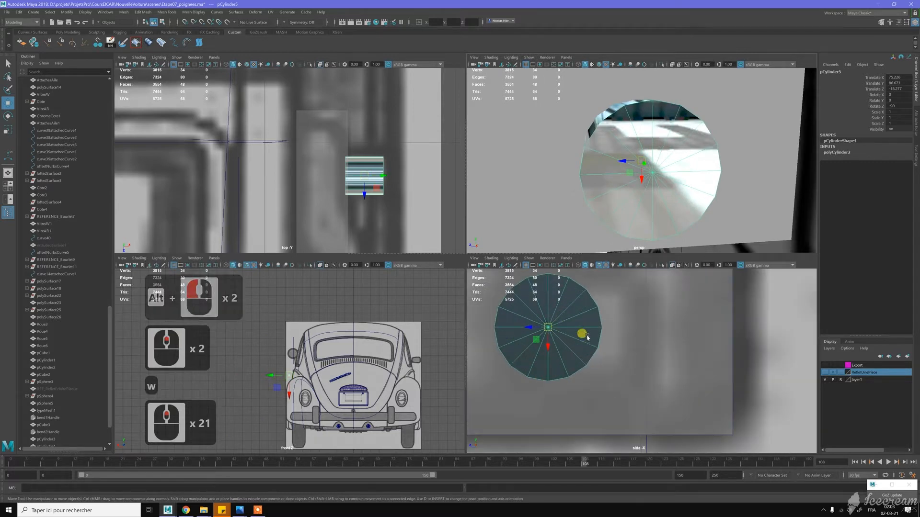
middle_click_drag(544, 304, 631, 318, "alt")
key("w")
scroll(623, 310, "up", 1)
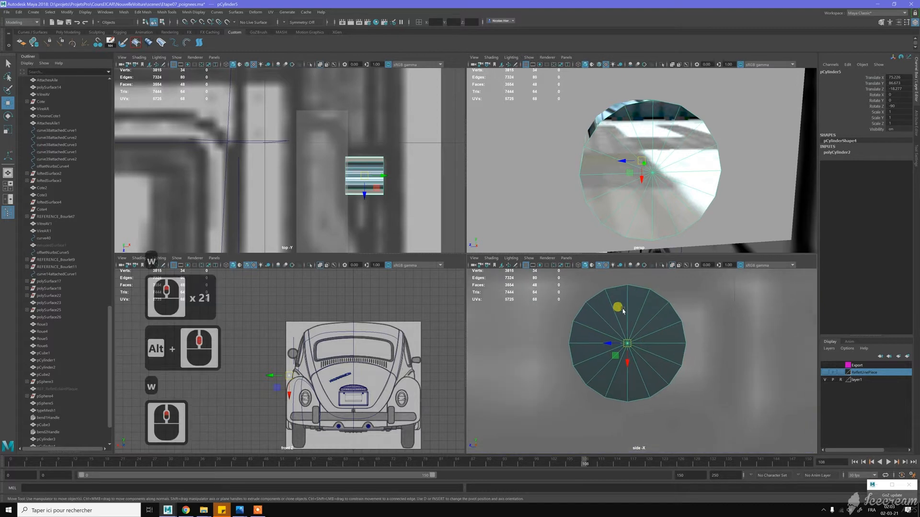
- Try a short Multi-Cut edge across one upper wedge of the cylinder's end cap, and delete it
right_click(624, 304)
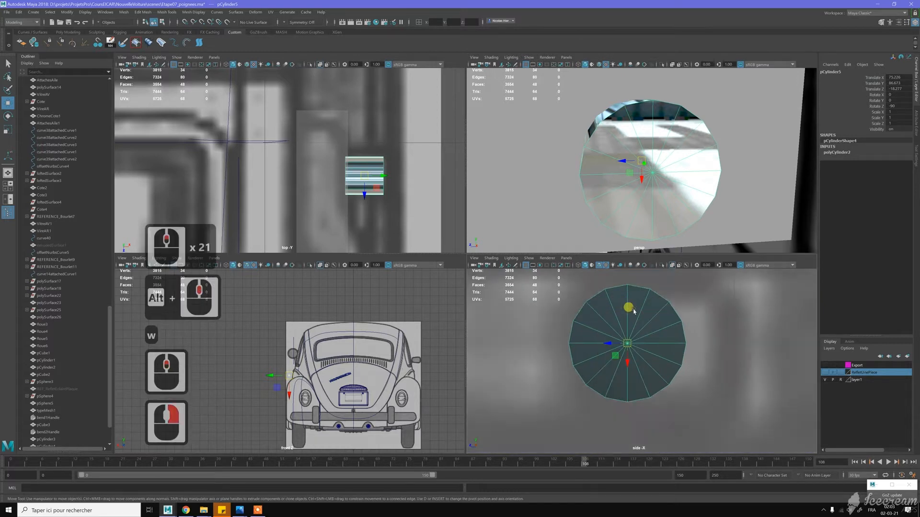
right_click_drag(636, 311, 592, 307, "shift")
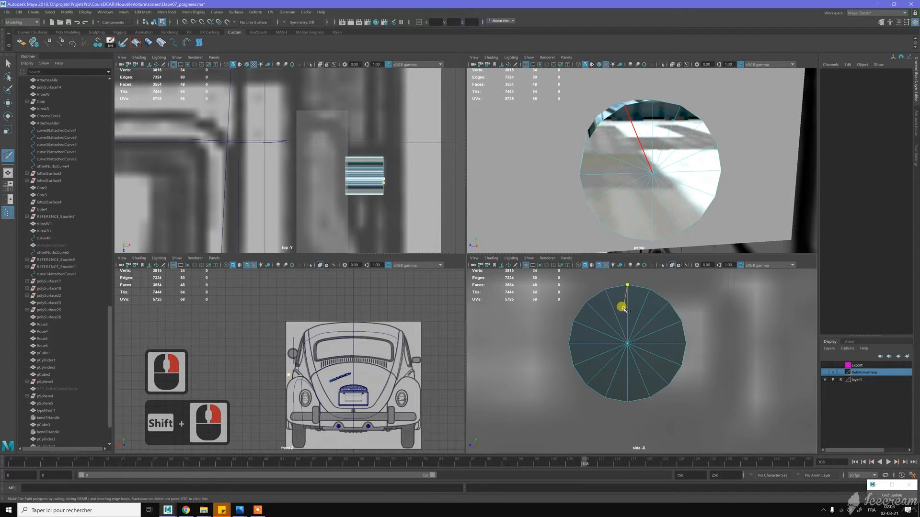
left_click(613, 306)
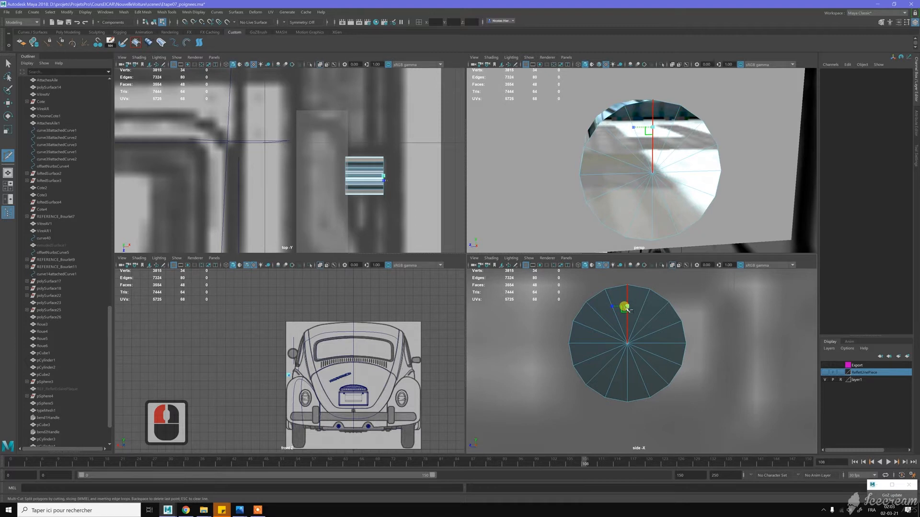
left_click(627, 309)
key("y")
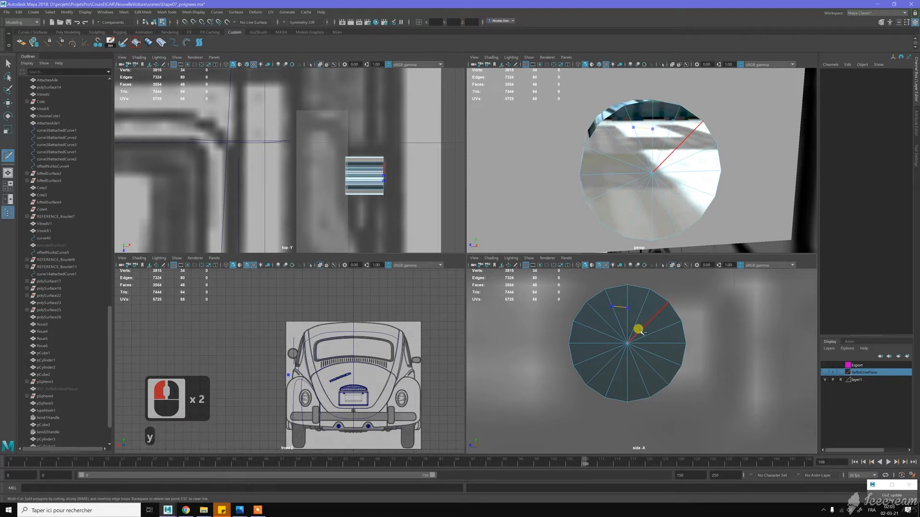
key("Escape")
key("w")
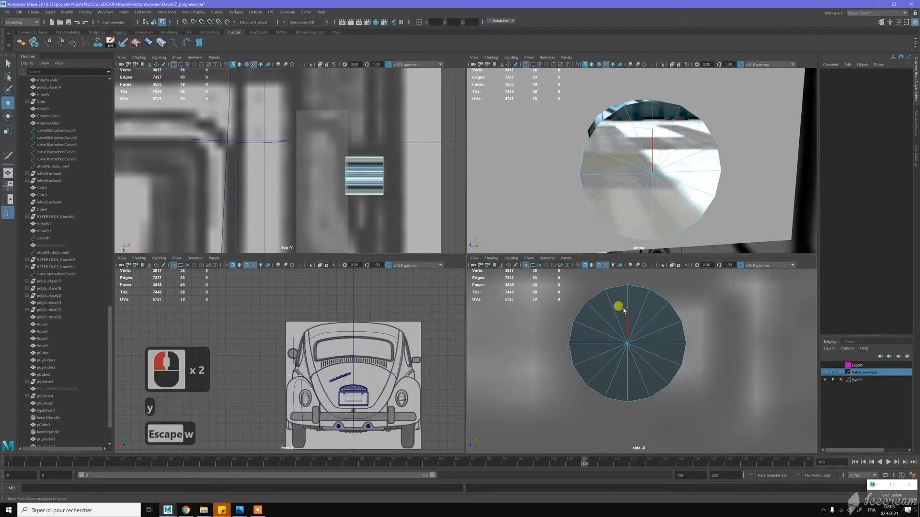
left_click(622, 309)
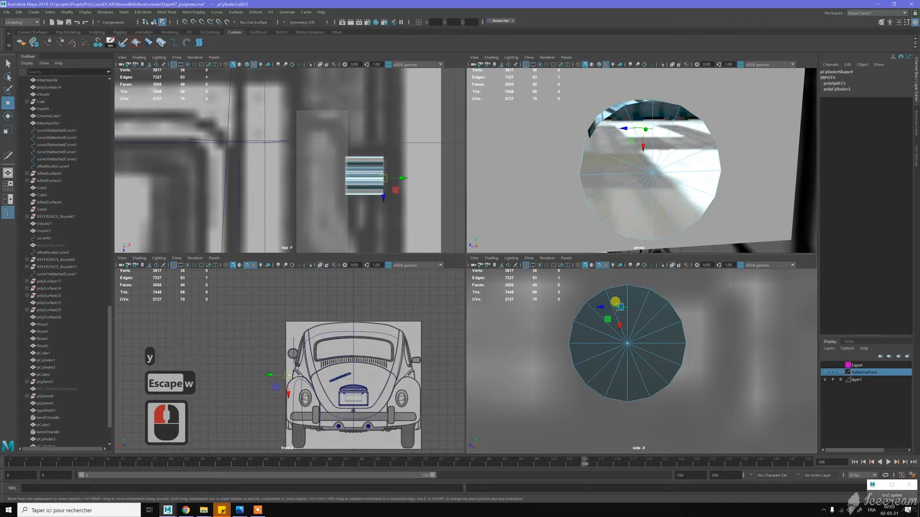
key("ctrl+BackSpace")
key("w")
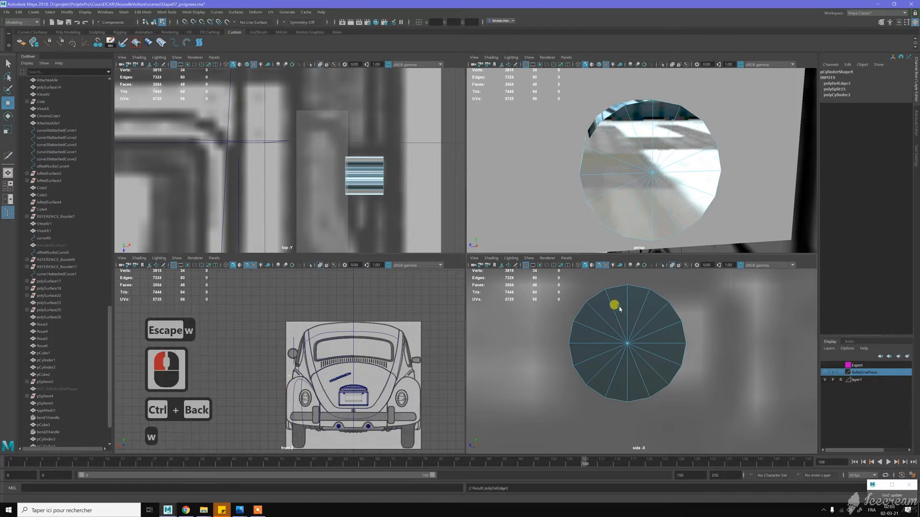
- Cut two horizontal edge lines straight across the cylinder's end cap in the side view, one near its upper rim and one near its lower rim
right_click_drag(619, 309, 594, 305)
left_click(583, 298)
left_click(682, 298)
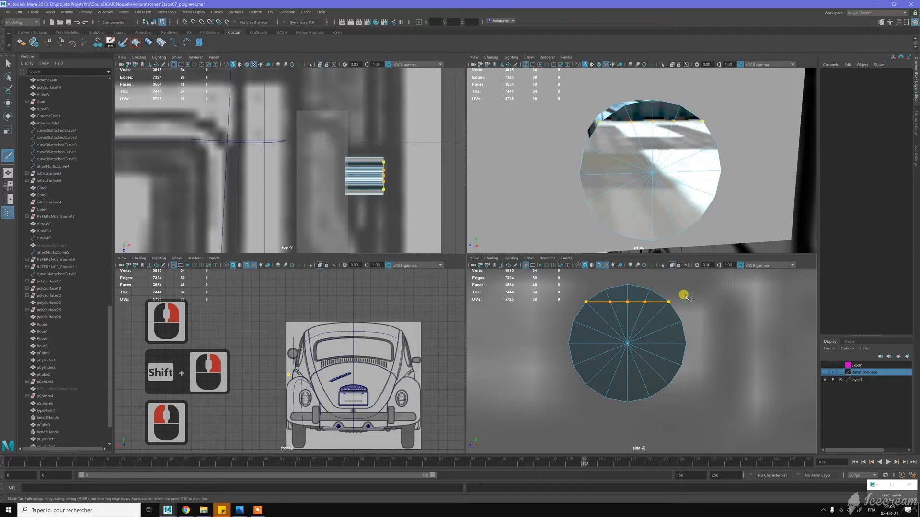
key("y")
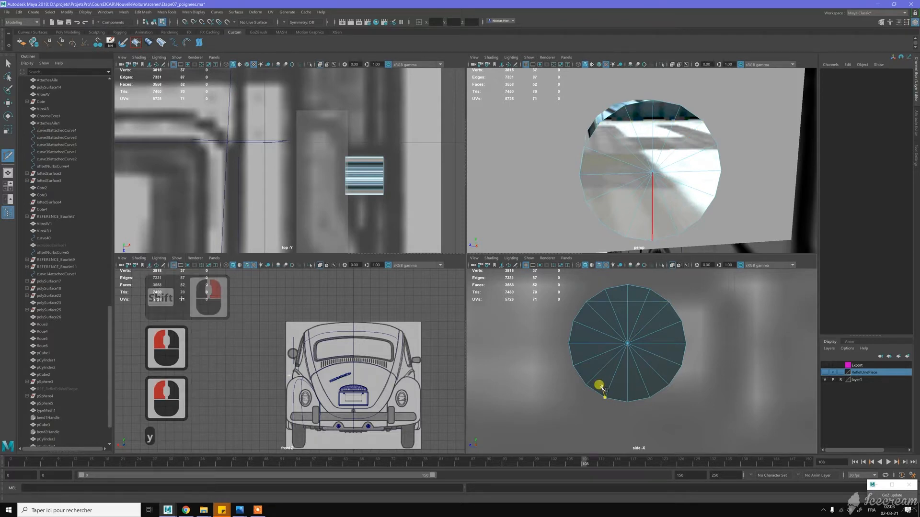
left_click(601, 306)
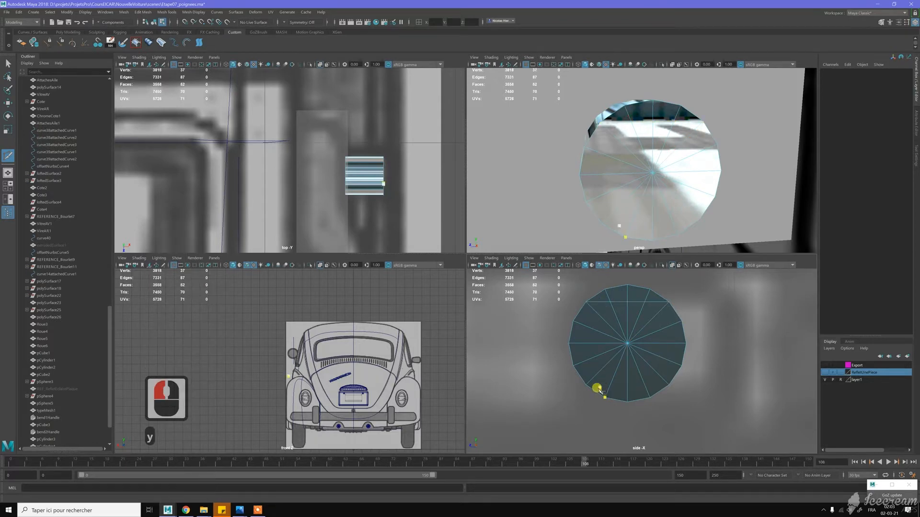
left_click(666, 384)
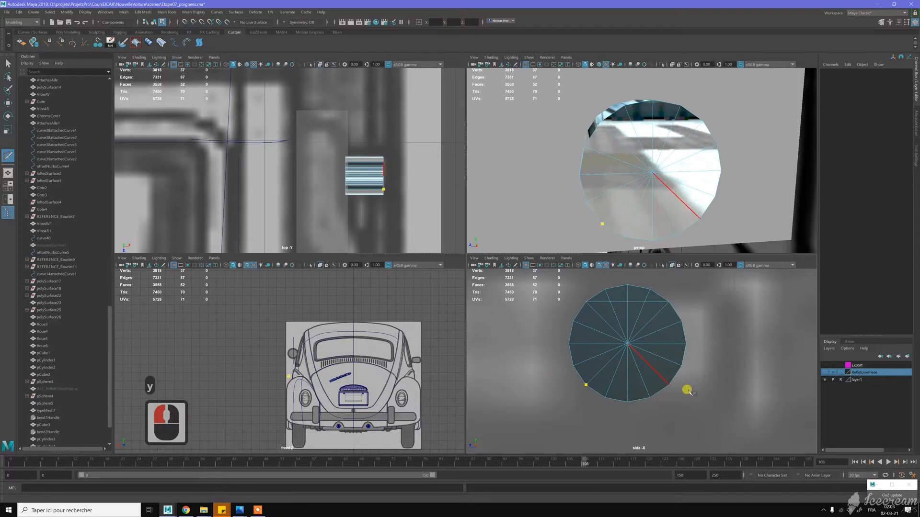
left_click(711, 407)
key("y")
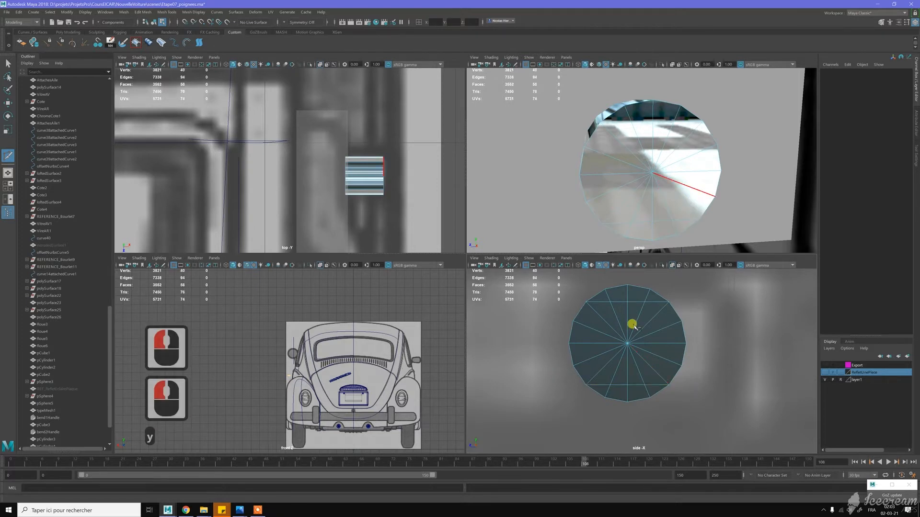
- Cut two vertical edge lines between the horizontal cuts, outlining a narrow upright rectangle around the cap's centre
left_click(610, 302)
left_click(608, 387)
key("y")
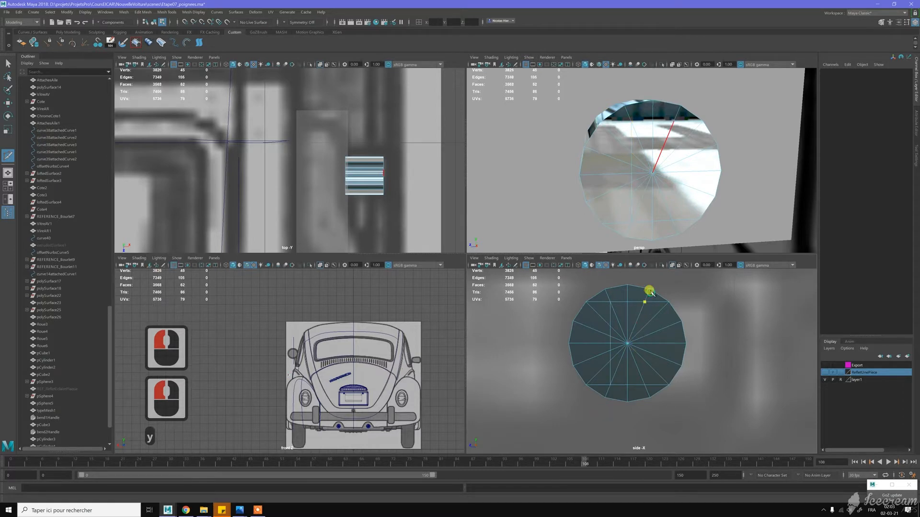
left_click(645, 301)
left_click(633, 389)
key("y")
key("w")
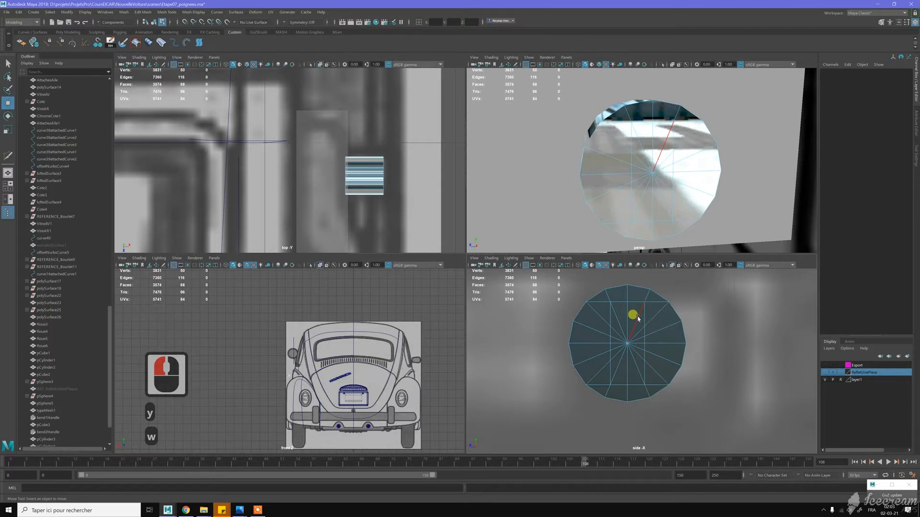
- Select the faces inside the rectangular outline on the end cap from the side view
key("w")
middle_click_drag(618, 320, 607, 309, "alt")
right_click(613, 325)
right_click_drag(614, 325, 613, 328)
left_click_drag(608, 322, 622, 345)
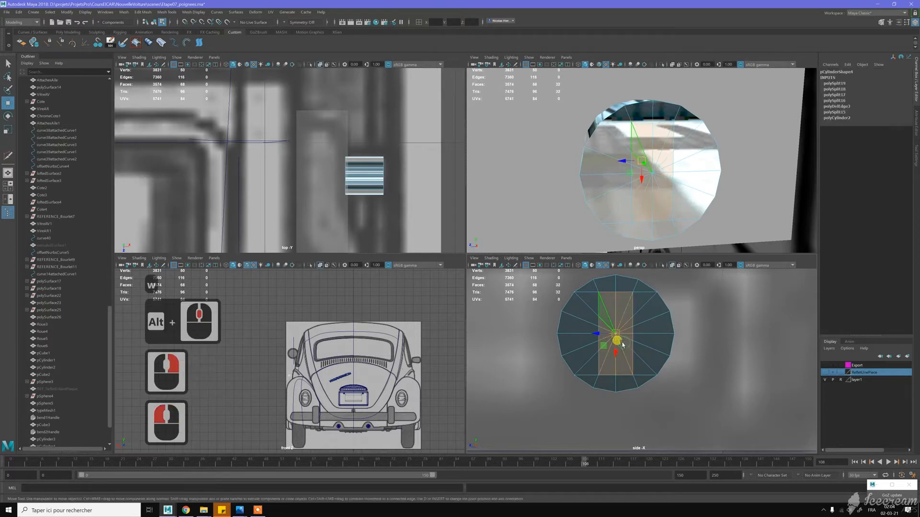
- Delete all the faces of the cylinder's rear cap, on the side facing the handle cube
left_click_drag(561, 143, 696, 189, "alt")
right_click_drag(745, 181, 726, 184, "alt")
left_click(726, 184, "alt")
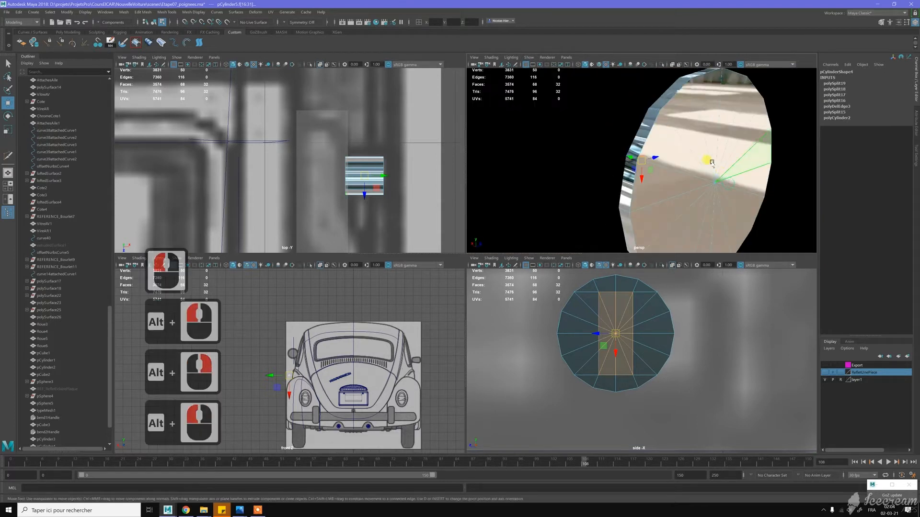
left_click(653, 120)
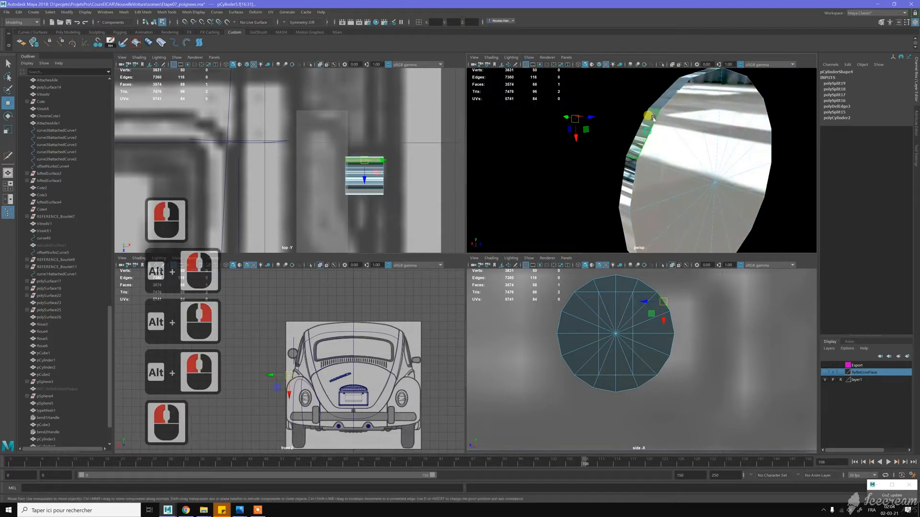
double_click(716, 120, "shift")
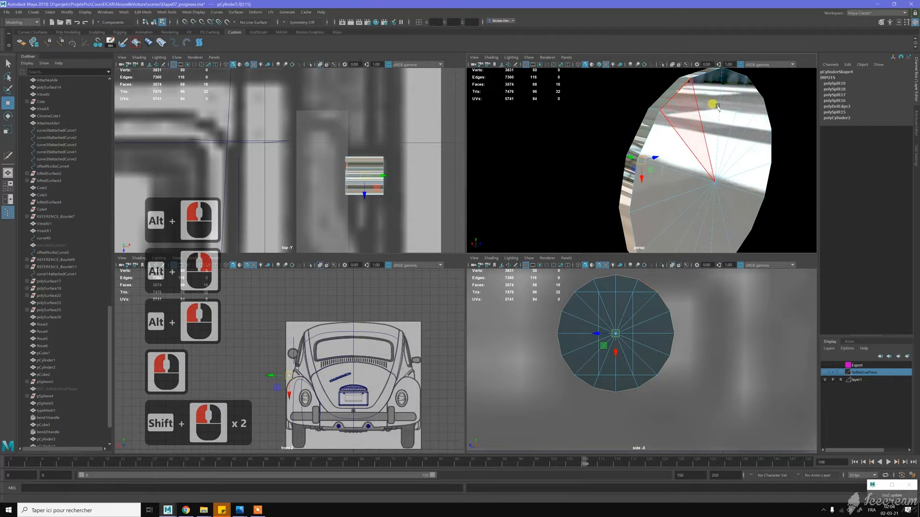
key("shift+period")
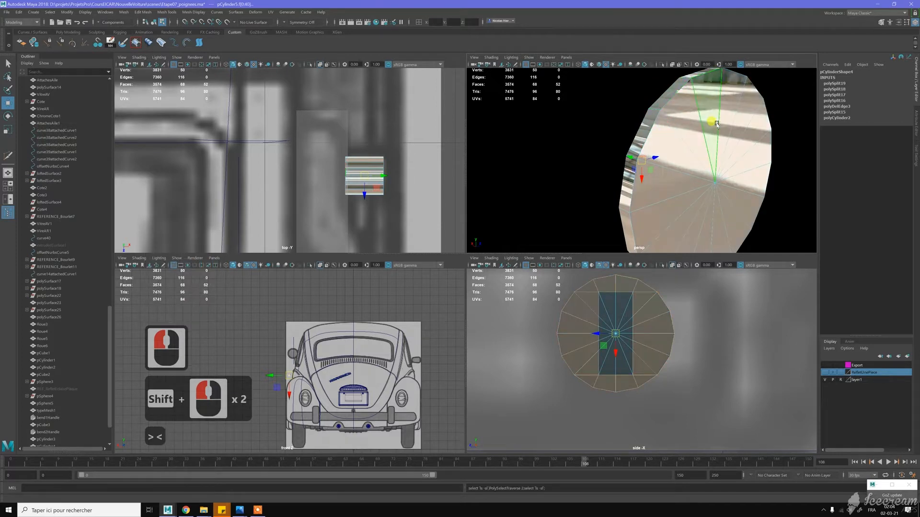
key("shift+comma")
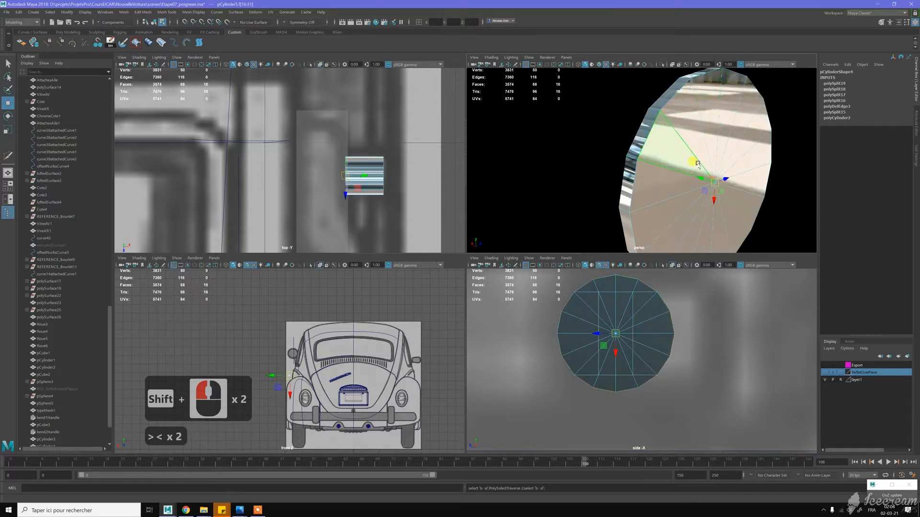
key("Delete")
- Extrude the faces inside the upright rectangle on the front cap with an offset of 0
left_click_drag(603, 308, 623, 346)
left_click_drag(704, 180, 721, 164, "alt")
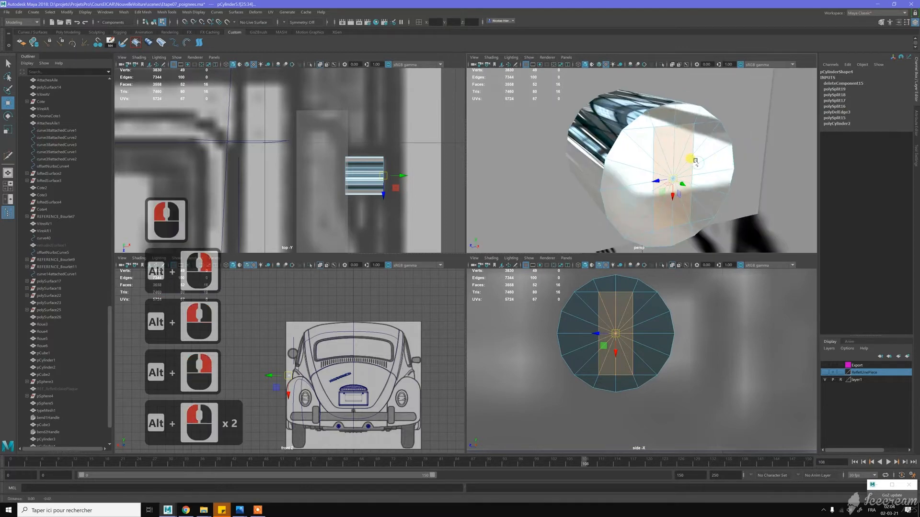
middle_click_drag(692, 157, 698, 152, "alt")
right_click_drag(700, 151, 699, 168, "shift")
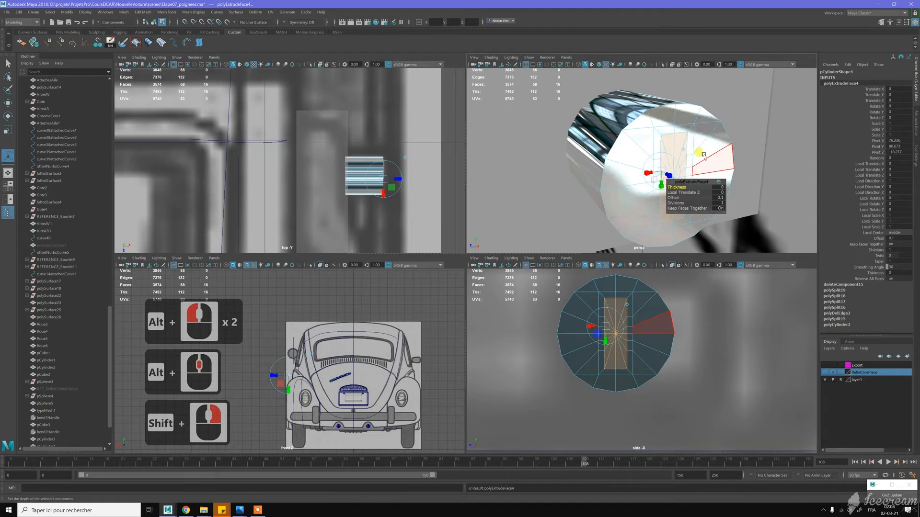
left_click(717, 197)
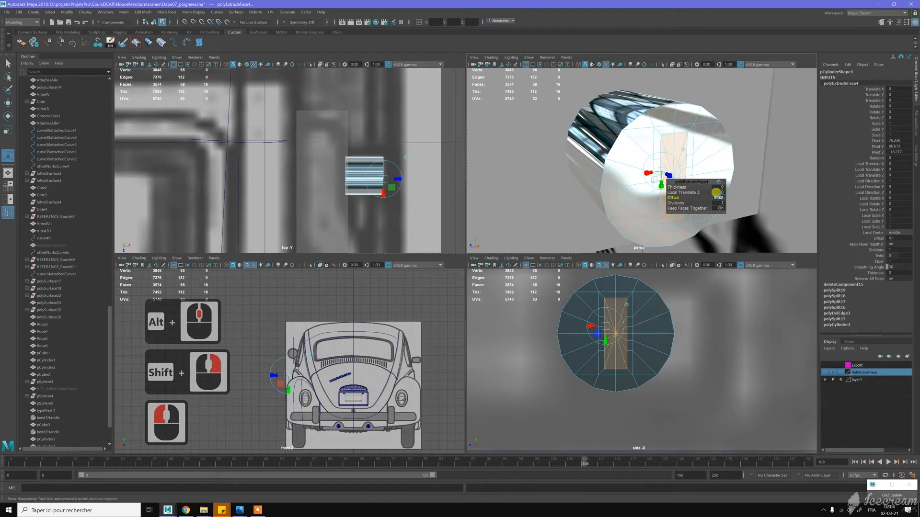
type("0")
key("Return")
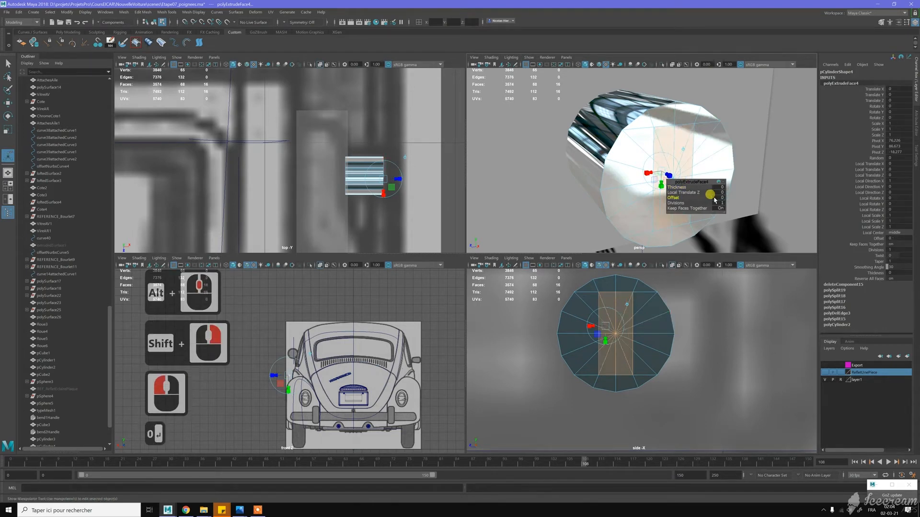
- Set the rectangle extrusion's thickness to -0.1 and its offset to 0.1 for a tapered recess
left_click_drag(680, 187, 683, 188)
left_click(683, 187)
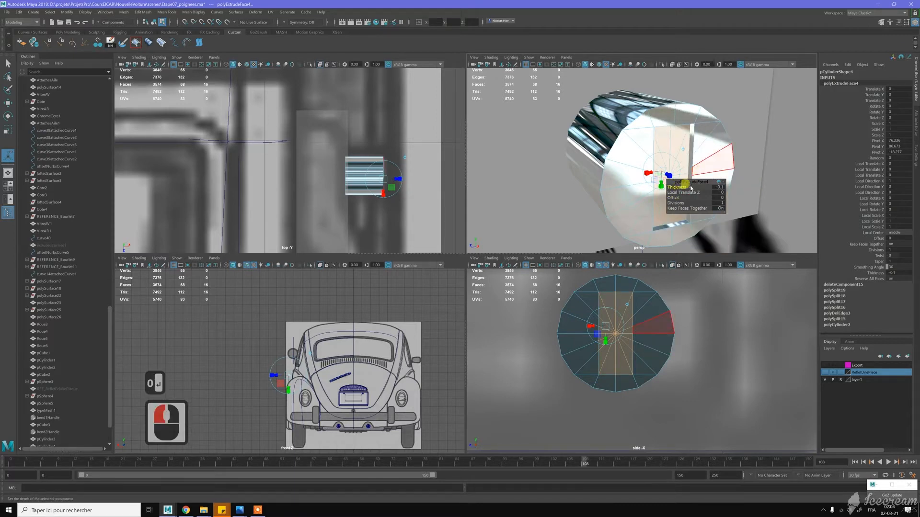
left_click(717, 199)
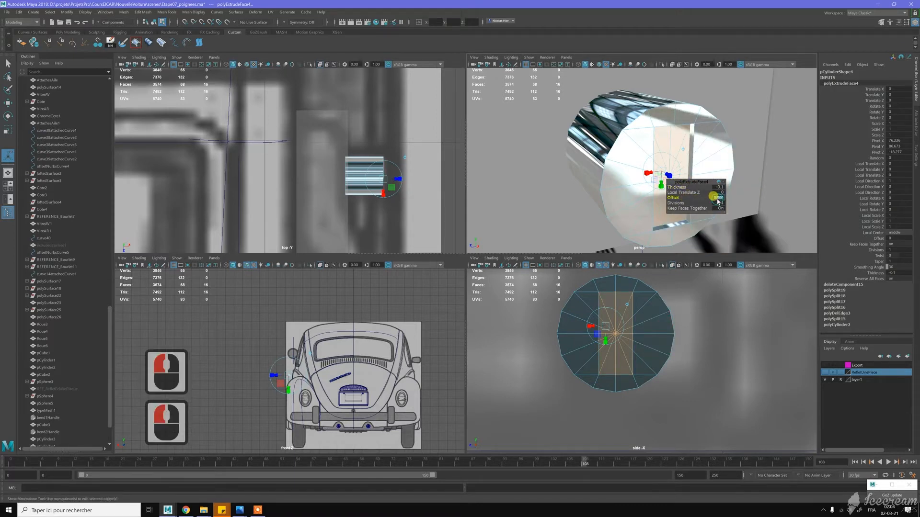
type("0.1")
key("Return")
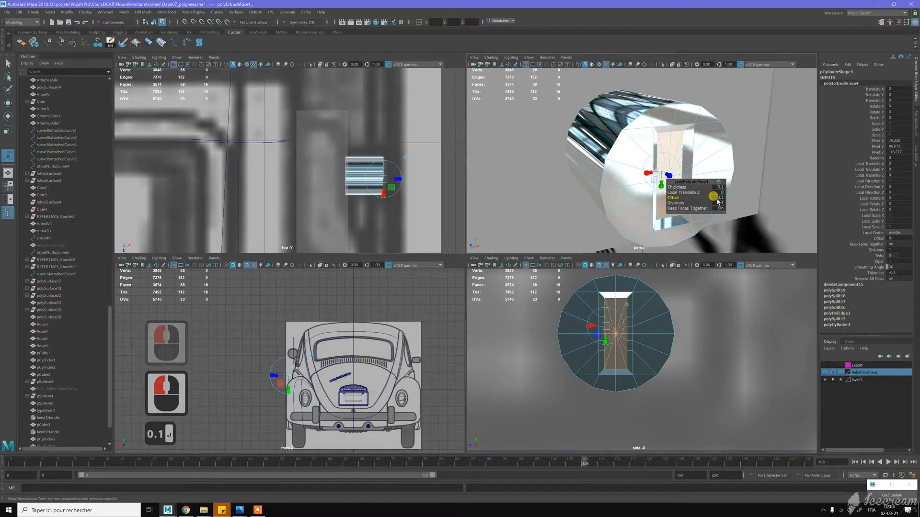
- Assign a black material to the selected floor faces of the keyhole recess and return to object mode
key("w")
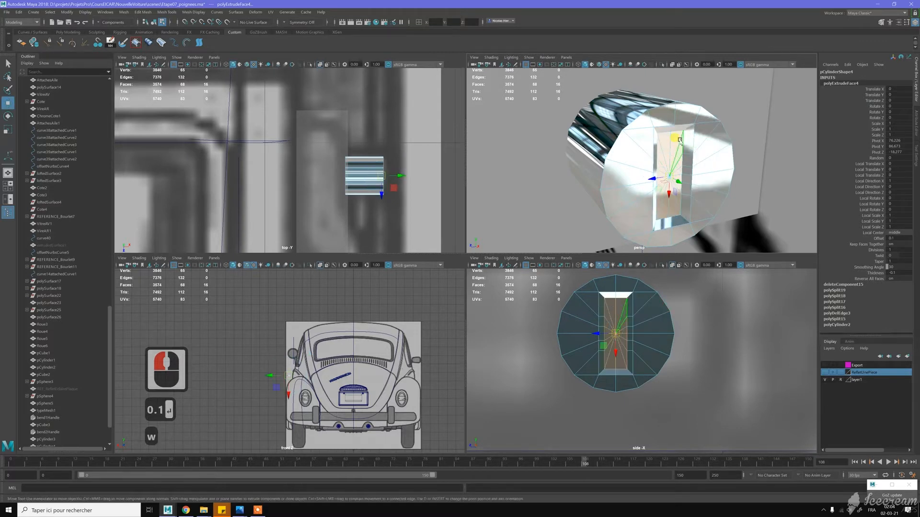
left_click_drag(709, 144, 672, 140, "alt")
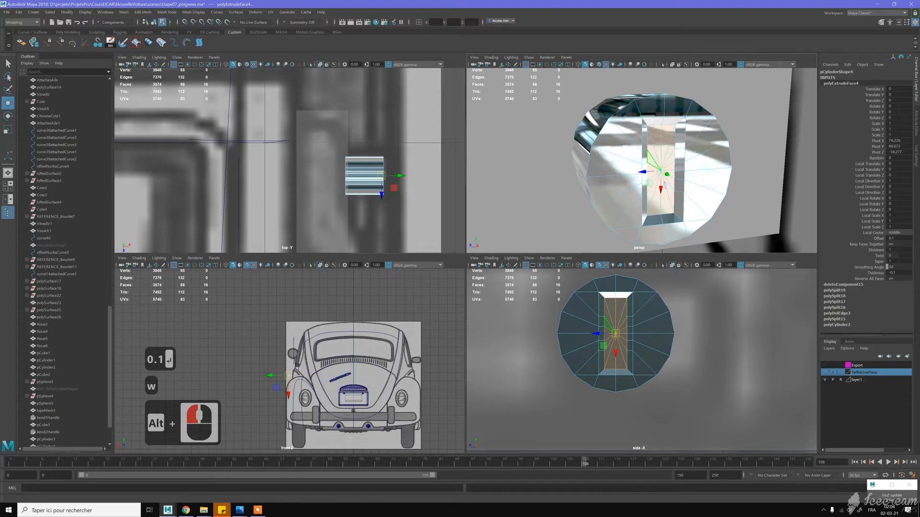
right_click(768, 193)
left_click_drag(735, 173, 661, 139, "alt")
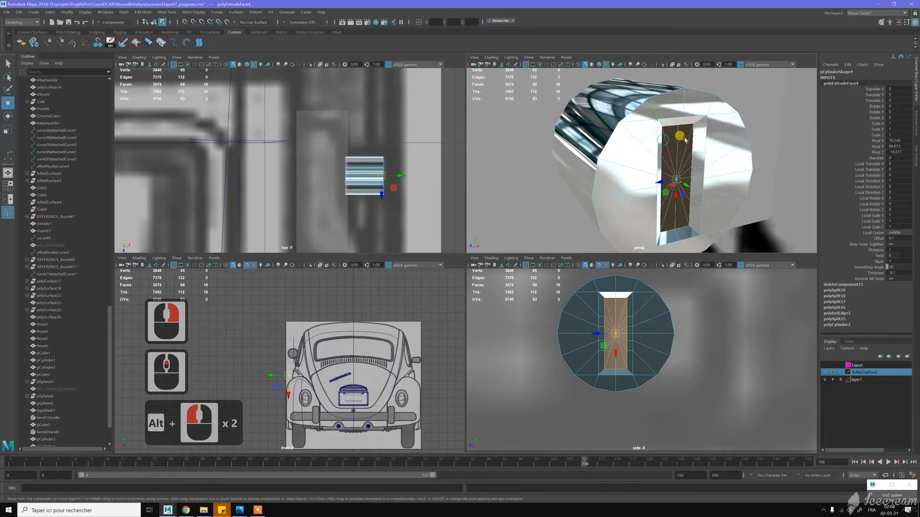
left_click(676, 136, "alt")
key("w")
right_click_drag(680, 137, 711, 146)
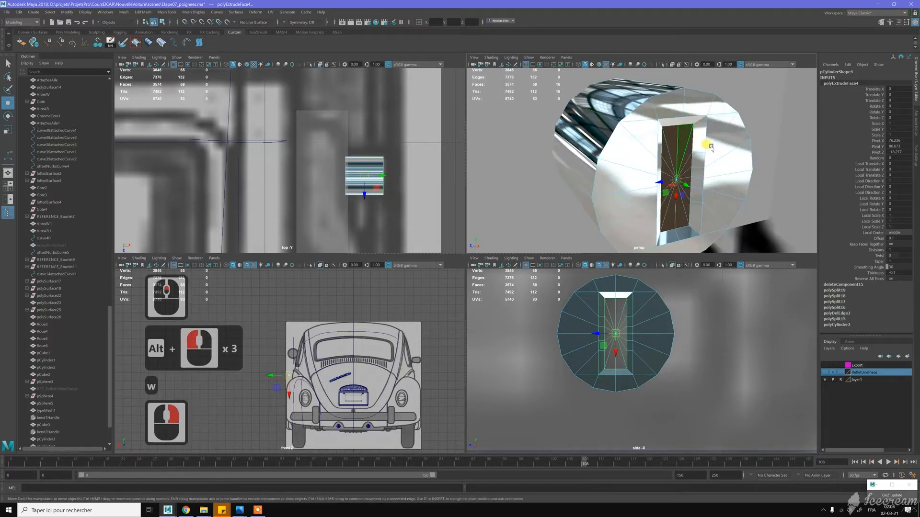
- Examine the black recess and the cylinder's front cap from several angles
scroll(710, 146, "down", 12)
left_click(688, 150)
left_click_drag(688, 149, 708, 138, "alt")
right_click_drag(708, 139, 728, 168, "alt")
left_click_drag(728, 168, 671, 177, "alt")
left_click(647, 147)
left_click_drag(647, 147, 641, 164, "alt")
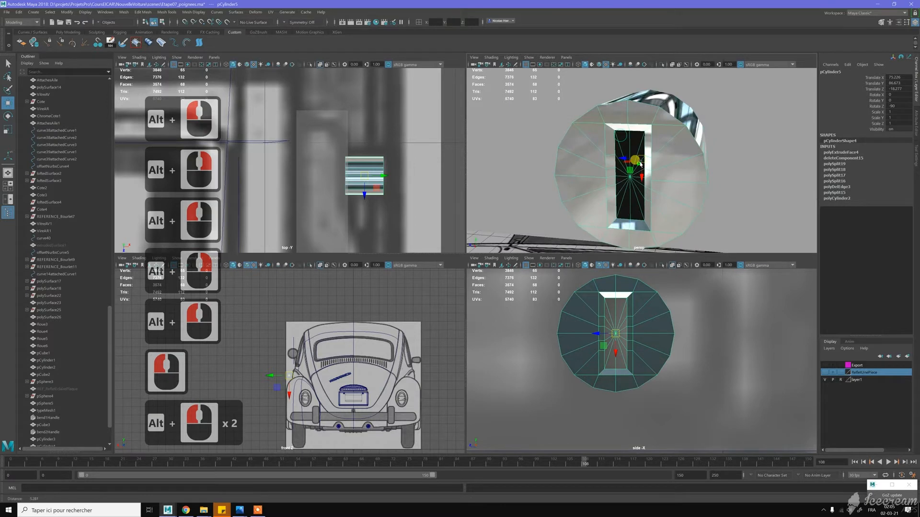
right_click_drag(640, 164, 642, 165, "alt")
right_click_drag(655, 133, 730, 150, "shift")
left_click(732, 151)
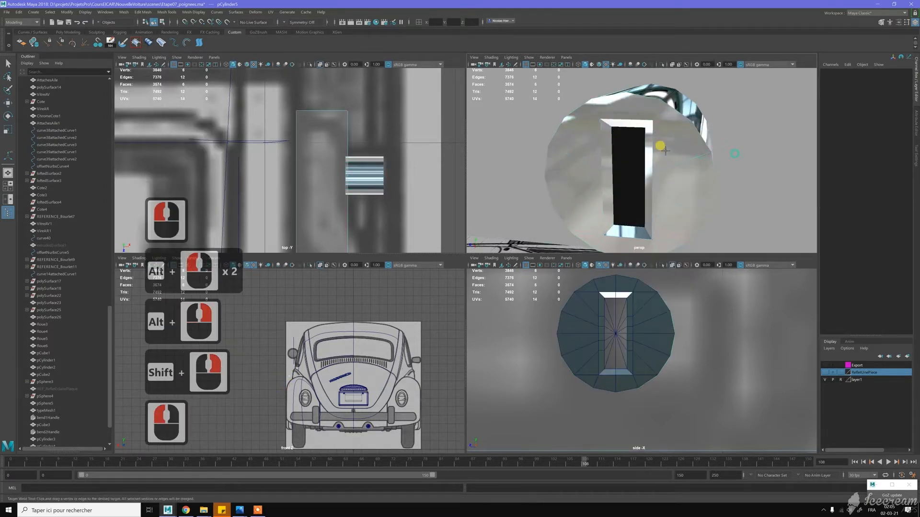
left_click(613, 145)
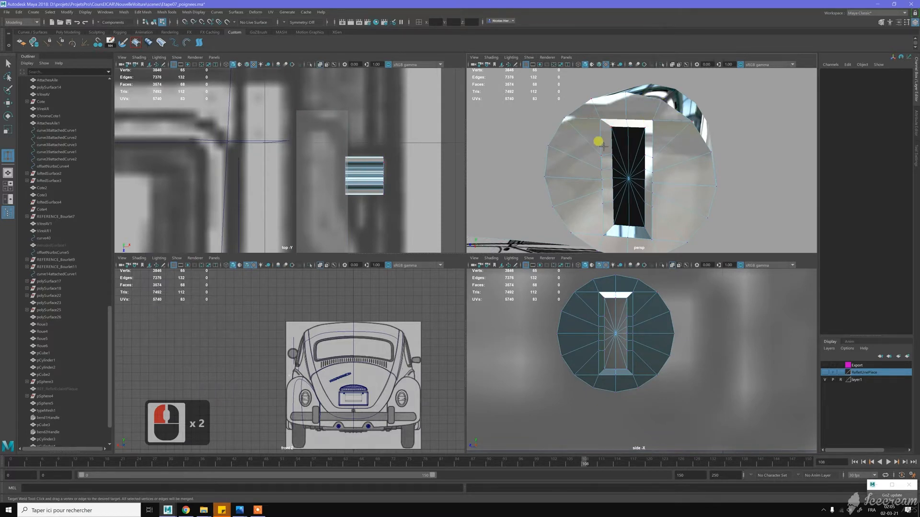
left_click_drag(610, 146, 595, 129, "alt")
key("w")
- Delete the four diagonal edge loops running from the front cap's rim through the recess, including their vertices
left_click(594, 130)
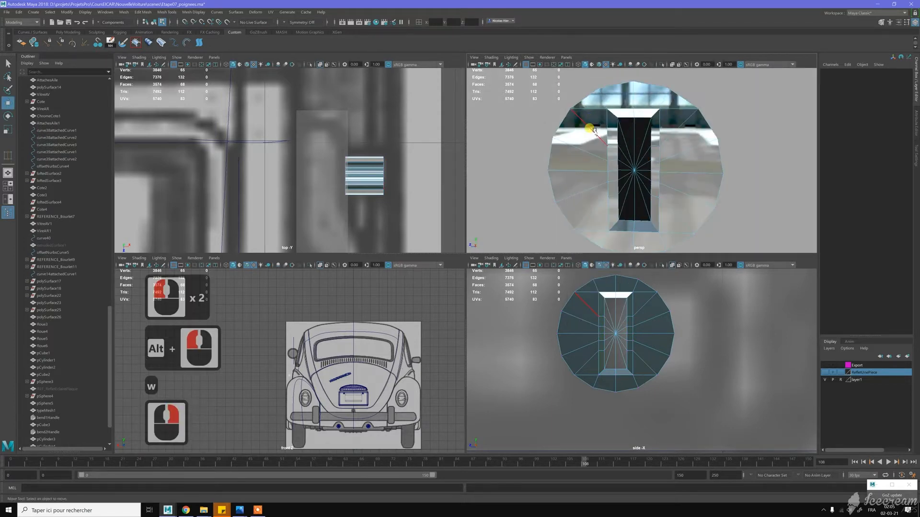
double_click(594, 131)
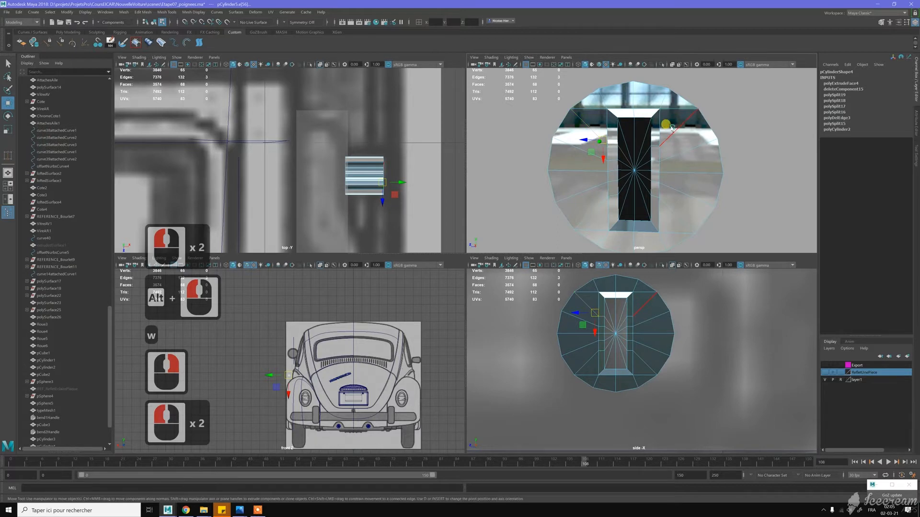
double_click(671, 203, "shift")
double_click(592, 209, "shift")
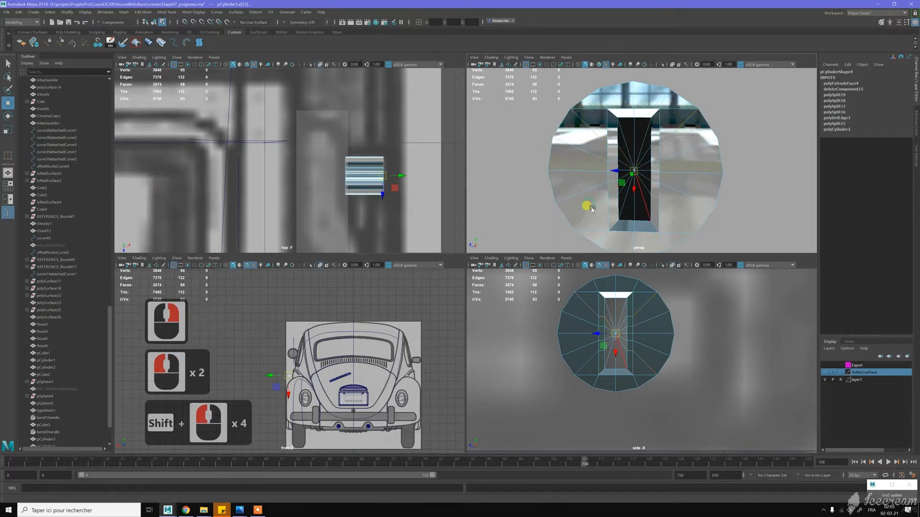
double_click(592, 209, "shift")
key("ctrl+BackSpace")
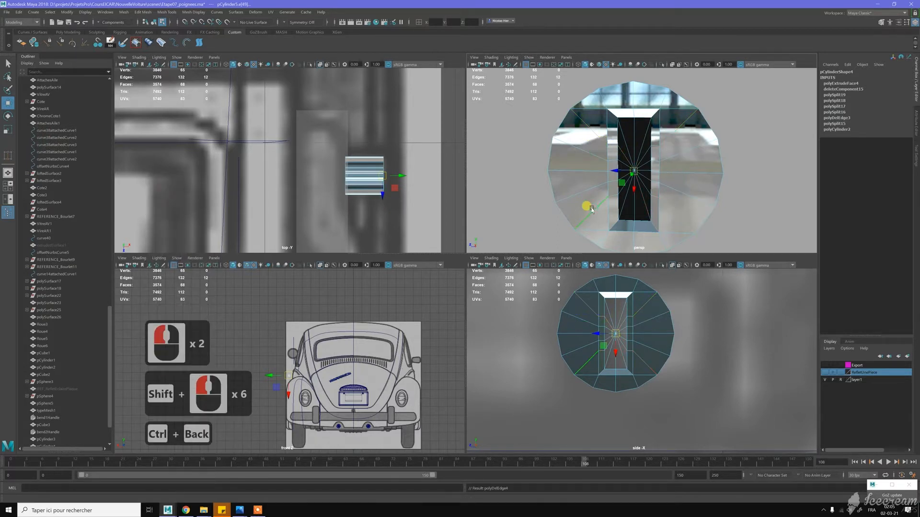
- Bevel the outer rim edge loop of the cylinder's front cap
left_click_drag(605, 158, 607, 152, "alt")
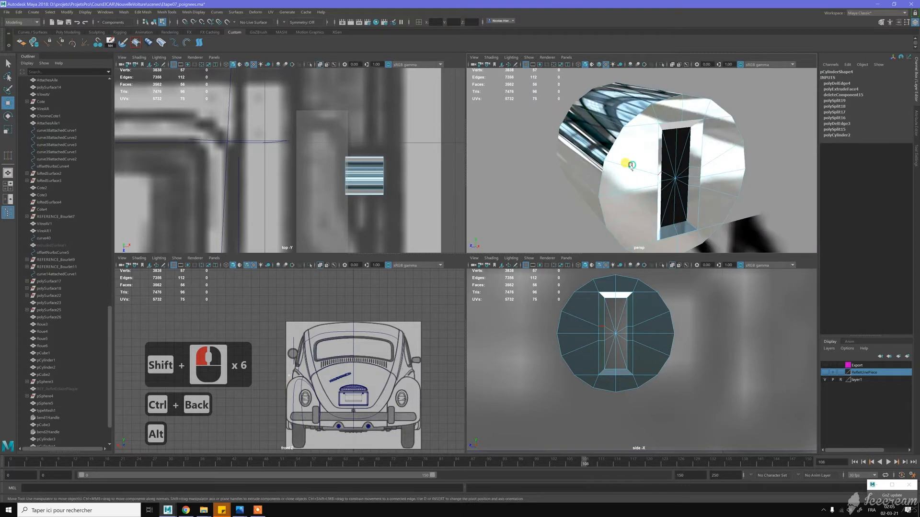
key("w")
double_click(638, 114)
mouse_move(632, 137)
left_mouse_down("alt")
mouse_move(607, 136)
mouse_move(645, 142)
left_mouse_up("alt")
right_click_drag(644, 143, 676, 143, "shift")
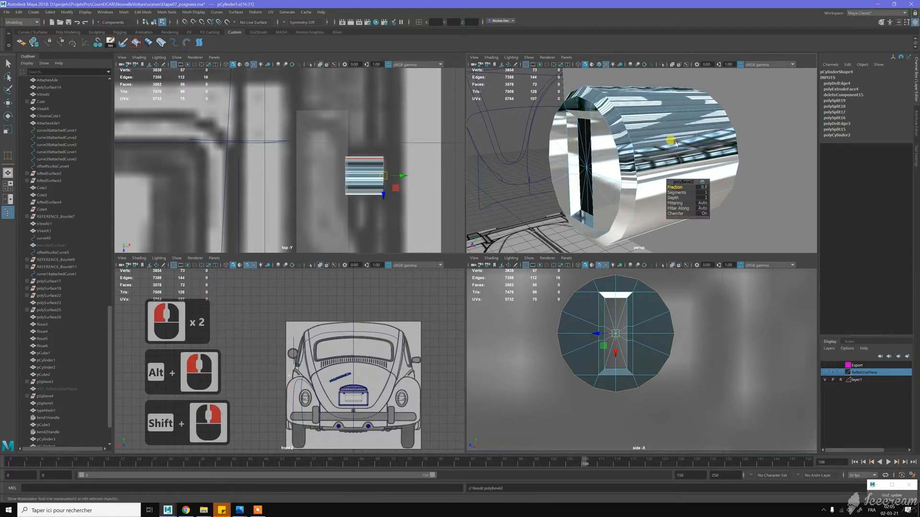
- Set the rim bevel's fraction to 0.6 and its segments to 2, keeping chamfer on
mouse_move(675, 187)
left_mouse_down()
mouse_move(683, 193)
mouse_move(672, 173)
left_mouse_up()
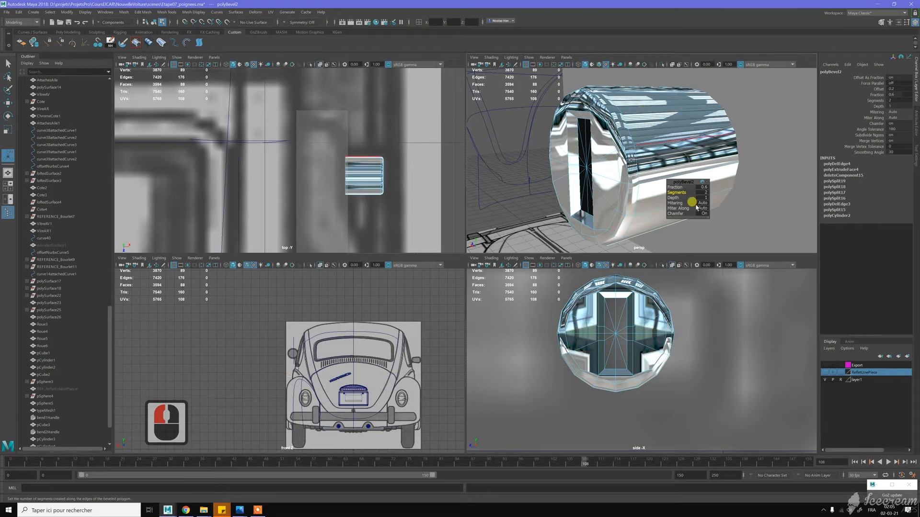
mouse_move(679, 213)
left_mouse_down()
mouse_move(662, 211)
mouse_move(686, 211)
left_mouse_up()
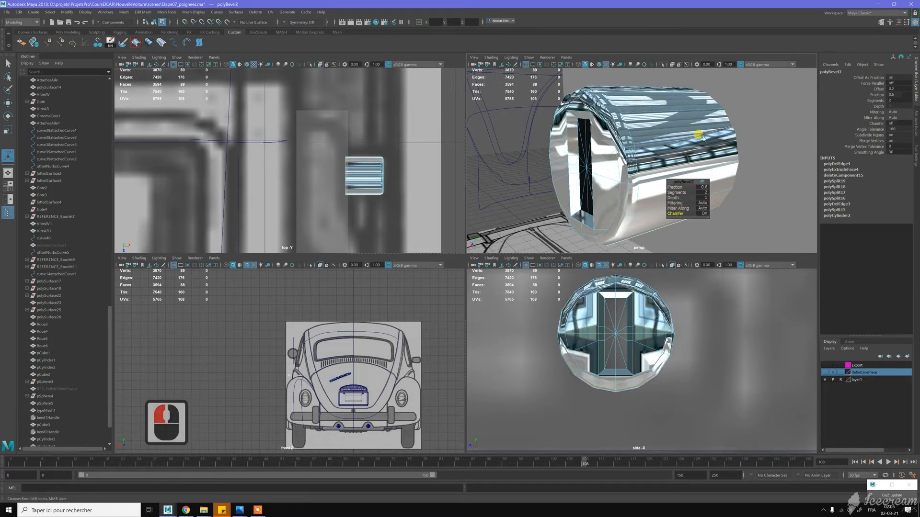
key("w")
left_click_drag(630, 156, 669, 110, "alt")
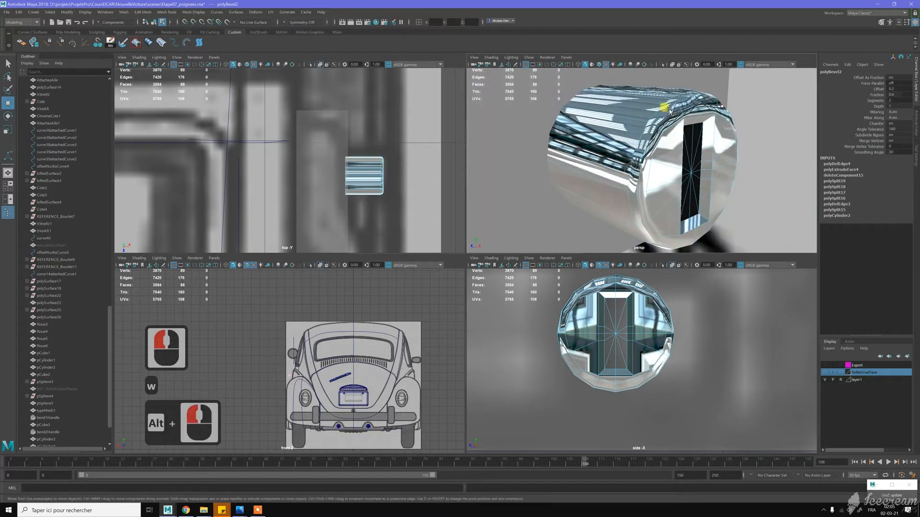
- Soften the edge loop of the bevel around the cylinder's front rim and return to object mode
key("alt+d")
right_click(669, 107)
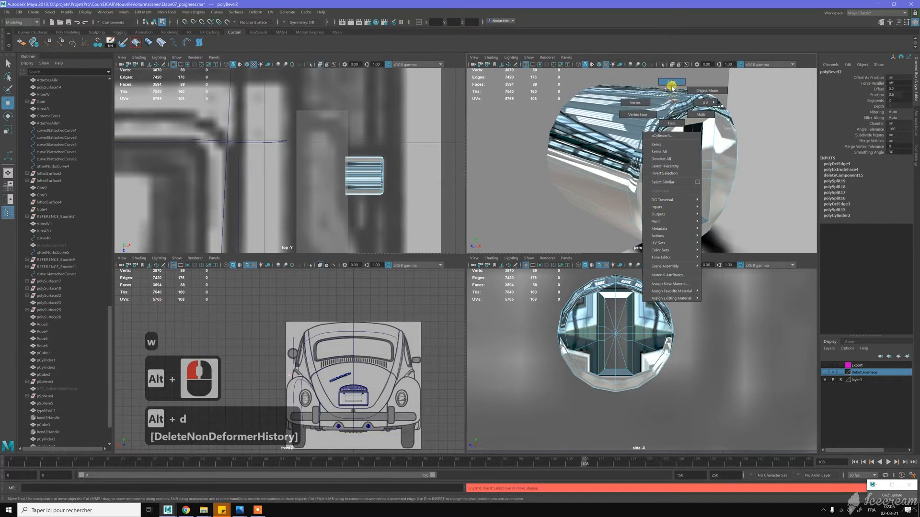
double_click(669, 110)
right_click_drag(669, 111, 680, 96, "shift")
key("w")
scroll(747, 146, "down", 9)
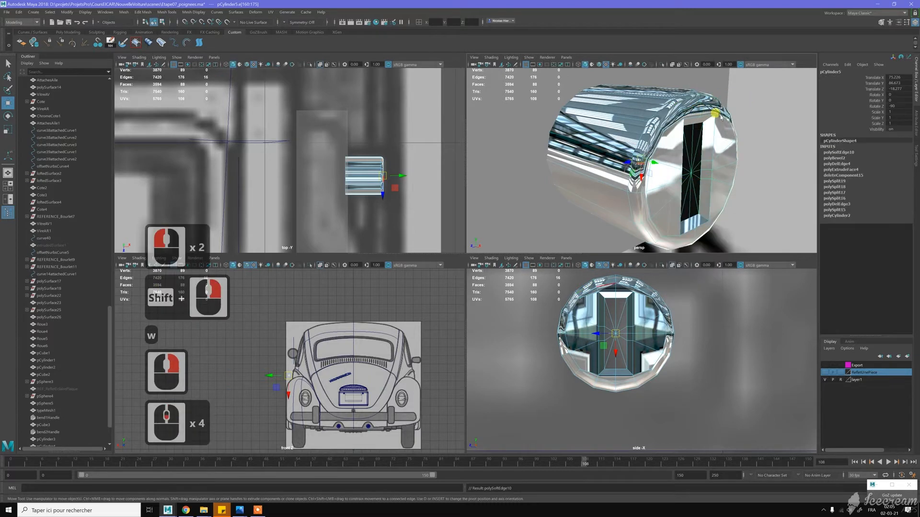
- Delete the non-deformer history of the chrome cylinder and deselect it
left_click_drag(749, 146, 654, 169, "alt")
left_click(642, 160)
key("alt+d")
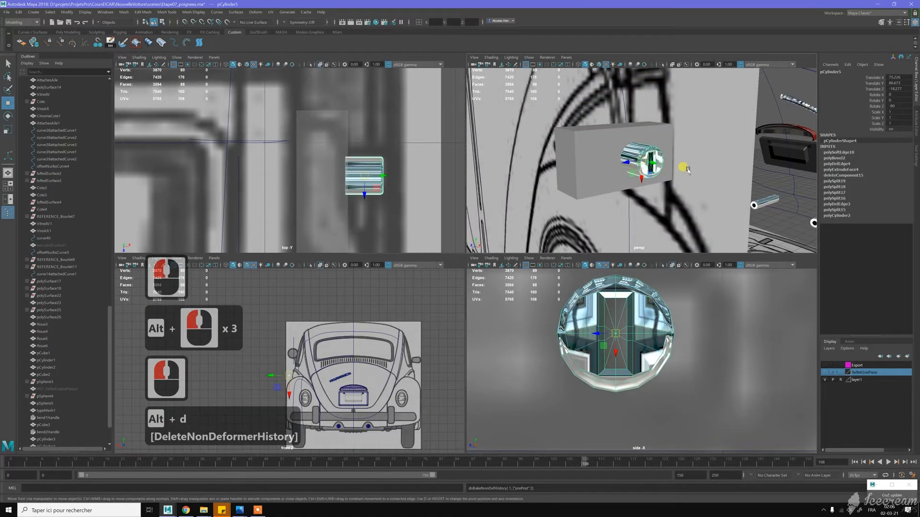
left_click(613, 151)
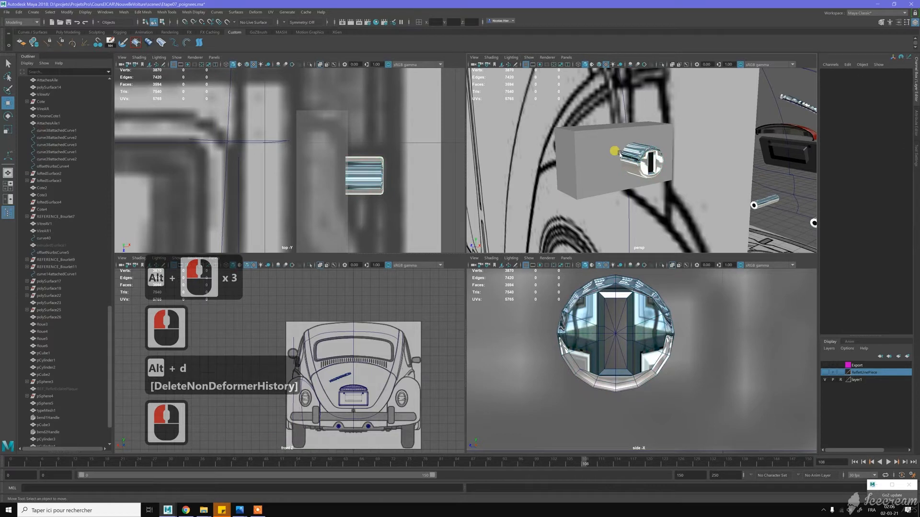
- Select the handle's base cube and study the handle's shape in the reference photo unnamed (3).jpg
left_click(606, 158)
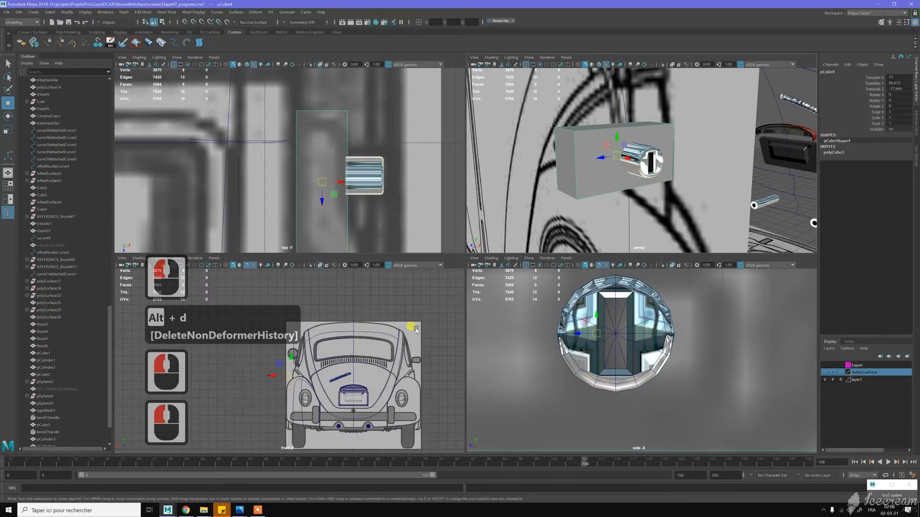
scroll(349, 184, "down", 5)
scroll(349, 184, "down", 11)
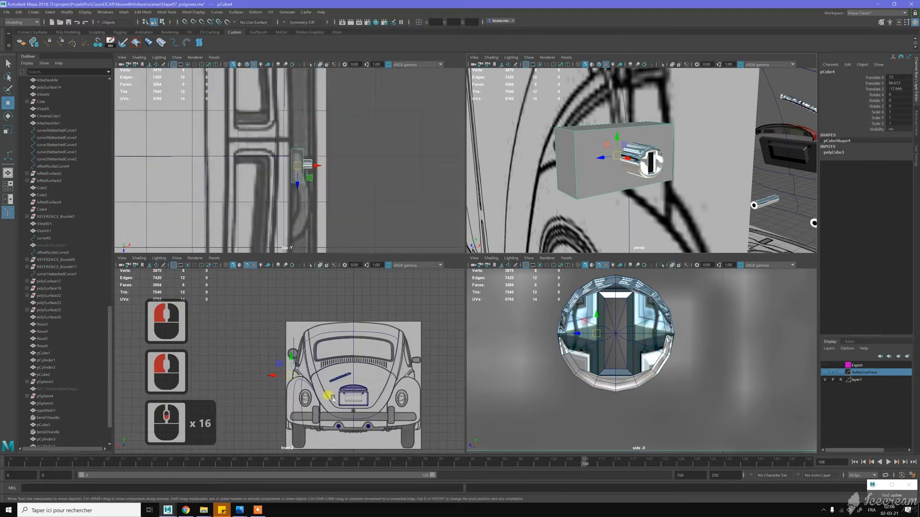
left_click(240, 510)
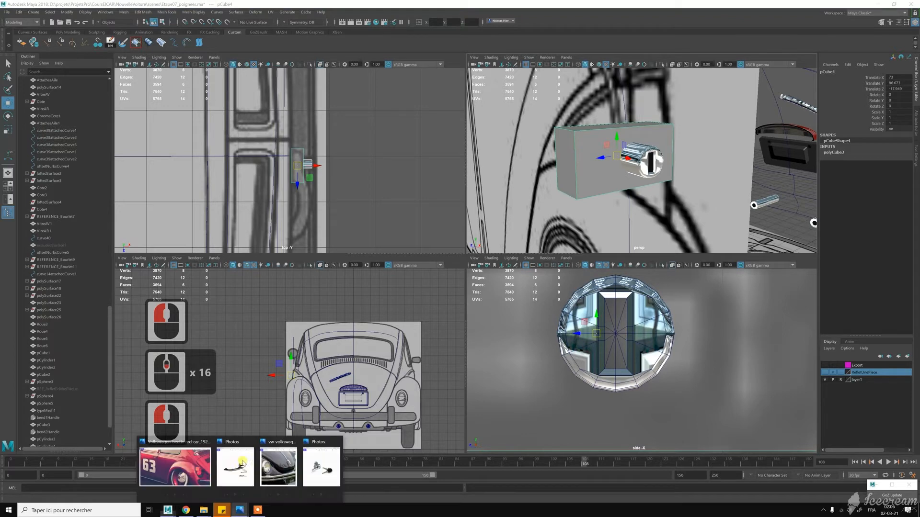
left_click(242, 467)
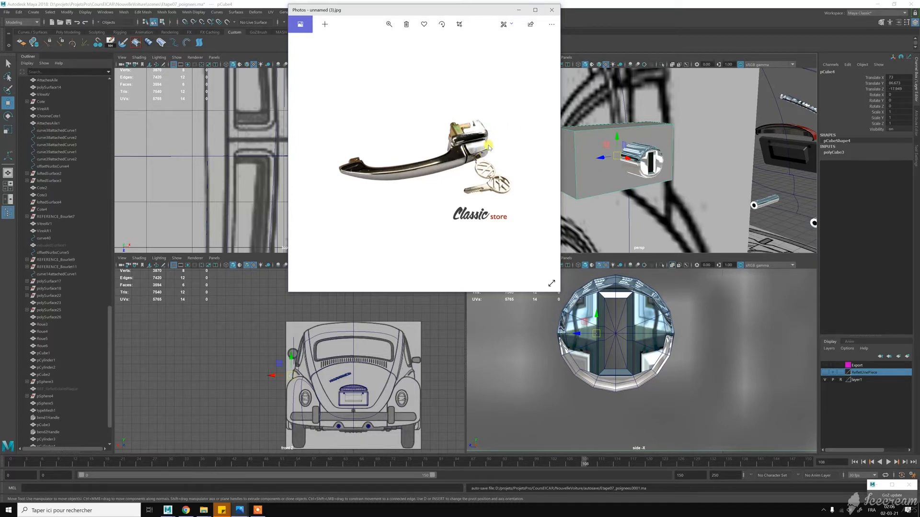
left_click(518, 10)
- Move the base cube's outer-side vertices inward in the top view to make the block thinner
scroll(581, 309, "down", 9)
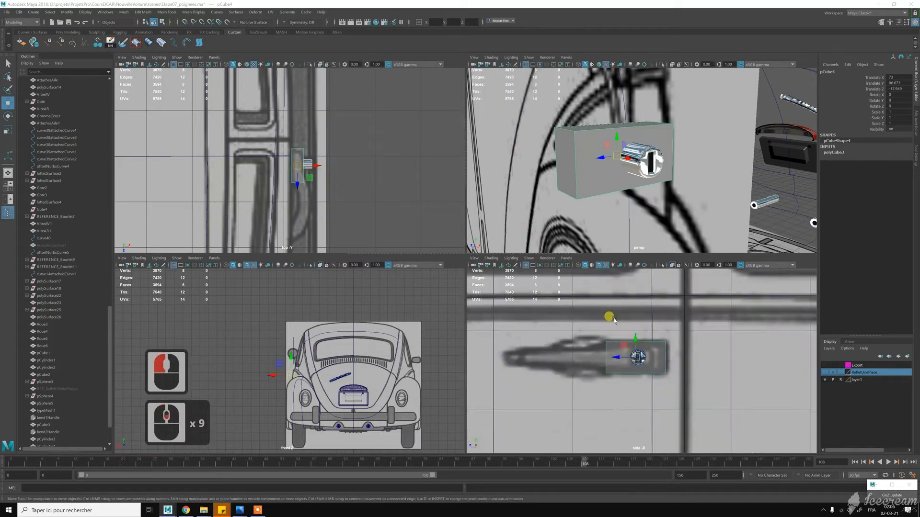
scroll(592, 331, "down", 3)
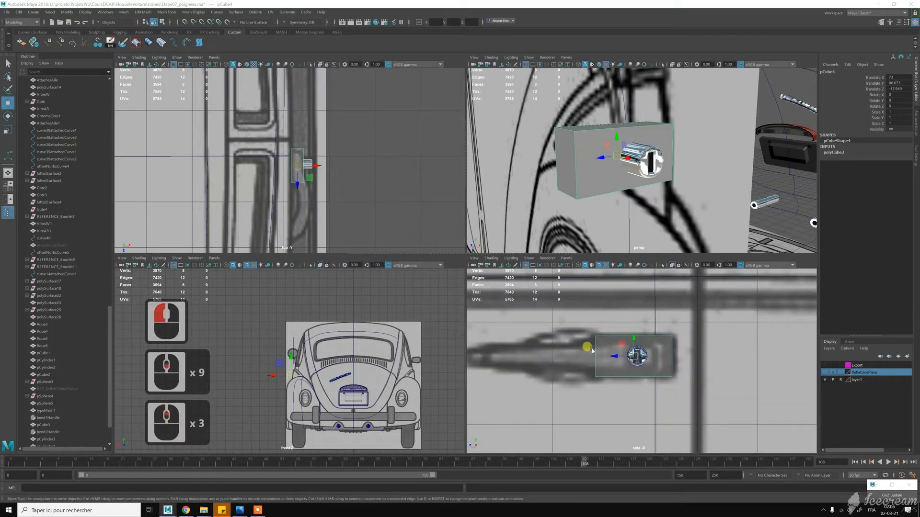
scroll(309, 165, "up", 3)
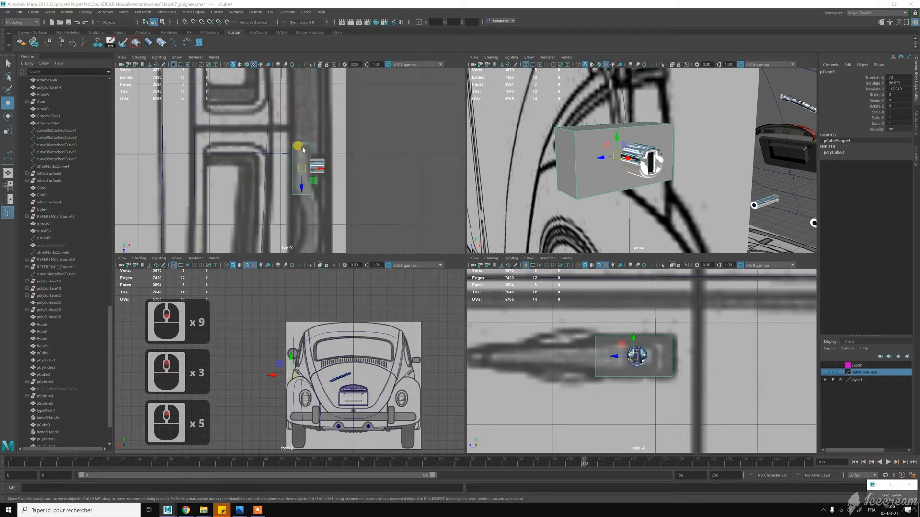
scroll(315, 161, "up", 8)
right_click(314, 152)
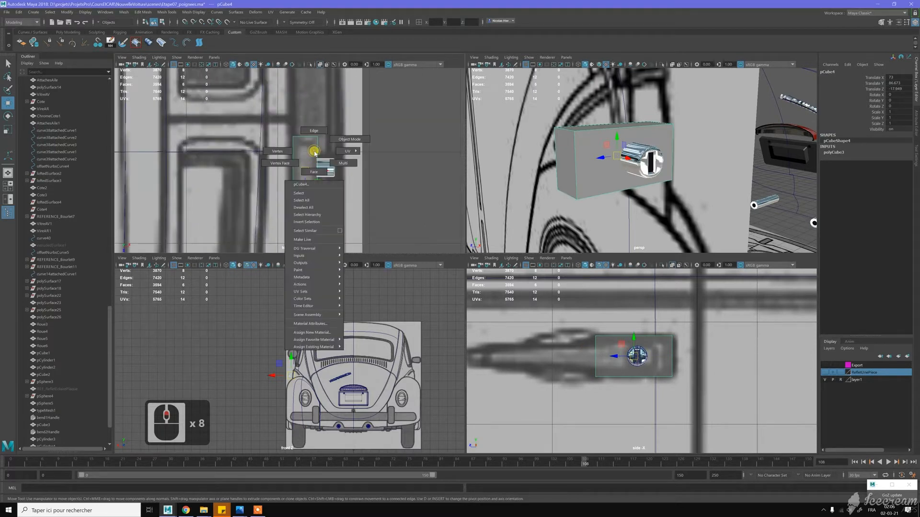
right_click_drag(303, 150, 284, 151)
left_click_drag(301, 116, 341, 226)
key("w")
left_click_drag(343, 181, 328, 174)
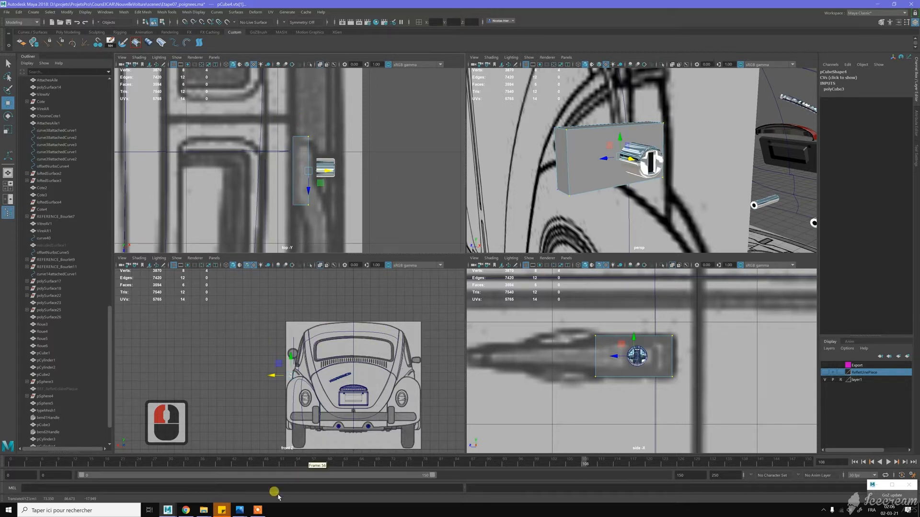
- Compare the thinned base block with the door handle in the reference photo
mouse_move(242, 512)
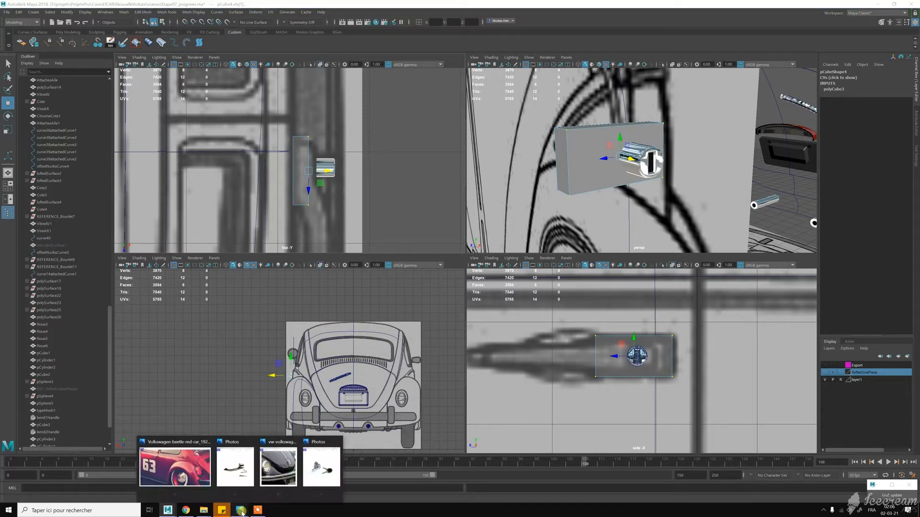
left_click(236, 477)
left_click(447, 219)
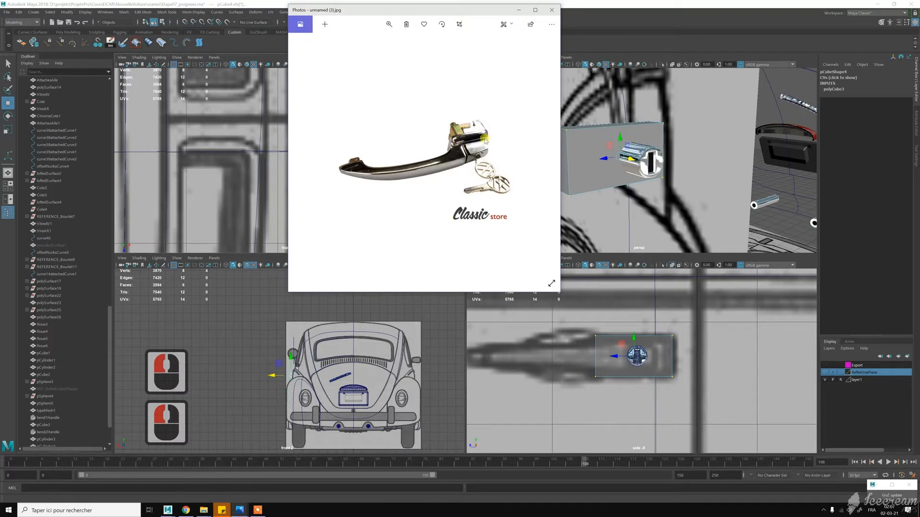
left_click(518, 9)
left_click(386, 158)
- Select the base cube's upper outer edge and try moving it vertically
right_click_drag(585, 146, 589, 128)
left_click(589, 128)
left_click_drag(590, 129, 617, 108)
key("z")
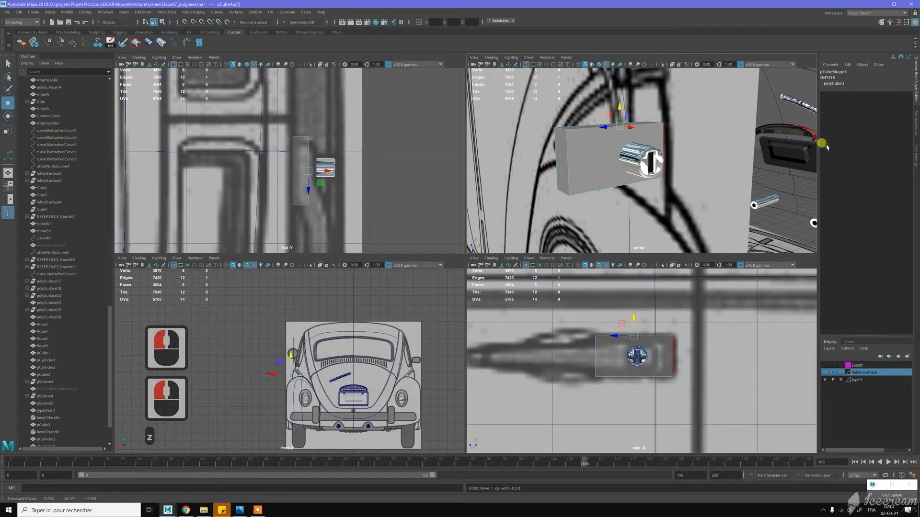
- Set the Move tool's relative step snap to 0.25
left_click(915, 149)
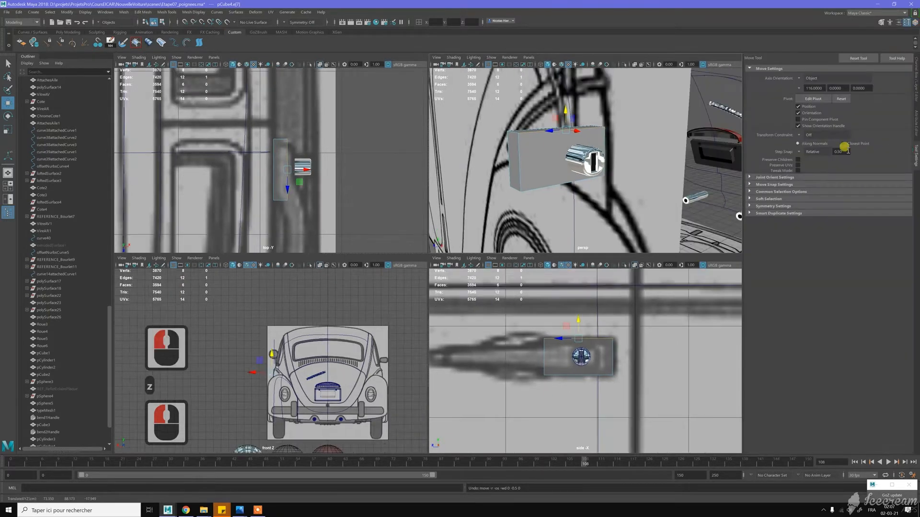
double_click(833, 152)
type("0.2")
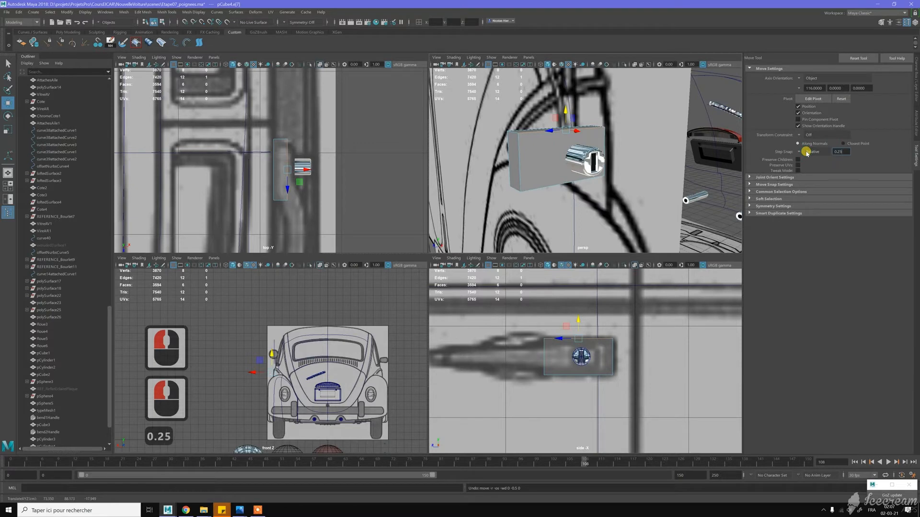
type("5")
key("Return")
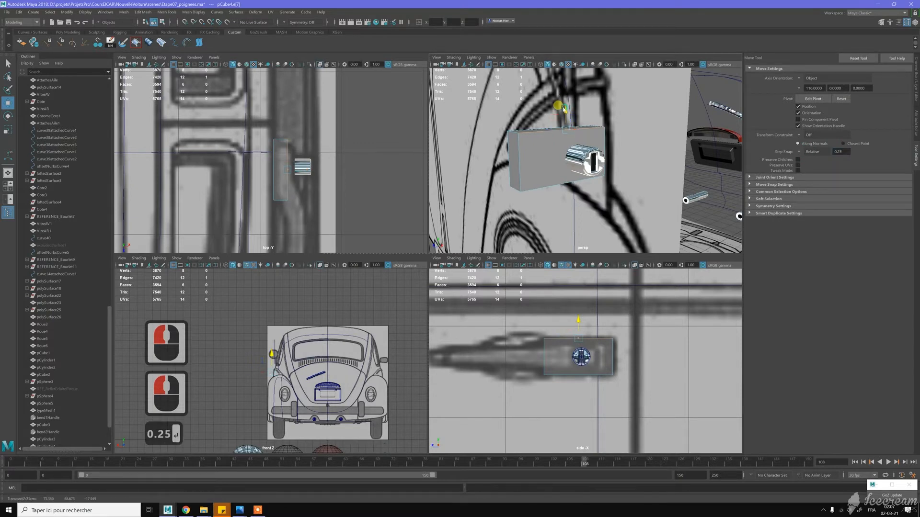
- Bevel the base block's outer face by moving its upper, side and lower edges slightly inward
left_click_drag(563, 109, 562, 113)
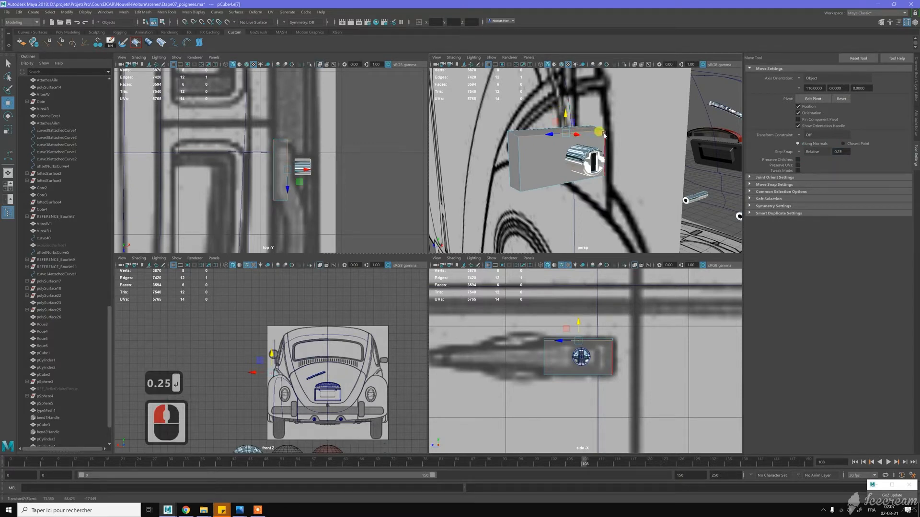
left_click(606, 150)
left_click(591, 156)
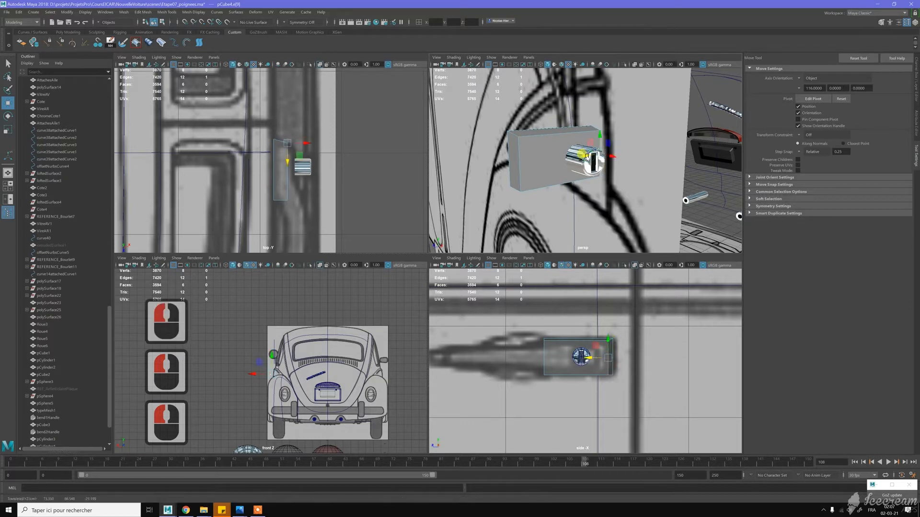
key("z")
left_click_drag(584, 148, 607, 154, "alt")
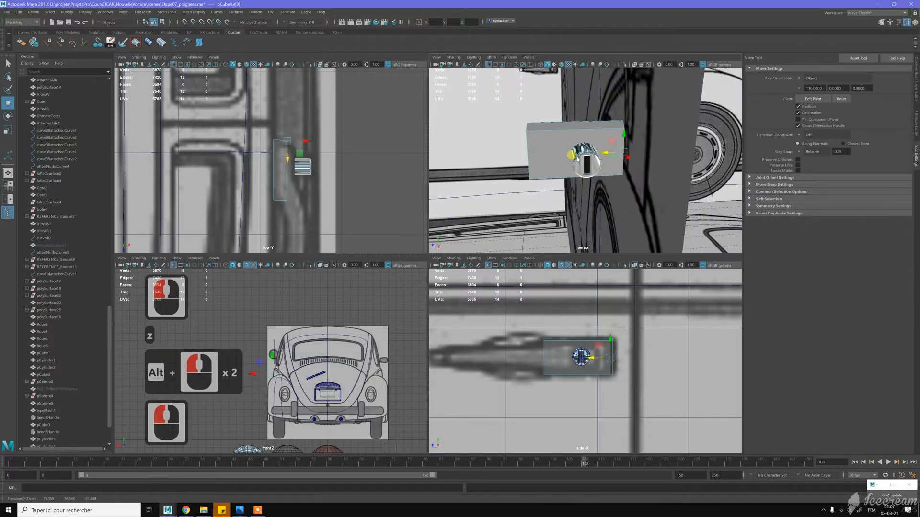
left_click(554, 177)
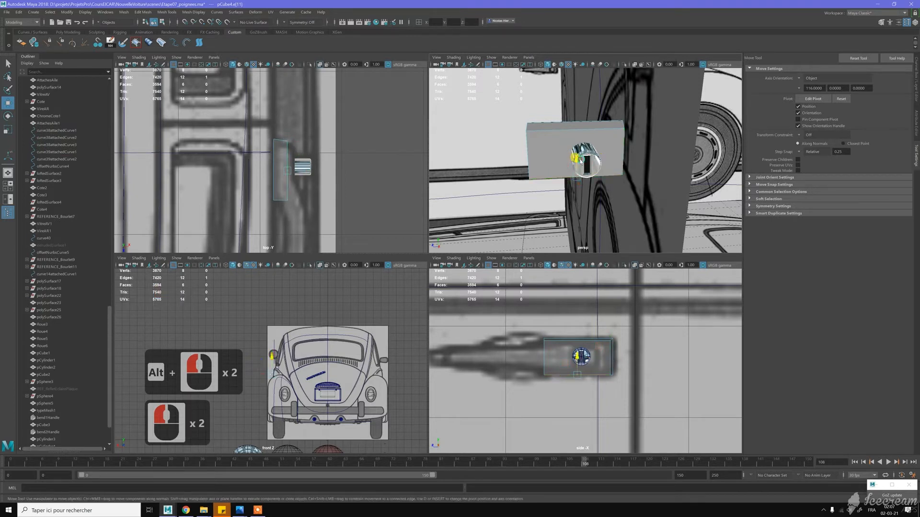
mouse_move(577, 158)
left_mouse_down("alt")
mouse_move(550, 127)
mouse_move(538, 138)
mouse_move(573, 142)
mouse_move(572, 131)
mouse_move(581, 143)
left_mouse_up("alt")
scroll(528, 145, "up", 1)
right_click_drag(566, 131, 593, 118)
scroll(580, 128, "down", 2)
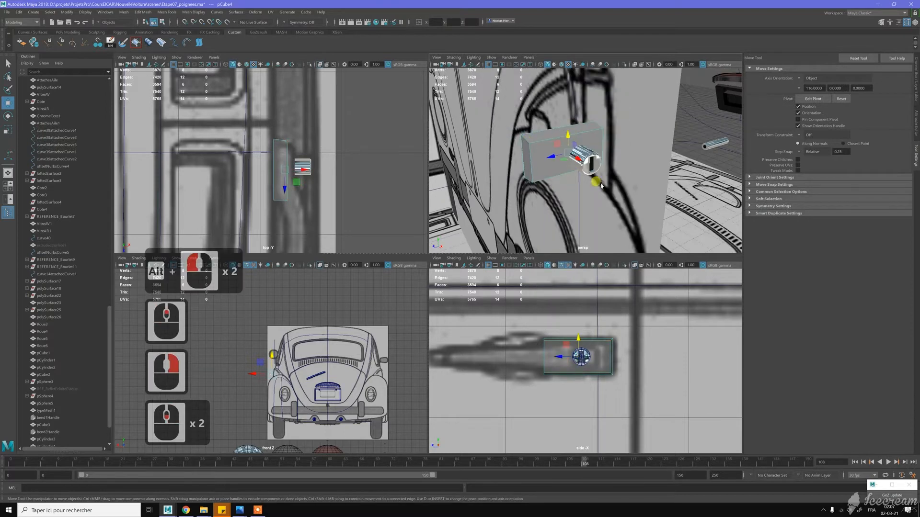
- Duplicate the base block and offset the copy outward and towards the handle's grip in the side blueprint
left_click_drag(578, 130, 546, 158, "alt")
key("ctrl+d")
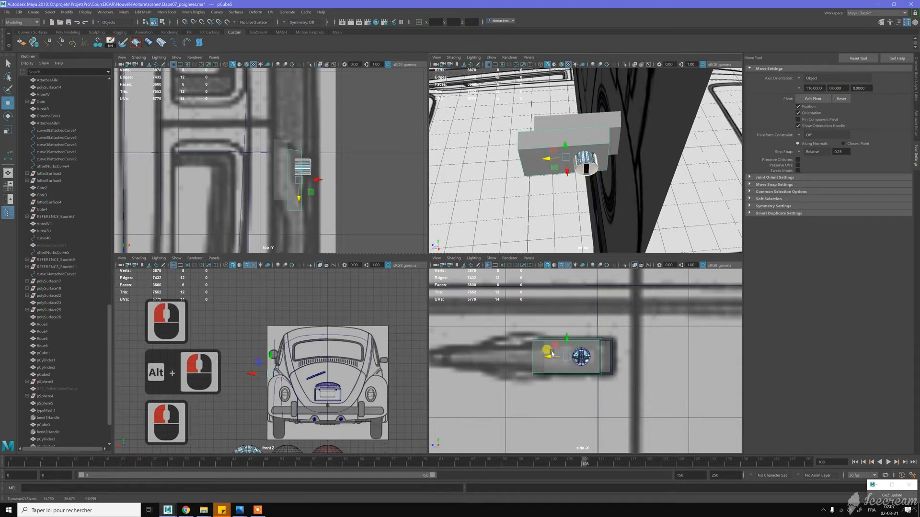
mouse_move(549, 355)
left_mouse_down()
mouse_move(513, 357)
mouse_move(549, 361)
left_mouse_up()
- Move the duplicated block's upper outer edge down and its lower outer edge up to taper its face
scroll(571, 345, "up", 5)
right_click_drag(601, 322, 600, 316)
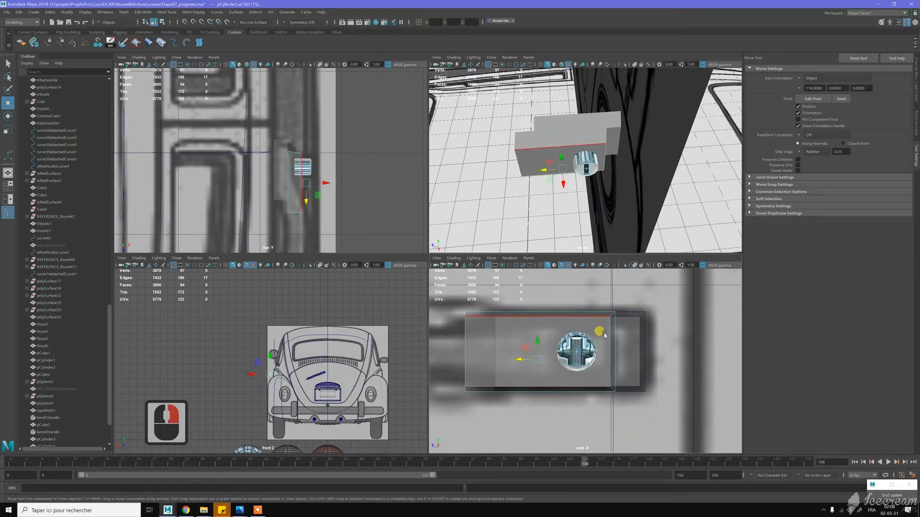
left_click(587, 348)
left_click_drag(591, 351, 587, 354)
double_click(536, 315)
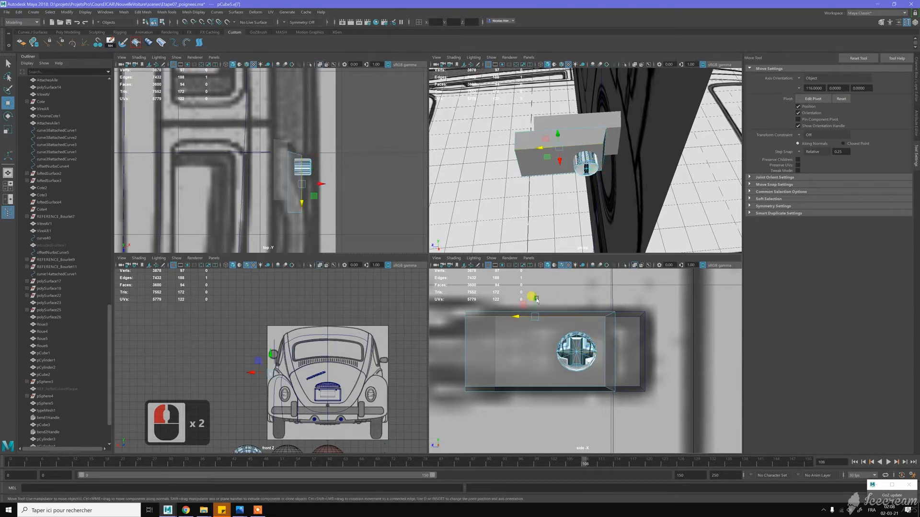
left_click_drag(536, 298, 536, 302)
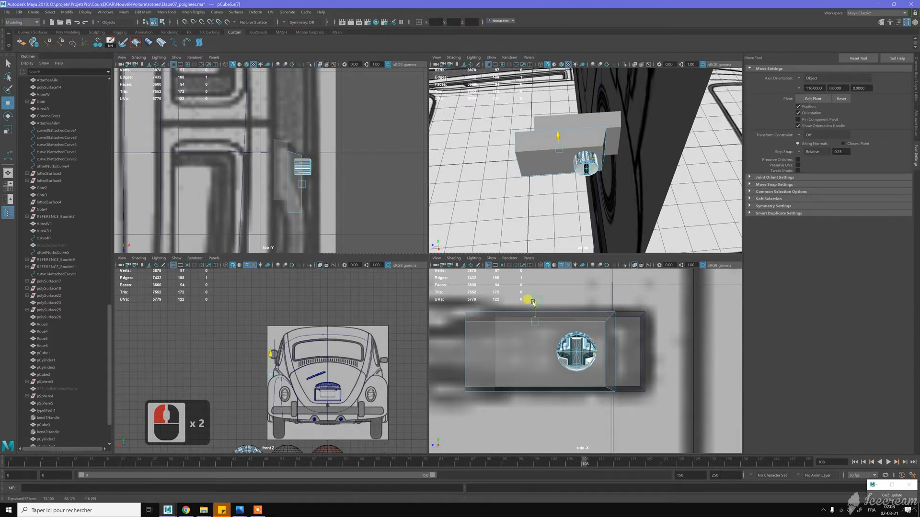
left_click(550, 381)
left_click_drag(534, 367, 534, 361)
- Narrow the duplicated block by moving its upper vertices down and its lower vertices up in the side view
right_click_drag(551, 317, 532, 317)
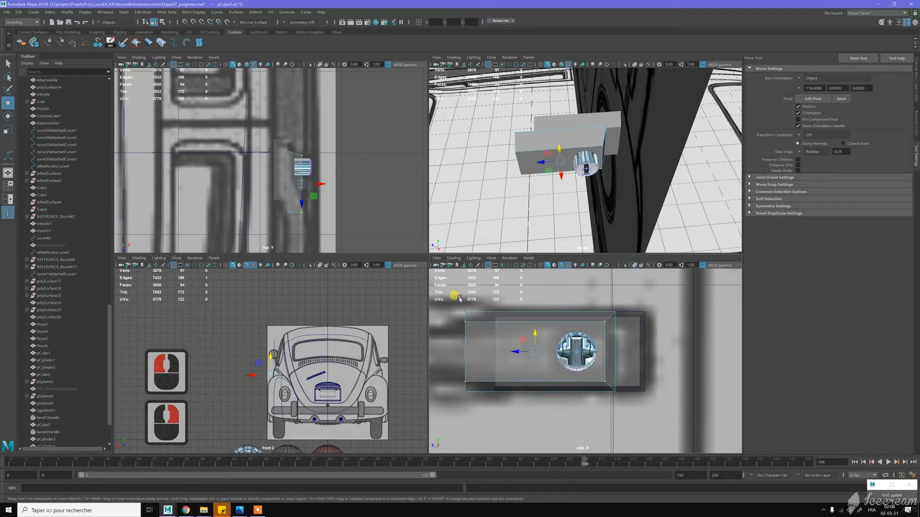
left_click_drag(623, 327, 624, 326)
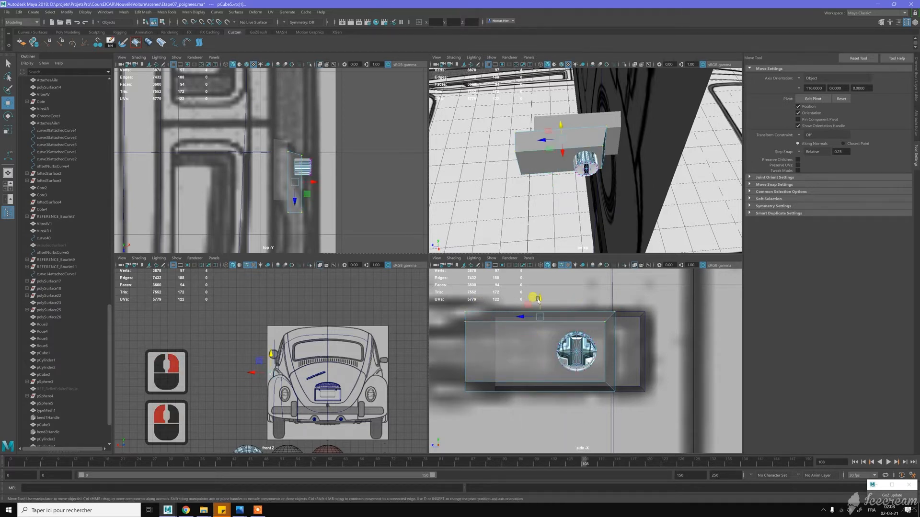
left_click_drag(536, 303, 538, 322)
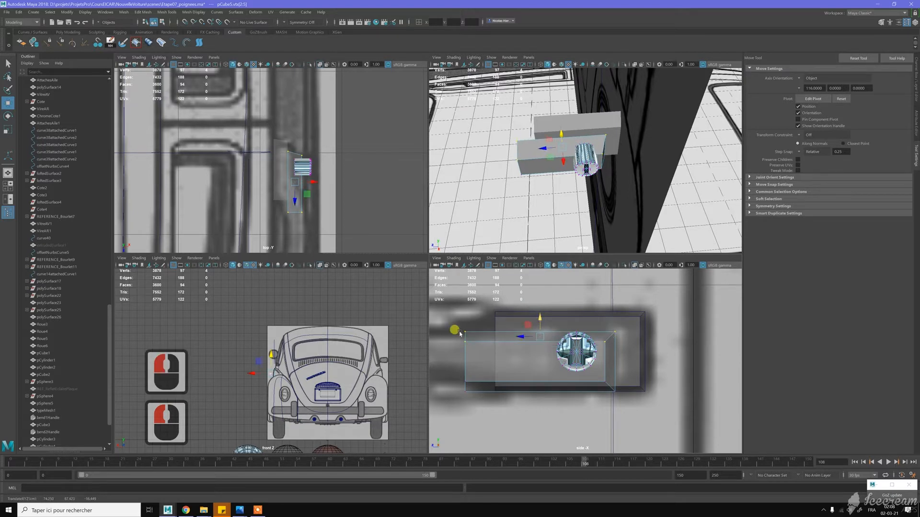
middle_click_drag(461, 337, 537, 340, "alt")
middle_click_drag(617, 337, 499, 345, "alt")
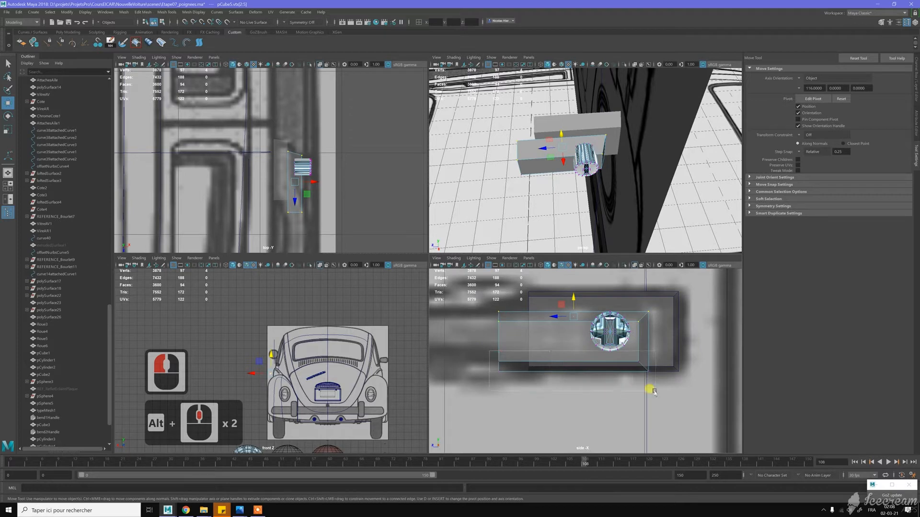
left_click_drag(630, 373, 659, 378)
left_click_drag(573, 346, 582, 330)
- Check the narrowed block's height and position against the door handle blueprint in the side view
scroll(577, 337, "down", 6)
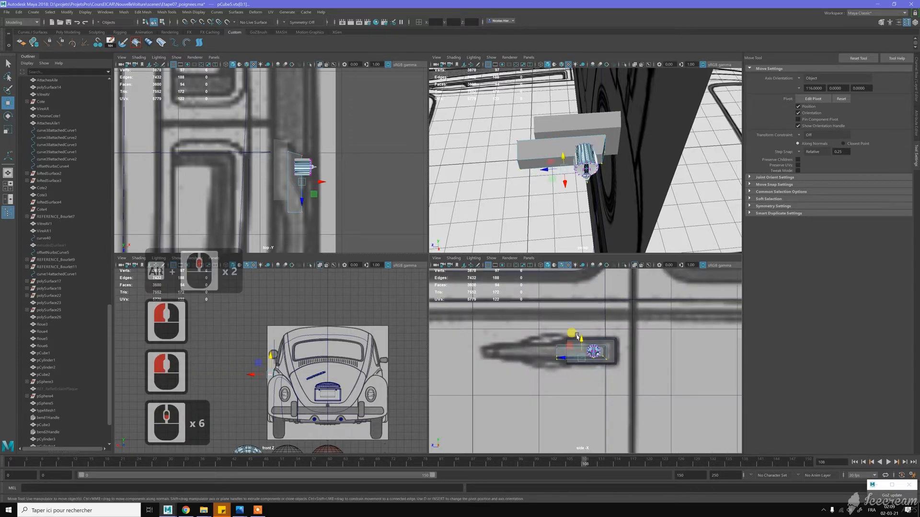
scroll(577, 336, "up", 4)
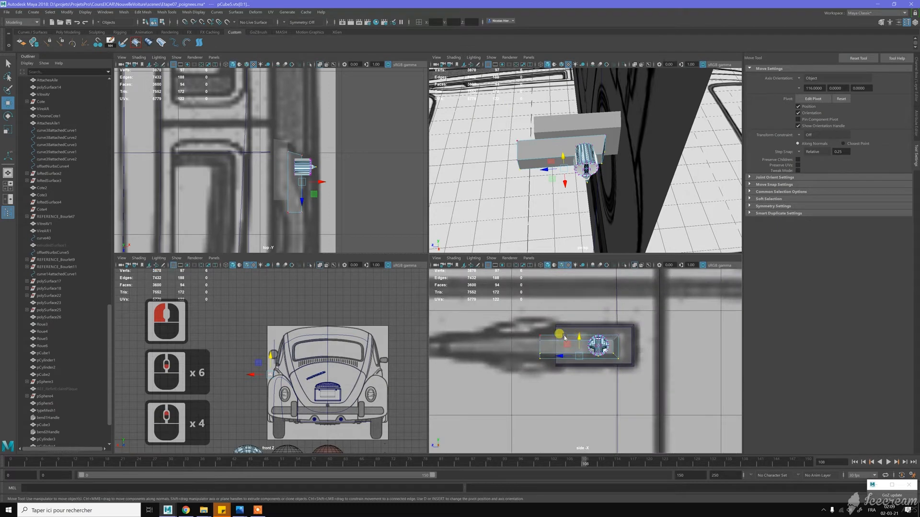
scroll(564, 338, "up", 3)
scroll(565, 337, "up", 6)
middle_click_drag(619, 322, 602, 323, "alt")
scroll(602, 323, "down", 4)
scroll(601, 323, "down", 3)
scroll(536, 322, "down", 2)
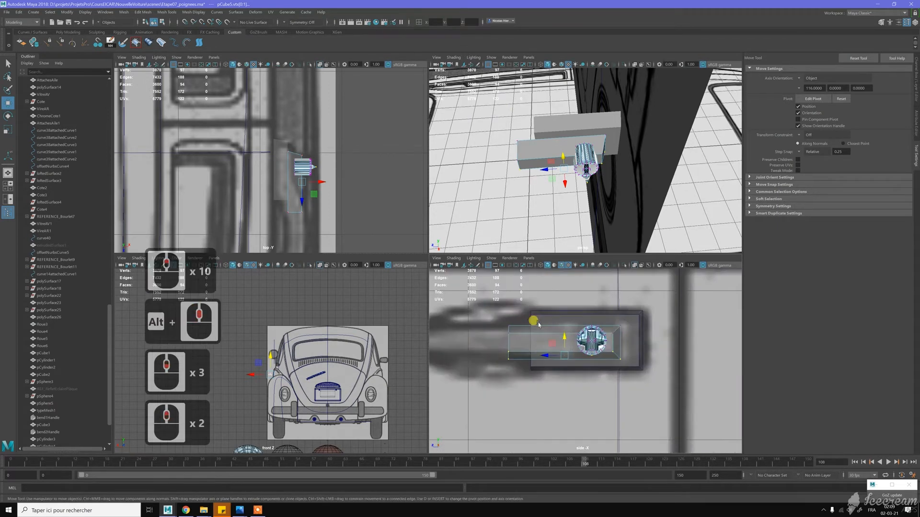
left_click(621, 339)
key("z")
- Raise the top face of the duplicated block slightly in the side view
scroll(562, 335, "up", 4)
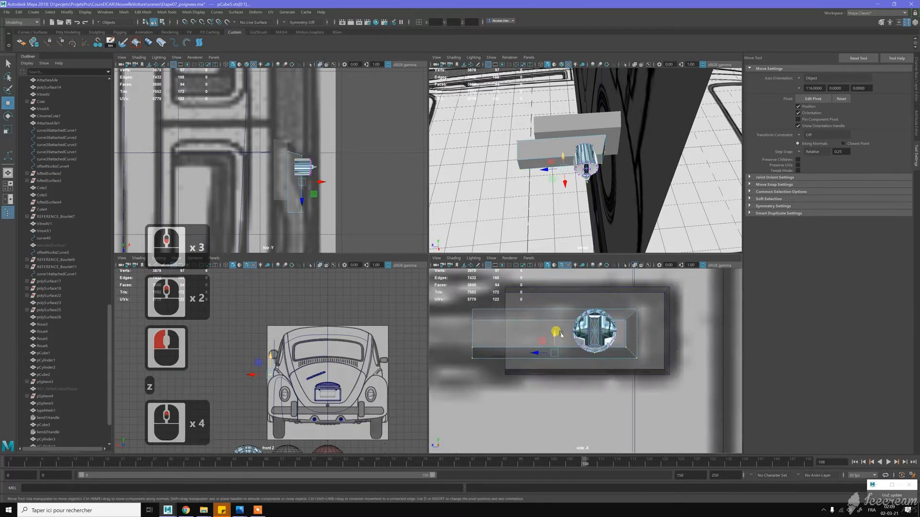
right_click_drag(561, 334, 563, 352)
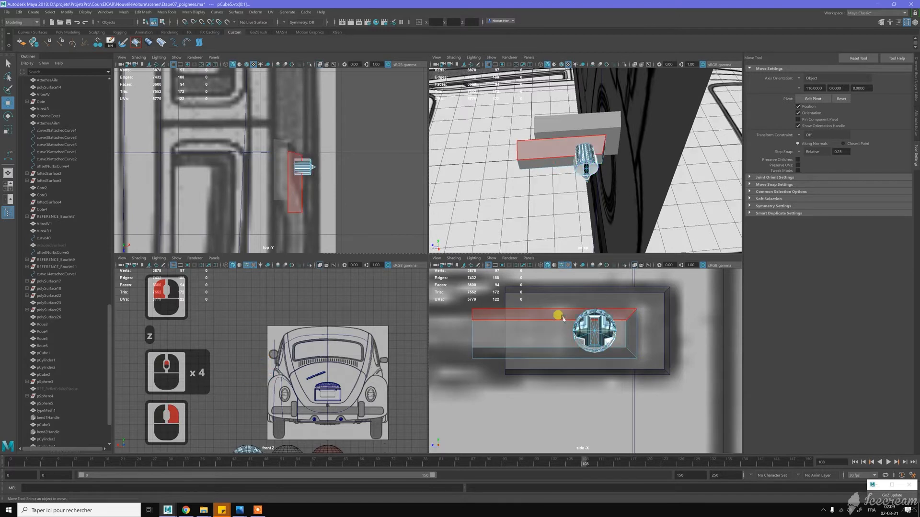
left_click(563, 317)
left_click_drag(563, 293, 562, 291)
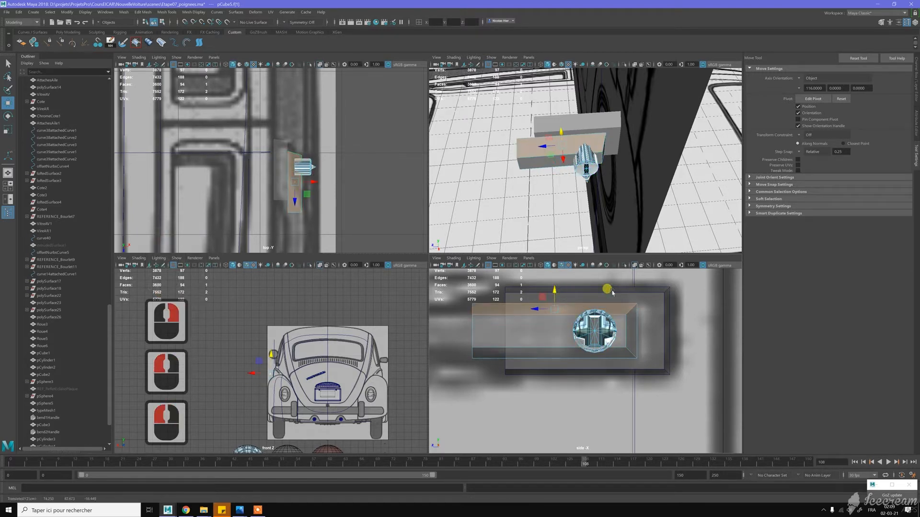
- Move the protruding lower rim edge of the cylinder button back flush with its front face
scroll(594, 154, "up", 2)
left_click_drag(594, 154, 740, 225, "alt")
right_click_drag(689, 192, 680, 188, "alt")
left_click_drag(680, 187, 641, 168, "alt")
key("w")
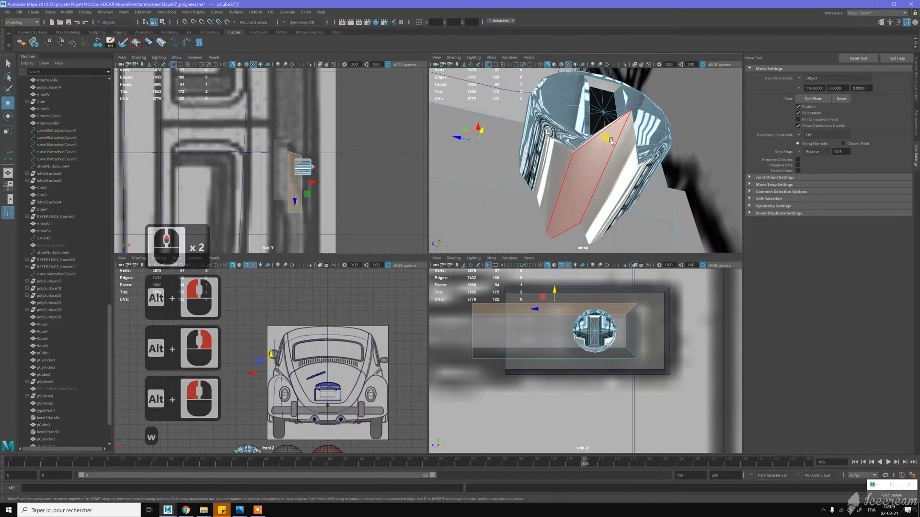
right_click_drag(612, 139, 585, 136)
left_click(630, 111)
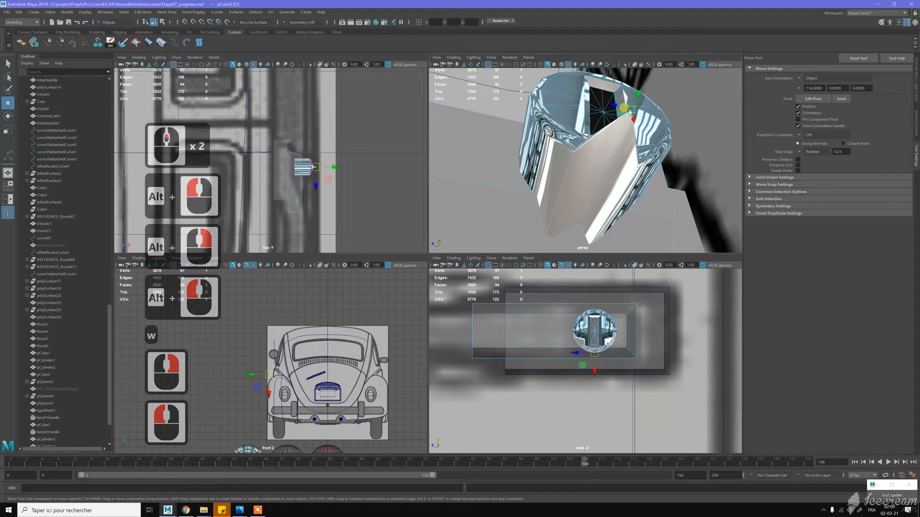
key("w")
right_click_drag(622, 154, 618, 139)
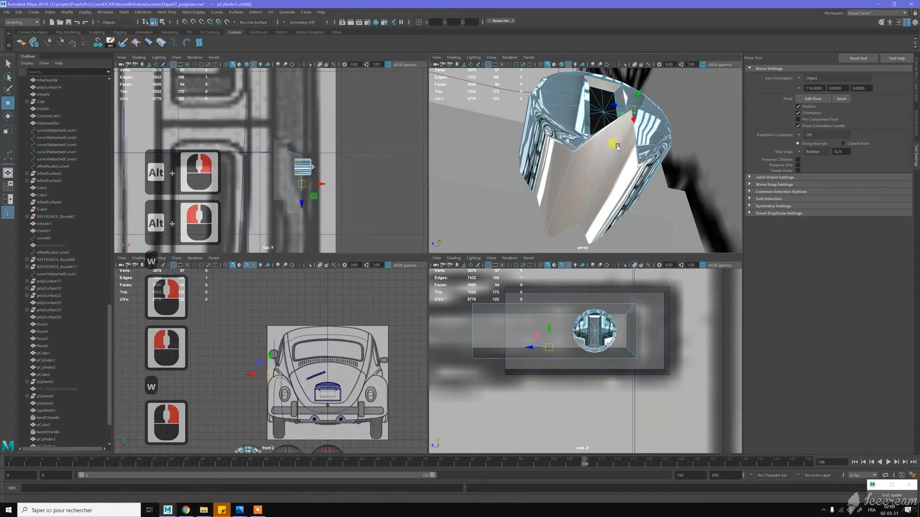
left_click(611, 162)
key("w")
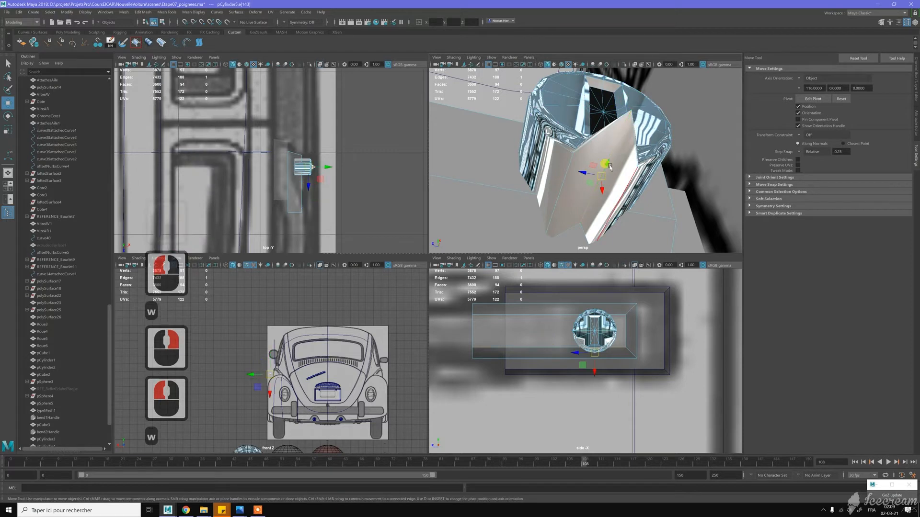
left_click_drag(606, 163, 814, 153)
left_click_drag(646, 139, 590, 160, "alt")
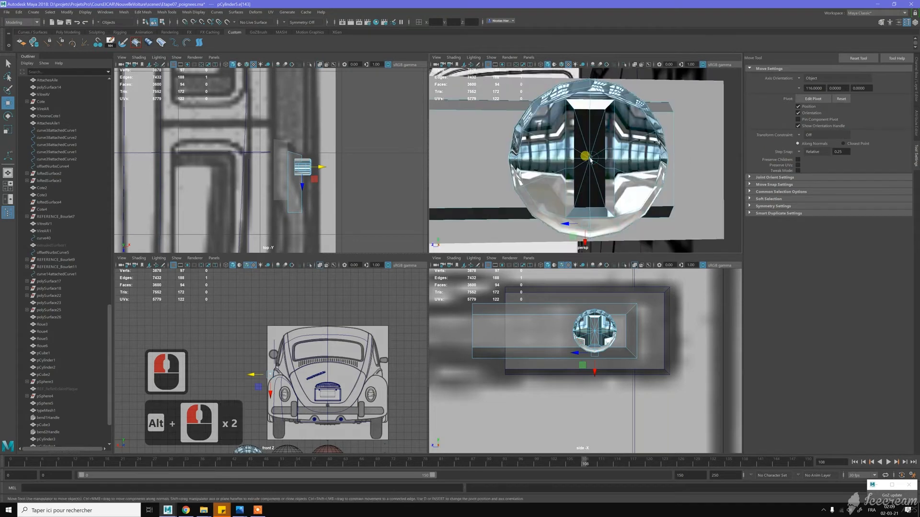
- Select the cylinder button and cut an edge with Multi-Cut from the keyhole recess's upper left corner to the rim
key("w")
right_click(619, 111)
right_click(645, 97)
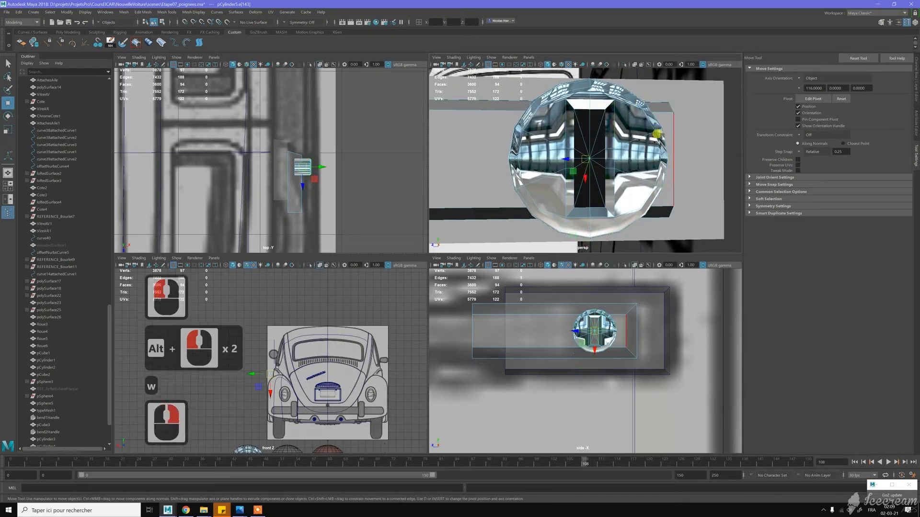
left_click_drag(660, 140, 568, 147, "alt")
key("w")
right_click_drag(569, 129, 585, 98)
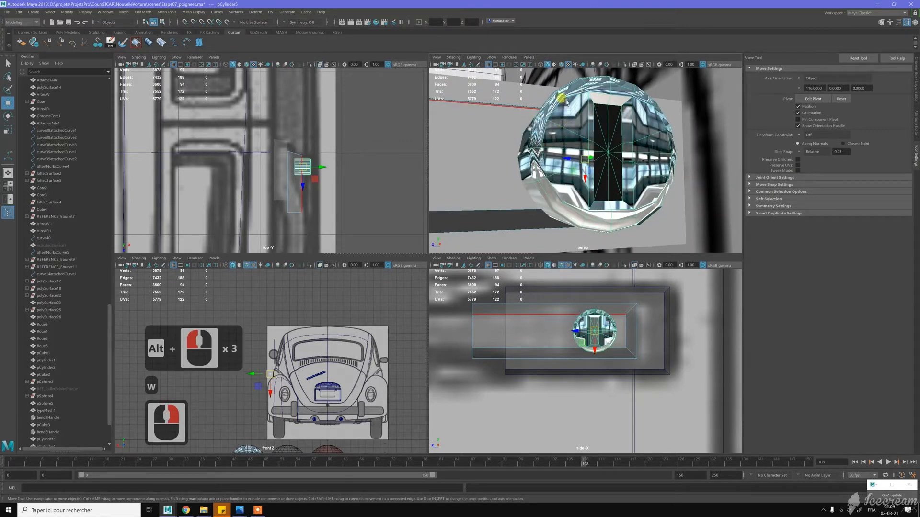
right_click_drag(572, 107, 559, 125, "shift")
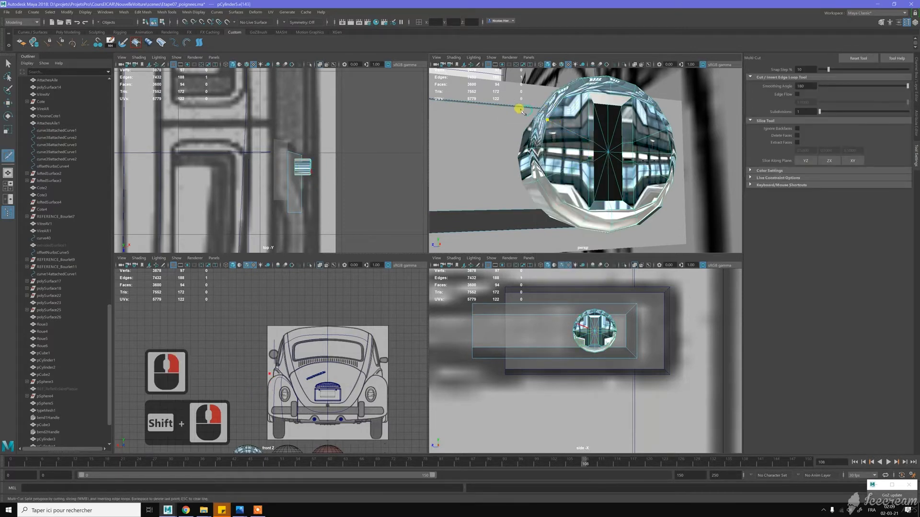
left_click(584, 102)
left_click(594, 84)
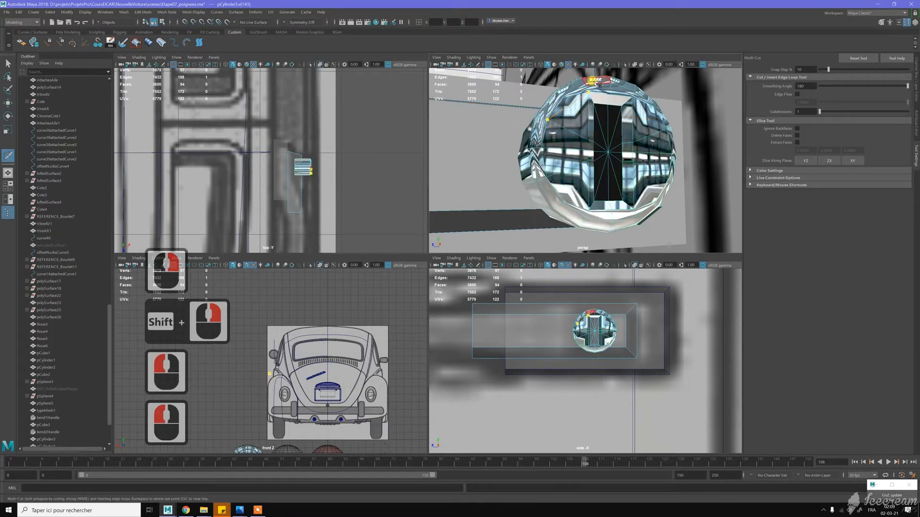
key("y")
- Cut edges from the keyhole recess's upper right and lower right corners to the button's rim
left_click_drag(620, 99, 602, 109, "alt")
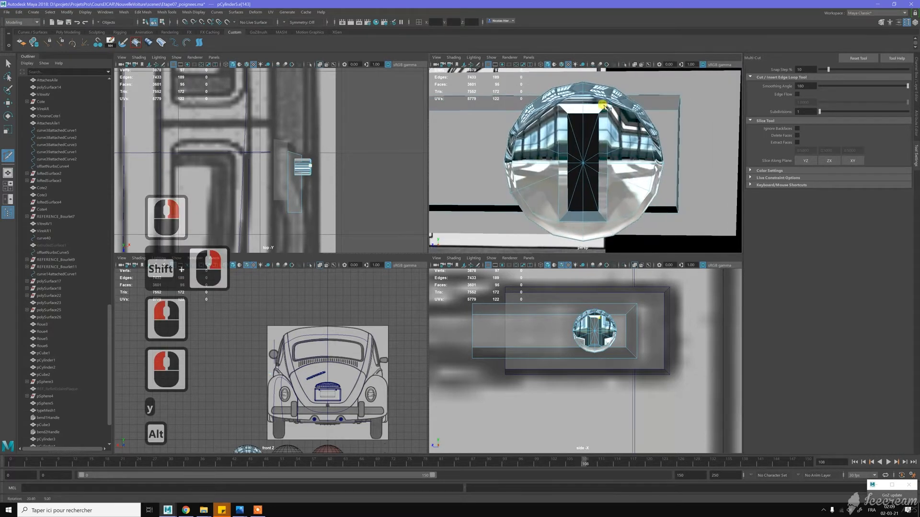
left_click(630, 136)
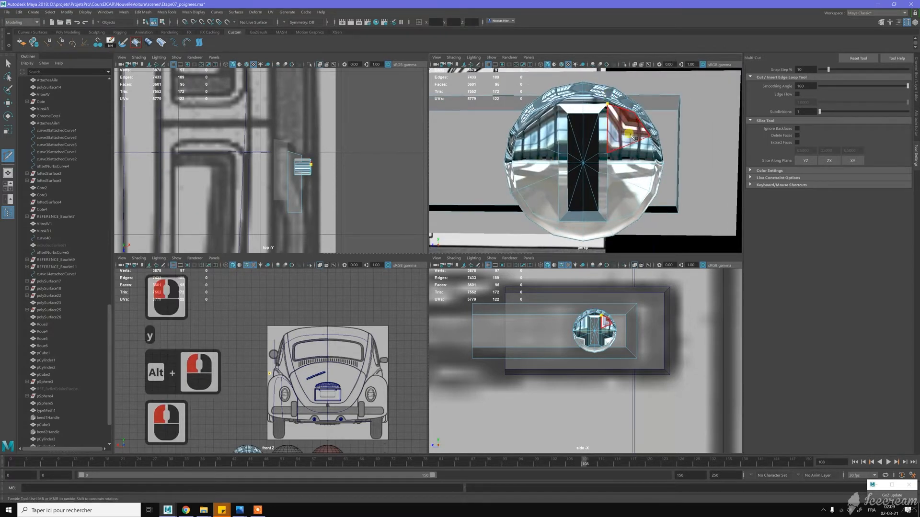
left_click(671, 134)
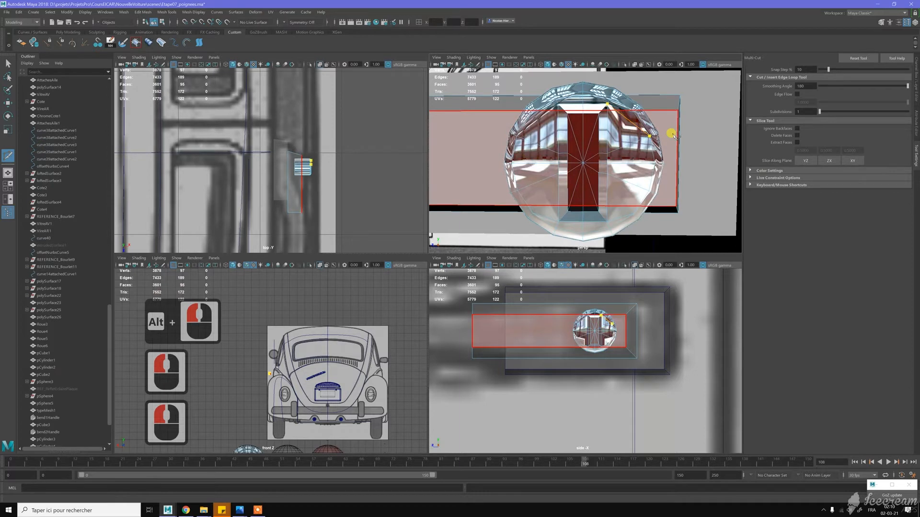
key("y")
left_click_drag(672, 135, 671, 184, "alt")
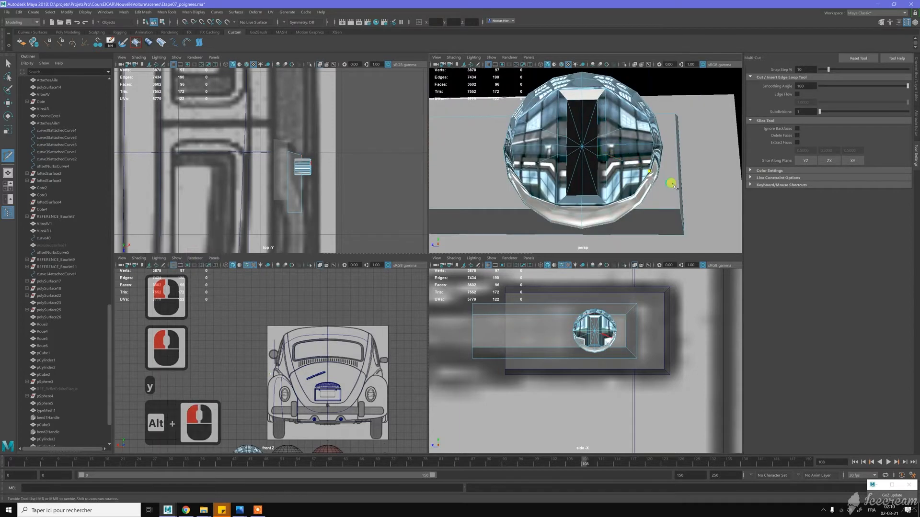
left_click(605, 186)
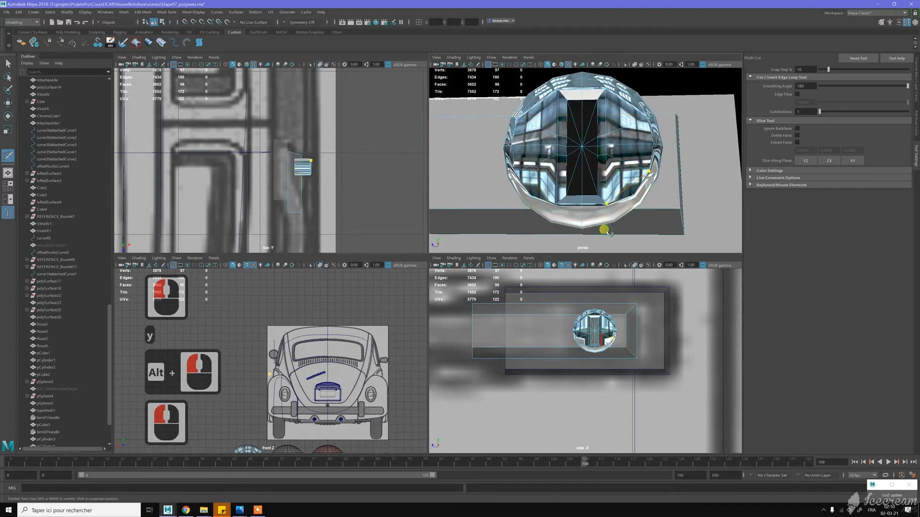
left_click_drag(606, 231, 605, 231)
key("y")
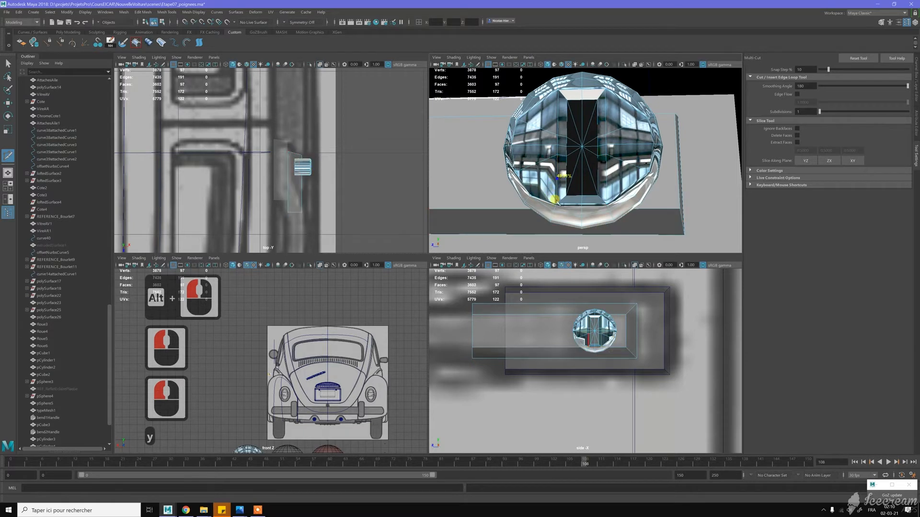
- Cut an edge from the keyhole recess's lower left corner to the button's rim and return to the Move tool
left_click(557, 204)
left_click(533, 165)
key("y")
key("w")
left_click_drag(555, 135, 597, 139, "alt")
key("w")
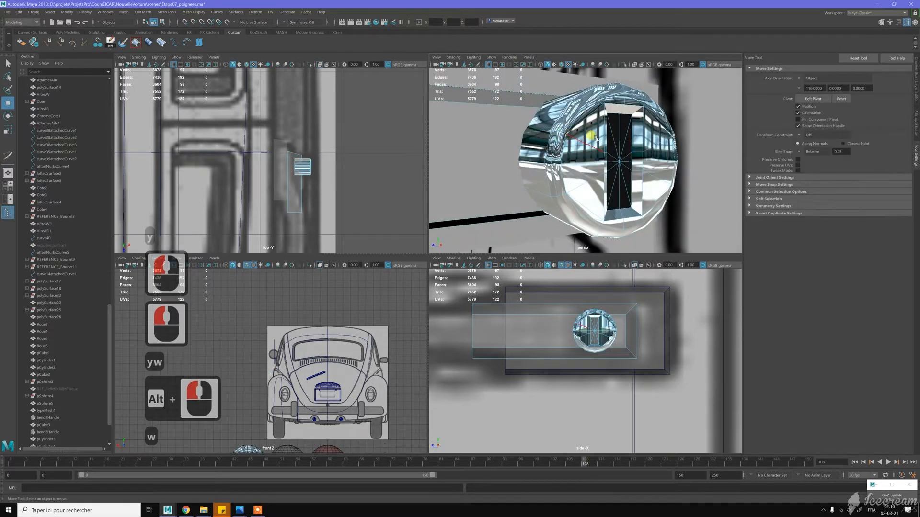
- Examine the cylinder button and the grip block from several angles
right_click_drag(598, 137, 618, 128)
scroll(619, 159, "down", 4)
left_click_drag(654, 161, 605, 154, "alt")
key("w")
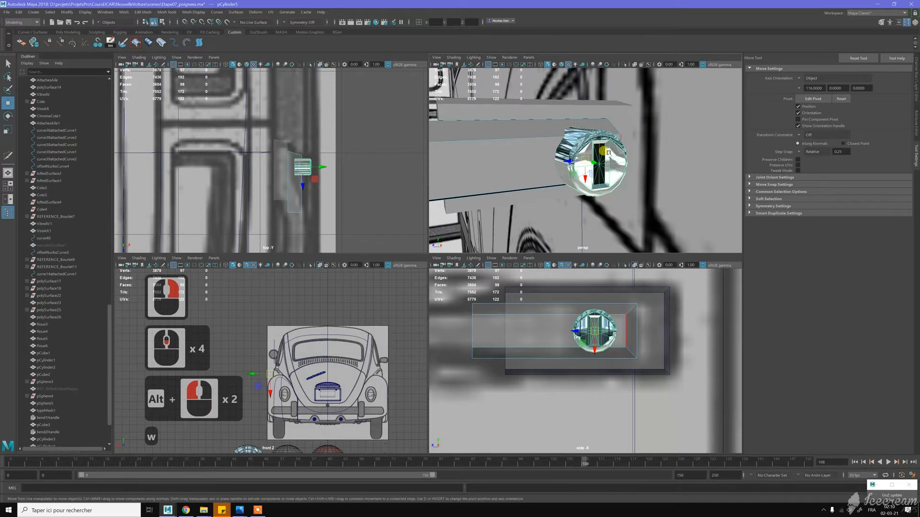
right_click_drag(617, 152, 669, 154)
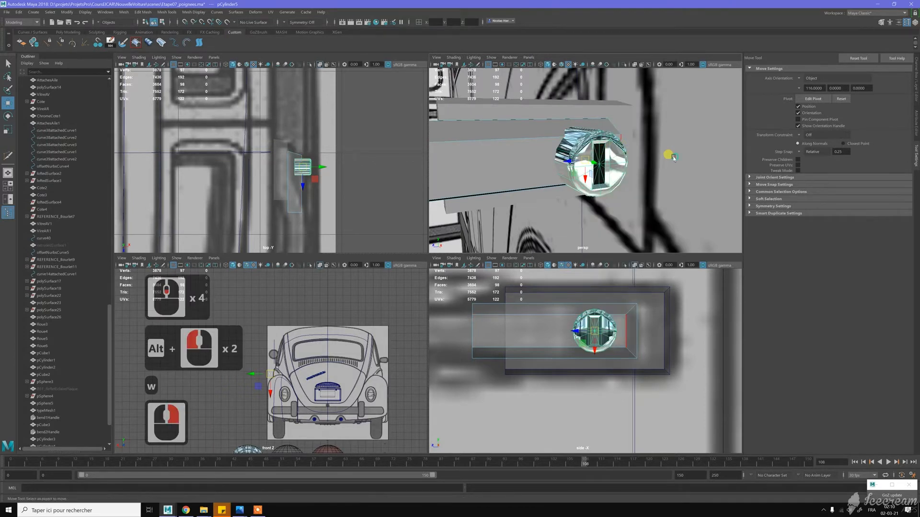
left_click(671, 170)
scroll(594, 160, "down", 5)
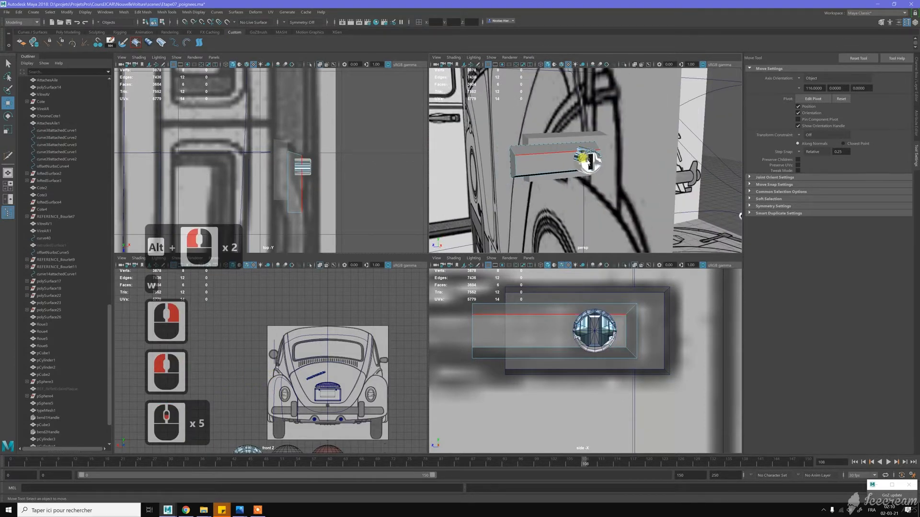
mouse_move(588, 163)
left_mouse_down("alt")
mouse_move(610, 149)
mouse_move(598, 164)
left_mouse_up("alt")
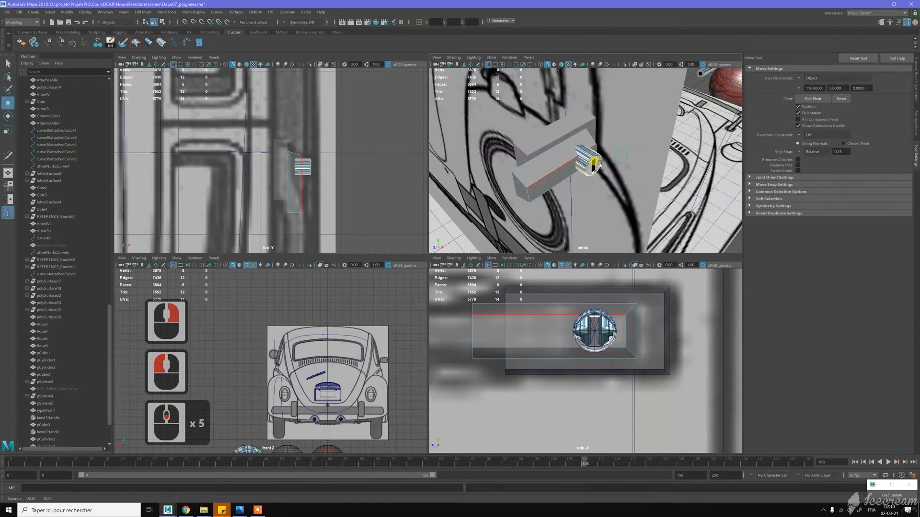
right_click_drag(599, 164, 599, 164, "alt")
scroll(600, 165, "up", 3)
left_click_drag(599, 167, 504, 154, "alt")
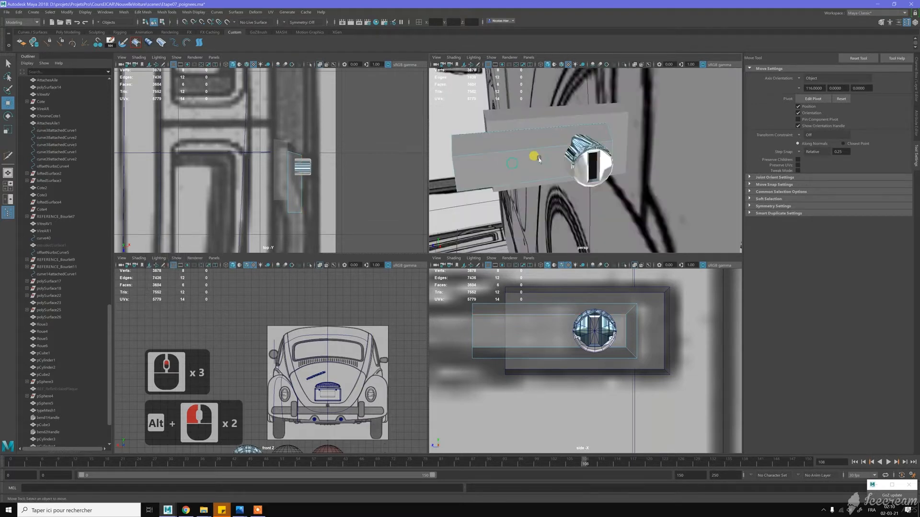
- Switch the grip block to face selection and select its end face opposite the cylinder button
scroll(594, 327, "down", 6)
middle_click_drag(575, 334, 608, 328, "alt")
middle_click_drag(539, 337, 570, 323, "alt")
left_click_drag(501, 179, 472, 175, "alt")
key("w")
right_click(468, 175)
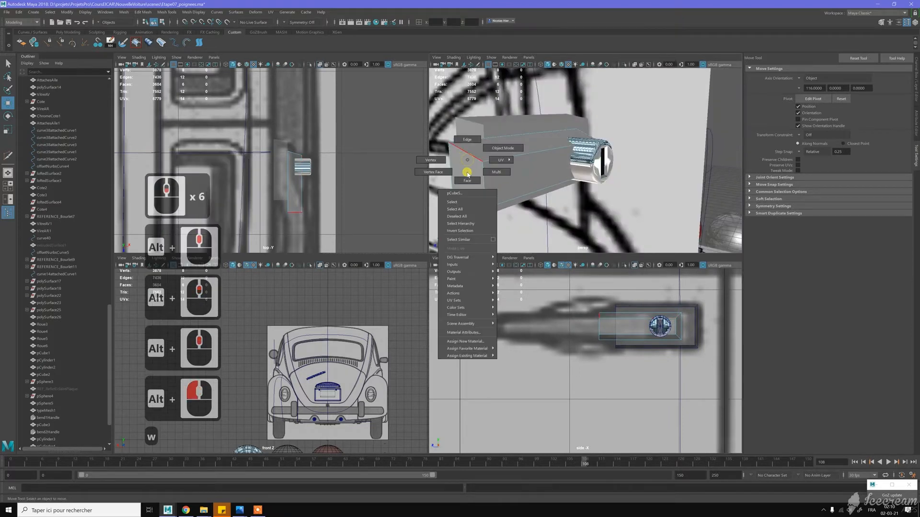
right_click_drag(468, 174, 467, 180)
left_click(463, 172)
- Extrude the selected end face into a long grip section plus a short tip section, following the handle on the side blueprint
scroll(583, 208, "down", 3)
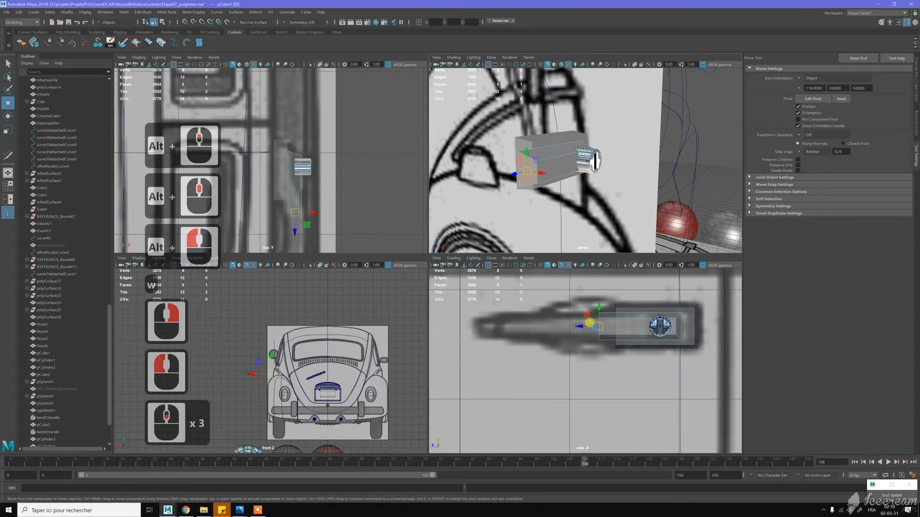
left_click_drag(565, 328, 456, 328, "shift")
left_click(456, 328, "shift")
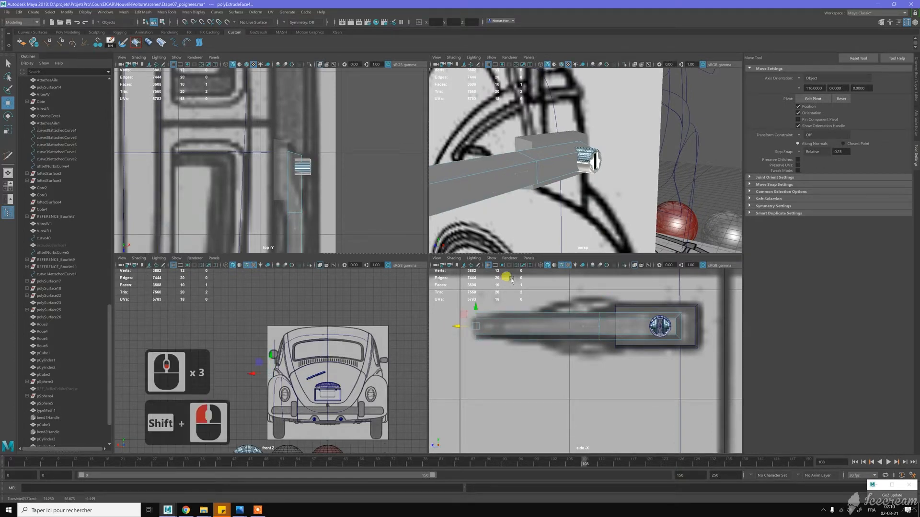
mouse_move(455, 325)
left_mouse_down()
mouse_move(477, 325)
mouse_move(456, 329)
left_mouse_up()
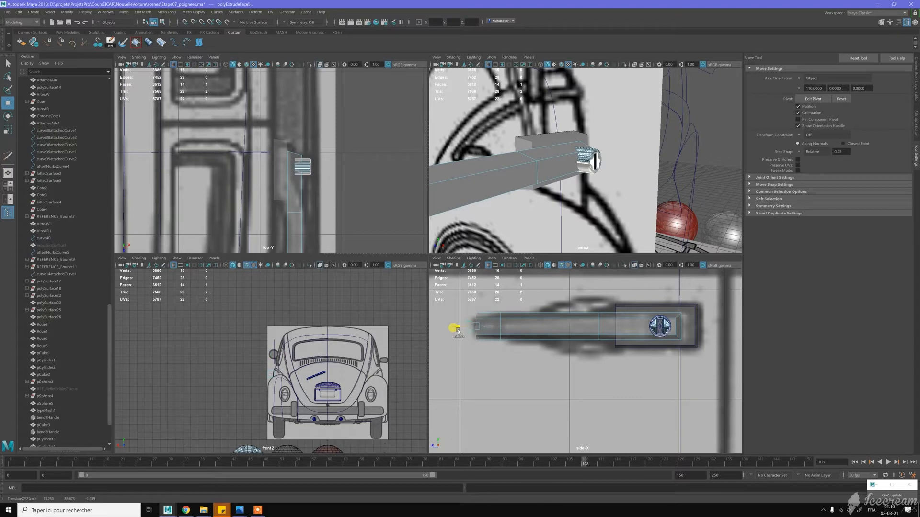
- Rotate the grip's extruded tip face so that it angles toward the car body
scroll(571, 195, "down", 5)
left_click_drag(540, 188, 533, 191, "alt")
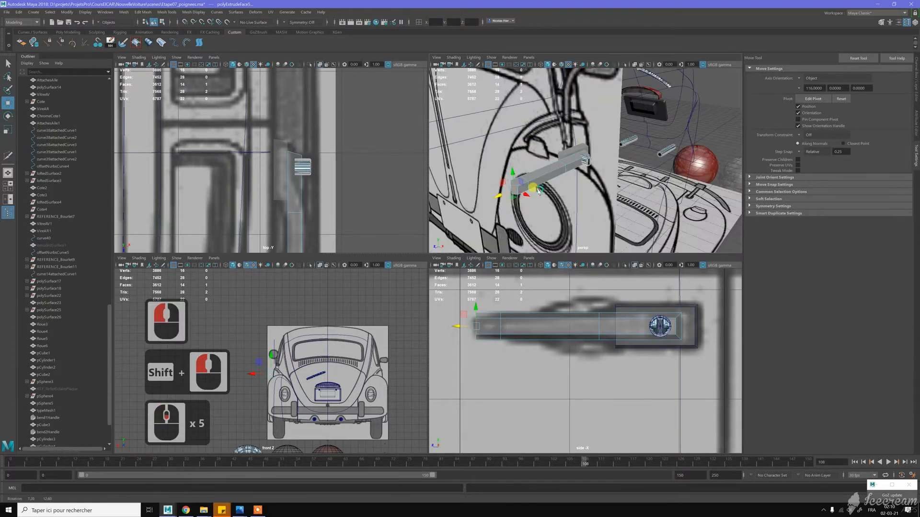
middle_click_drag(533, 191, 617, 208, "alt")
right_click_drag(618, 209, 623, 212, "alt")
left_click_drag(626, 212, 617, 217, "alt")
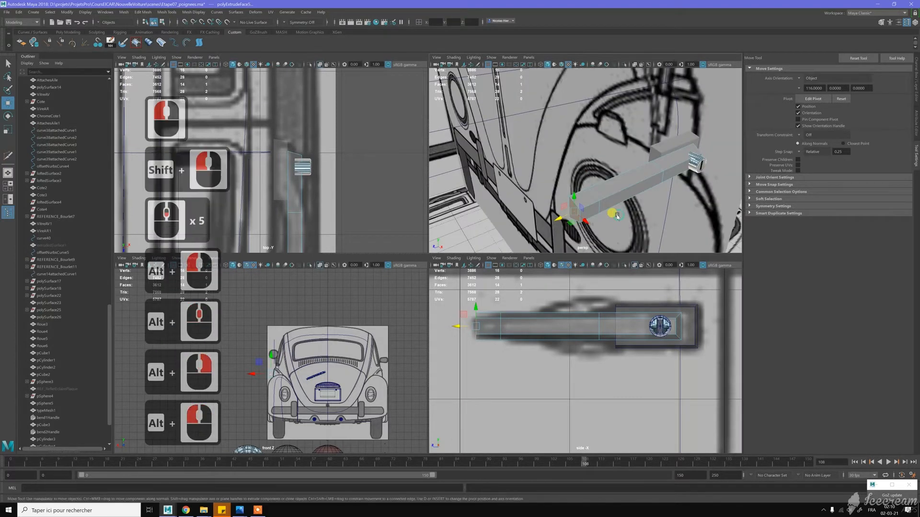
key("e")
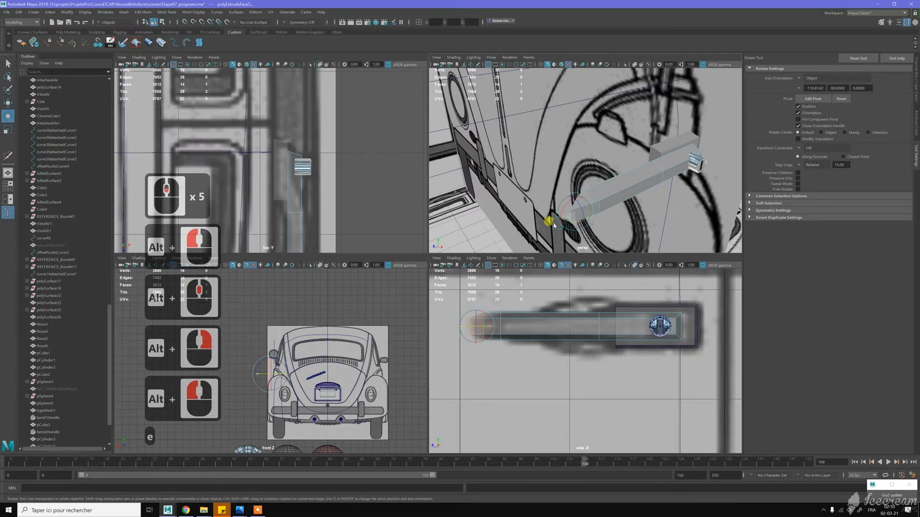
left_click_drag(541, 218, 656, 190, "alt")
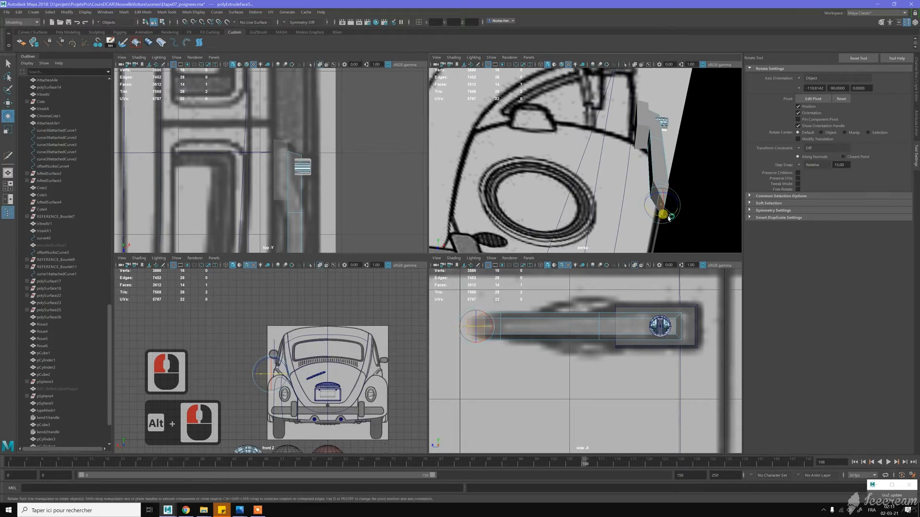
middle_click_drag(667, 219, 647, 195, "alt")
- Move the tip face inward toward the car body and adjust it to the top blueprint's bend
key("w")
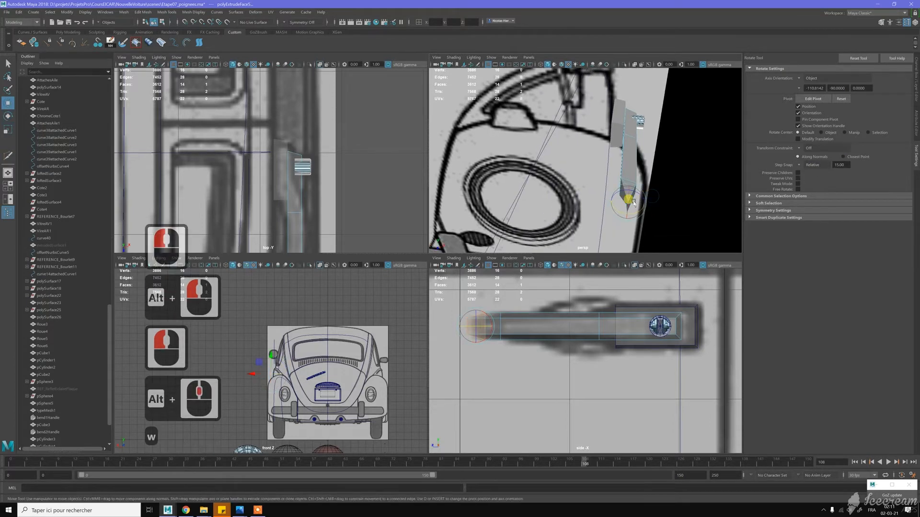
left_click_drag(646, 204, 630, 202)
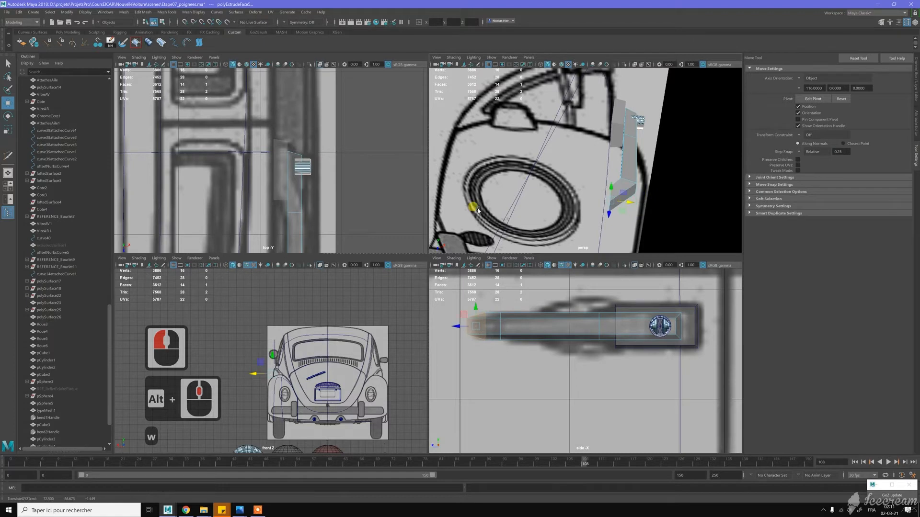
middle_click_drag(328, 207, 348, 115, "alt")
right_click_drag(349, 115, 328, 179, "alt")
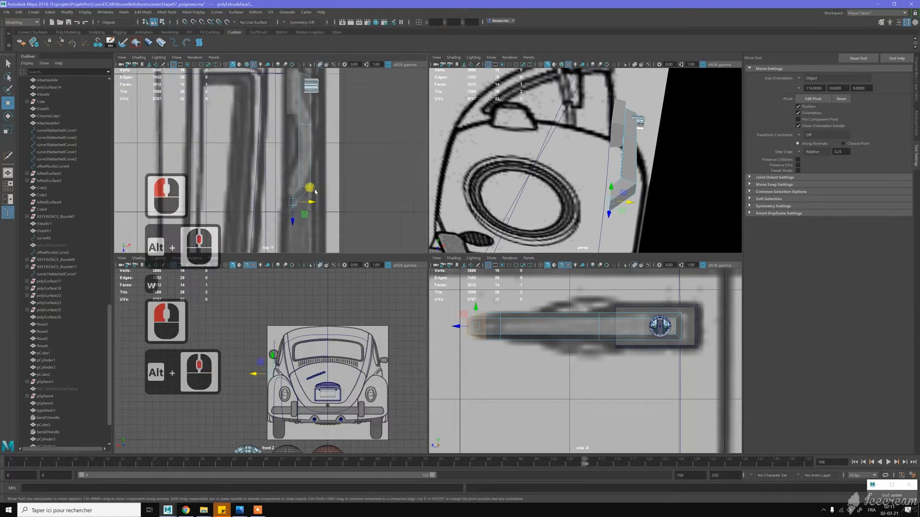
scroll(314, 191, "up", 3, "alt")
left_click_drag(312, 213, 308, 212)
right_click_drag(313, 184, 317, 166)
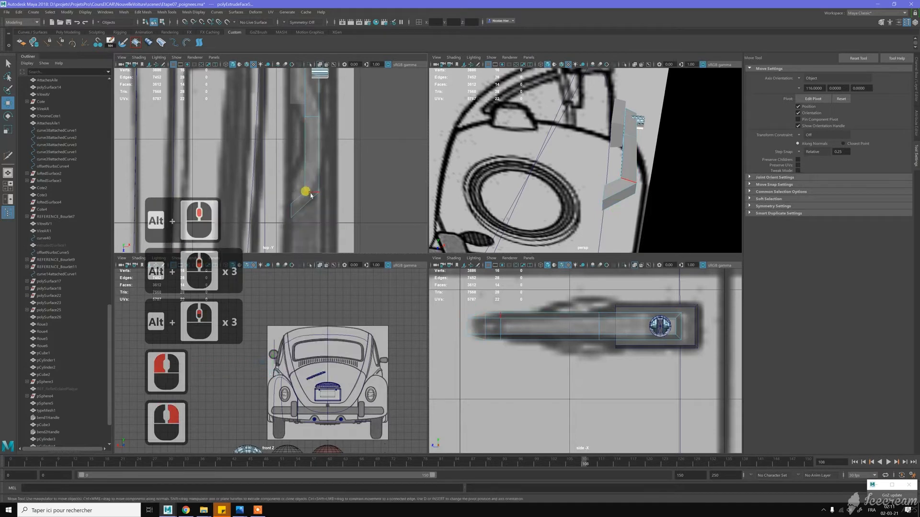
left_click(311, 196)
key("e")
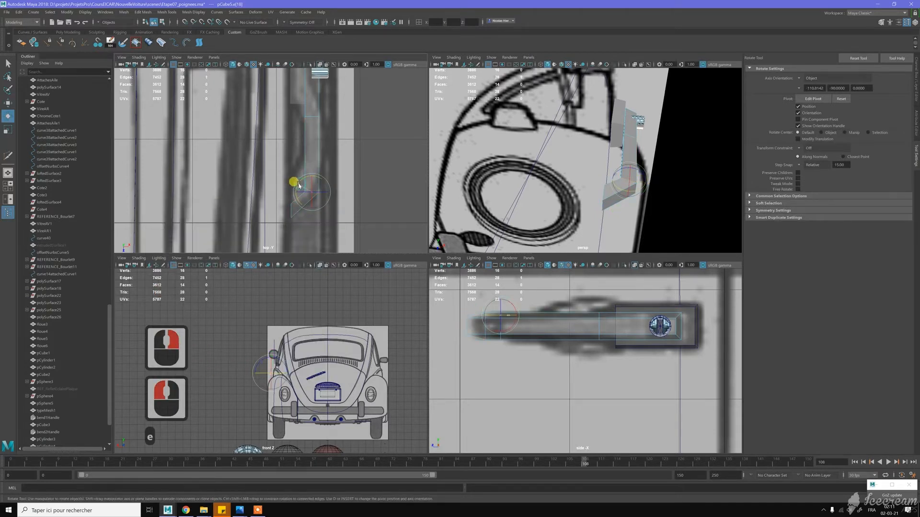
key("z")
- Select the full edge loop at the grip's bend, rotate it to suit the bend angle and slide it back along the handle
left_click_drag(579, 183, 606, 190, "alt")
right_click_drag(605, 190, 614, 194, "alt")
left_click_drag(626, 195, 609, 189, "alt")
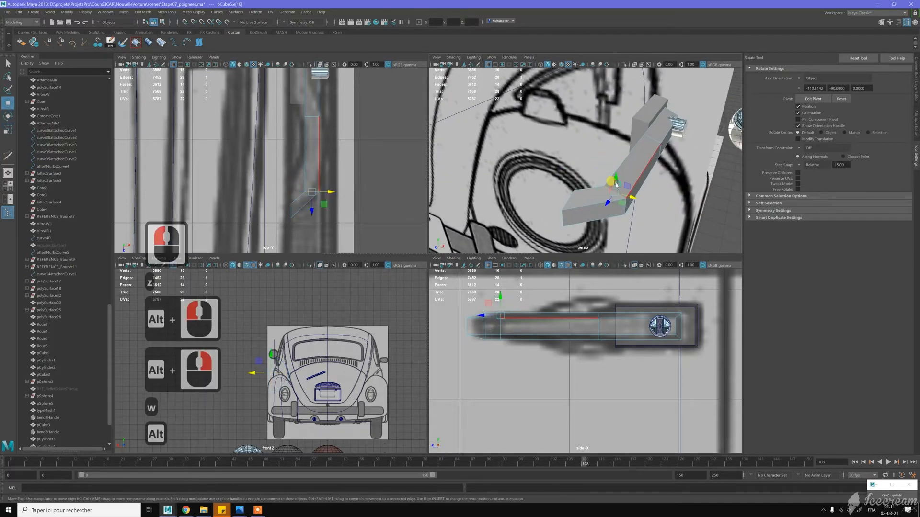
key("w")
double_click(311, 197)
middle_click(314, 196)
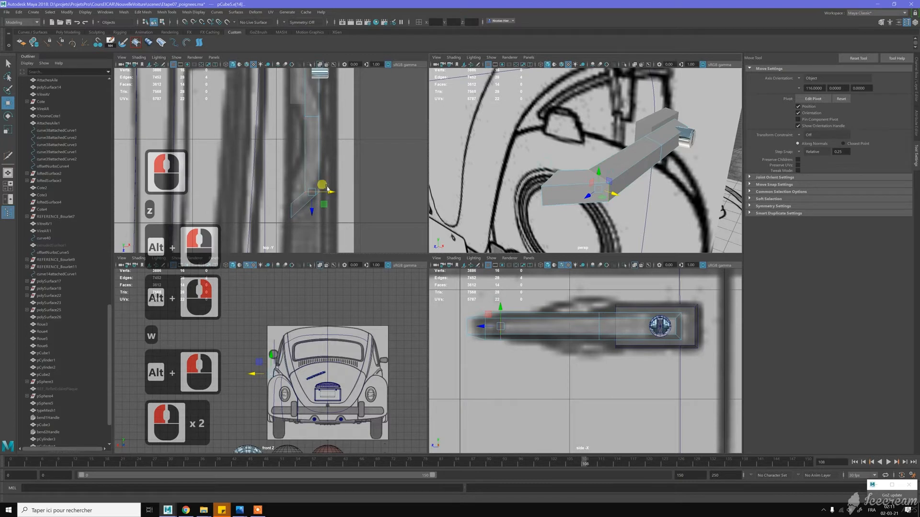
key("e")
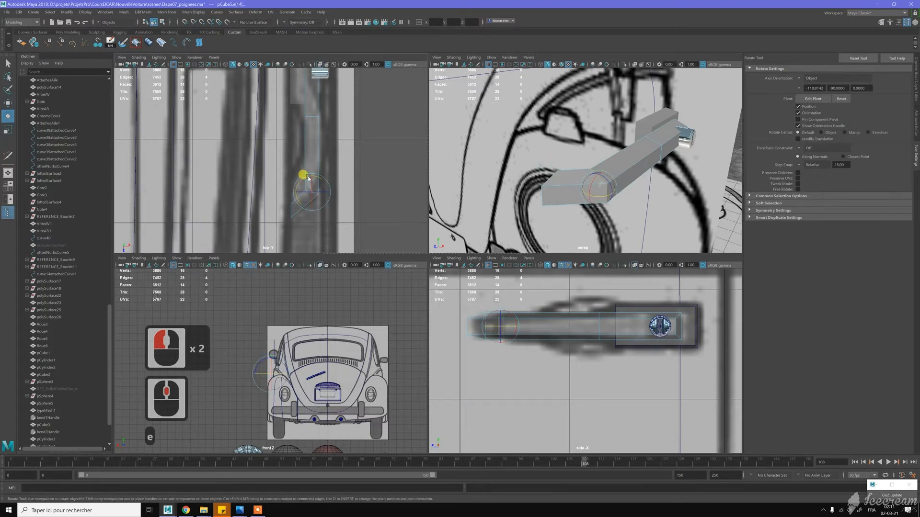
left_click(308, 177)
key("w")
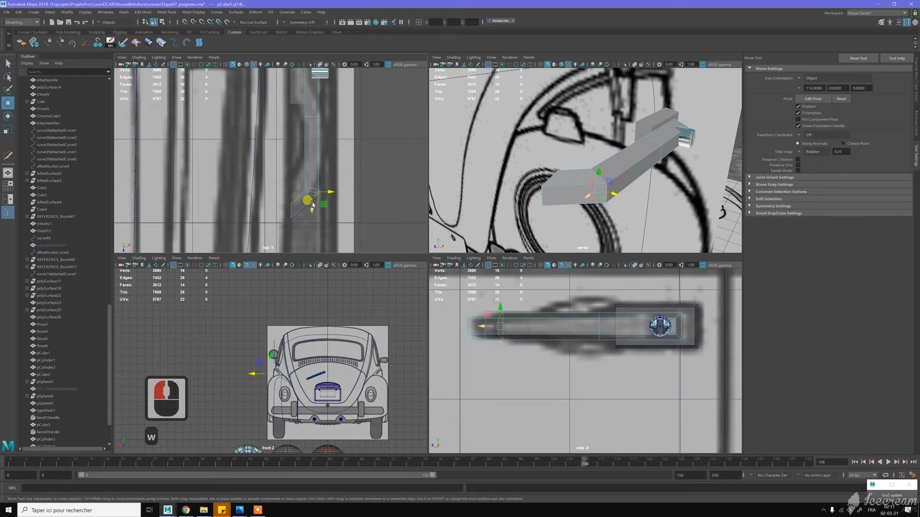
left_click_drag(310, 211, 311, 196)
- Select the inner vertical edge of the tip and move it back along the handle toward the bend
left_click_drag(551, 166, 669, 154, "alt")
left_click(330, 200)
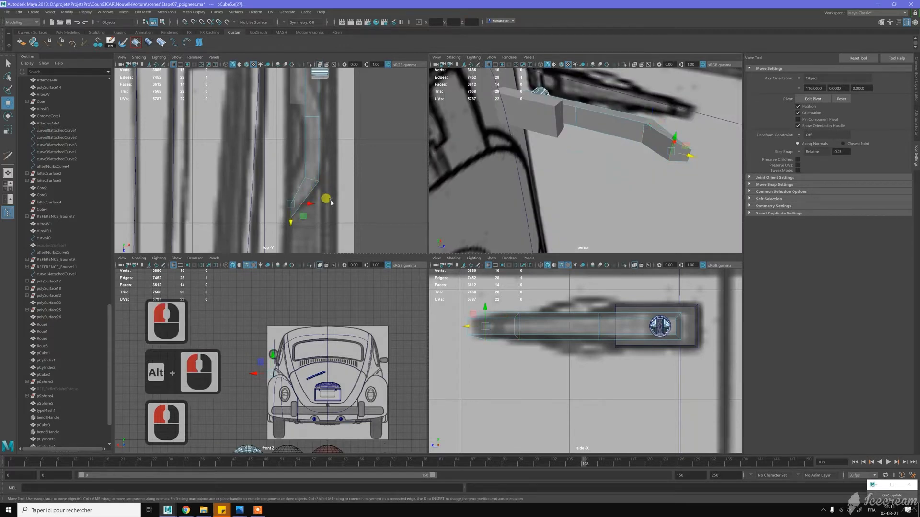
left_click_drag(301, 219, 290, 214)
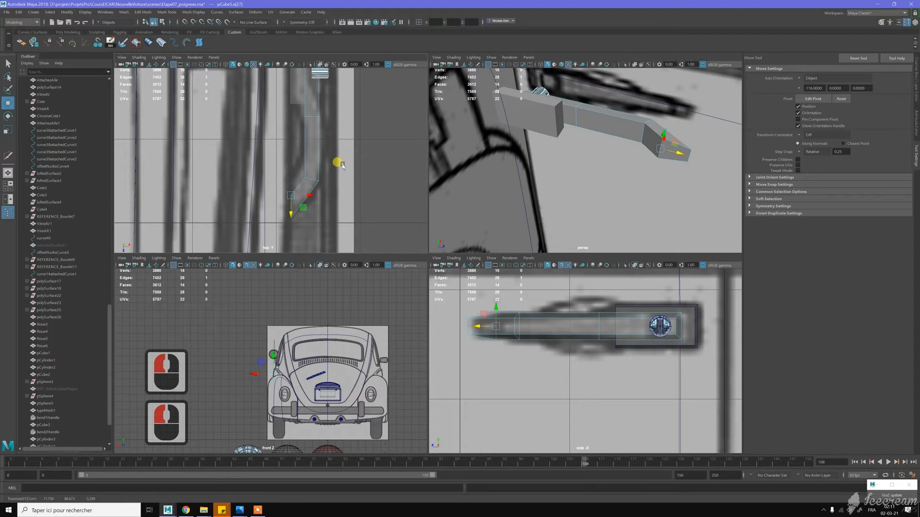
- Select the bend's edge loop and move it slightly toward the car body to match the top blueprint
double_click(329, 178)
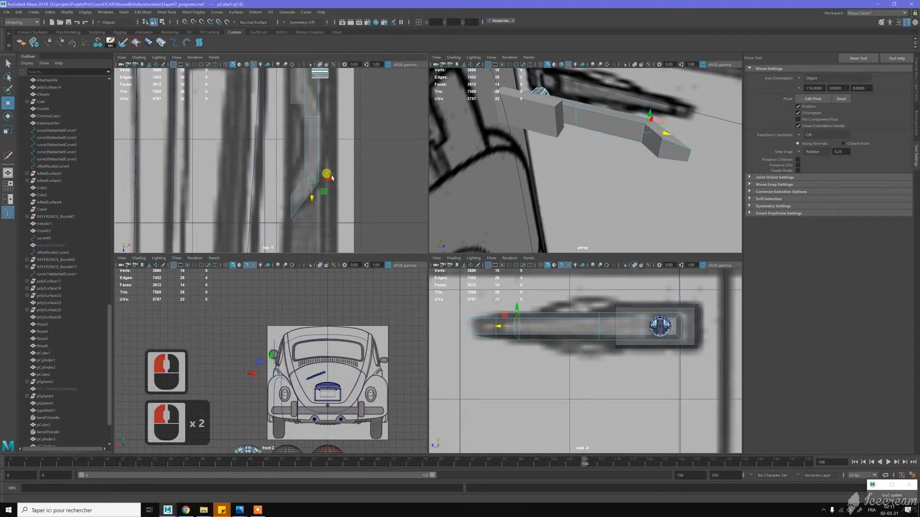
left_click_drag(329, 179, 326, 180)
middle_click_drag(325, 136, 327, 154, "alt")
middle_click_drag(322, 186, 326, 145, "alt")
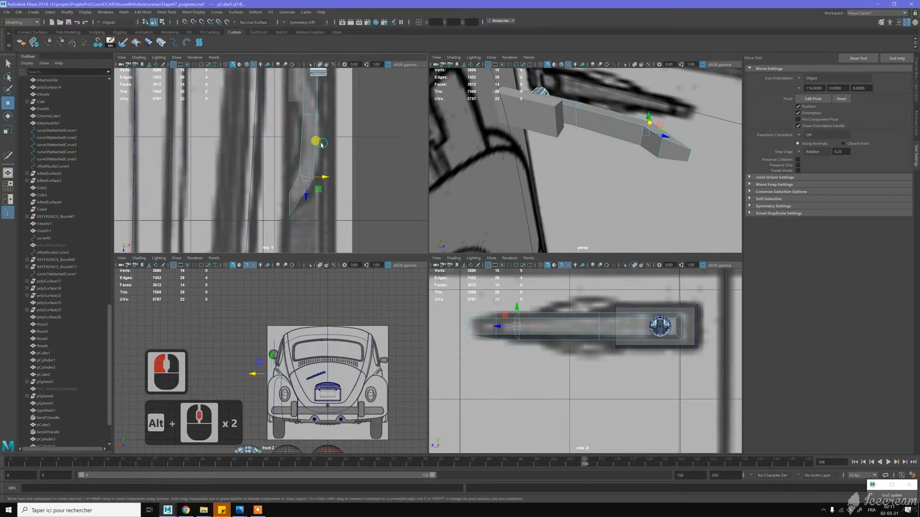
- Start Insert Edge Loop on the grip with its position set to Relative distance from edge
key("w")
right_click(604, 128)
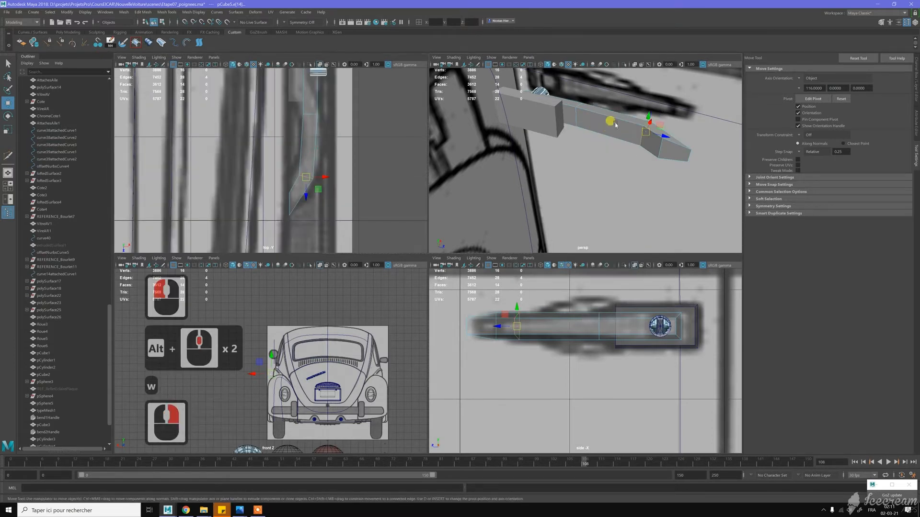
left_click(615, 124)
right_click_drag(615, 124, 624, 117, "shift")
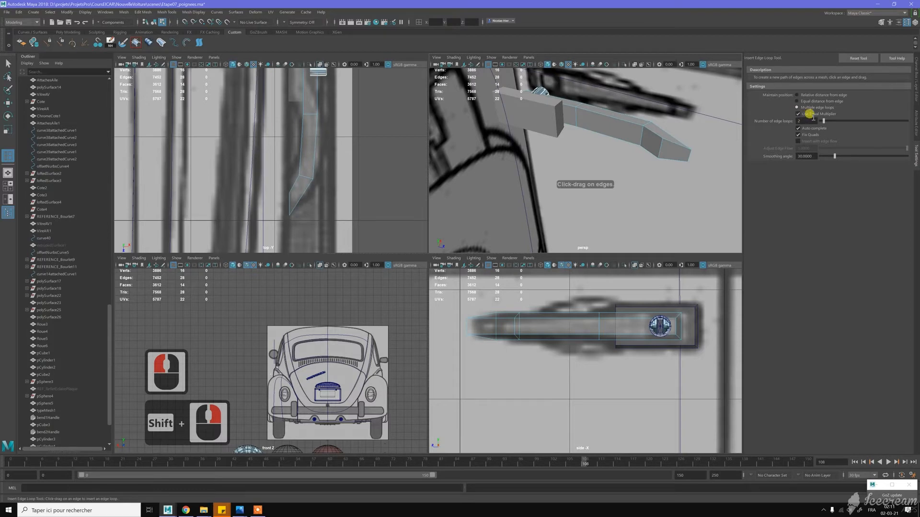
left_click(798, 107)
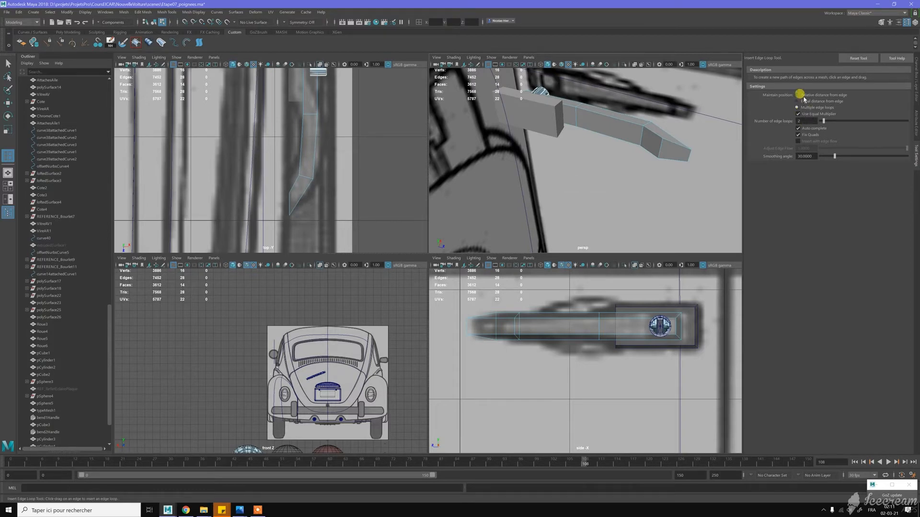
left_click(799, 95)
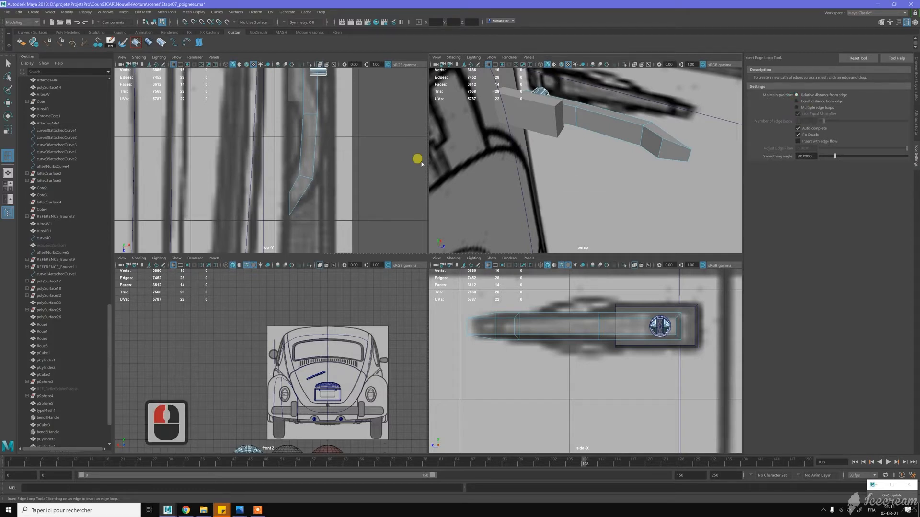
left_click(305, 194)
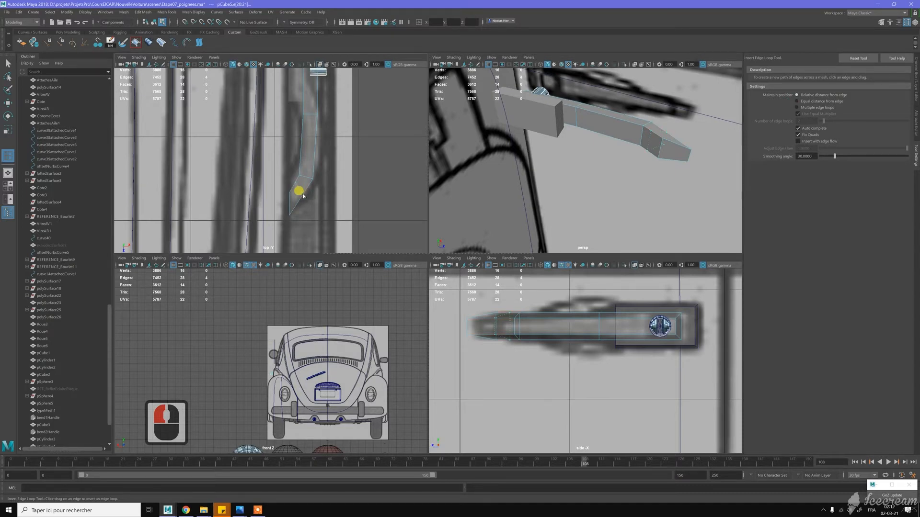
left_click(319, 179, "shift")
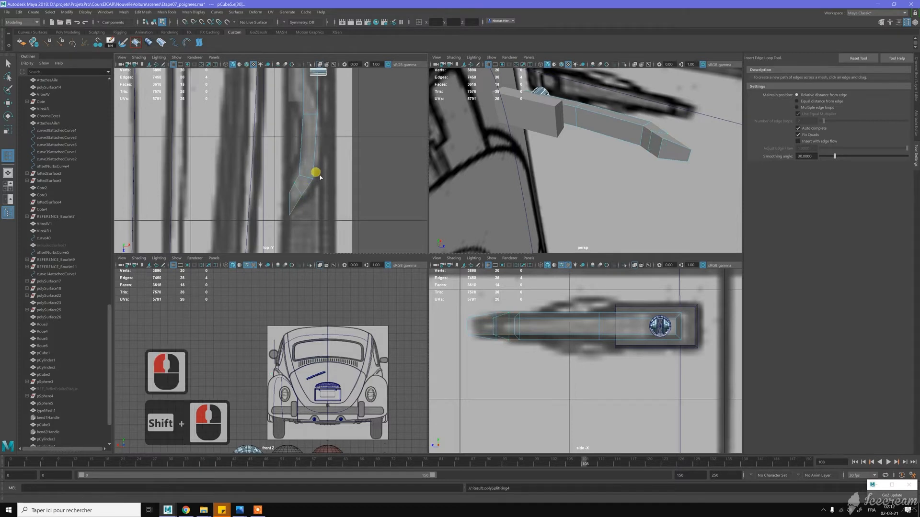
key("z")
- Insert one edge loop across the middle of the long grip section and another in the section next to the bend
key("shift")
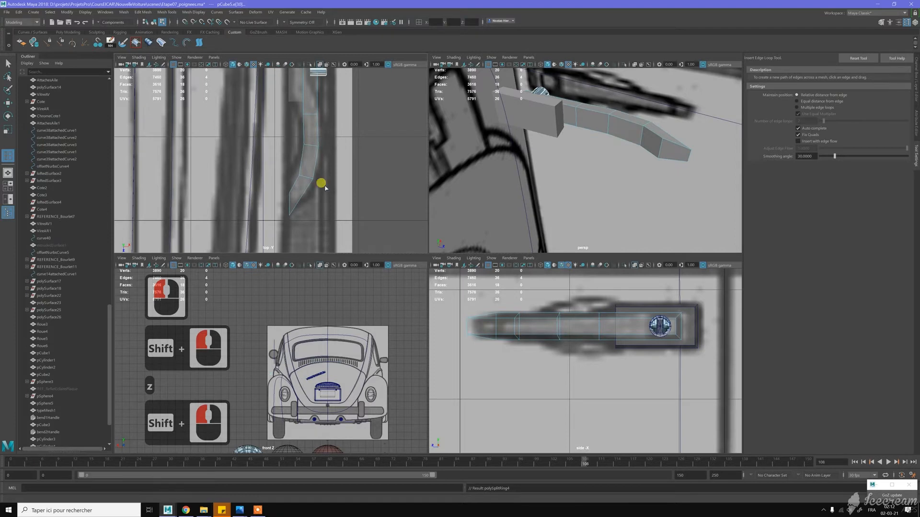
left_click(302, 191, "shift")
left_click(300, 190, "shift")
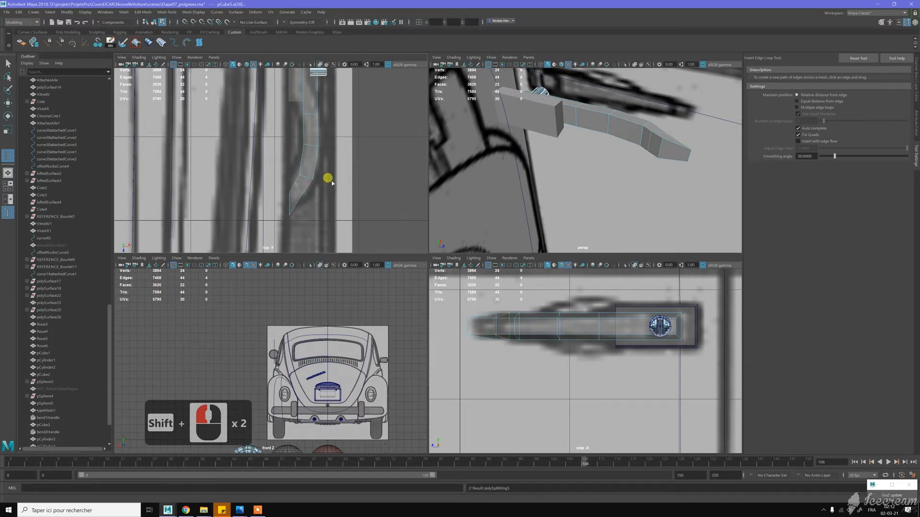
key("z")
left_click_drag(302, 194, 312, 205)
- Select the edge loop across the middle of the grip, nudge it to follow the top blueprint, and select the loop before the bend
key("w")
middle_click_drag(348, 107, 361, 143, "alt")
left_click(325, 151)
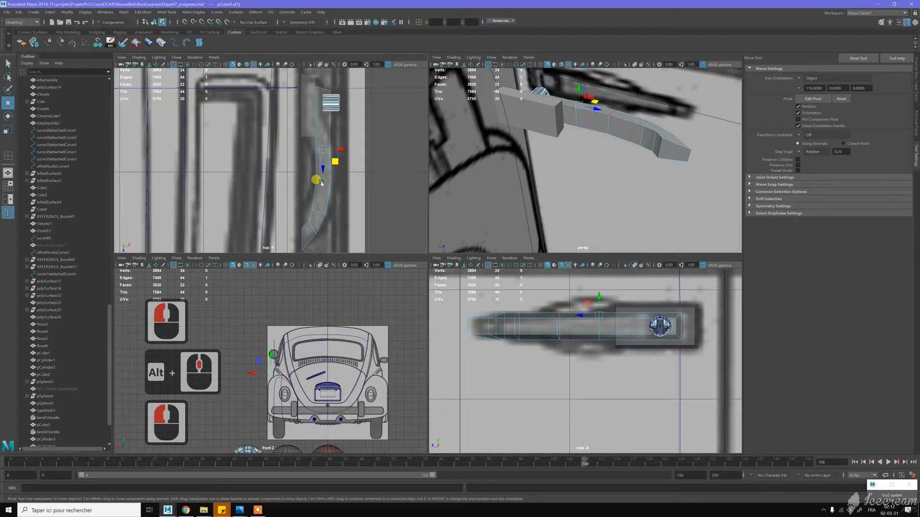
double_click(339, 179)
left_click_drag(340, 180, 340, 181)
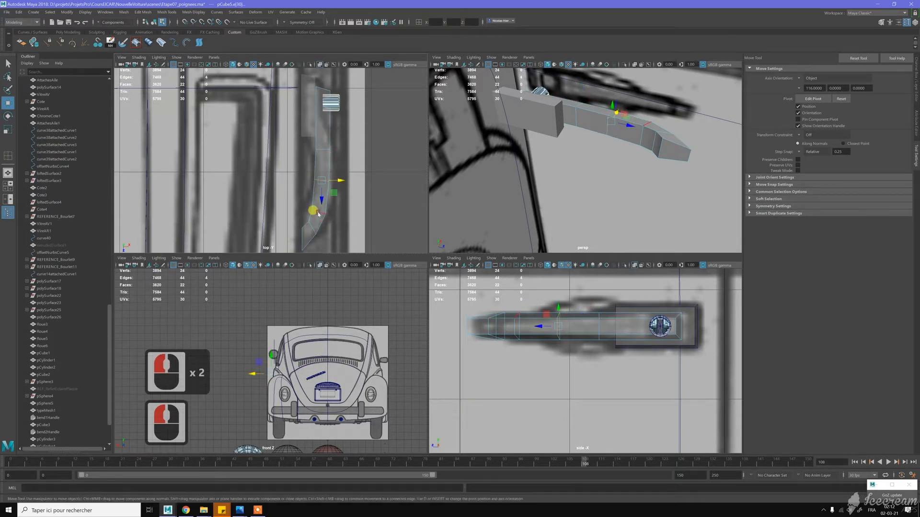
double_click(318, 214)
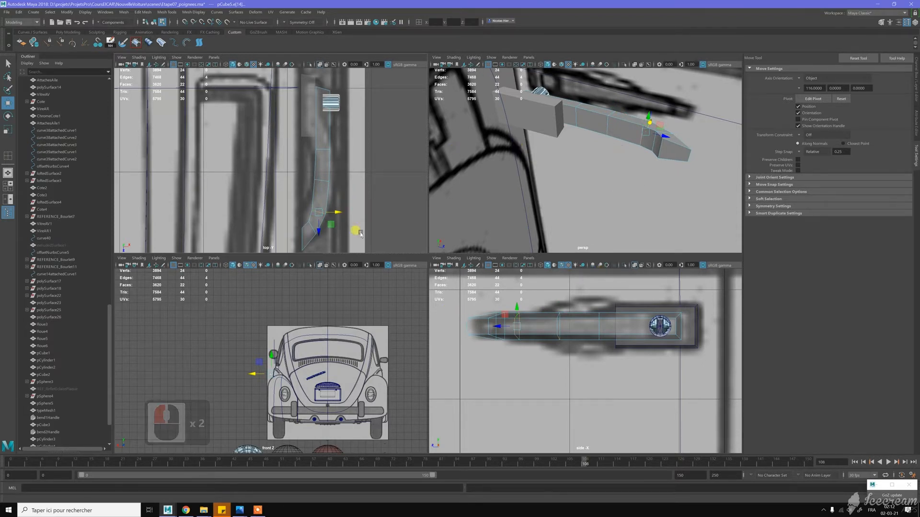
- Select the vertices at the grip's curved tip and move them slightly back along the handle in the top view
middle_click_drag(334, 230, 345, 195, "alt")
right_click_drag(318, 197, 306, 193)
left_click_drag(293, 164, 350, 228)
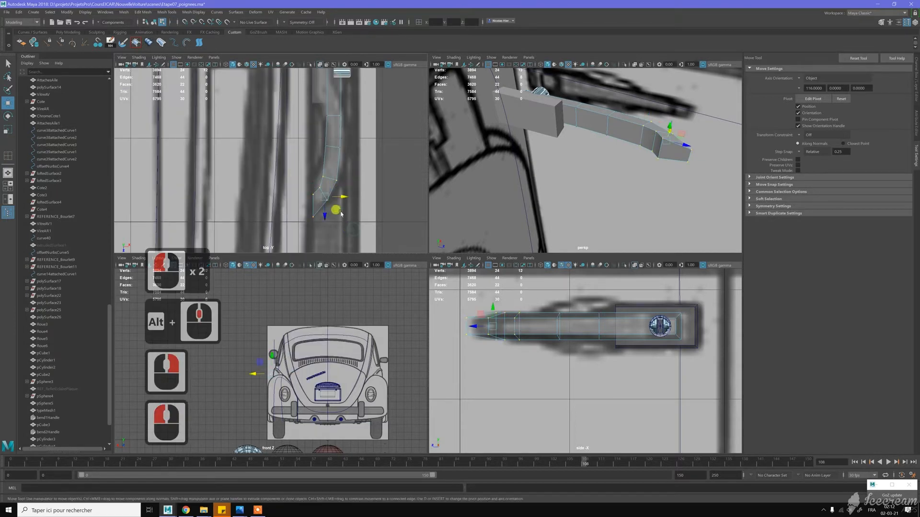
left_click(331, 218)
left_click_drag(331, 217, 335, 215)
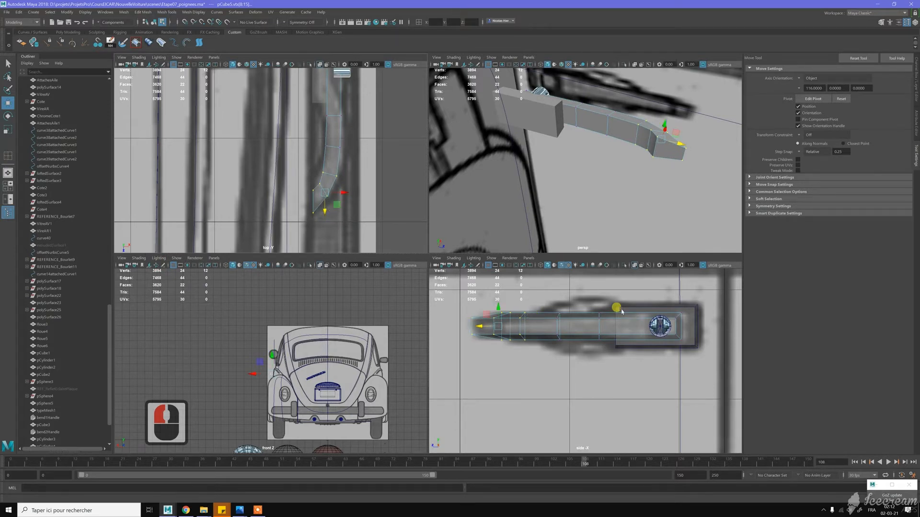
middle_click_drag(367, 125, 362, 170, "alt")
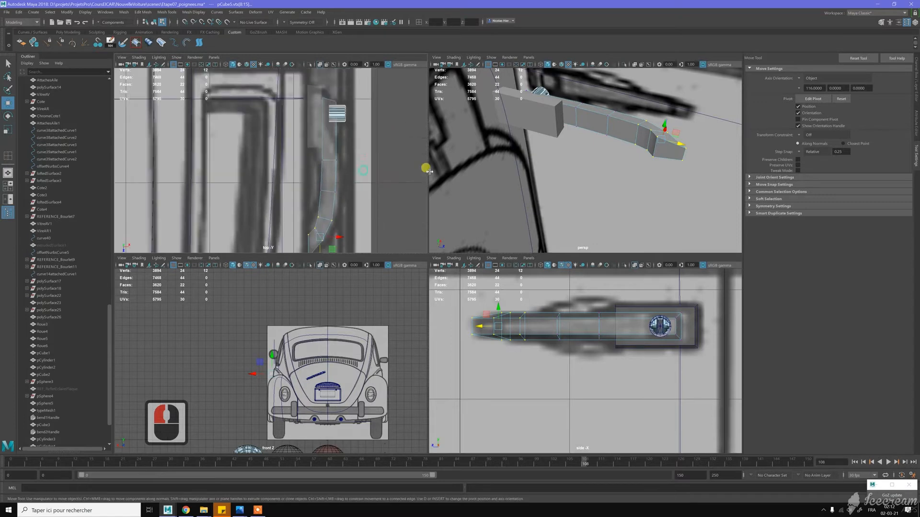
- Return the grip to object mode and soften all its edges
left_click_drag(622, 150, 568, 152, "alt")
key("w")
right_click_drag(568, 151, 594, 138)
scroll(582, 162, "down", 5)
left_click_drag(582, 162, 599, 160, "alt")
scroll(599, 160, "up", 4)
scroll(600, 160, "up", 2)
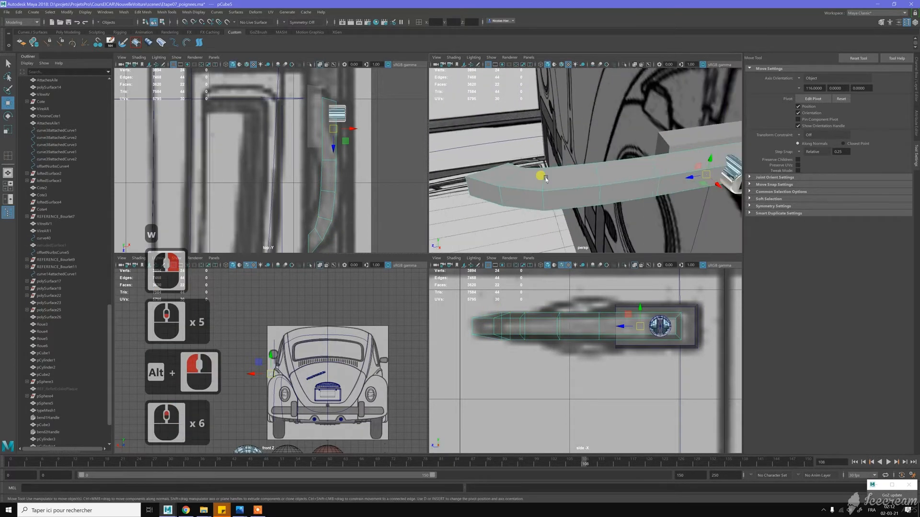
middle_click_drag(599, 161, 559, 161, "alt")
right_click(560, 161)
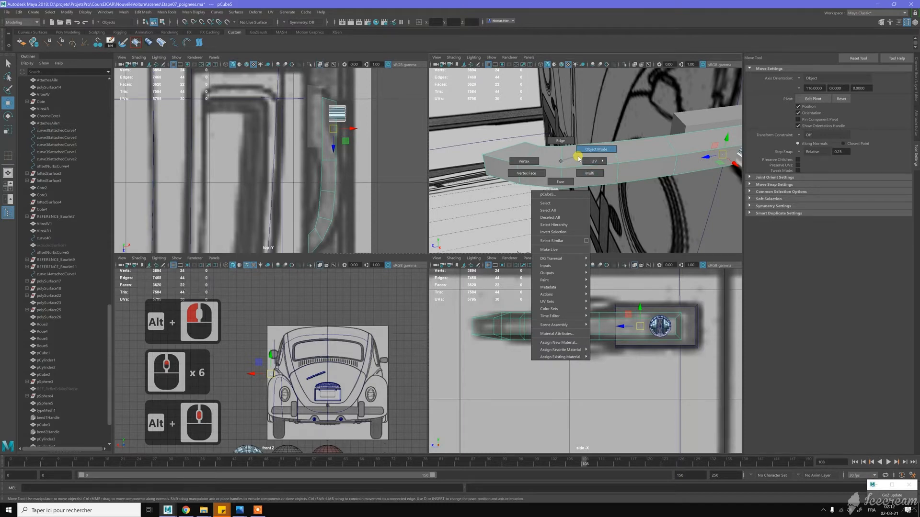
left_click(576, 158)
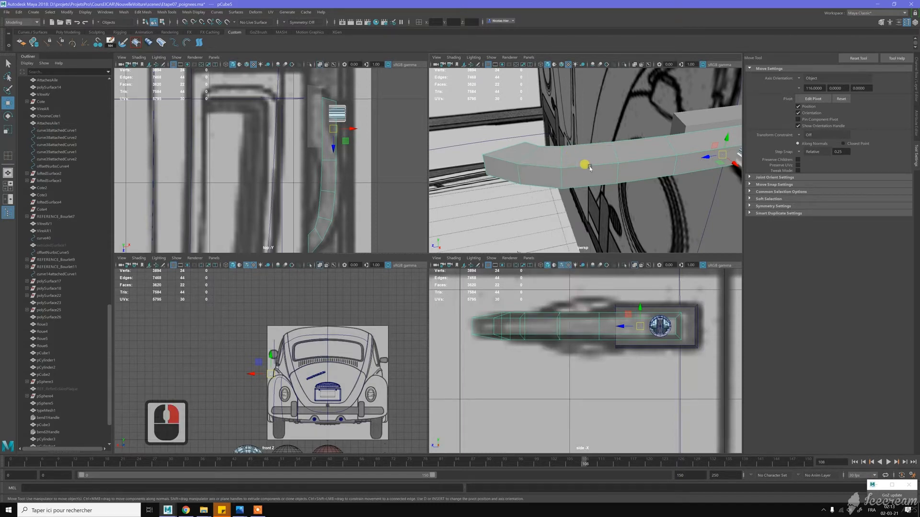
right_click(591, 168, "shift")
left_click(623, 179)
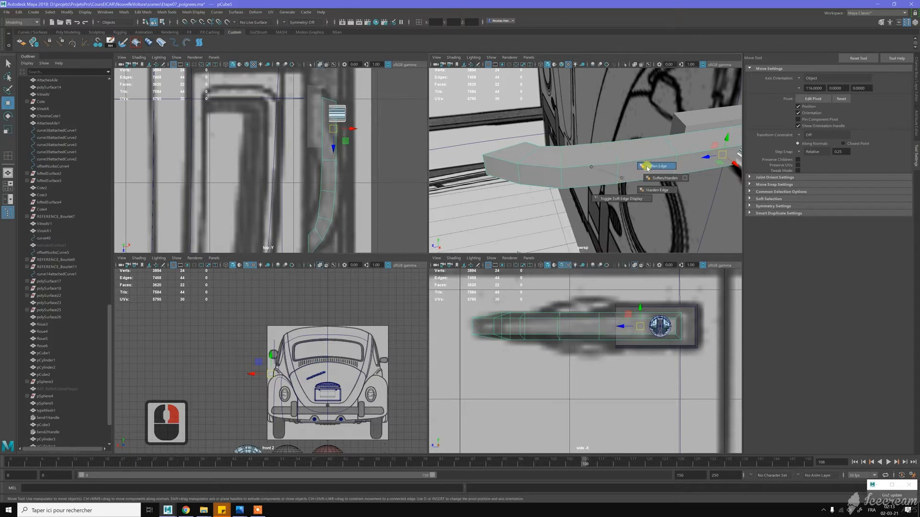
- Add the base block to the selection and assign the existing shiny phong material to the grip and the base
left_click(707, 124, "shift")
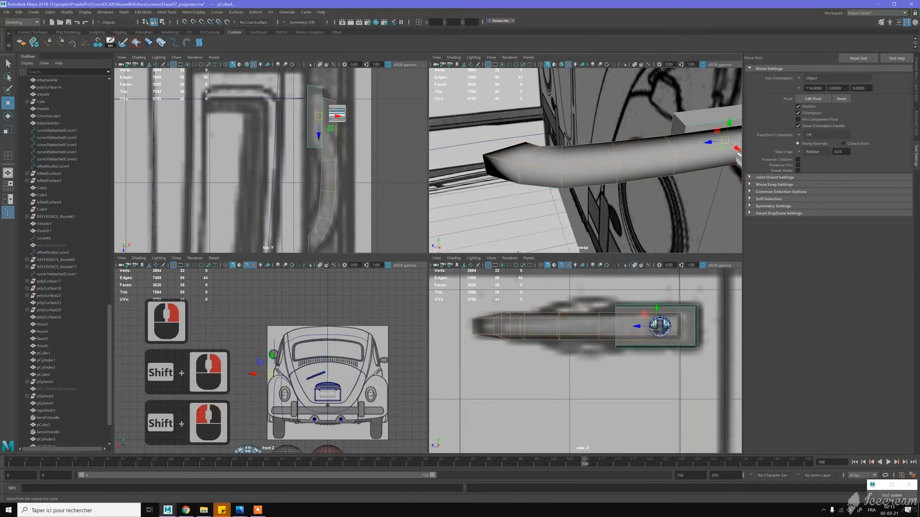
left_click_drag(577, 165, 608, 154, "alt")
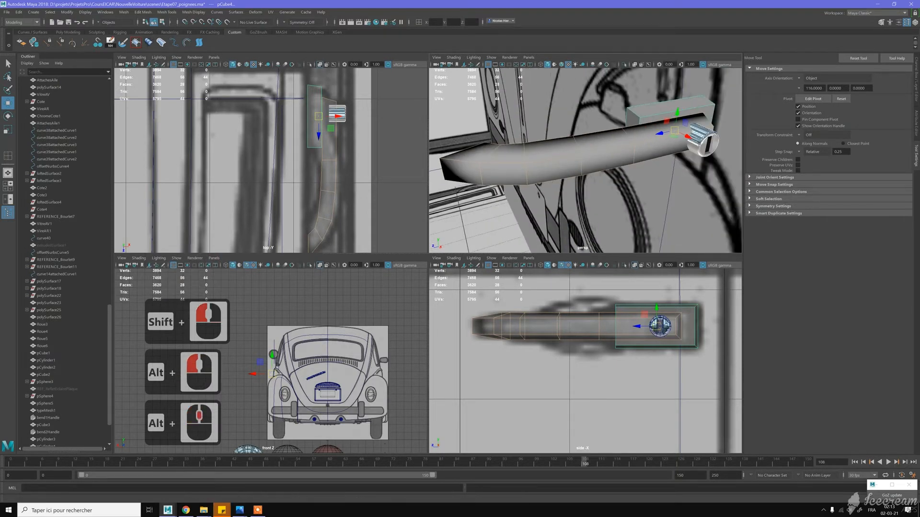
right_click_drag(608, 154, 769, 173)
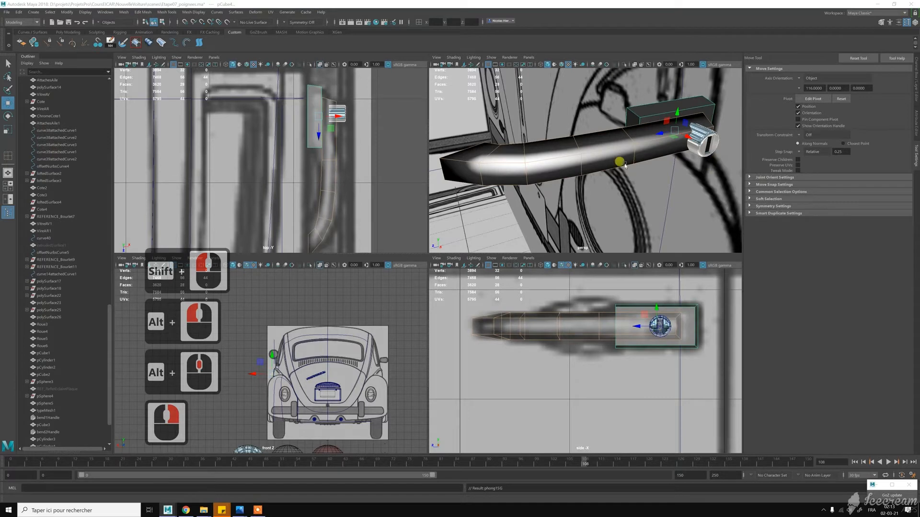
left_click_drag(575, 155, 478, 226, "alt")
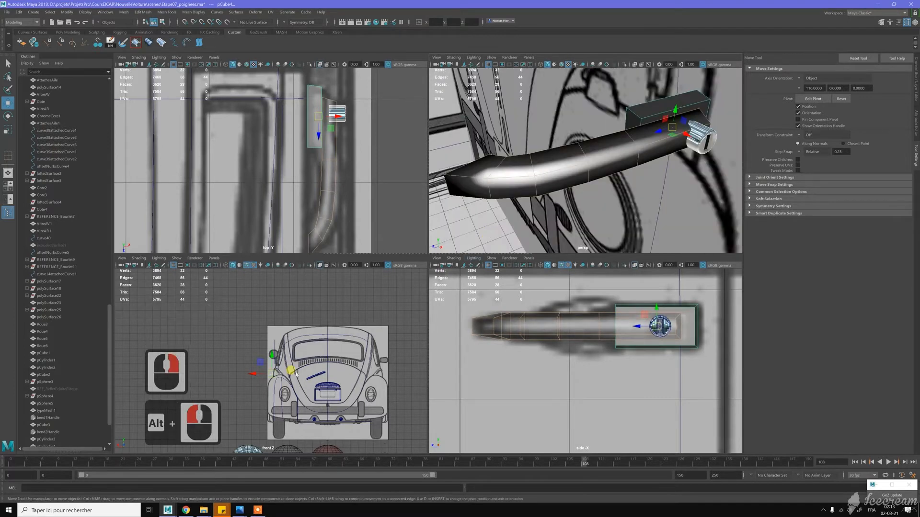
- Switch to Photos to examine the chrome door handle in the reference picture unnamed (3).jpg, and return to Maya
left_click(241, 509)
left_click(267, 447)
left_click(239, 510)
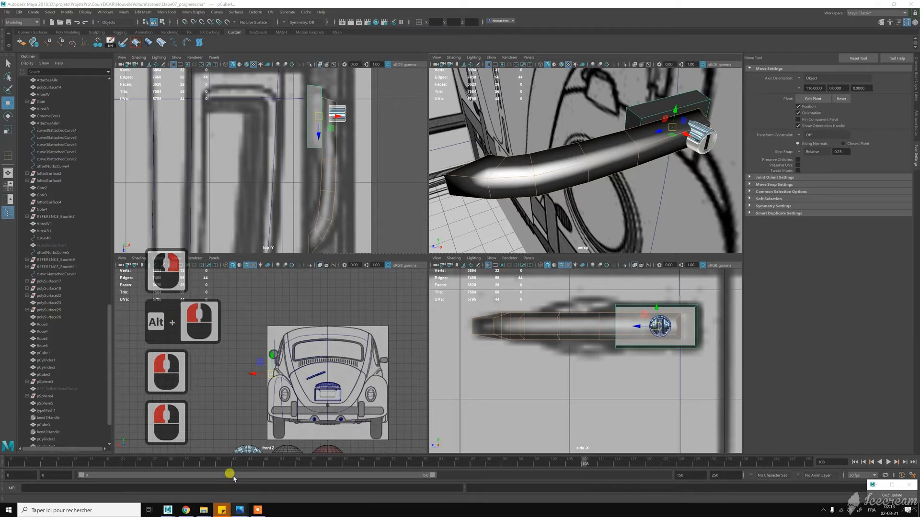
left_click(234, 479)
left_click(236, 498)
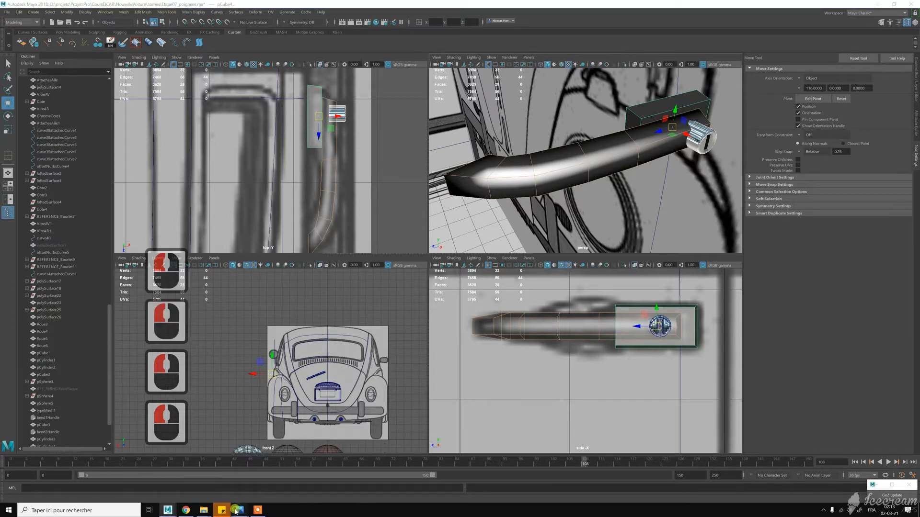
left_click(236, 497)
mouse_move(240, 509)
left_click(236, 476)
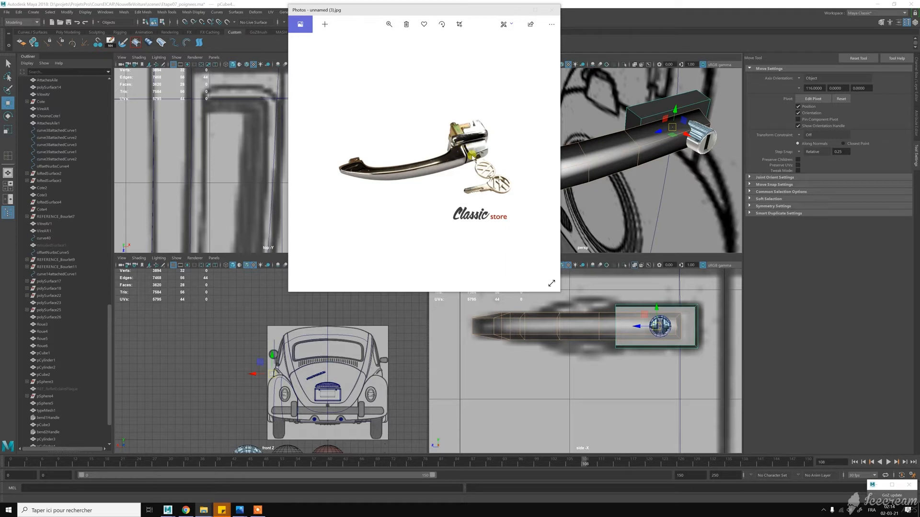
key("alt")
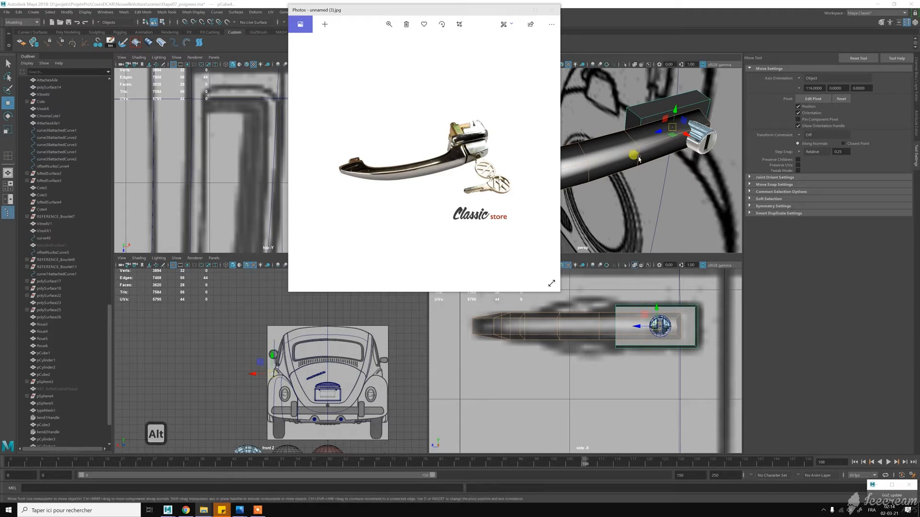
left_click(638, 154, "alt")
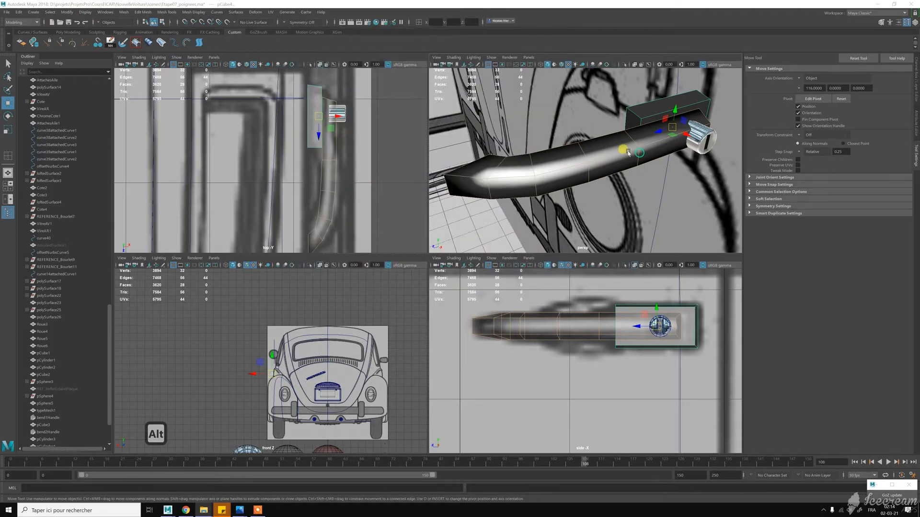
- Select the grip and start Insert Edge Loop on its section beside the keyhole button
mouse_move(638, 154)
left_mouse_down("alt")
mouse_move(609, 159)
mouse_move(631, 159)
mouse_move(620, 153)
left_mouse_up("alt")
scroll(609, 159, "down", 1)
key("w")
right_click_drag(619, 153, 589, 164)
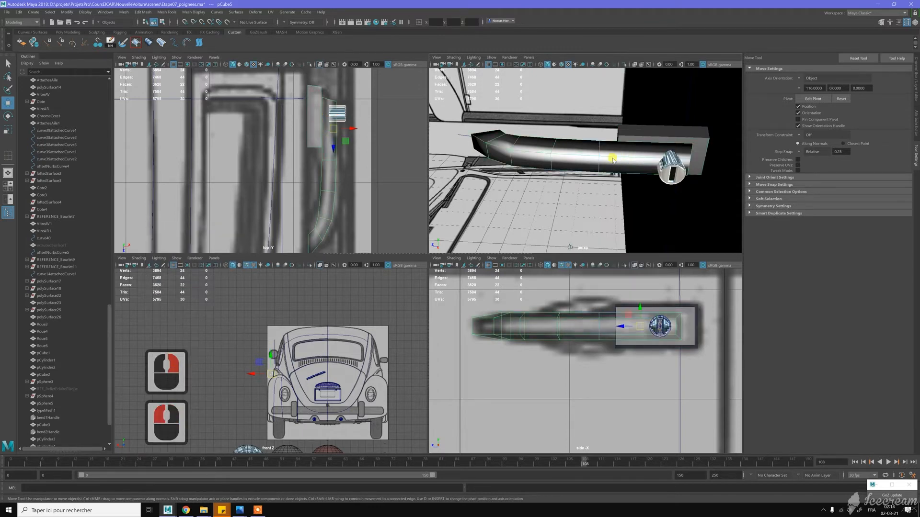
left_click(625, 159)
left_click_drag(624, 160, 633, 158)
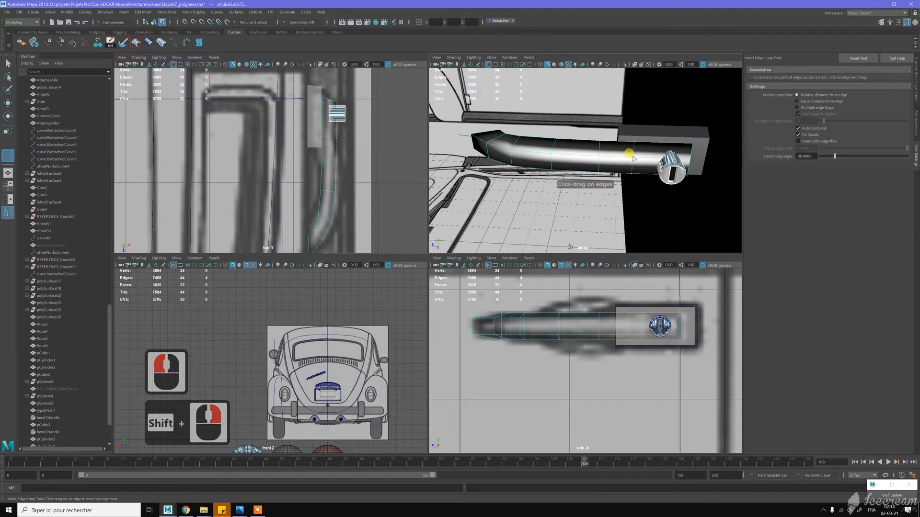
- Try an edge loop at relative distance across the grip beside the keyhole button, and undo it
left_click_drag(632, 158, 633, 157)
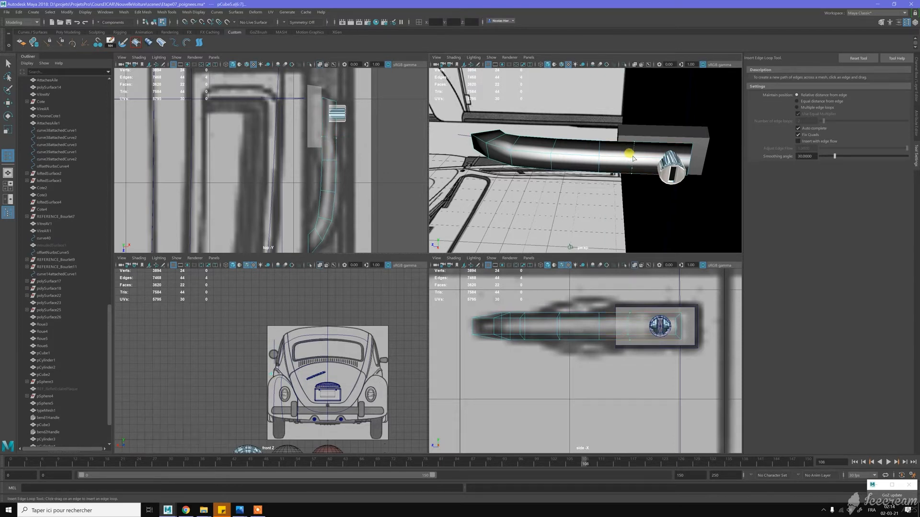
left_click(634, 137)
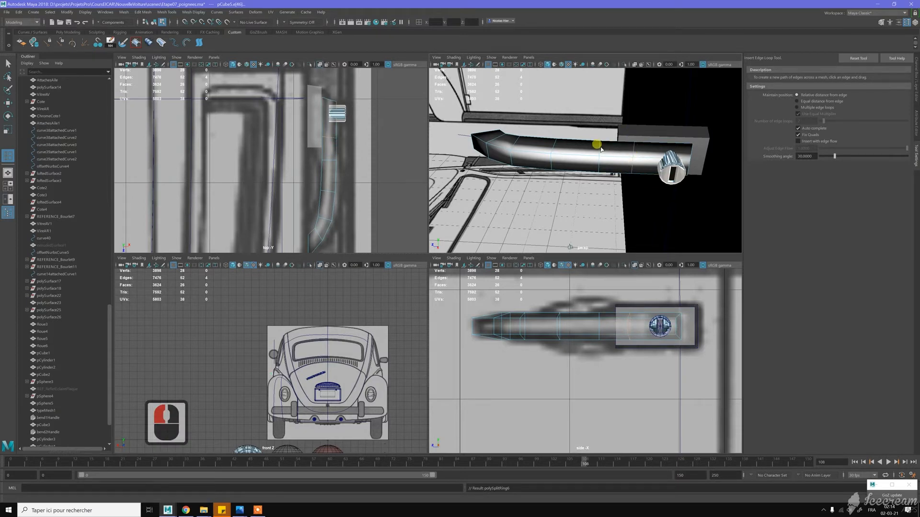
key("z")
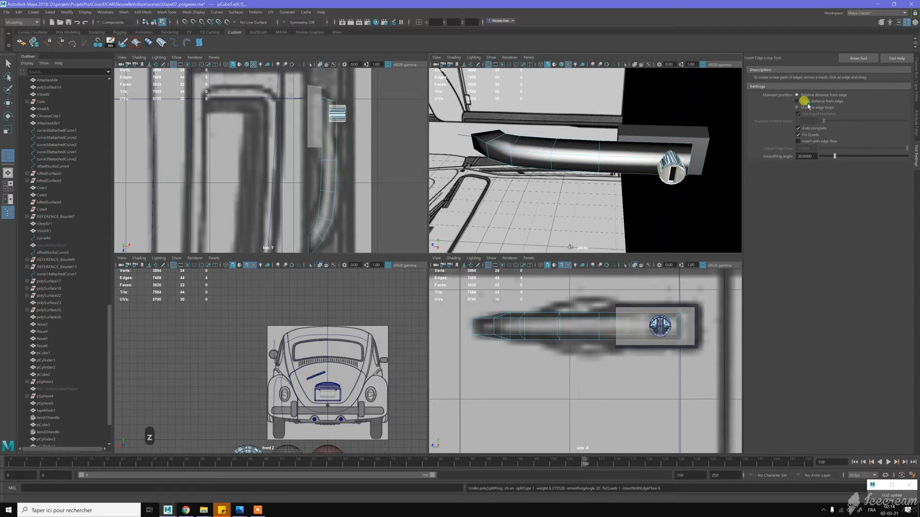
- Set the loop position to Equal distance from edge and insert five closely spaced edge loops across the grip before the keyhole button
double_click(805, 102)
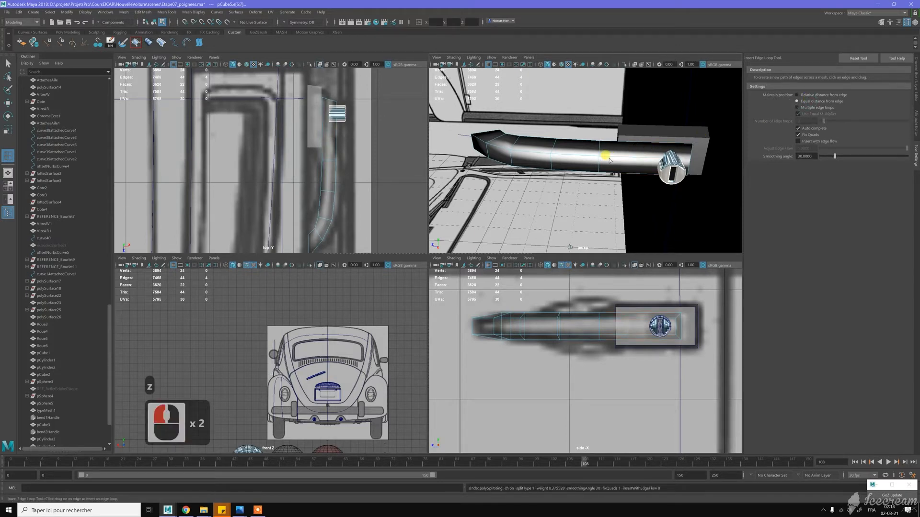
left_click(638, 158)
right_click_drag(650, 140, 602, 172, "alt")
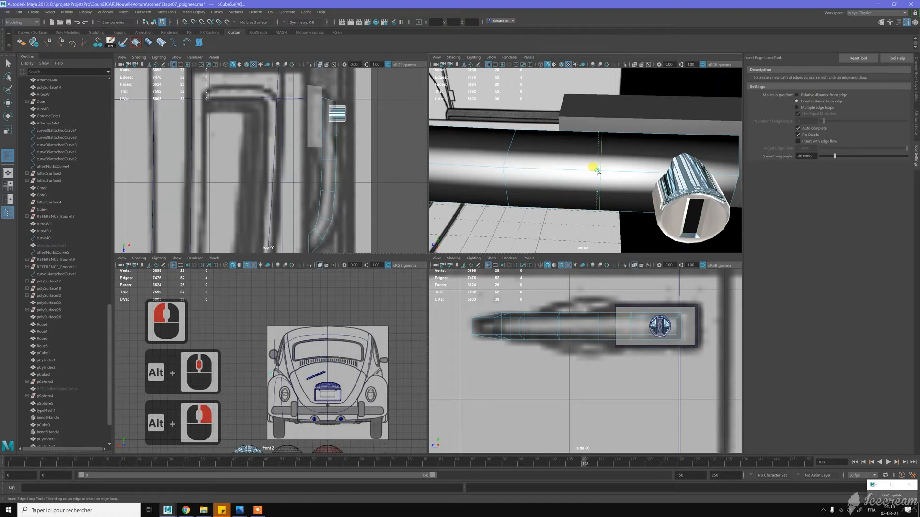
left_click_drag(596, 171, 606, 173)
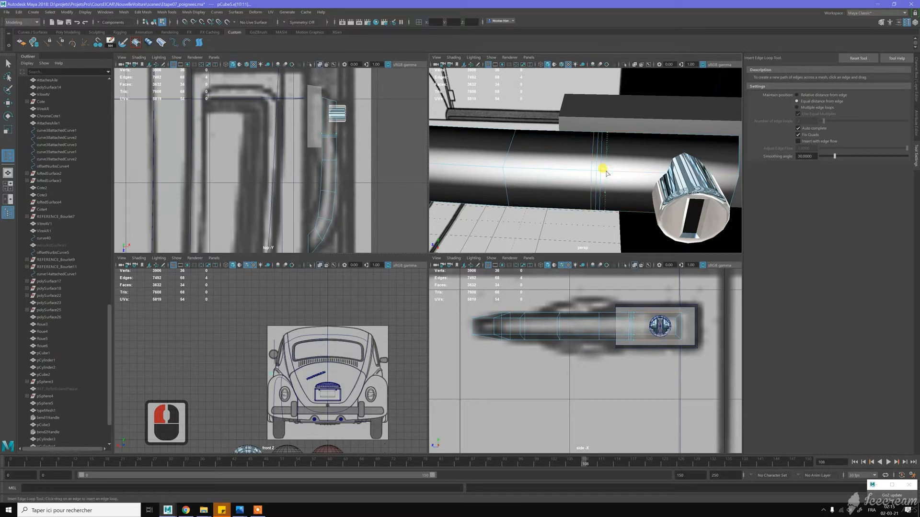
left_click_drag(607, 173, 608, 174)
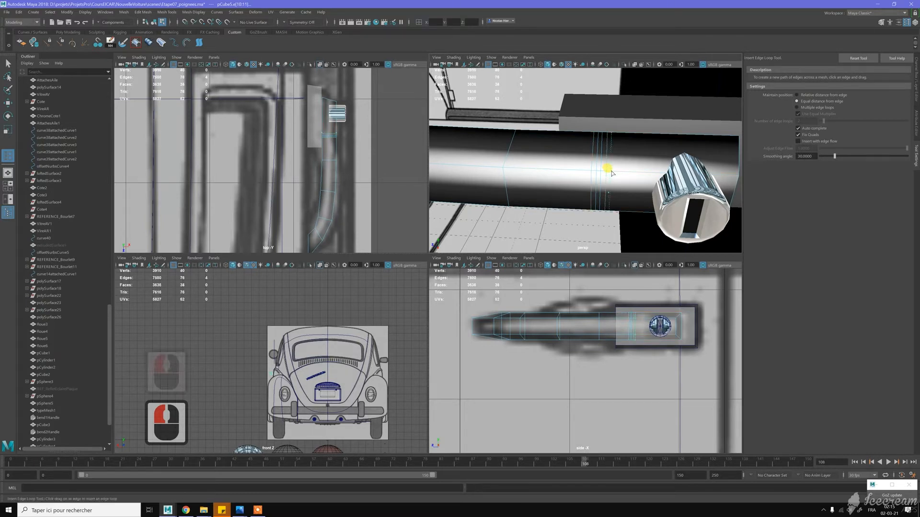
left_click_drag(611, 173, 659, 153)
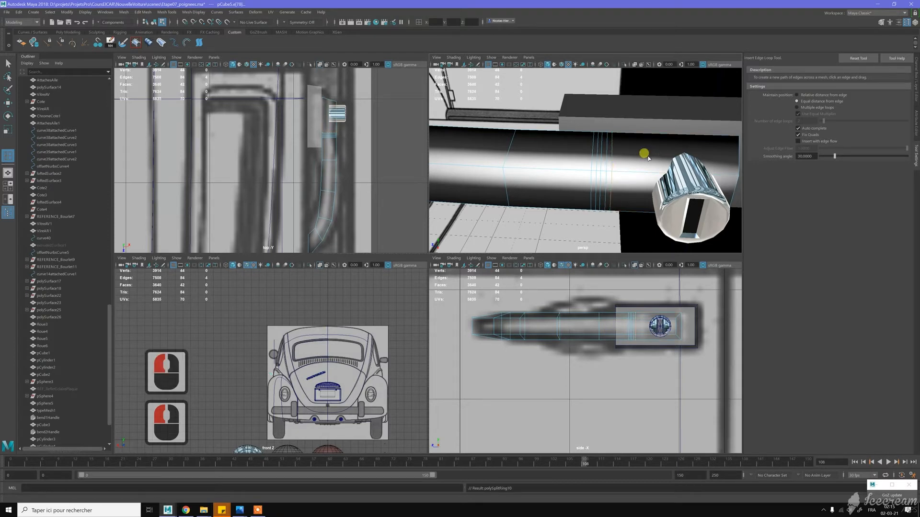
- Select the middle one of the five close edge loops and scale it inward to form a narrow groove around the grip
key("w")
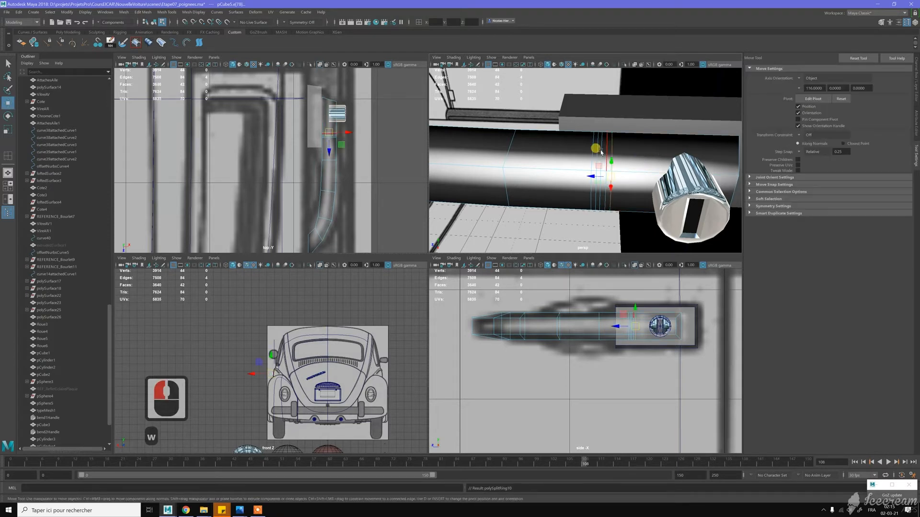
left_click(601, 152)
left_click(601, 153)
key("r")
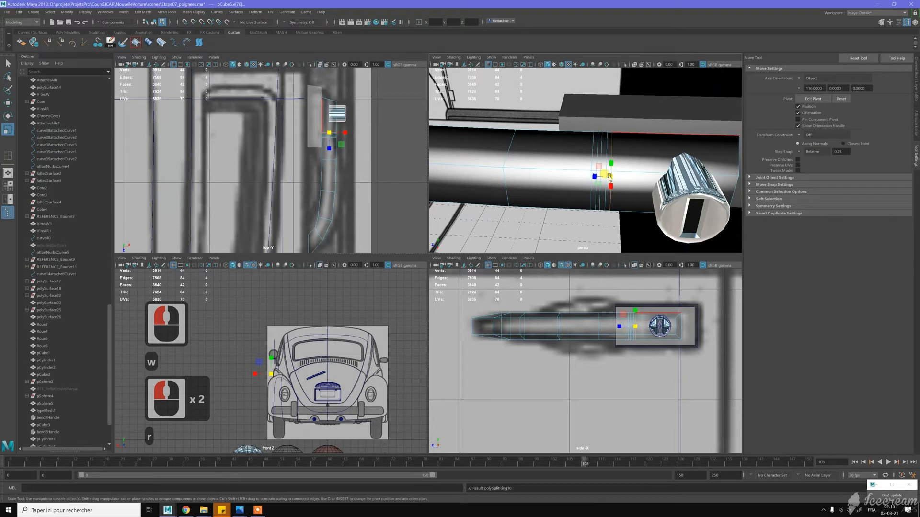
double_click(598, 175)
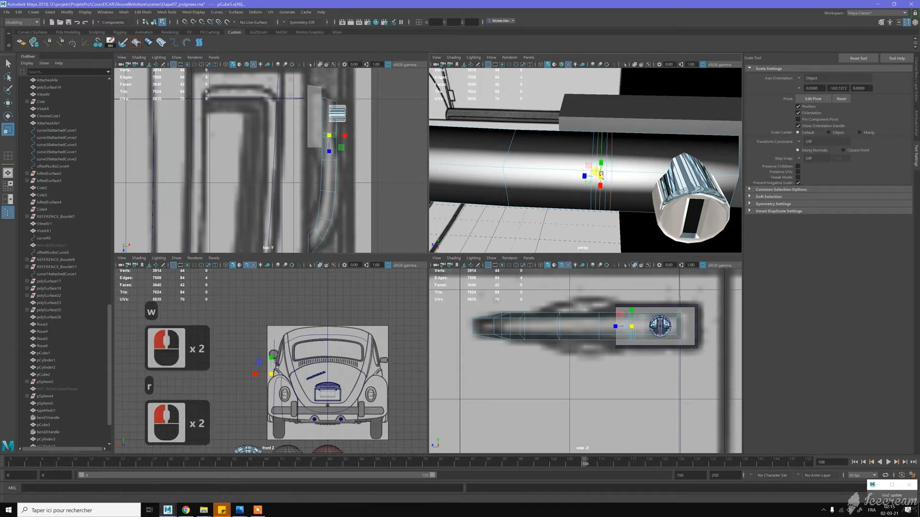
left_click_drag(598, 175, 597, 174)
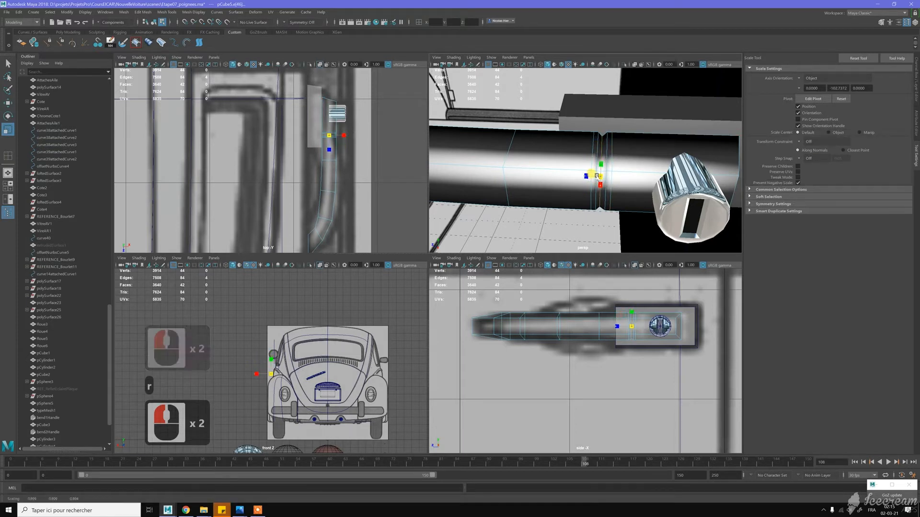
- Return to object mode and soften the grip's edges again with the new groove
right_click_drag(609, 151, 629, 143)
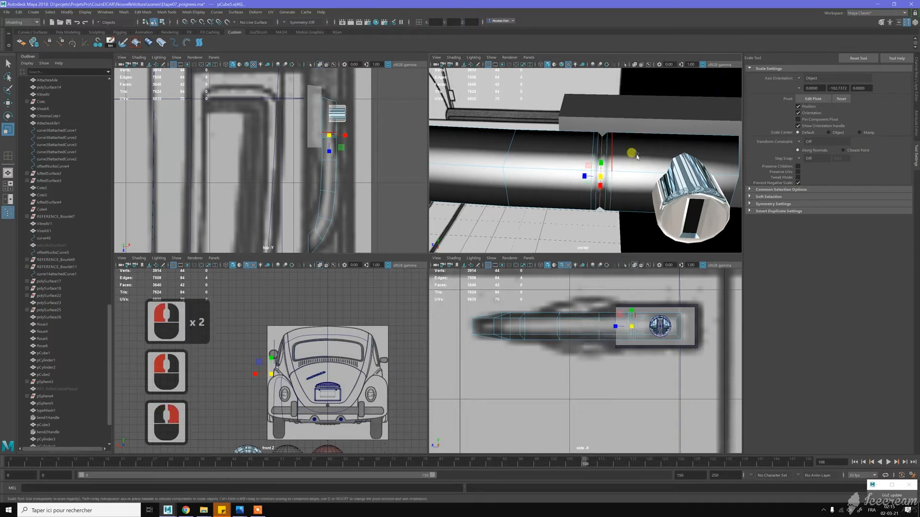
scroll(602, 150, "down", 2)
right_click_drag(596, 152, 667, 160)
key("w")
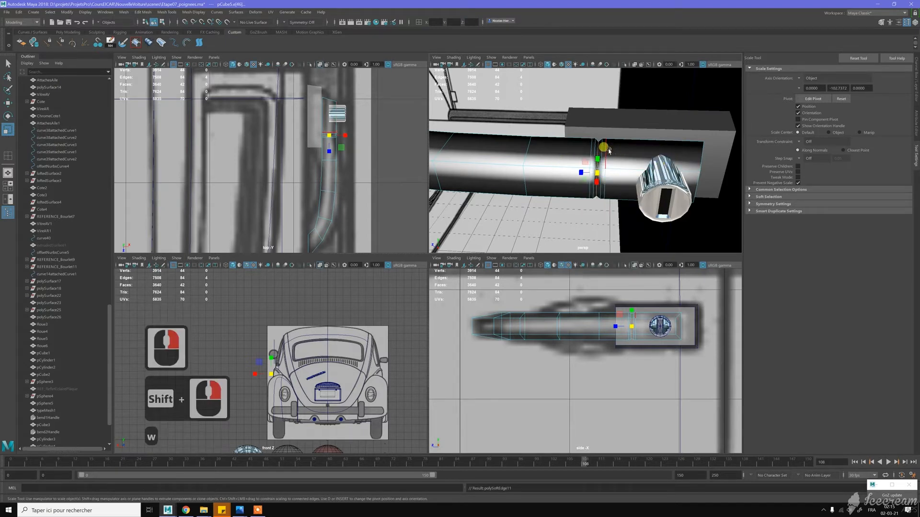
- Insert two edge loops across the straight part of the grip, between the groove and the bend, at equal distance from edge
right_click_drag(610, 152, 597, 158)
scroll(597, 158, "down", 4)
left_click_drag(589, 154, 493, 170, "alt")
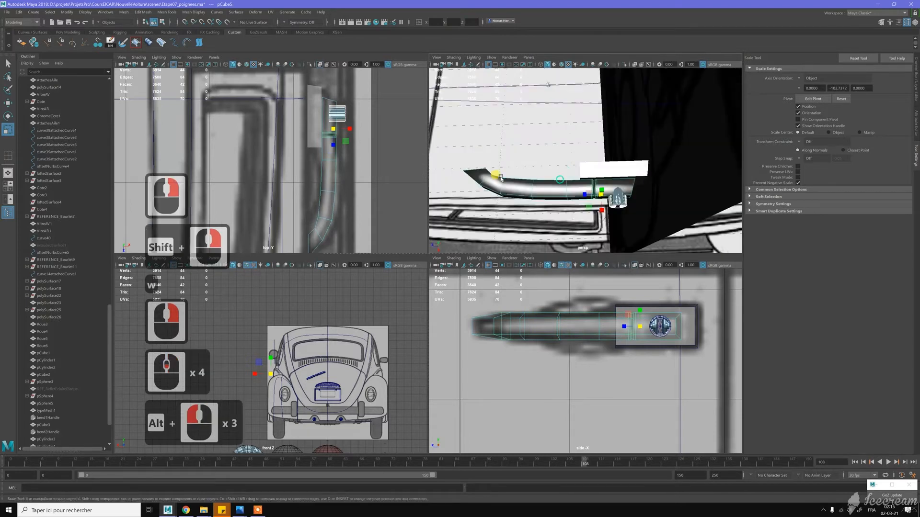
scroll(330, 191, "up", 2)
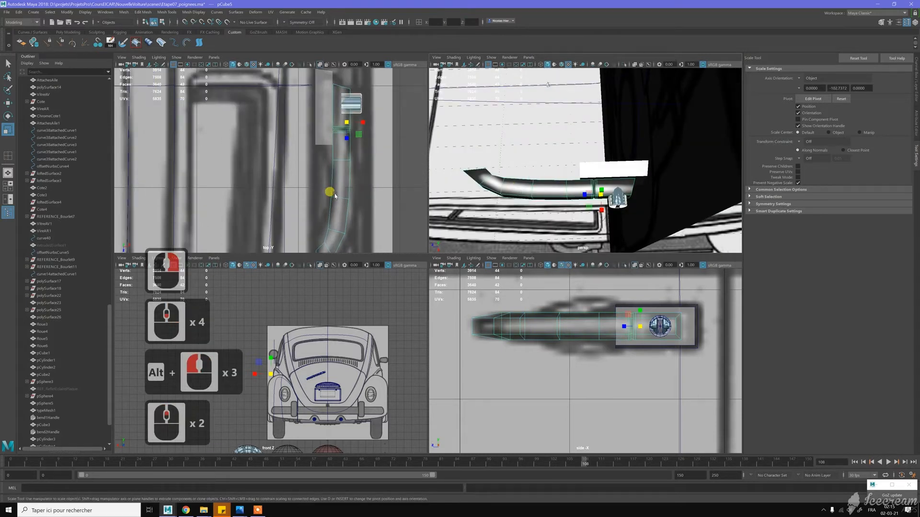
middle_click_drag(335, 195, 323, 182, "alt")
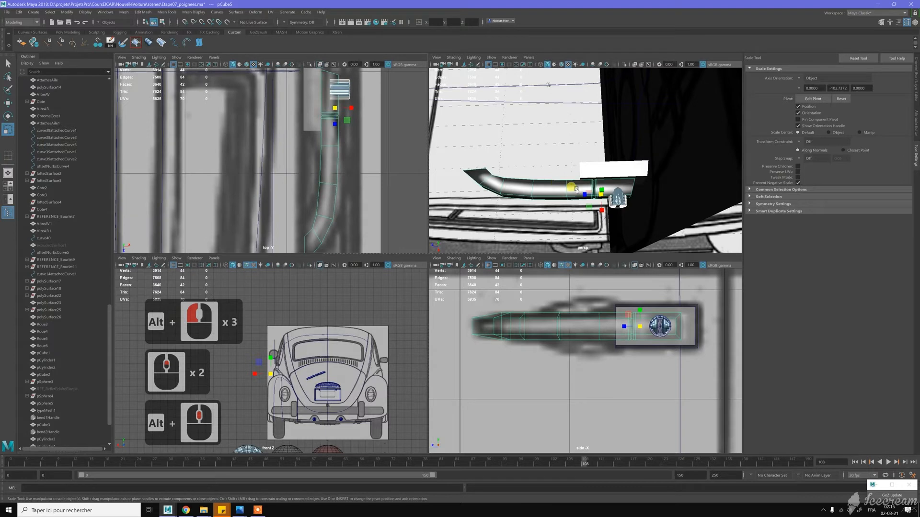
middle_click_drag(581, 181, 558, 165, "alt")
right_click_drag(558, 165, 572, 184, "alt")
key("w")
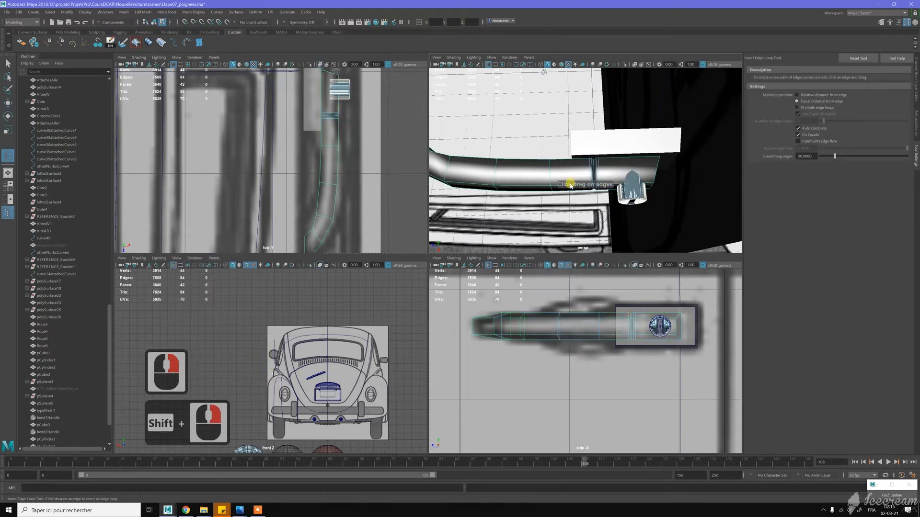
left_click(570, 185)
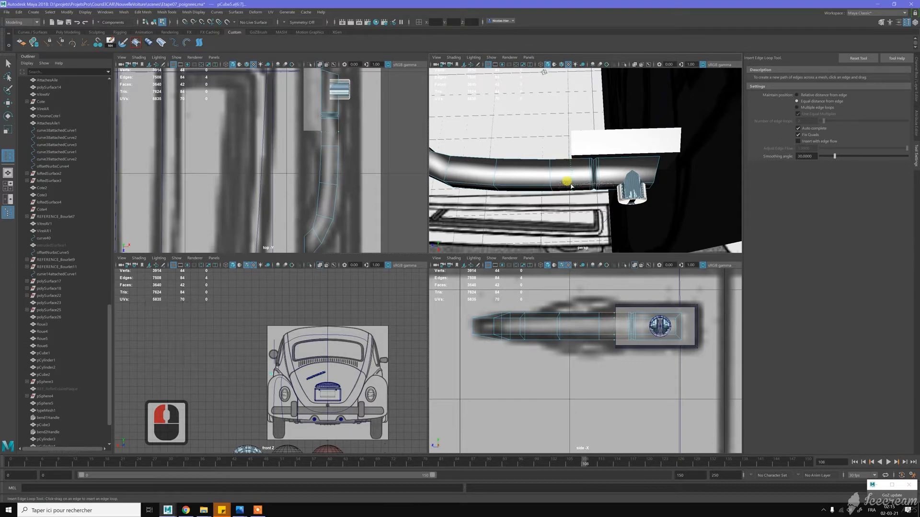
left_click_drag(571, 187, 562, 186)
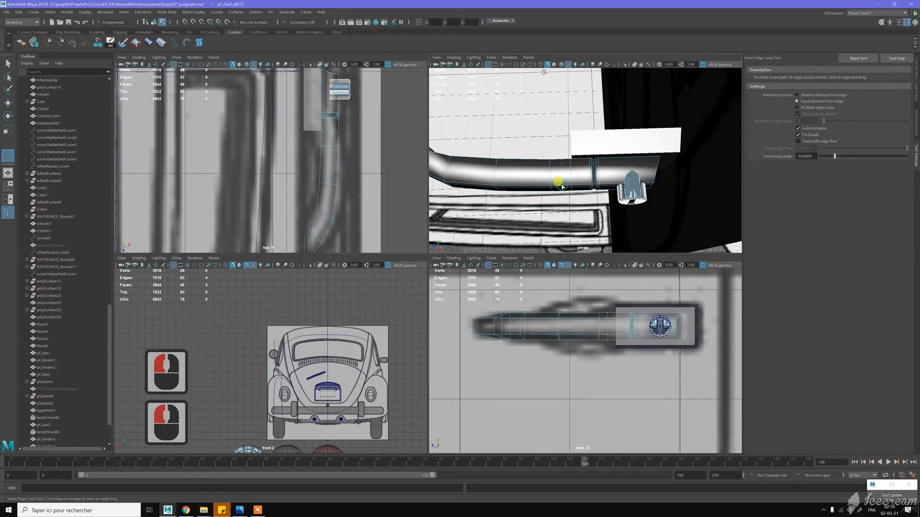
left_click(577, 155)
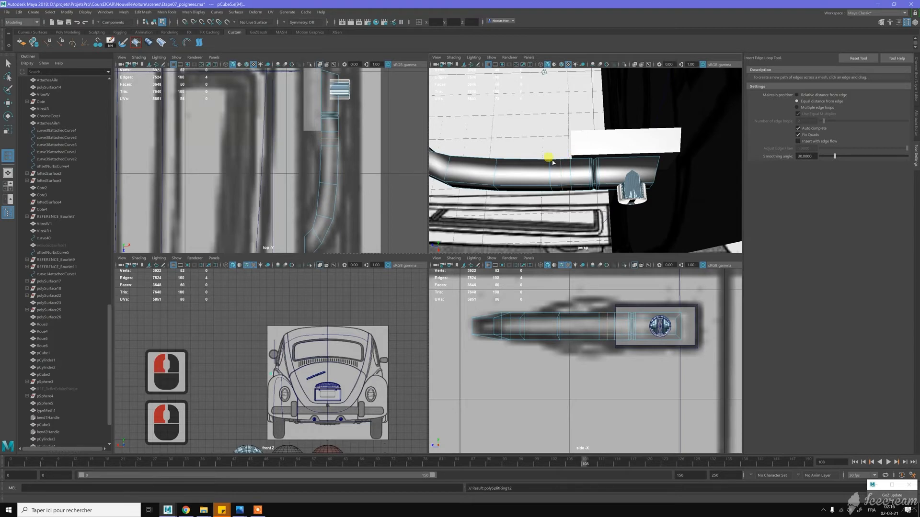
- Set the loop position to Relative distance from edge and insert one edge loop across the grip's bend
left_click_drag(536, 173, 567, 167, "alt")
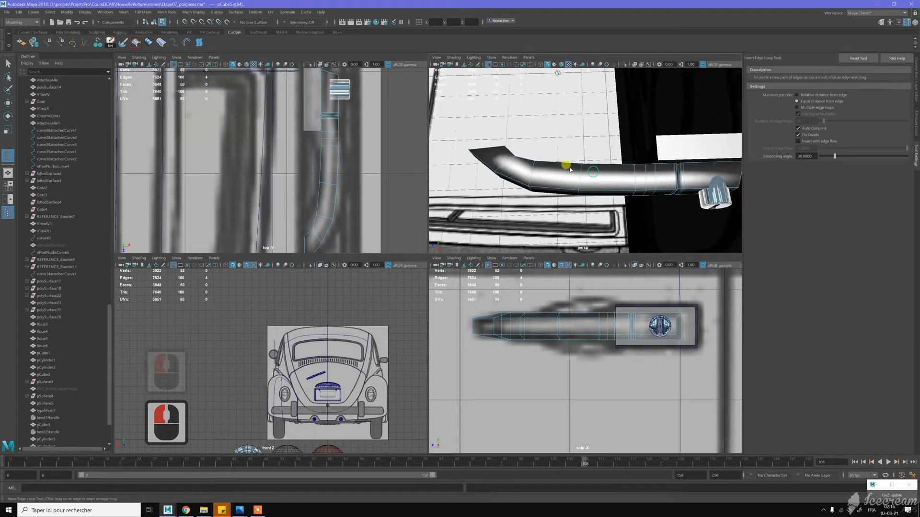
left_click(524, 159, "shift")
key("z")
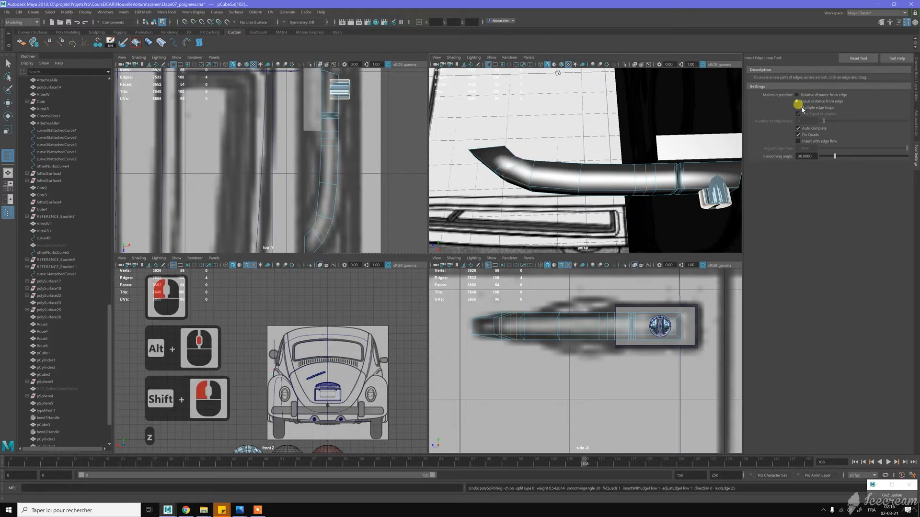
left_click(815, 95)
left_click(524, 160)
left_click(524, 160, "shift")
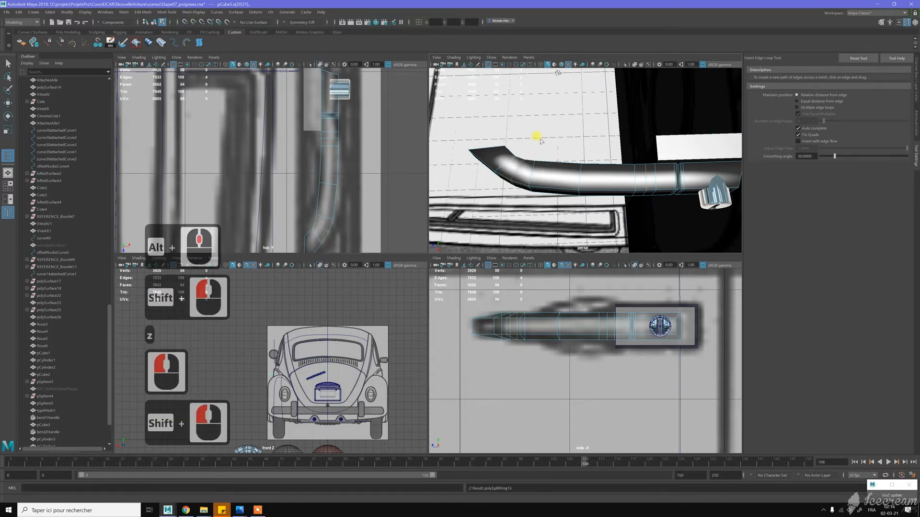
- Try additional edge loops at the grip's curved tip, and undo them
left_click(506, 151, "shift")
left_click(513, 151, "shift")
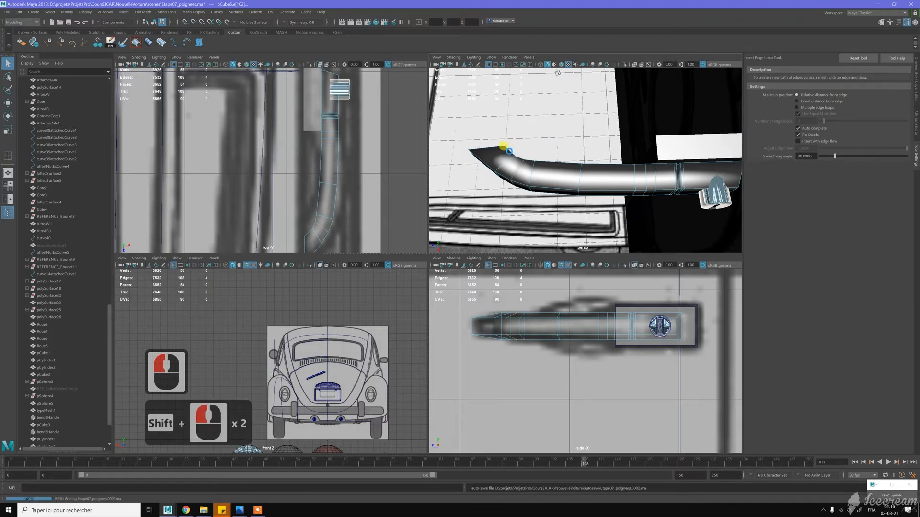
left_click(507, 153, "shift")
key("z")
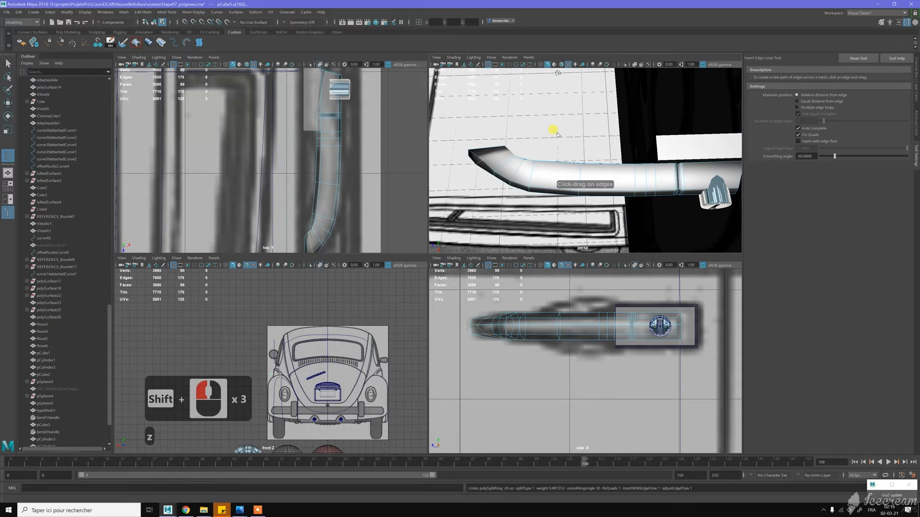
left_click_drag(549, 147, 548, 163, "alt")
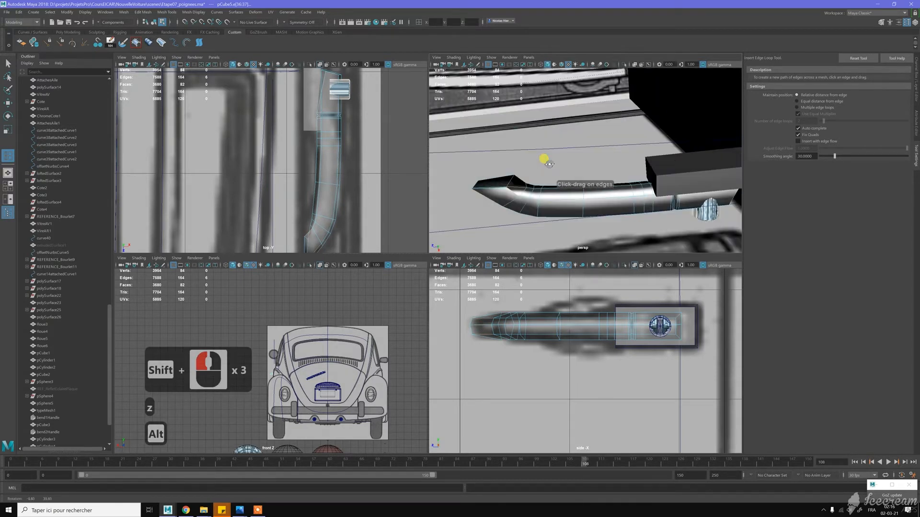
key("z")
key("z")
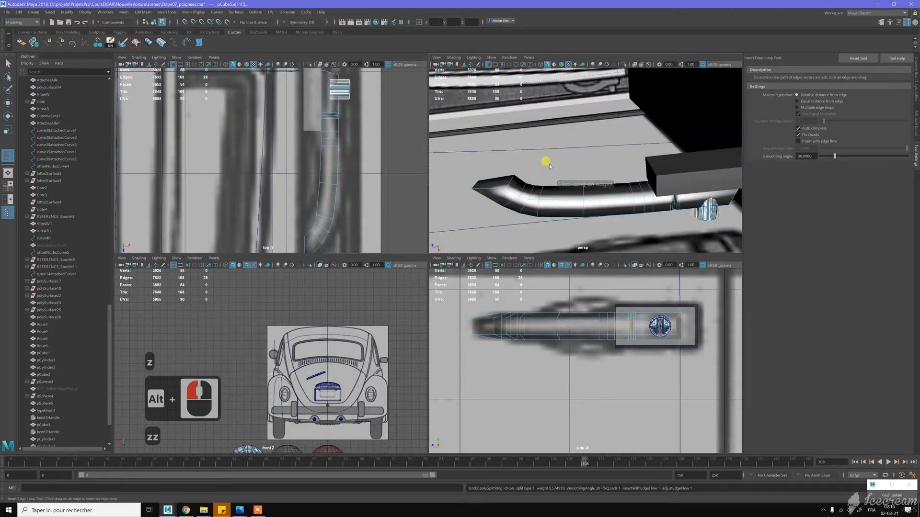
left_click(513, 193, "shift")
left_click_drag(560, 182, 647, 156, "alt")
key("z")
- Select the end cap face at the grip's curved tip and delete it
key("w")
right_click(647, 156)
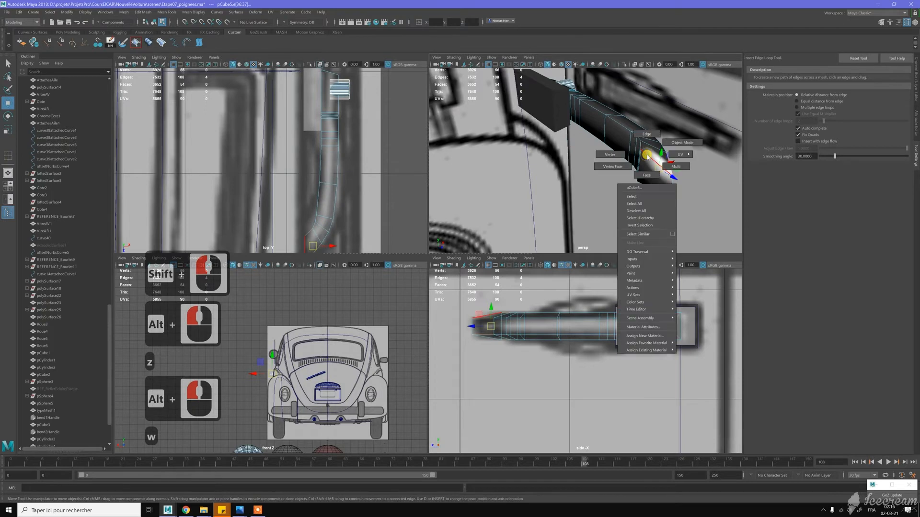
double_click(654, 185)
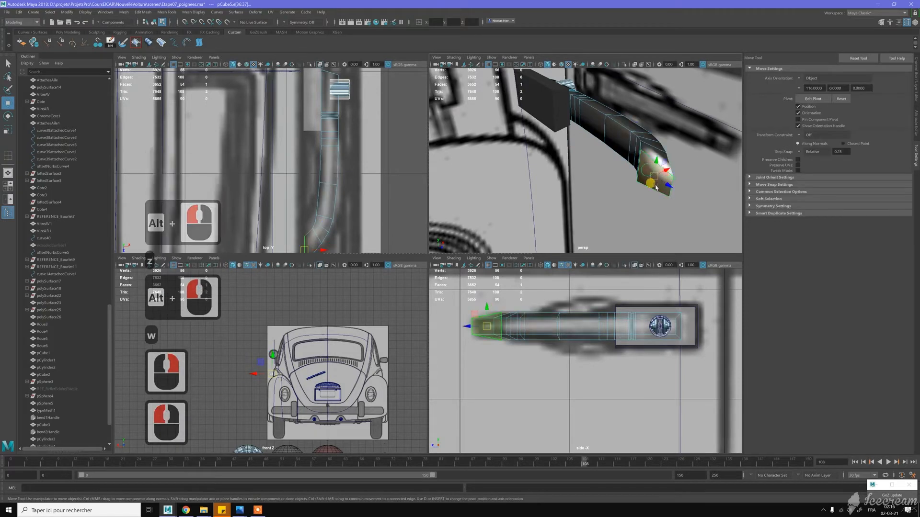
key("Delete")
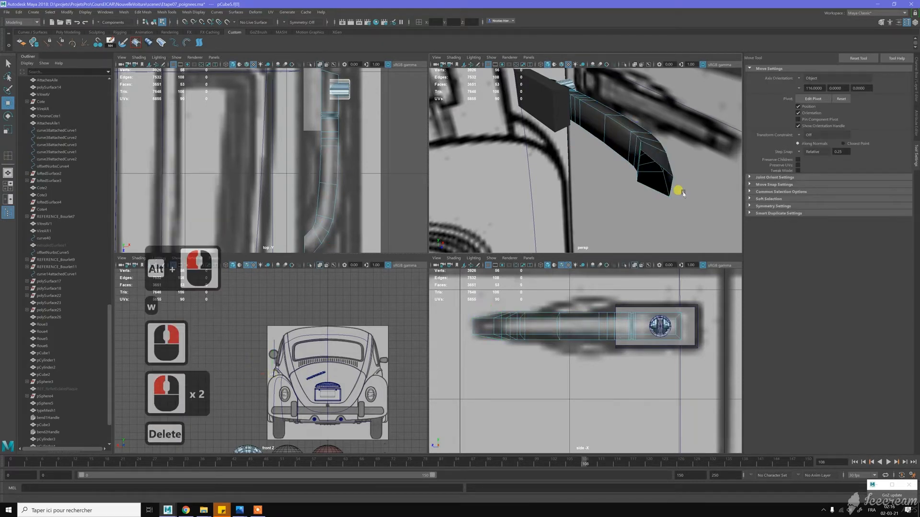
- Insert an edge loop across the grip's bend near its open end
left_click_drag(643, 195, 571, 163, "alt")
key("w")
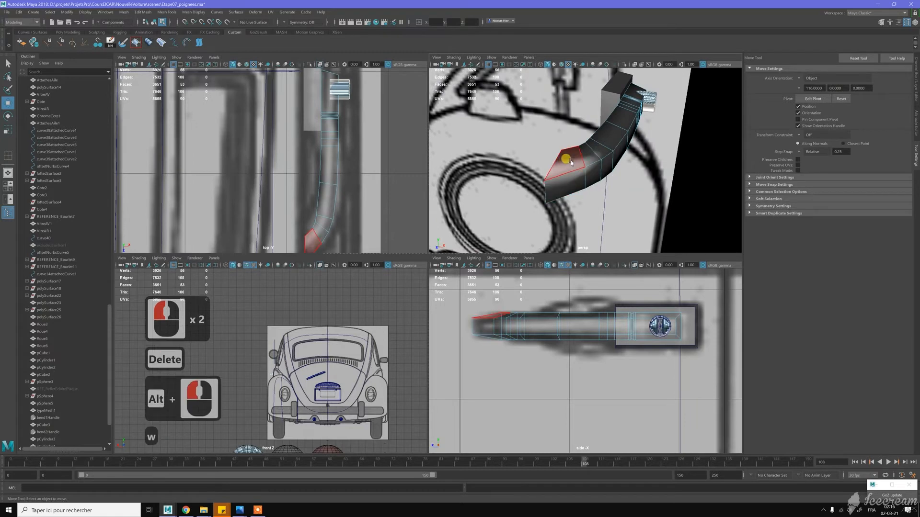
mouse_move(573, 161)
right_mouse_down()
mouse_move(595, 150)
mouse_move(558, 170)
right_mouse_up()
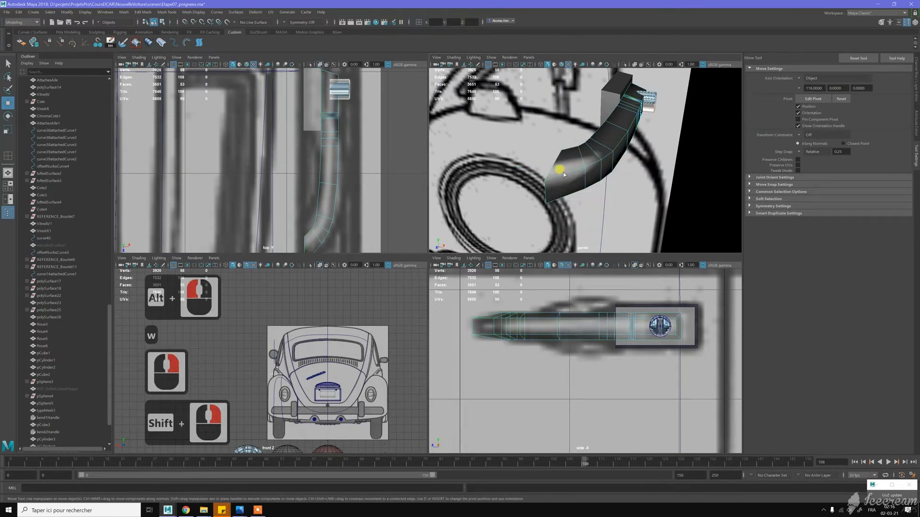
left_click(587, 144)
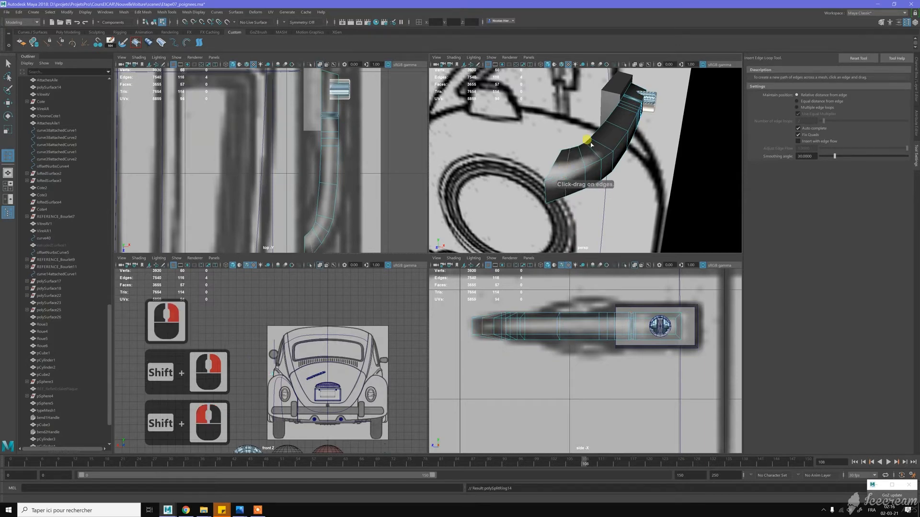
- Move the inner vertices at the grip's middle away from the car body to thin the grip in the top view
left_click_drag(608, 133, 552, 153, "alt")
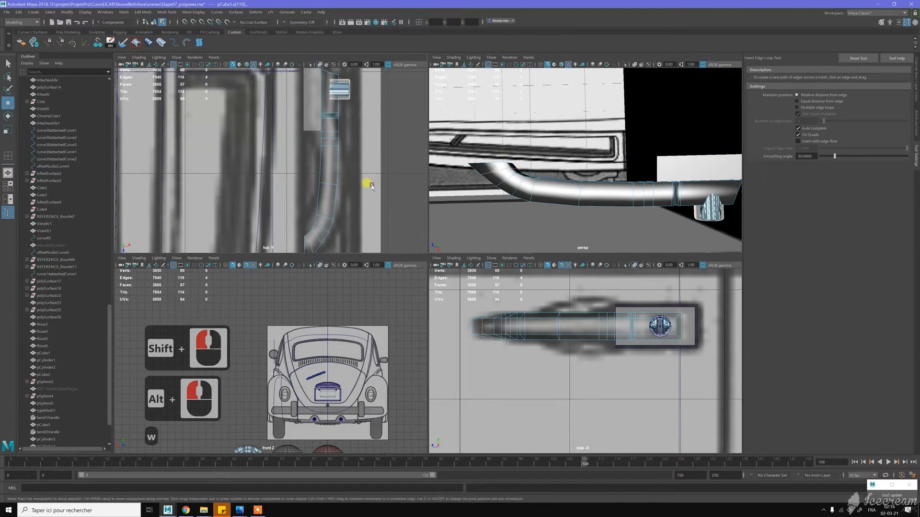
key("w")
scroll(319, 181, "up", 2)
right_click_drag(321, 168, 316, 165)
left_click_drag(316, 149, 353, 161)
key("w")
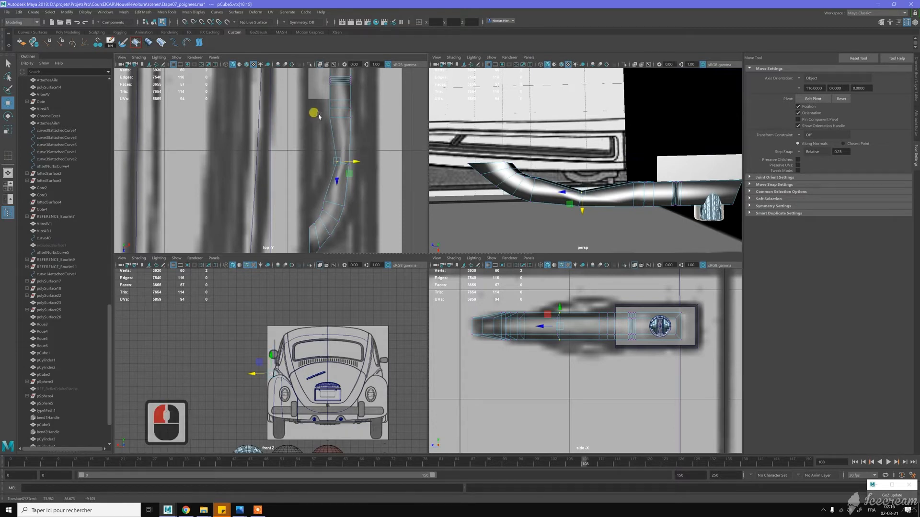
- Move the inner vertices near the base outward so the grip narrows just past the groove section
left_click(335, 128)
key("j")
mouse_move(347, 116)
left_mouse_down()
mouse_move(355, 116)
mouse_move(321, 106)
mouse_move(350, 110)
left_mouse_up()
key("j")
- Reposition the inner vertices along the grip's bend and tip to follow the handle's curve in the top-view blueprint
mouse_move(319, 197)
left_mouse_down()
mouse_move(347, 200)
mouse_move(324, 212)
mouse_move(342, 208)
mouse_move(310, 239)
left_mouse_up()
key("j")
key("j")
key("j")
key("j")
key("j")
key("j")
key("j")
mouse_move(300, 218)
left_mouse_down()
mouse_move(309, 241)
mouse_move(312, 231)
left_mouse_up()
key("j")
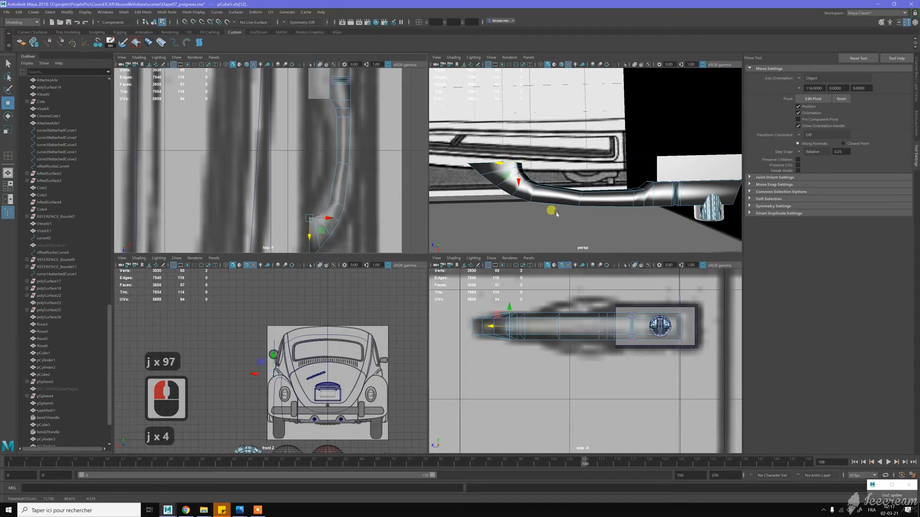
- Insert two more edge loops across the thinned middle section of the grip
right_click_drag(587, 200, 559, 198)
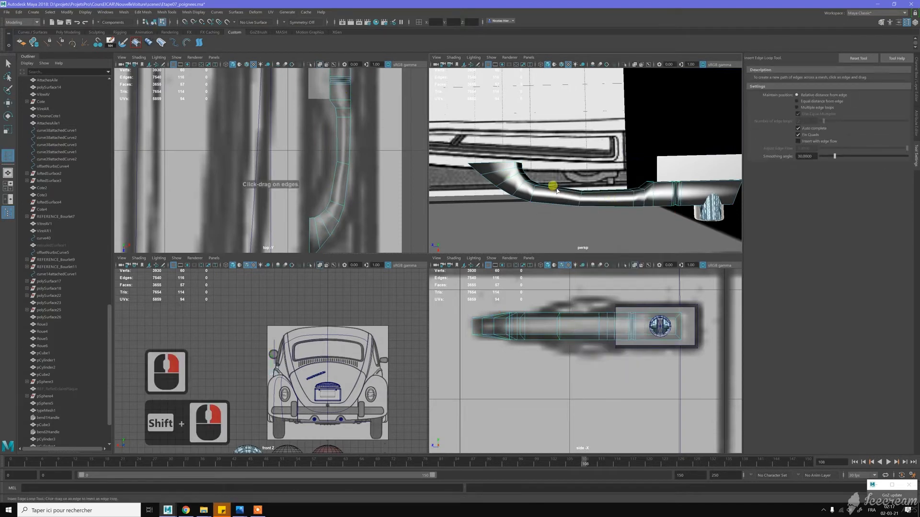
left_click(605, 182)
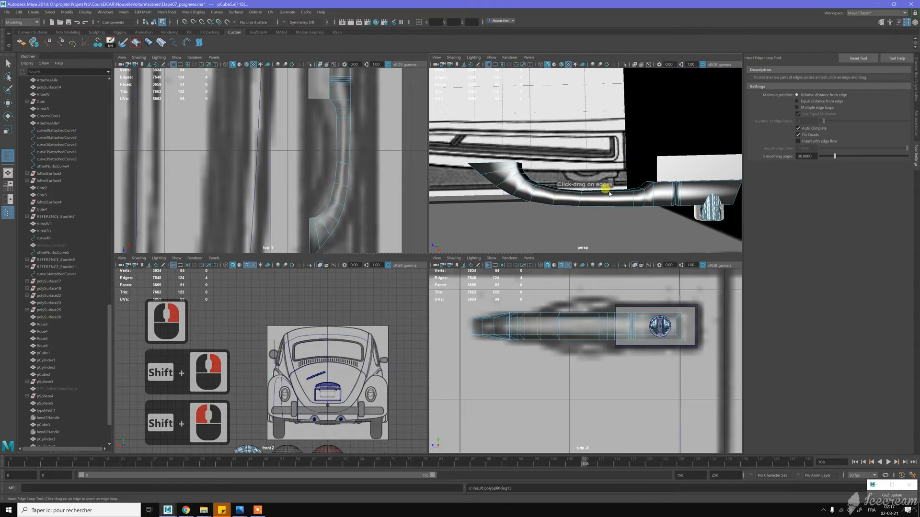
left_click(601, 190, "shift")
- Examine the reshaped grip and its open end from several angles
scroll(589, 186, "down", 2)
left_click_drag(570, 176, 624, 158, "alt")
right_click_drag(624, 158, 673, 180, "alt")
left_click_drag(673, 180, 540, 150, "alt")
left_click_drag(673, 109, 604, 79, "alt")
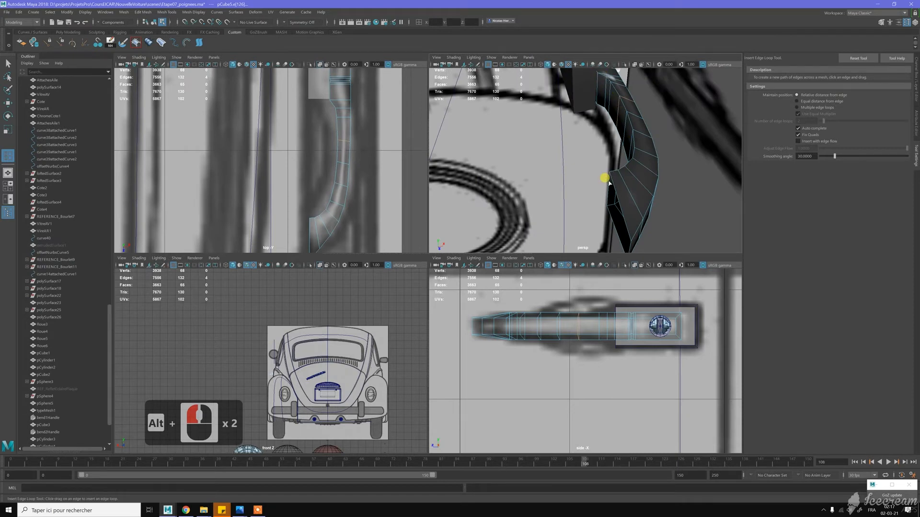
mouse_move(607, 164)
left_mouse_down("alt")
mouse_move(579, 161)
mouse_move(630, 150)
mouse_move(579, 163)
mouse_move(616, 153)
left_mouse_up("alt")
middle_click_drag(631, 150, 590, 151, "alt")
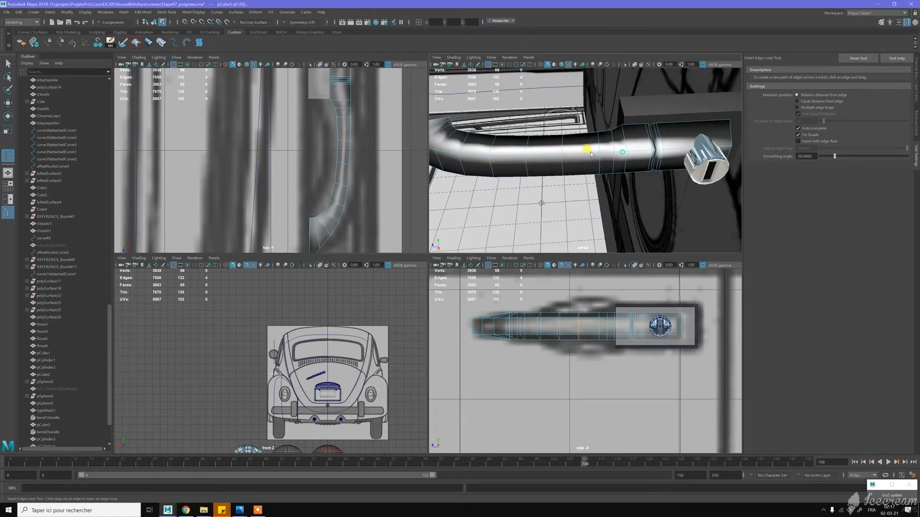
left_click_drag(590, 151, 561, 147, "alt")
- Select the four lengthwise edge loops running along the grip's corners
key("w")
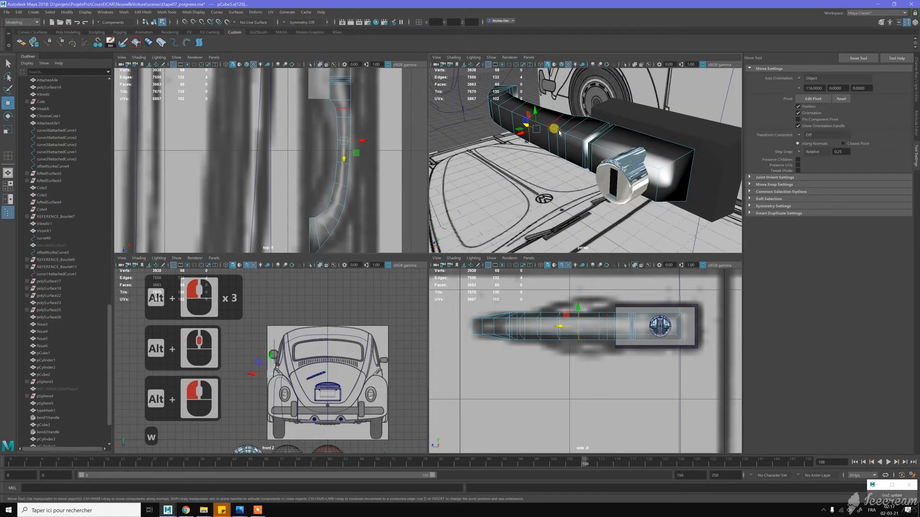
double_click(574, 139)
double_click(600, 135, "shift")
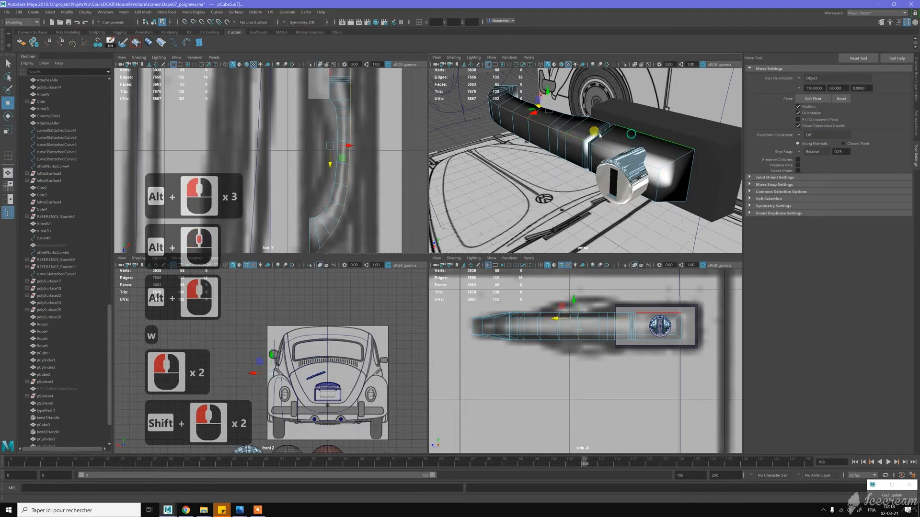
left_click_drag(600, 136, 613, 126, "alt")
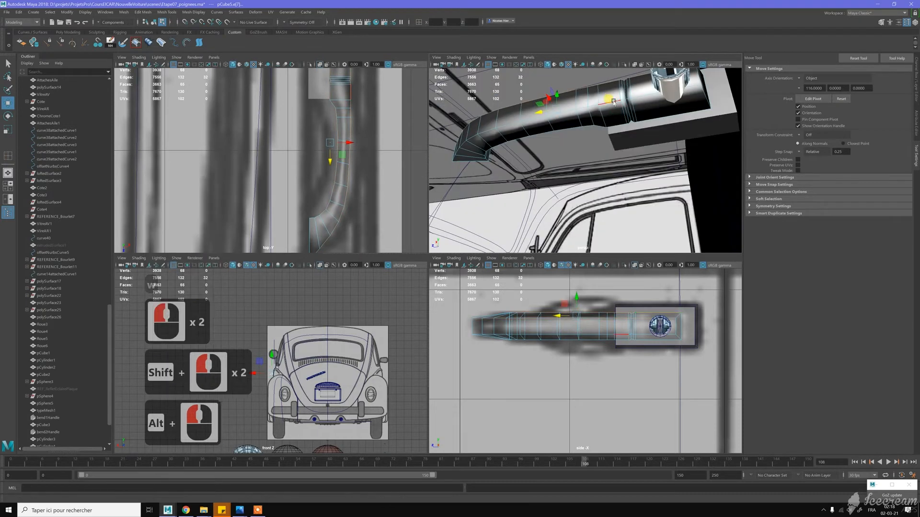
double_click(613, 123, "shift")
double_click(493, 101, "shift")
left_click_drag(493, 100, 596, 136, "alt")
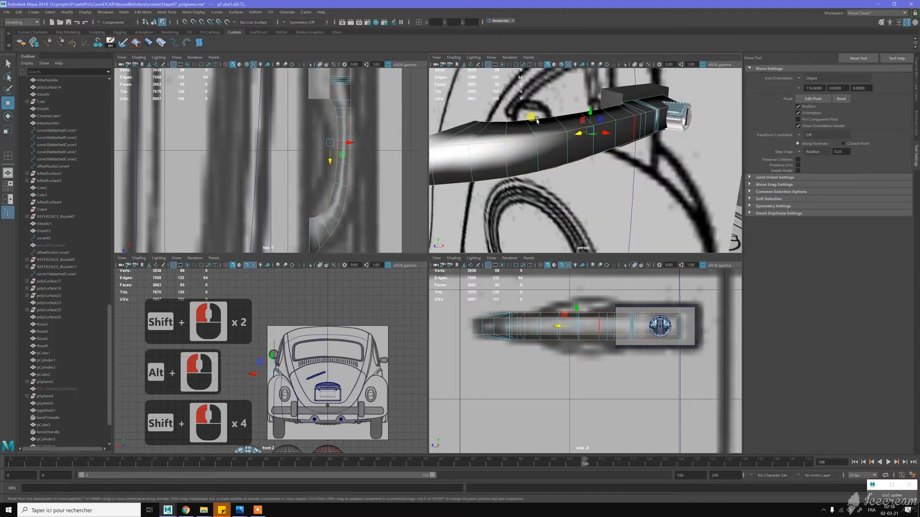
- Bevel the selected lengthwise edges with 2 segments and a fraction of 0.3
right_click(620, 127, "shift")
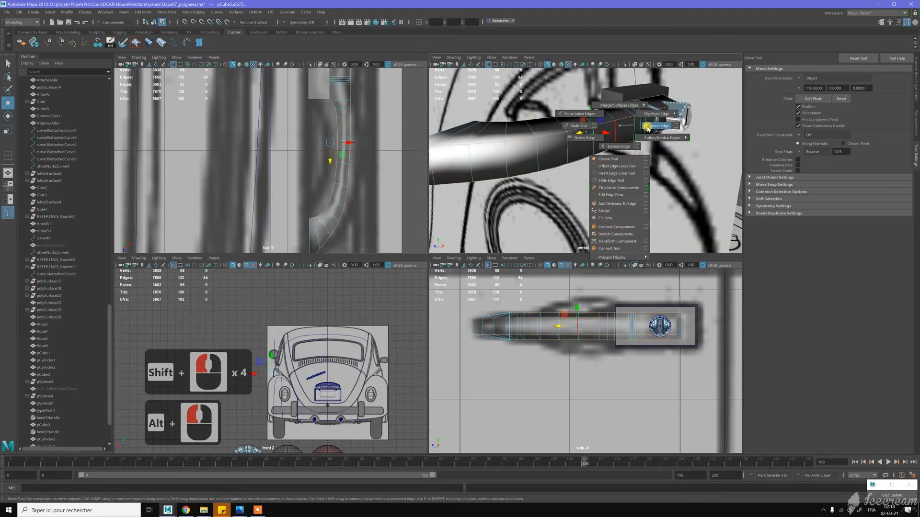
right_click(659, 126, "shift")
left_click_drag(558, 150, 596, 149, "alt")
middle_click_drag(611, 187, 618, 192)
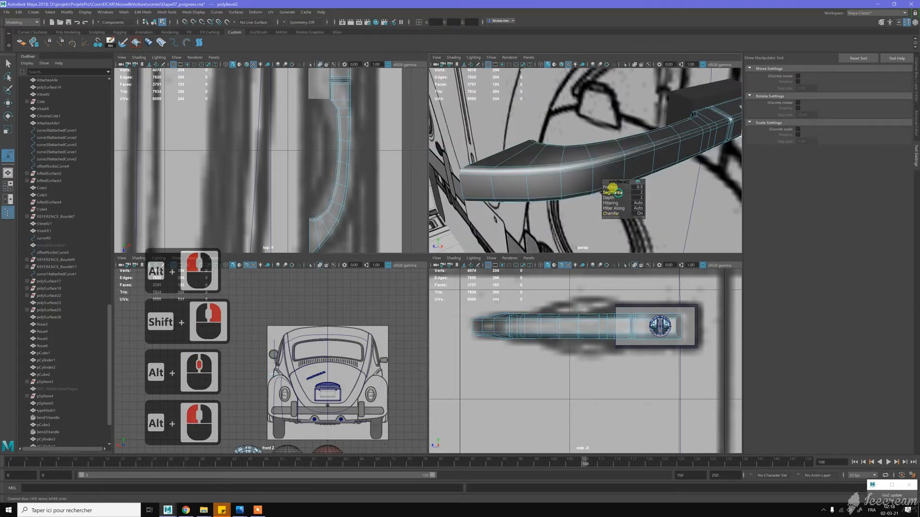
left_click_drag(595, 150, 608, 150, "alt")
left_click(604, 183)
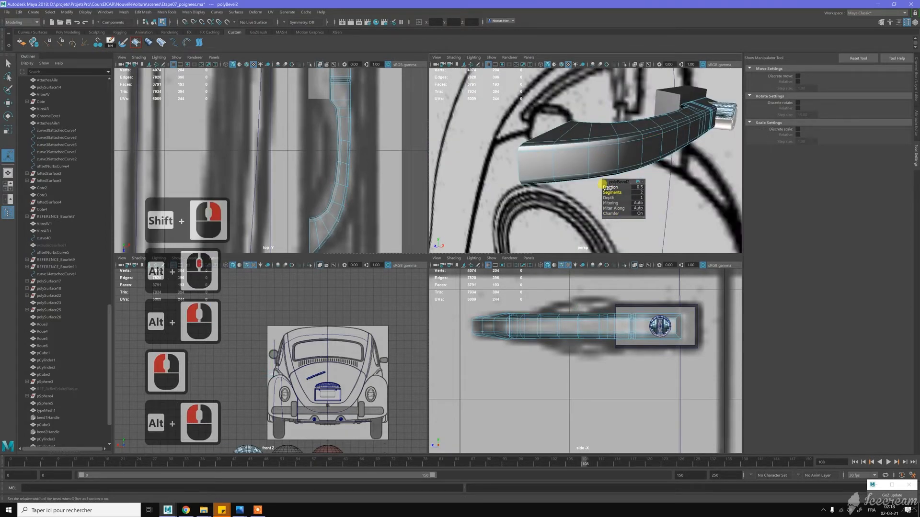
left_click(609, 187)
middle_click_drag(609, 188, 607, 187)
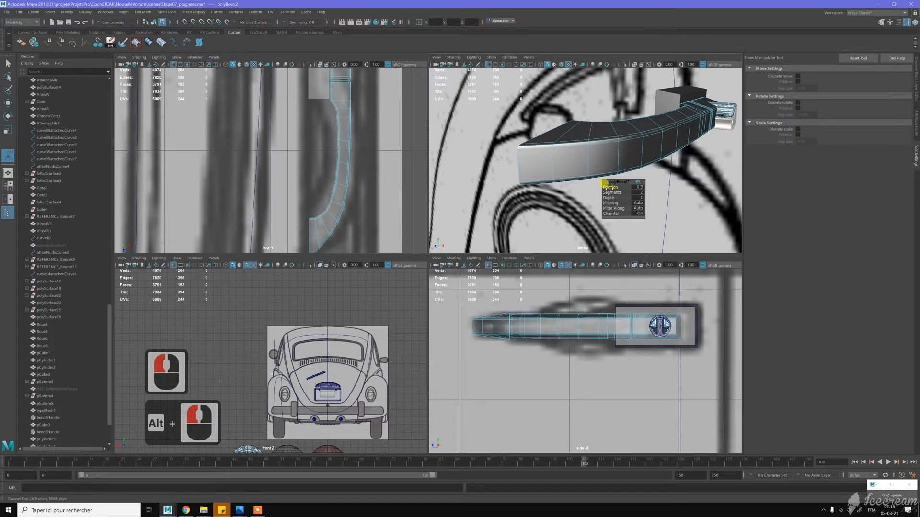
- Examine the beveled grip around the keyhole button and bring up the door handle reference photo for comparison
left_click_drag(649, 125, 606, 134, "alt")
scroll(615, 130, "down", 2)
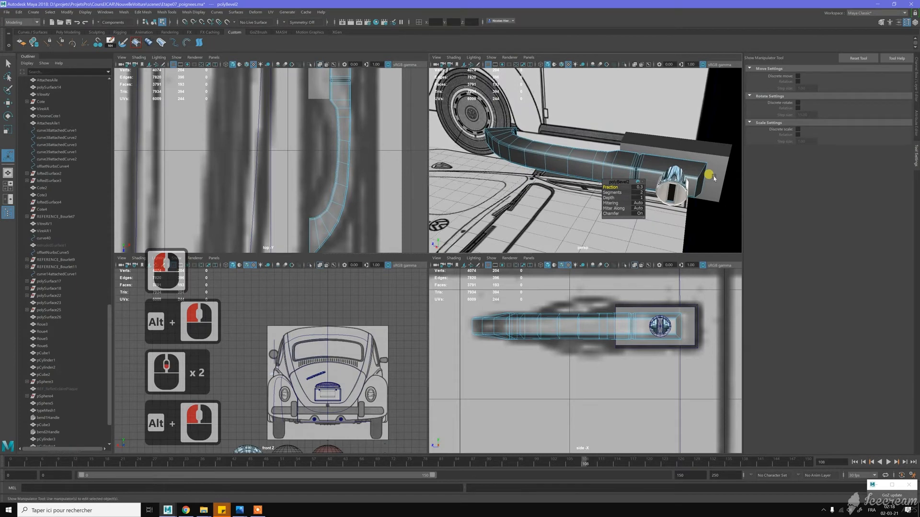
middle_click_drag(675, 158, 621, 143, "alt")
right_click_drag(621, 144, 625, 148, "alt")
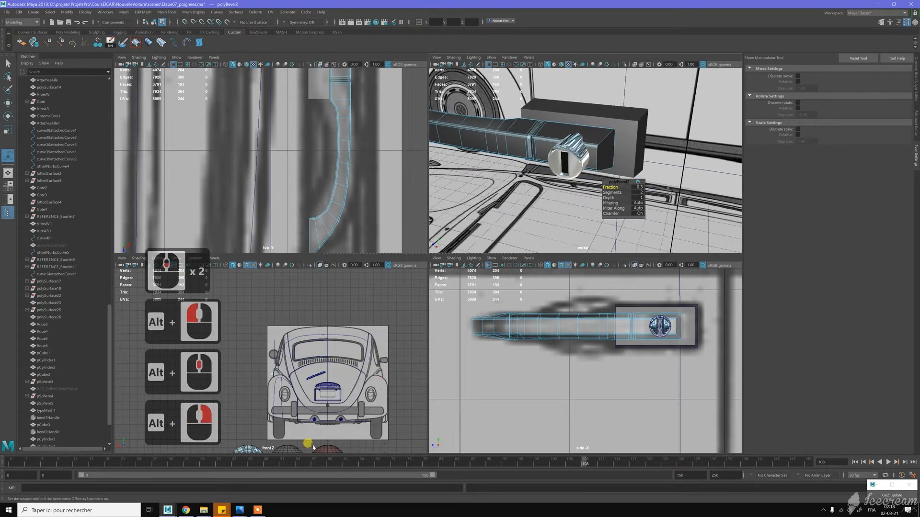
left_click(240, 510)
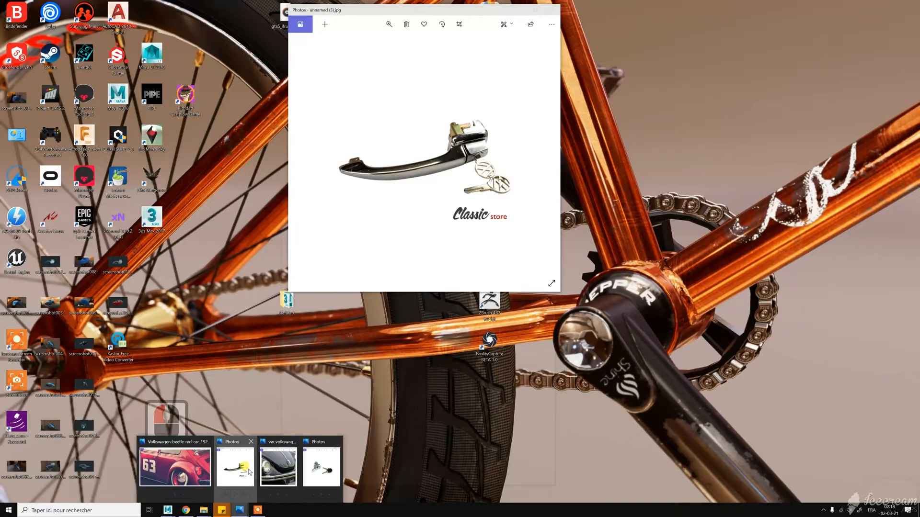
left_click(322, 467)
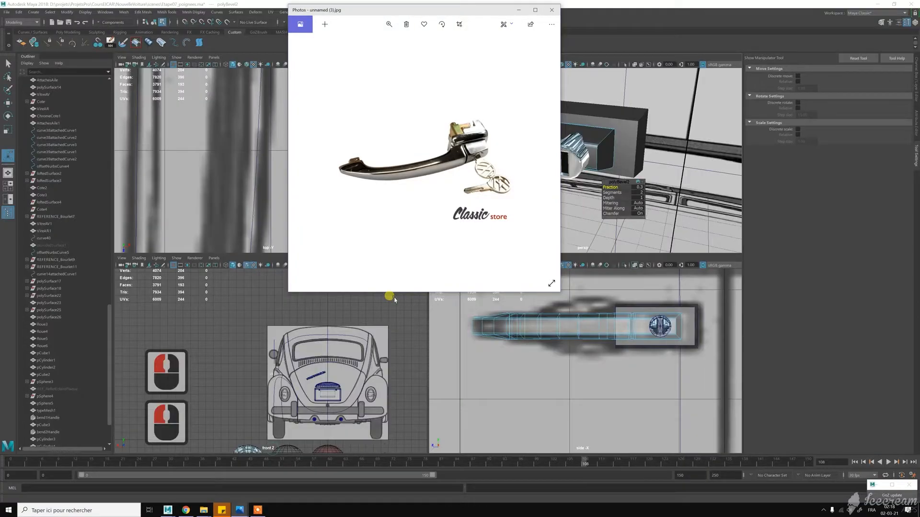
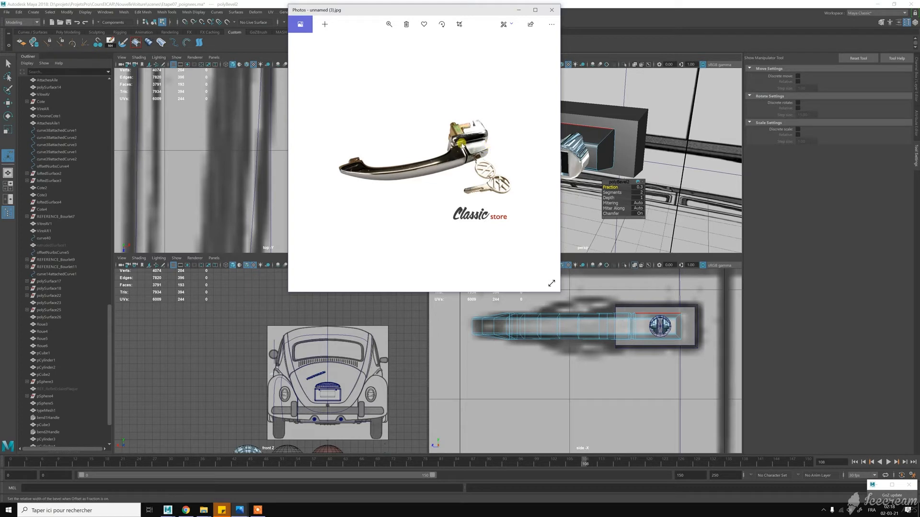
- Select the edges bordering the grip's front face around the keyhole button and move them slightly along the X axis
left_click(600, 134)
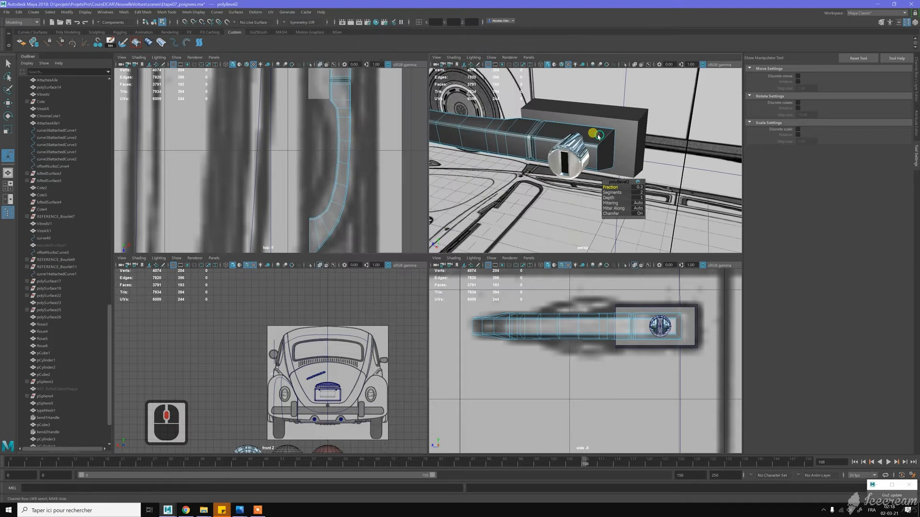
key("w")
middle_click_drag(600, 135, 572, 150, "alt")
right_click_drag(572, 150, 594, 194, "alt")
key("w")
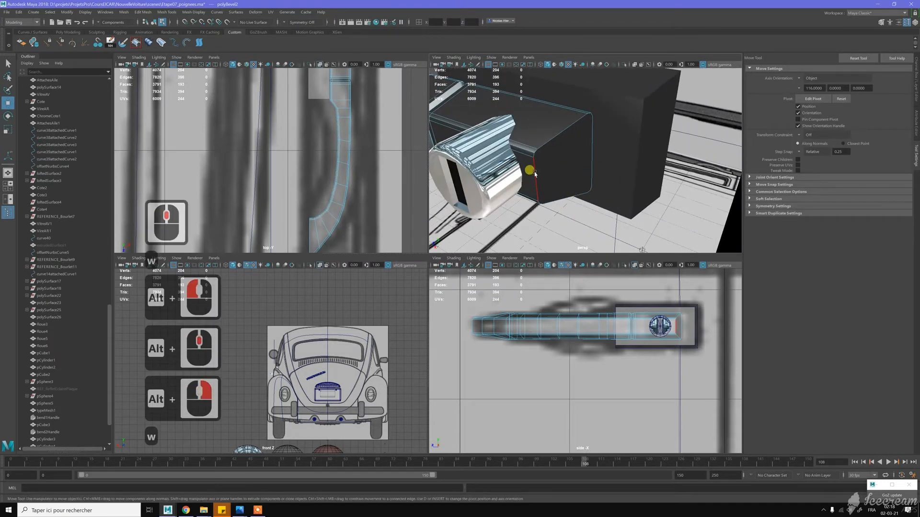
left_click(535, 174)
scroll(535, 174, "up", 3)
scroll(535, 174, "down", 2)
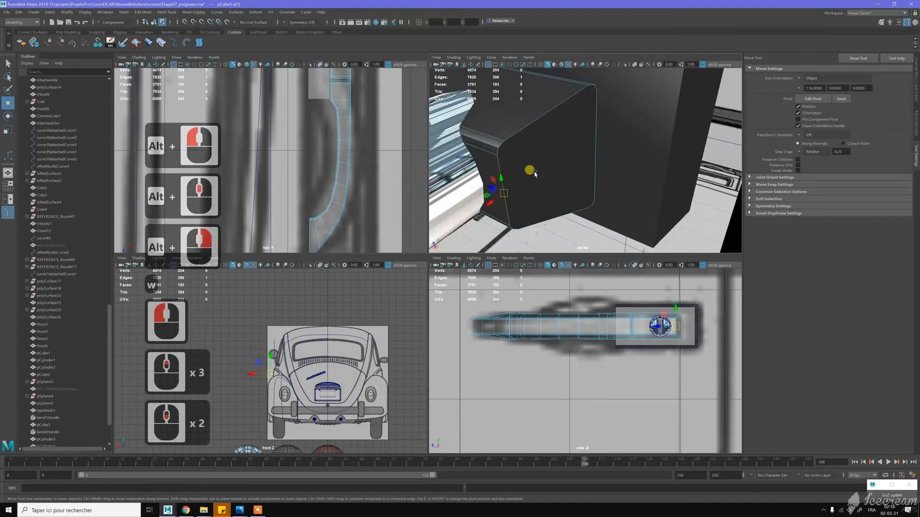
left_click(499, 146, "shift")
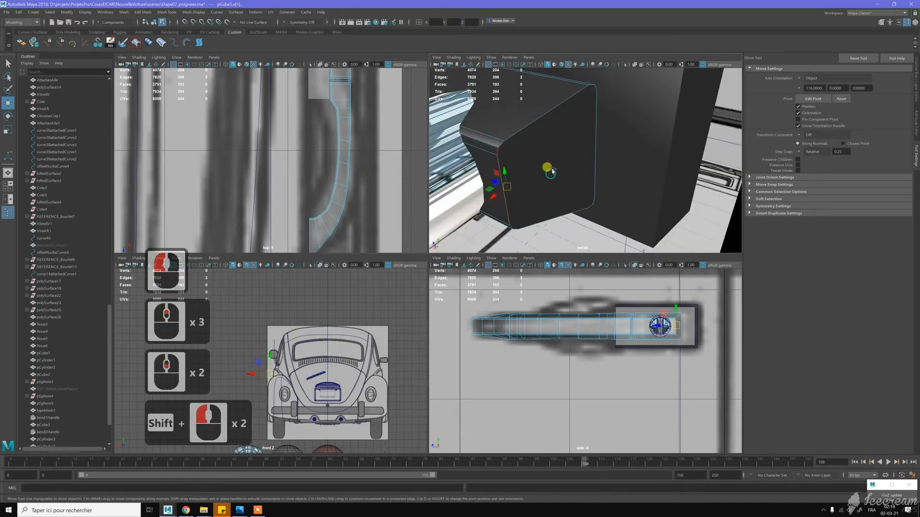
middle_click_drag(554, 164, 612, 78, "alt")
right_click_drag(612, 78, 617, 104, "alt")
middle_click_drag(618, 113, 622, 94, "alt")
right_click_drag(623, 94, 625, 104, "alt")
middle_click_drag(626, 104, 623, 89, "alt")
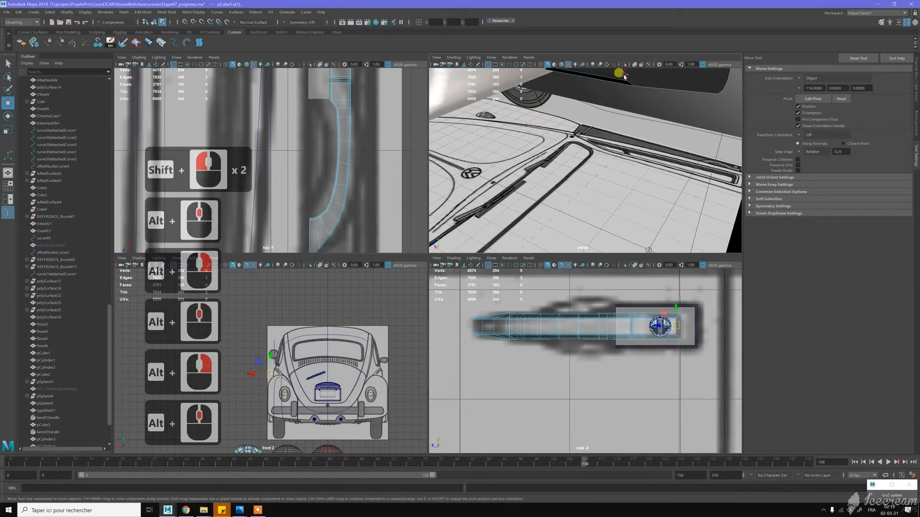
left_click(628, 83, "shift")
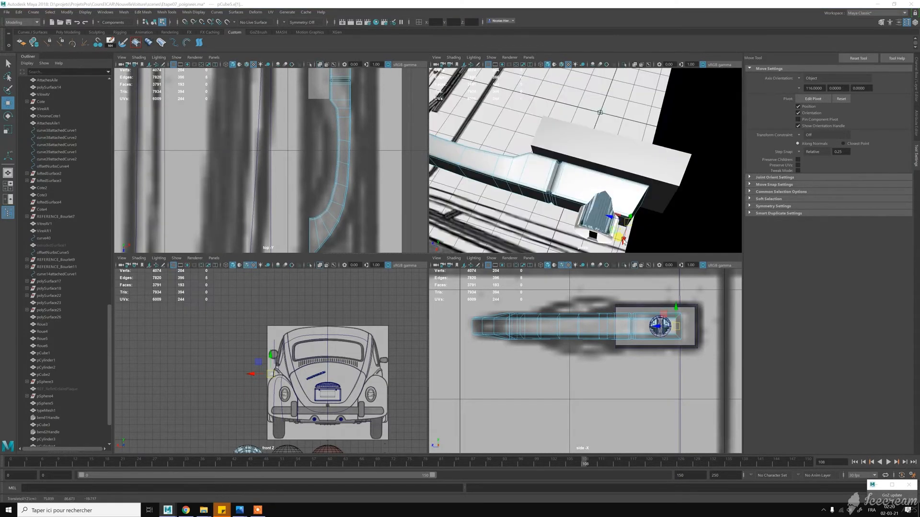
left_click_drag(622, 238, 631, 240)
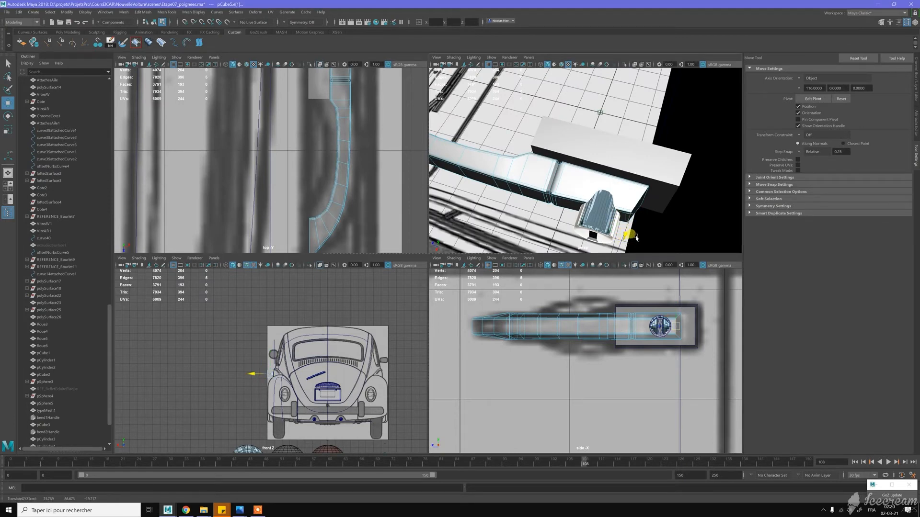
left_click_drag(635, 238, 630, 236)
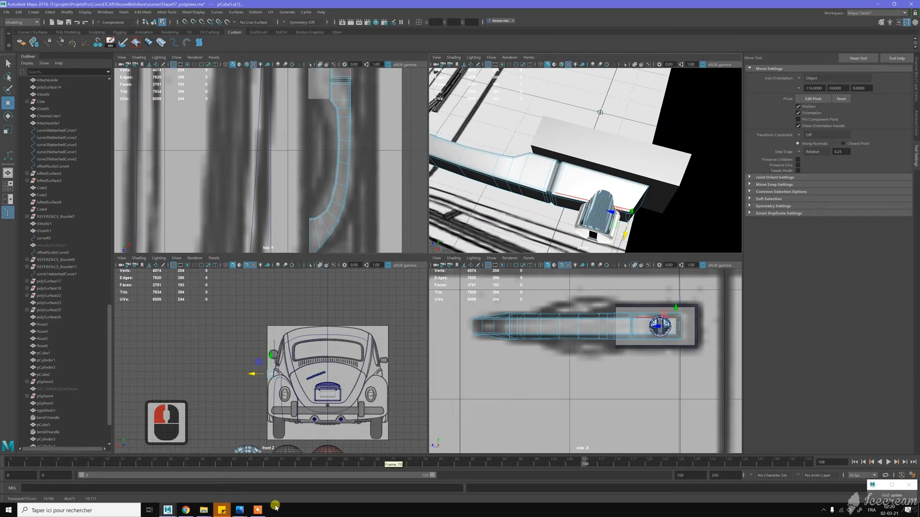
- Check the door handle reference photo and scale the keyhole button down to a smaller diameter
left_click(239, 511)
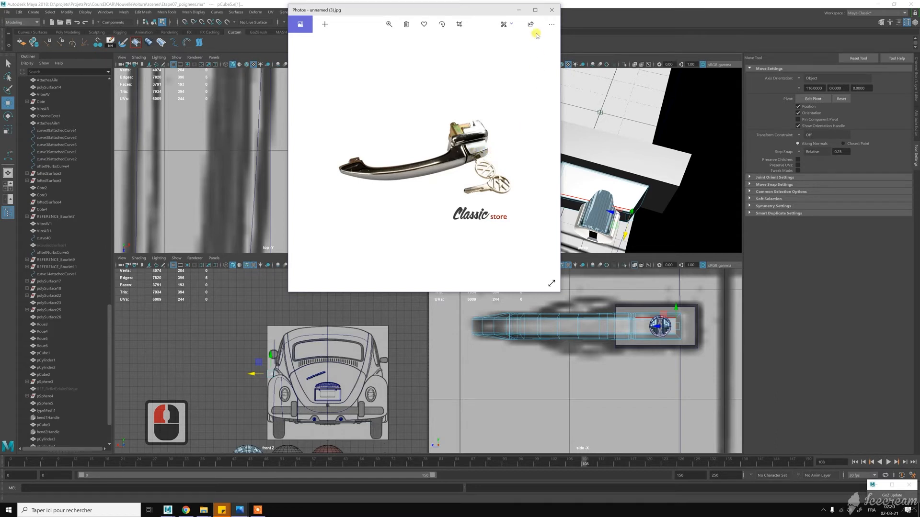
left_click(520, 10)
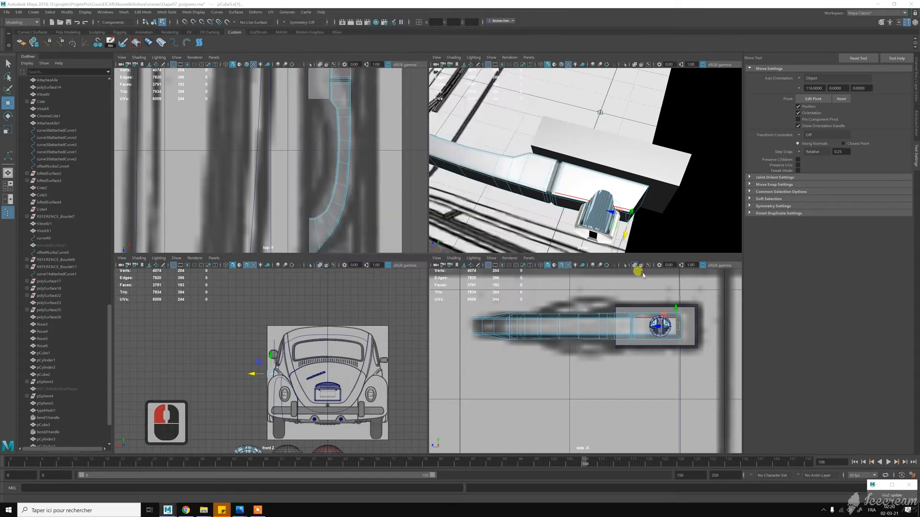
scroll(661, 335, "up", 4)
middle_click_drag(664, 302, 594, 315, "alt")
scroll(594, 315, "up", 3, "alt")
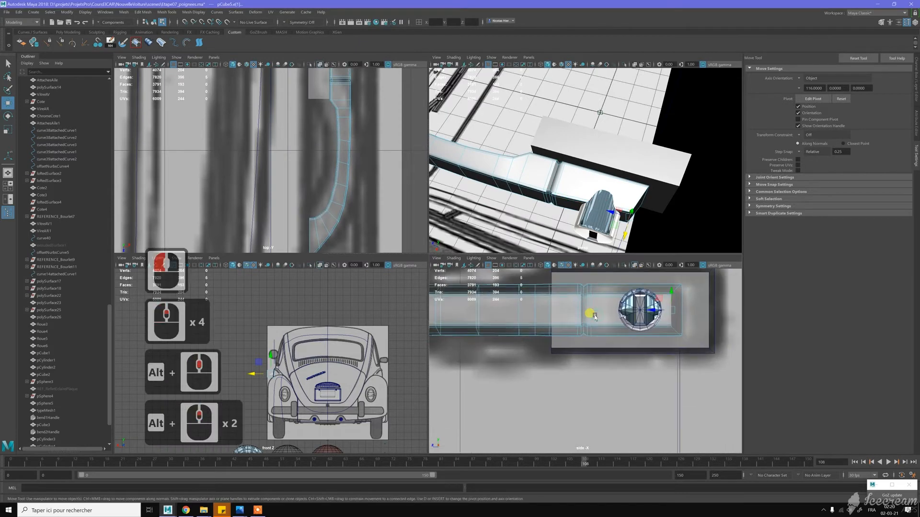
key("w")
right_click_drag(625, 306, 624, 293)
left_click(625, 294)
key("r")
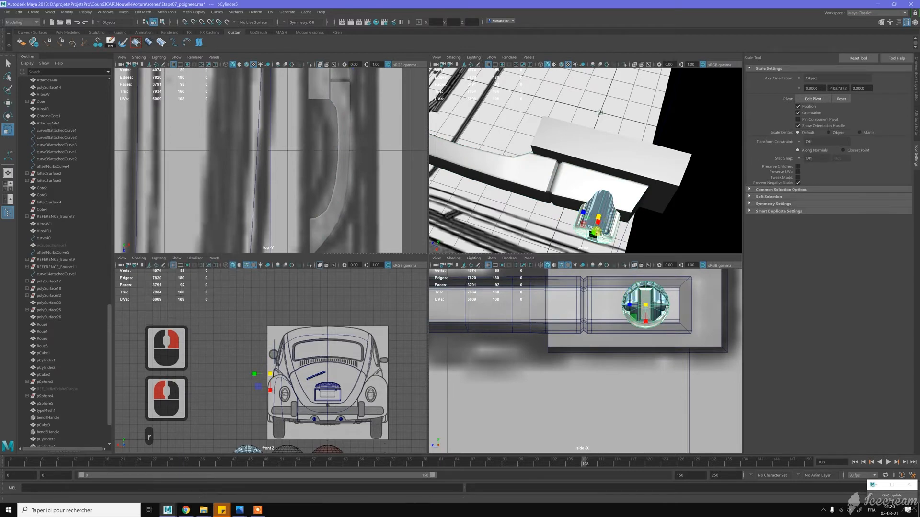
left_click_drag(594, 234, 601, 232, "ctrl")
- Select the grip's end face beside the keyhole button, convert it to its border edges and bevel them
left_click_drag(609, 191, 644, 165, "alt")
middle_click_drag(644, 166, 632, 186, "alt")
mouse_move(632, 185)
left_mouse_down("alt")
mouse_move(582, 174)
mouse_move(642, 186)
left_mouse_up("alt")
key("w")
left_click(651, 144)
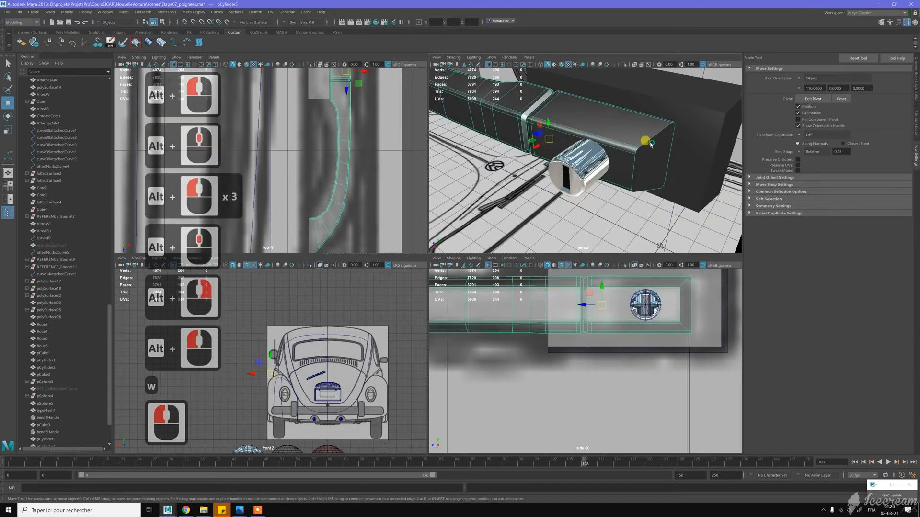
right_click_drag(652, 145, 651, 124)
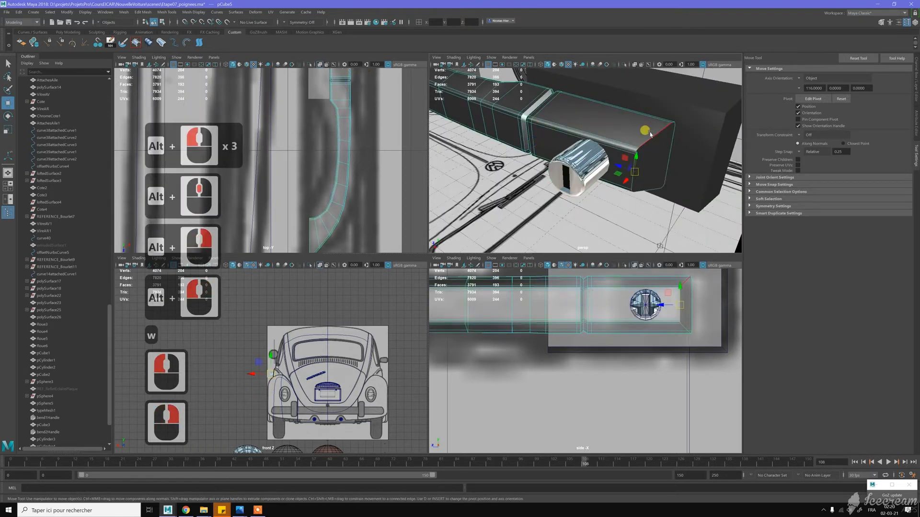
left_click(651, 134)
right_click_drag(659, 163, 659, 183)
left_click(657, 172)
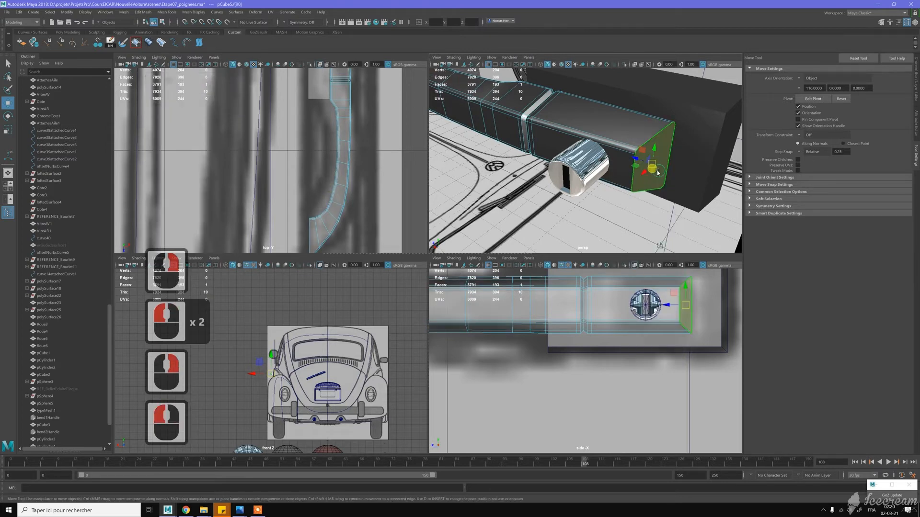
key("ctrl+F10")
right_click_drag(658, 172, 690, 172, "shift")
- Set the end-face bevel to a fraction of 2 with 2 segments
left_click_drag(607, 184, 615, 187)
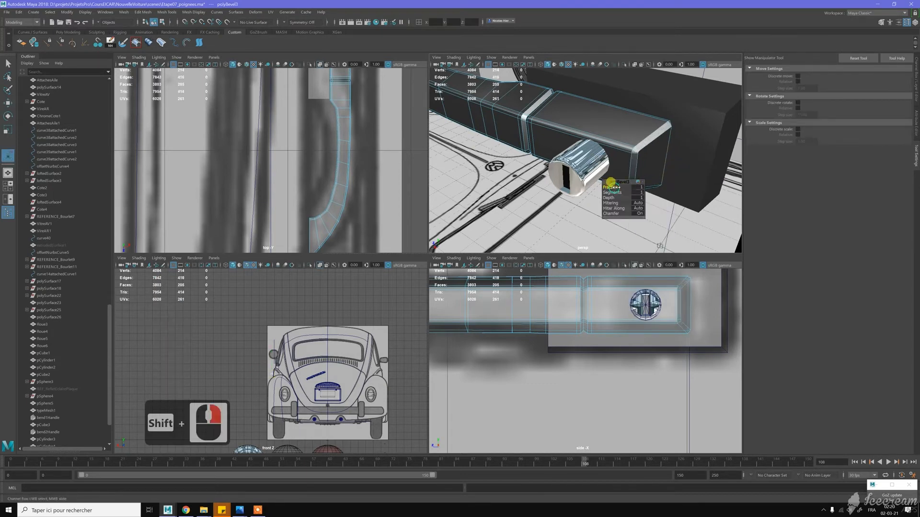
double_click(640, 190)
type("2")
key("Return")
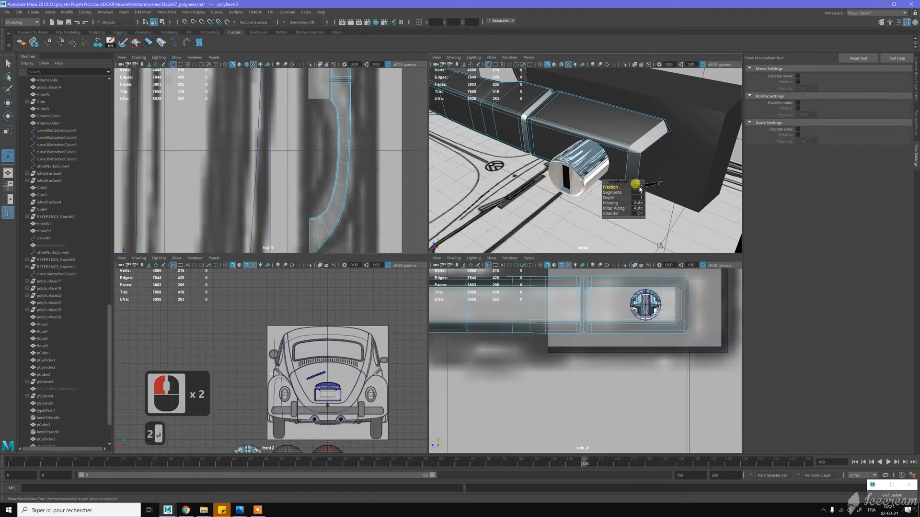
left_click_drag(618, 192, 621, 192)
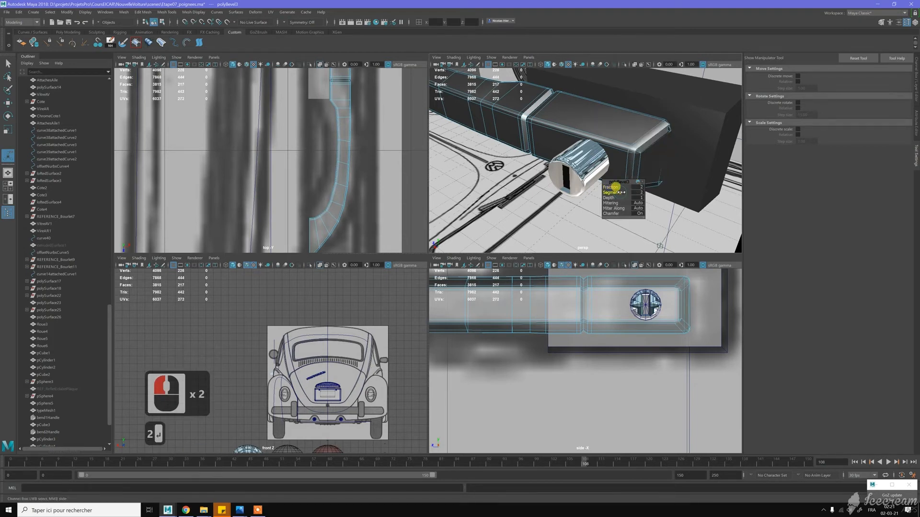
- Set the end-face bevel's fraction to 1.5 and check the beveled corners up close
left_click_drag(636, 158, 611, 183, "alt")
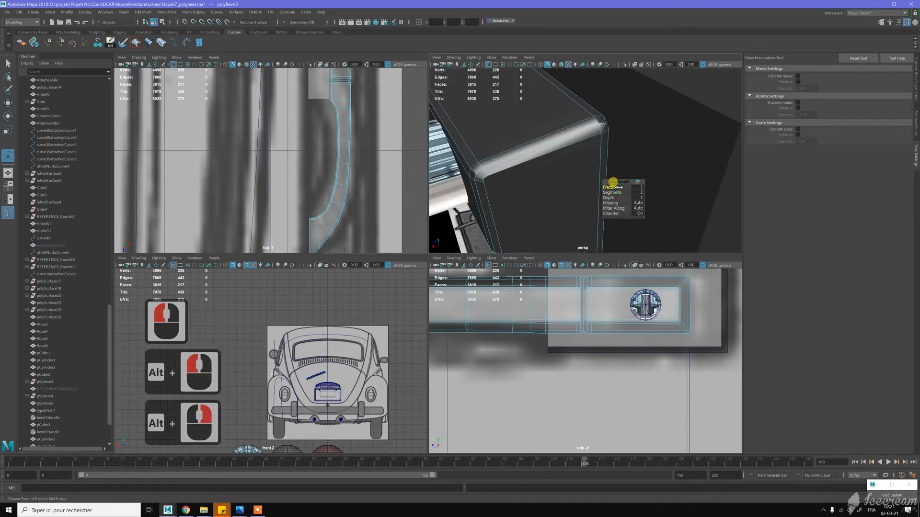
left_click_drag(619, 185, 617, 160, "alt")
middle_click_drag(617, 161, 614, 166, "alt")
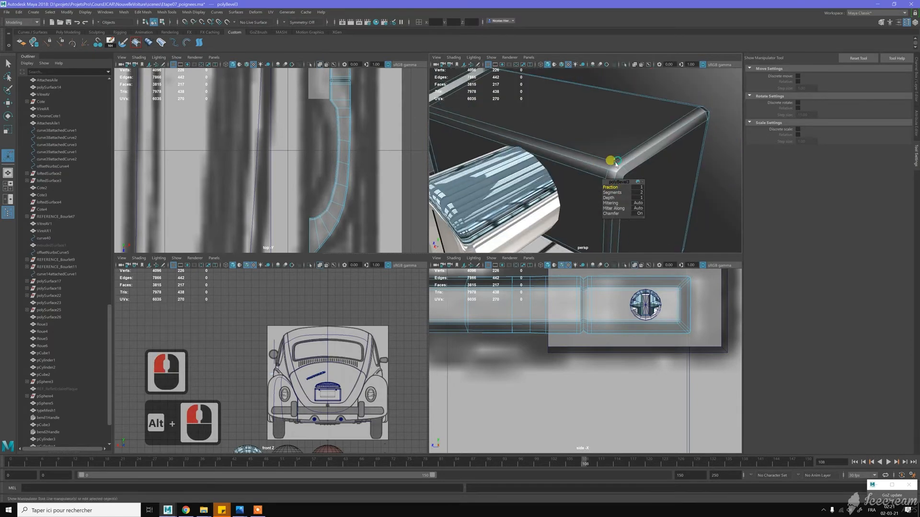
left_click(637, 188)
type("1.5")
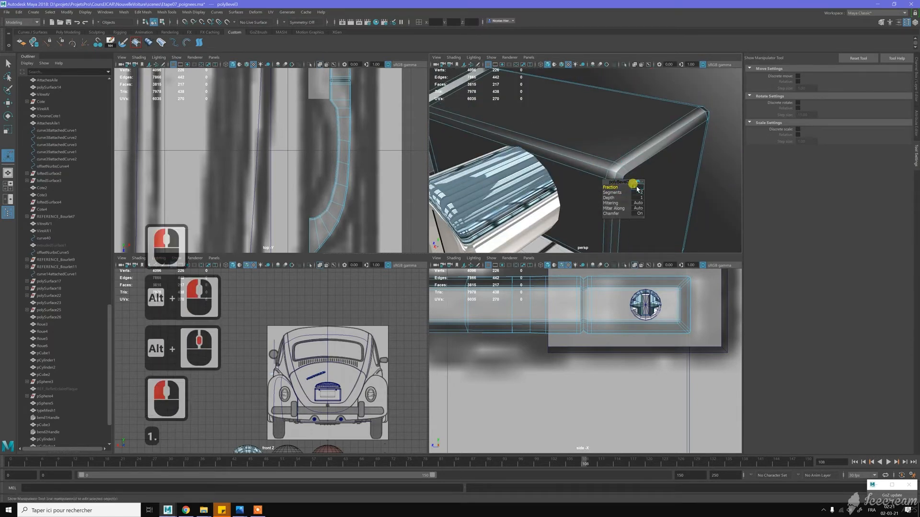
key("Return")
left_click_drag(629, 120, 593, 153, "alt")
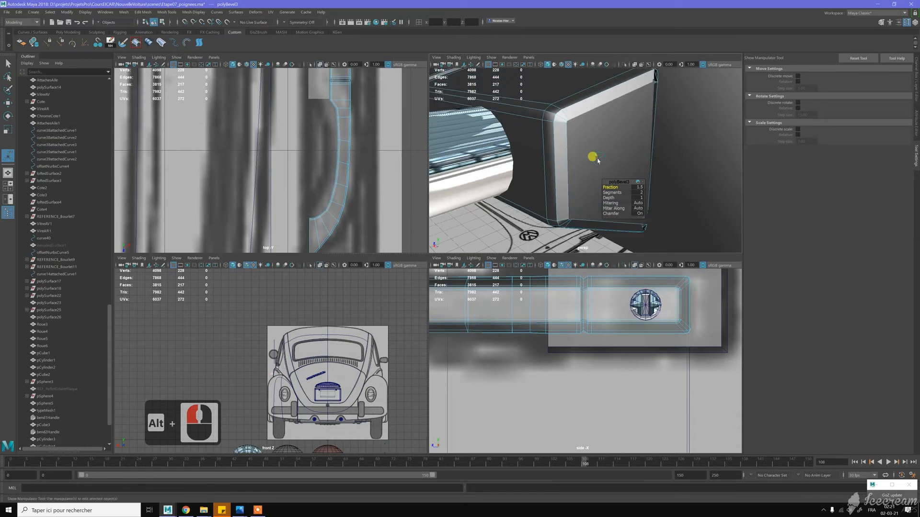
middle_click_drag(594, 154, 597, 161, "alt")
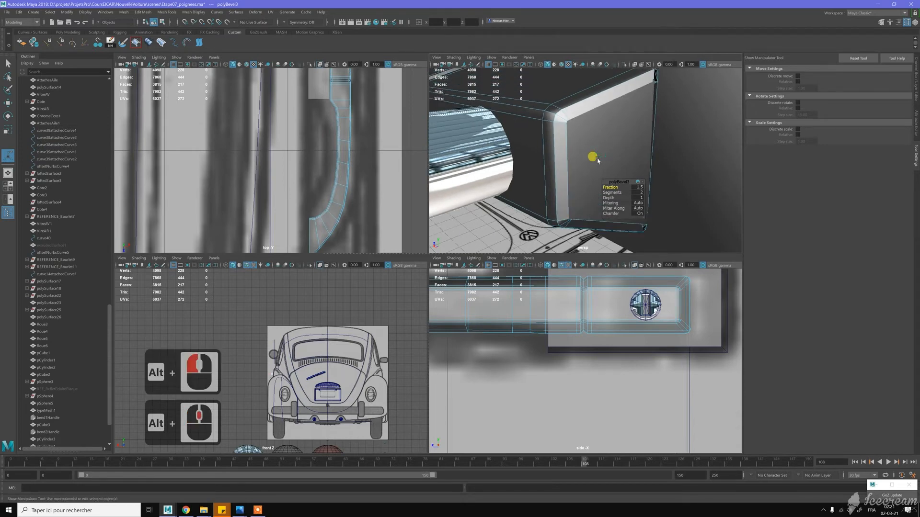
- Select the whole grip and isolate it in the perspective view
key("w")
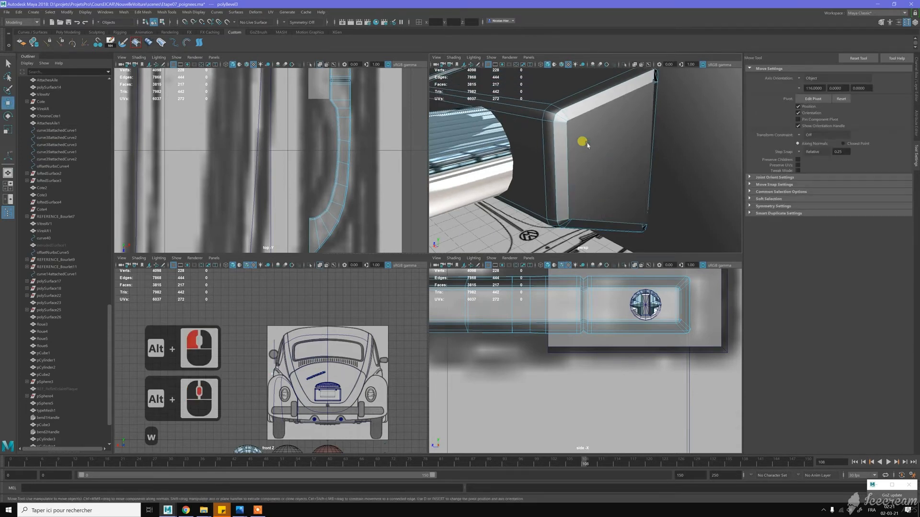
right_click(589, 145)
left_click(589, 153)
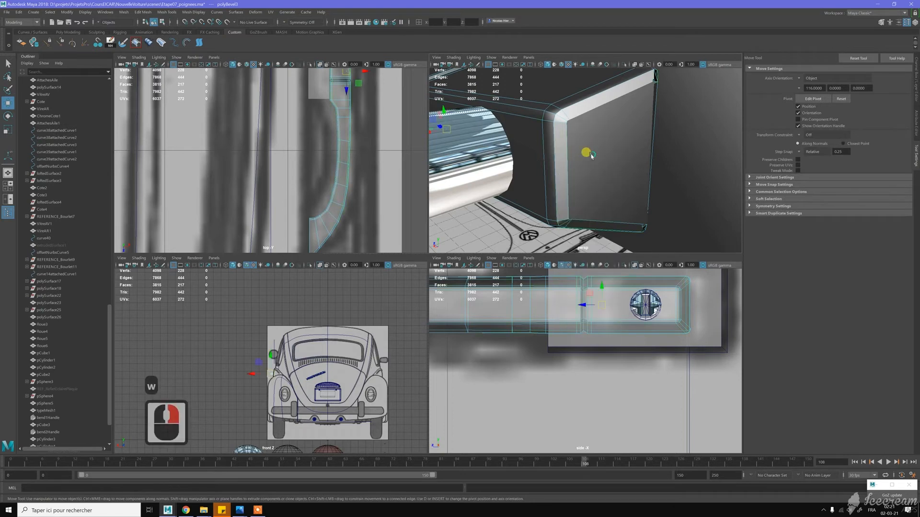
key("ctrl+1")
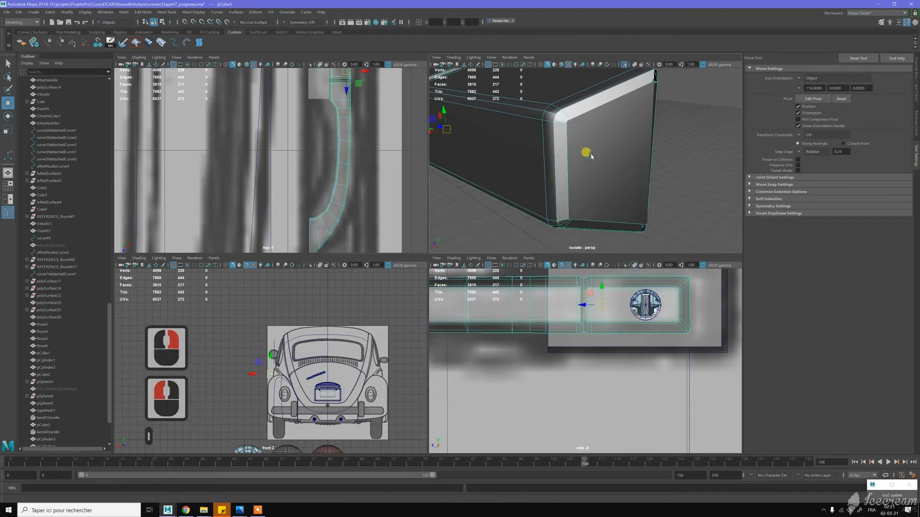
- Merge the three clustered vertices at the upper front corner of the grip's end face
right_click_drag(594, 123, 560, 120)
left_click_drag(570, 130, 581, 177)
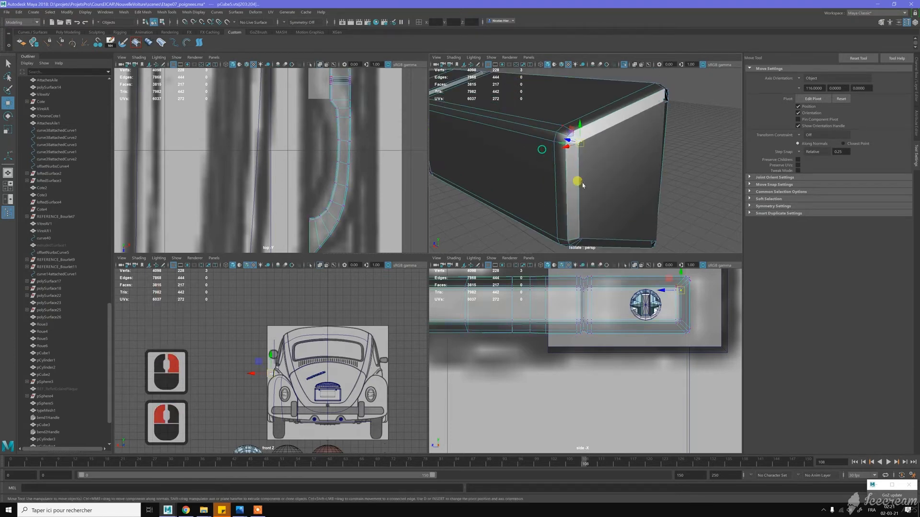
right_click_drag(597, 190, 600, 158, "shift")
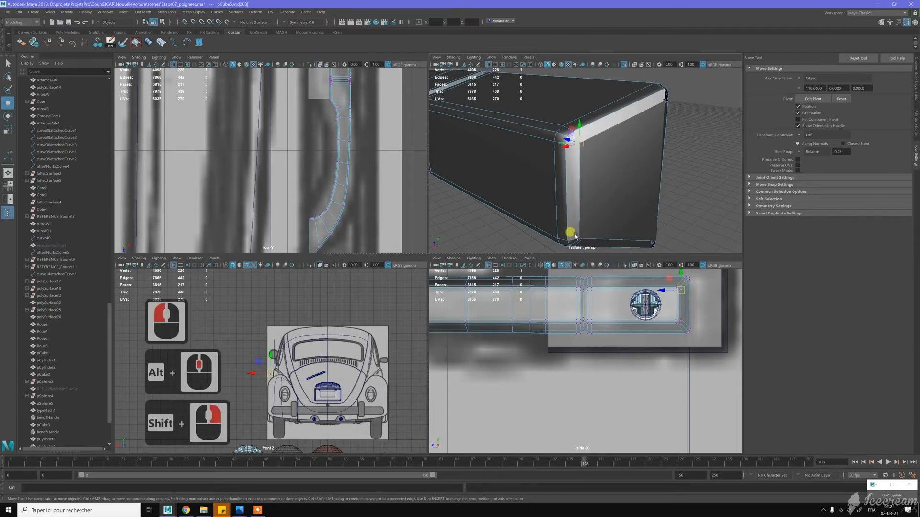
- Merge the clustered vertices at the lower front corner of the grip's end face
left_click_drag(579, 240, 599, 231)
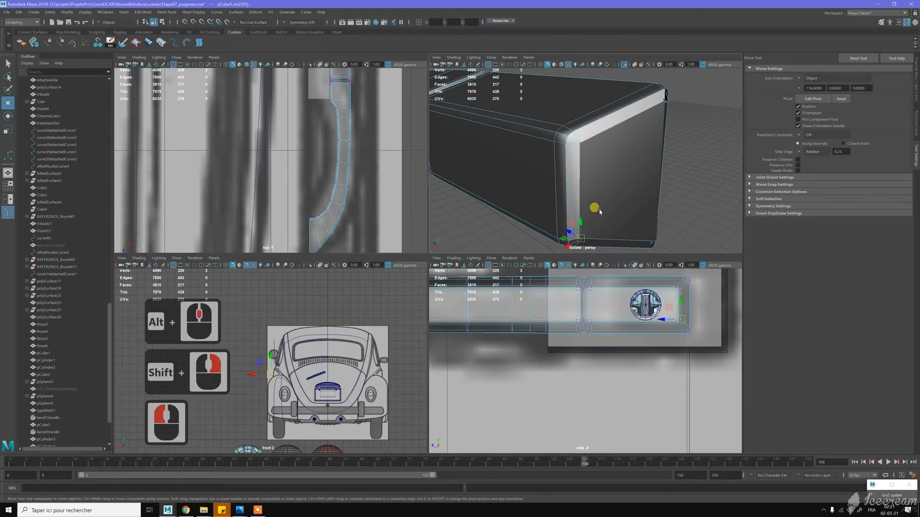
middle_click_drag(600, 210, 602, 190, "alt")
right_click_drag(602, 190, 609, 229, "alt")
middle_click_drag(609, 229, 610, 206, "alt")
left_click(585, 235)
left_click(550, 173)
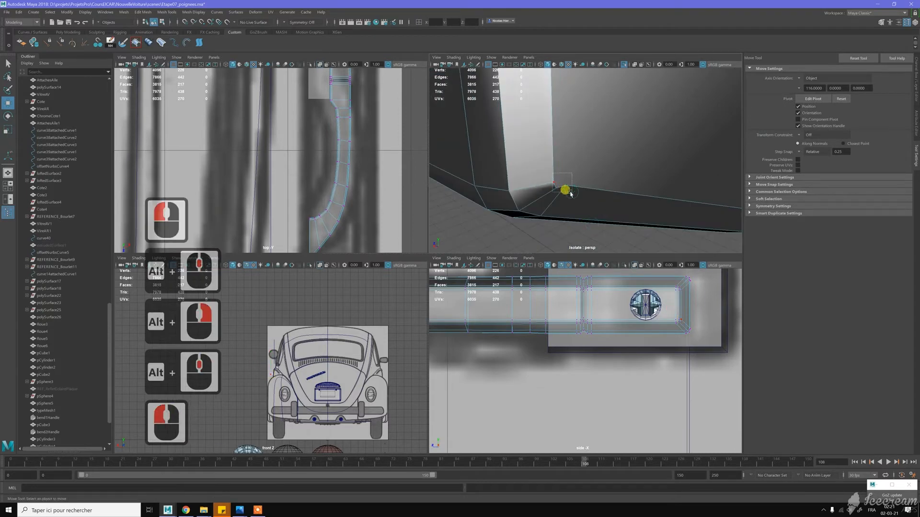
left_click_drag(570, 194, 571, 193)
right_click_drag(602, 169, 601, 149, "shift")
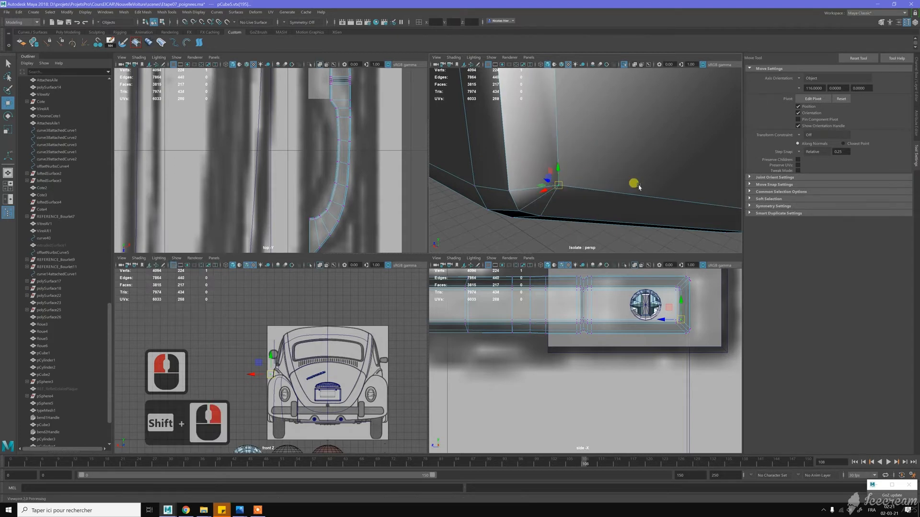
- Merge the three clustered vertices at the lower rear corner of the grip's end, on its door side
middle_click_drag(611, 188, 584, 189, "alt")
left_click_drag(589, 190, 543, 189, "alt")
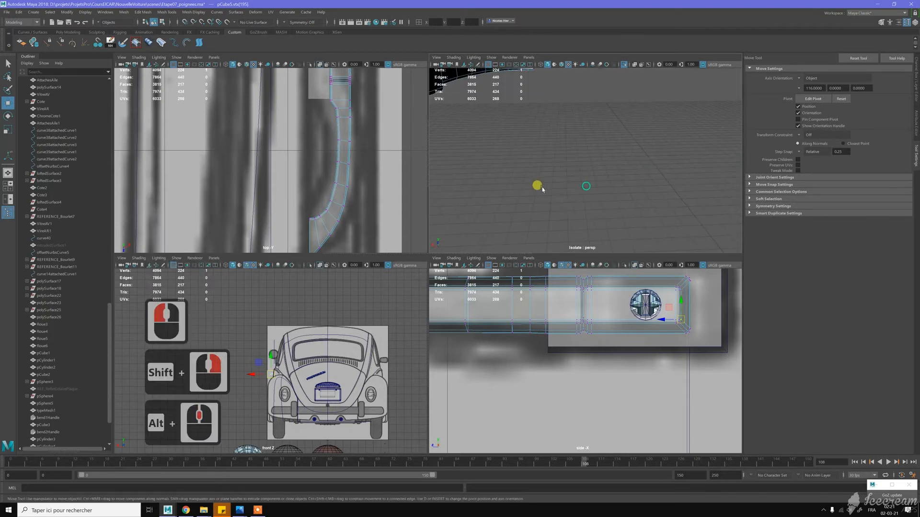
scroll(577, 188, "down", 3)
middle_click_drag(577, 187, 601, 190, "alt")
right_click_drag(623, 194, 636, 194, "alt")
left_click_drag(632, 194, 575, 179, "alt")
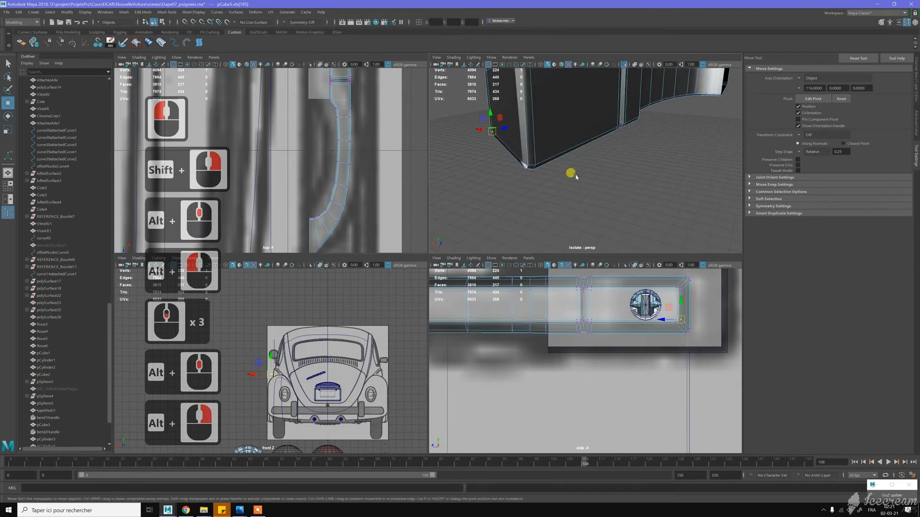
middle_click_drag(576, 178, 603, 179, "alt")
right_click_drag(579, 174, 613, 209, "alt")
left_click_drag(608, 216, 618, 206, "alt")
middle_click_drag(629, 190, 585, 209, "alt")
right_click_drag(584, 210, 597, 208, "alt")
left_click_drag(598, 208, 606, 210, "alt")
middle_click_drag(620, 171, 602, 177, "alt")
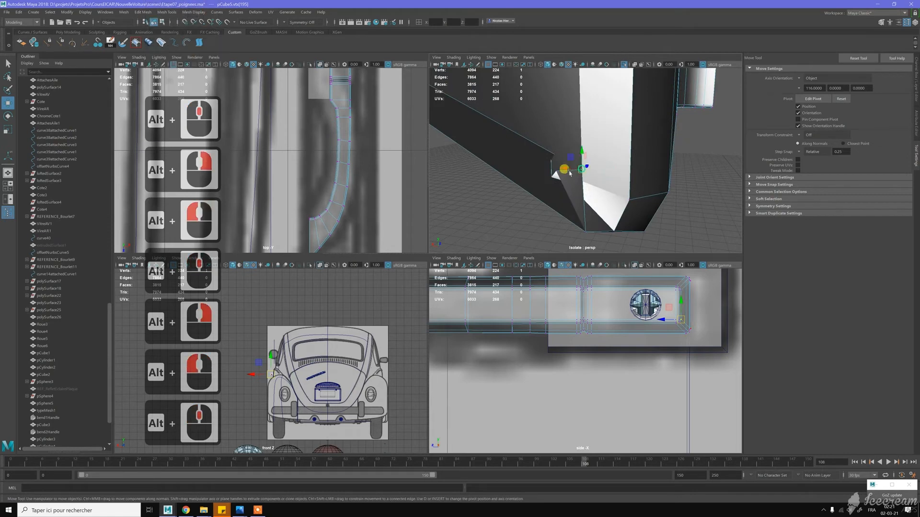
left_click(554, 174)
left_click(559, 176, "shift")
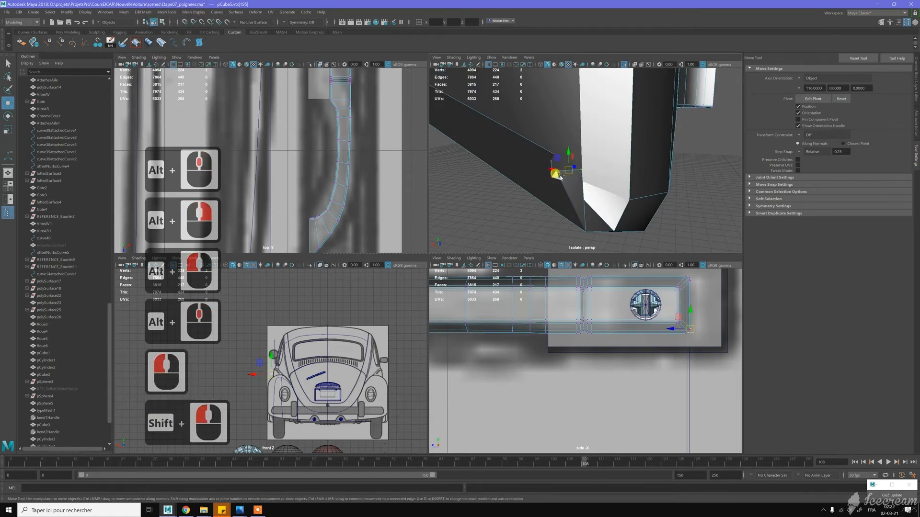
left_click(572, 185, "shift")
right_click_drag(571, 186, 577, 156, "shift")
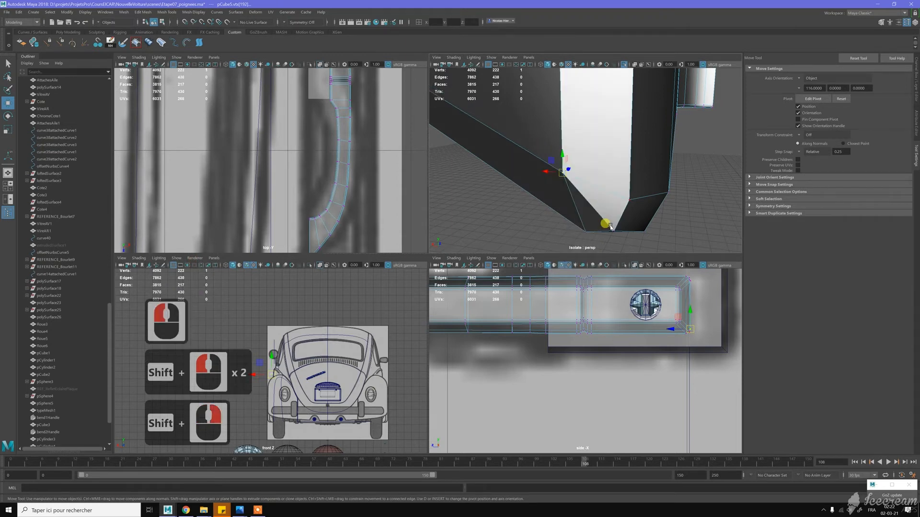
- Merge the three clustered vertices at the upper rear corner of the grip's end, on its door side
scroll(577, 209, "down", 3)
middle_click_drag(573, 187, 566, 209, "alt")
left_click(566, 209)
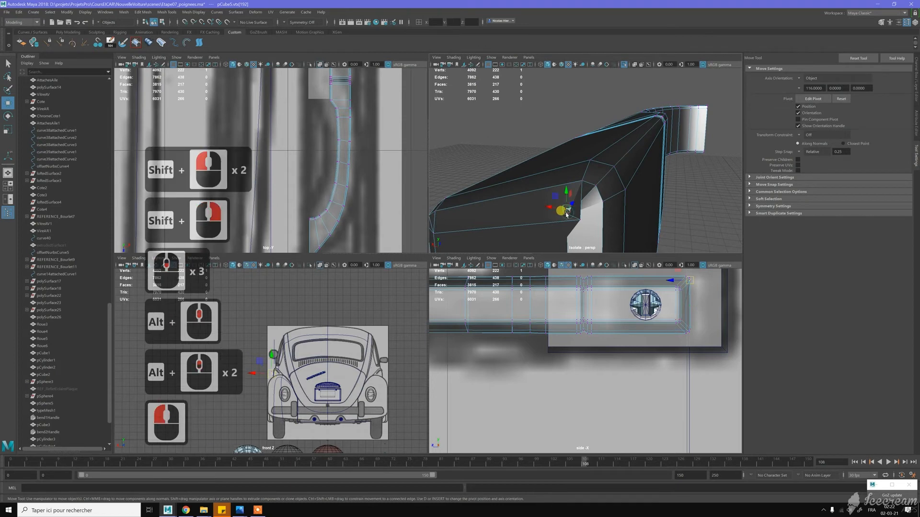
left_click(582, 220, "shift")
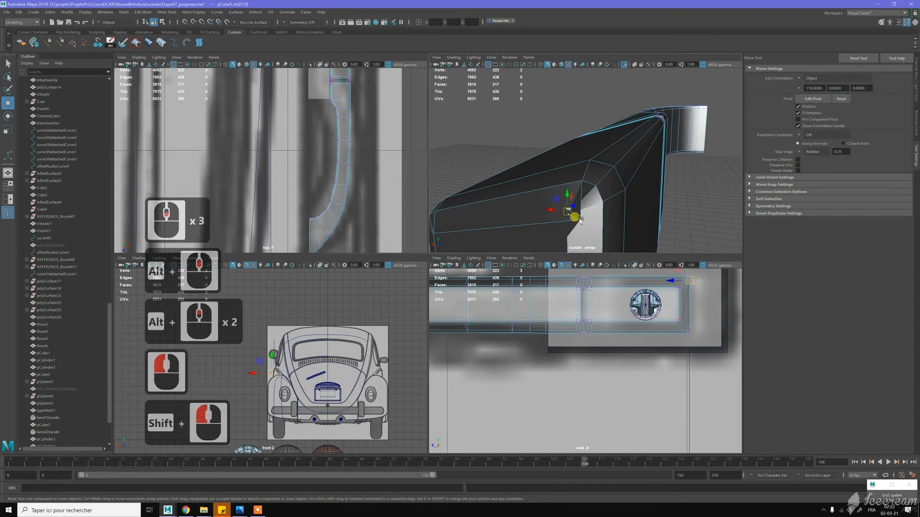
left_click(594, 211, "shift")
right_click(593, 216, "shift")
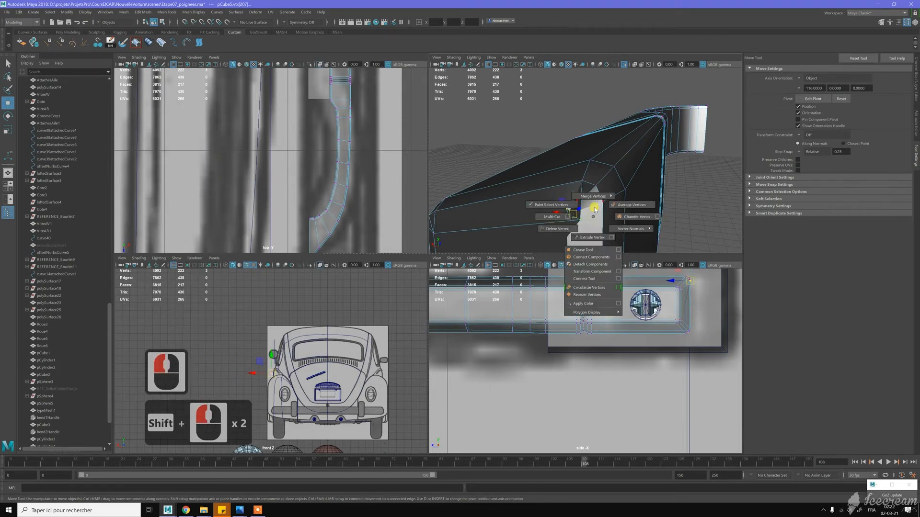
right_click(597, 183, "shift")
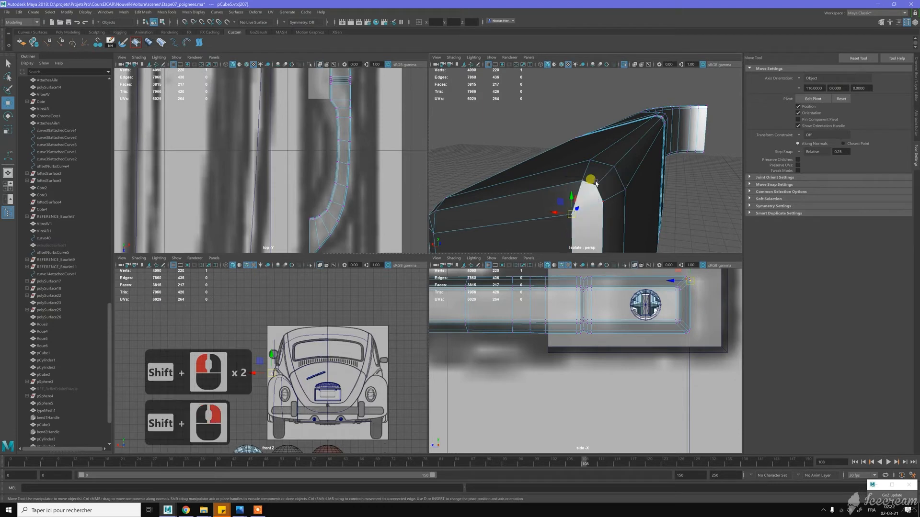
- Return the grip to object mode and examine its end face, long side and groove from several angles
key("w")
scroll(592, 184, "down", 3)
left_click_drag(573, 186, 547, 186, "alt")
scroll(527, 189, "down", 2, "alt")
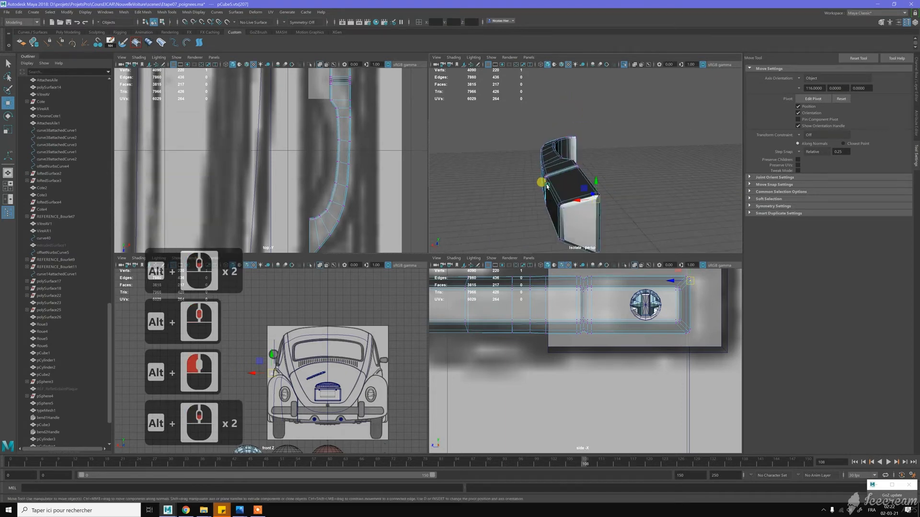
key("w")
right_click_drag(569, 179, 620, 156)
left_click(618, 156)
left_click_drag(606, 164, 627, 189, "alt")
scroll(623, 188, "up", 4, "alt")
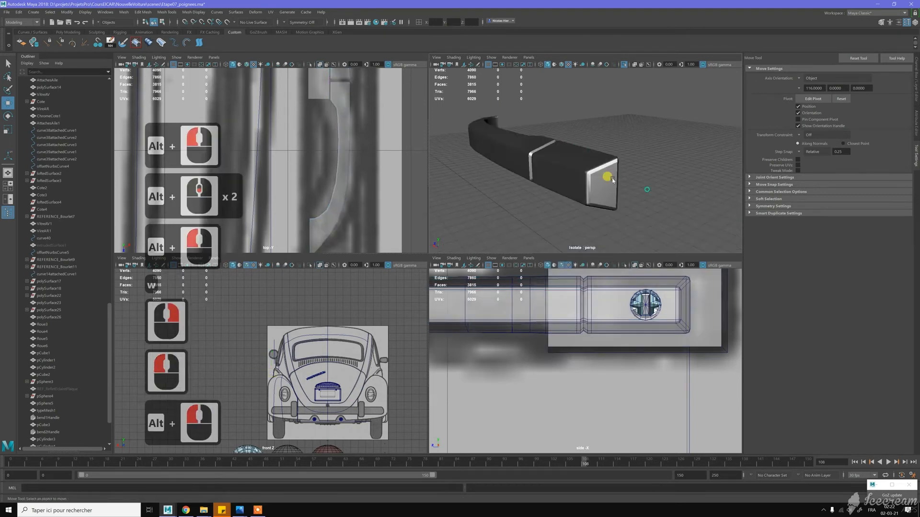
left_click(603, 181)
scroll(622, 183, "down", 2)
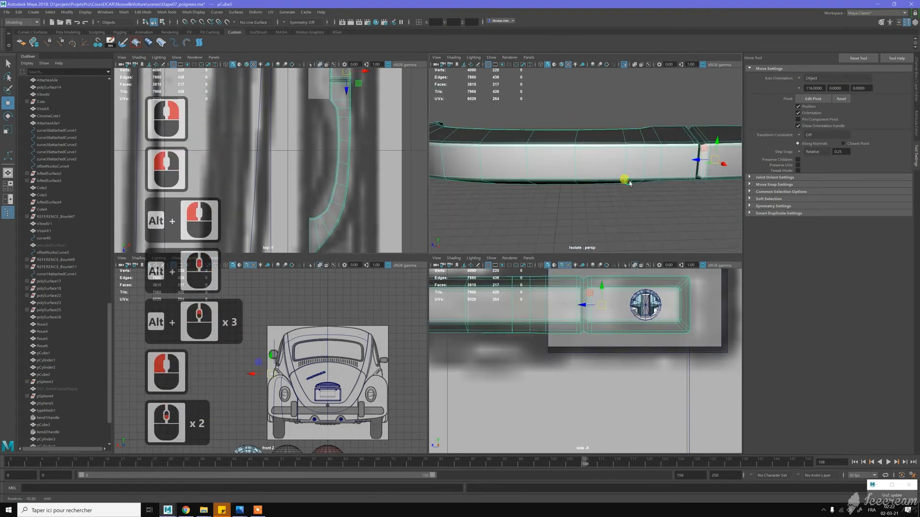
left_click_drag(629, 183, 621, 152, "alt")
left_click(628, 212)
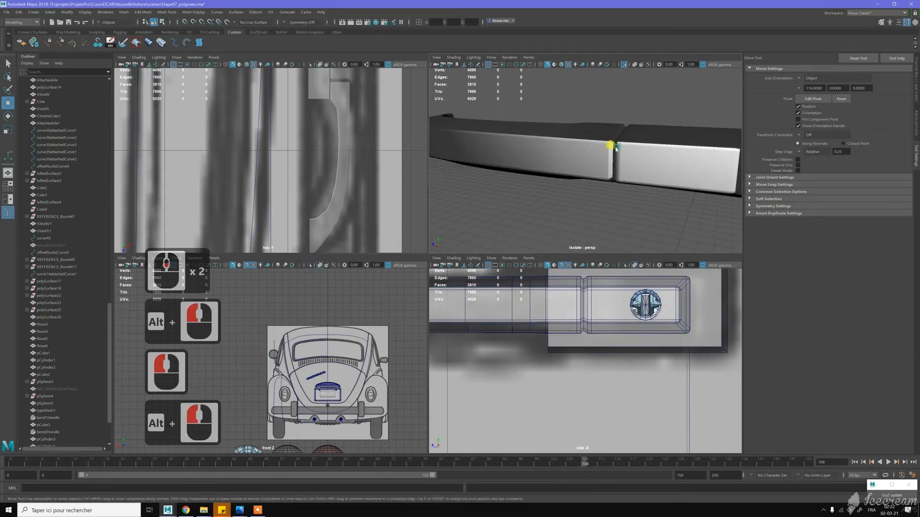
- Soften all edges of the grip, then deselect it
left_click(613, 147)
right_click(652, 164, "shift")
right_click_drag(651, 164, 703, 168, "shift")
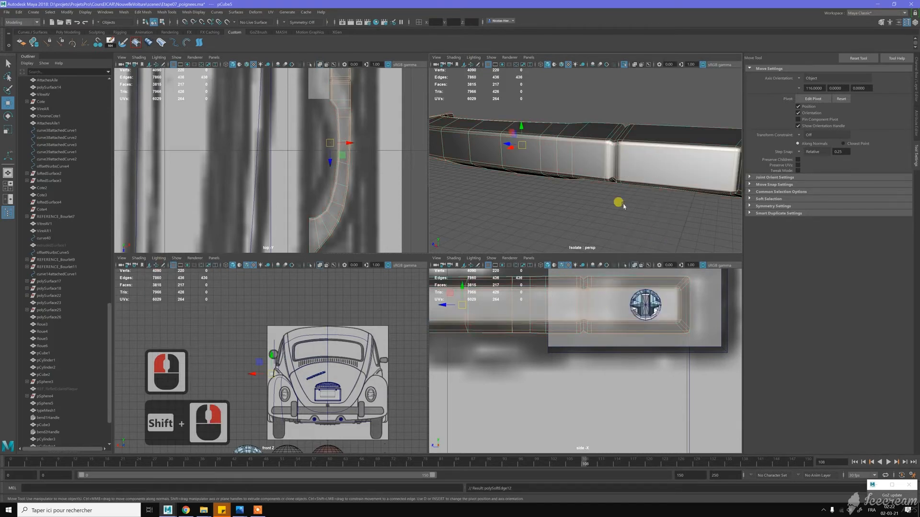
left_click(624, 196)
left_click_drag(625, 197, 643, 199, "alt")
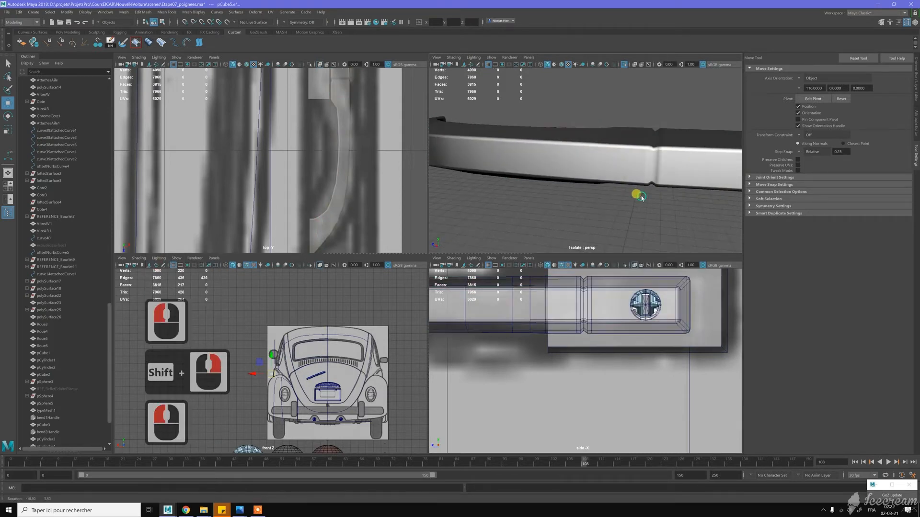
- Detach the grip's mesh along the edge loop in the groove between the bar and the lock section
left_click(656, 170)
right_click_drag(658, 171, 654, 144)
left_click(657, 142)
double_click(658, 189)
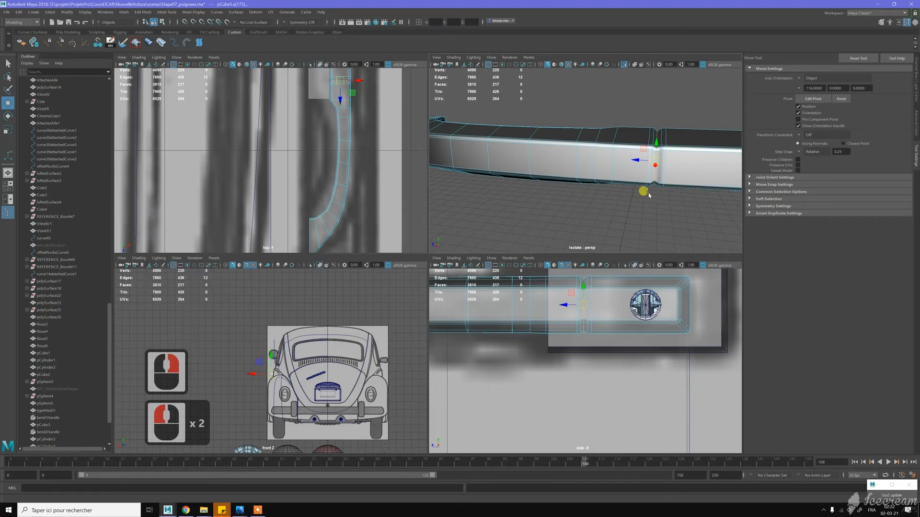
right_click_drag(650, 194, 644, 300, "shift")
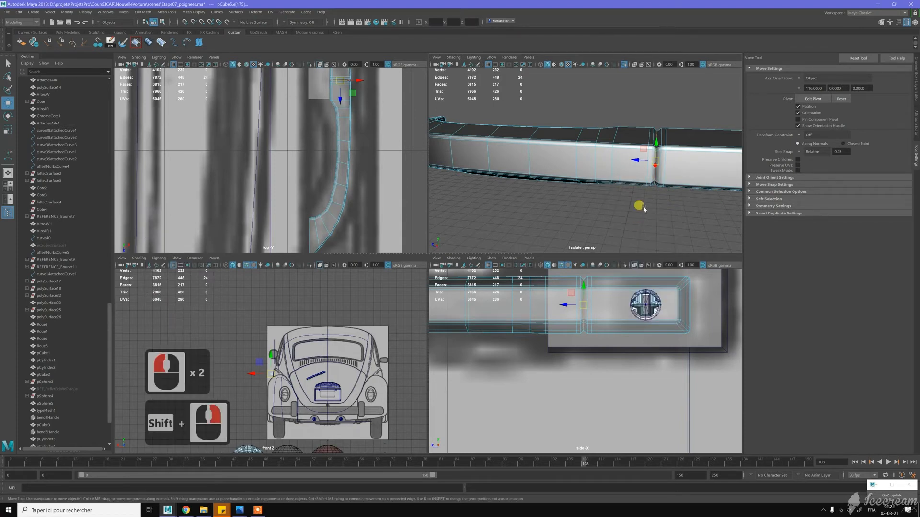
- Exit the grip's isolated view and select the mounting block behind the lock section
key("w")
right_click_drag(623, 143, 644, 114)
left_click(644, 115)
scroll(644, 170, "down", 2)
left_click_drag(635, 174, 621, 147, "alt")
left_click_drag(539, 126, 661, 143, "alt")
left_click(624, 65)
left_click_drag(643, 105, 617, 123, "alt")
left_click(632, 135)
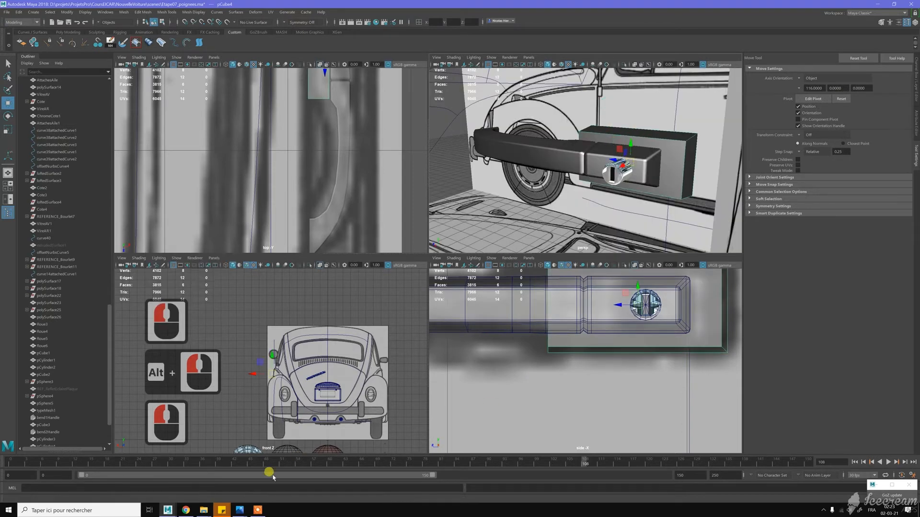
- Switch to Photos to check the door handle reference picture, and return to Maya
left_click(240, 511)
mouse_move(239, 512)
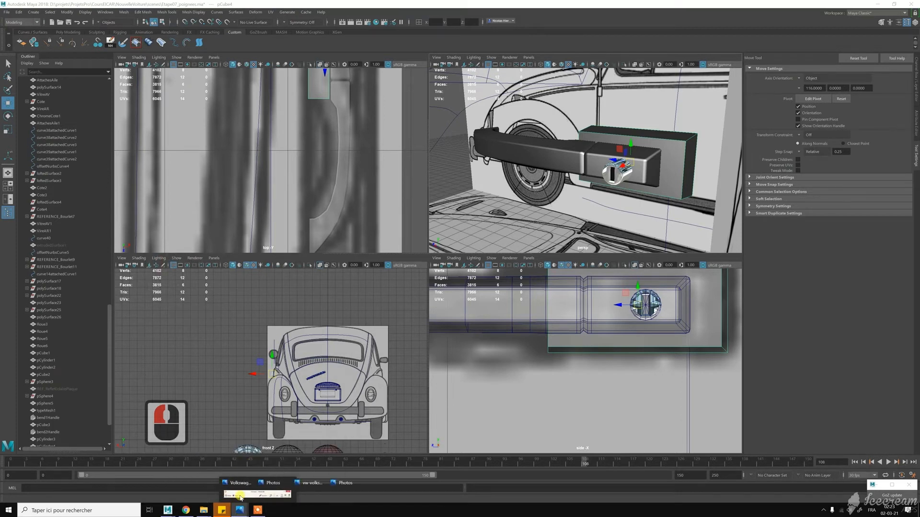
left_click(236, 467)
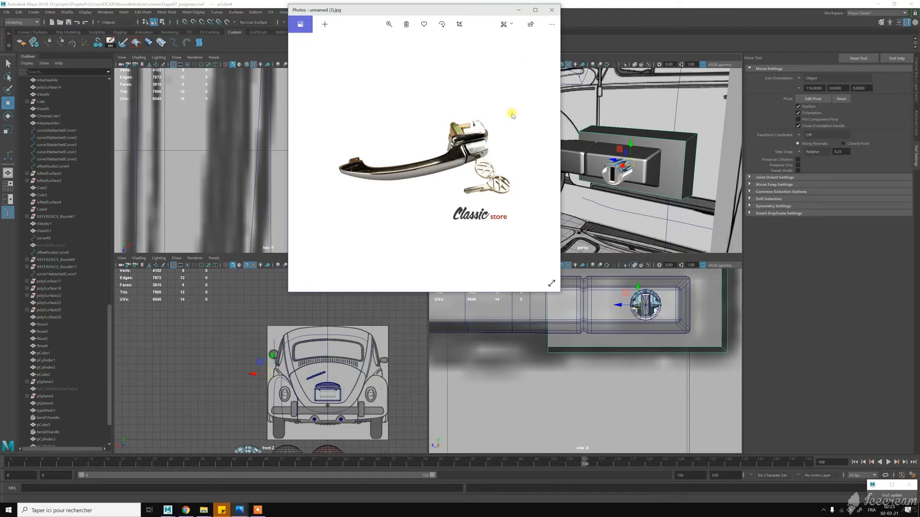
left_click(520, 11)
- Bevel the mounting block's four corner edges with a fraction of 0.6 and 3 segments
left_click_drag(602, 144, 677, 168, "alt")
middle_click_drag(675, 149, 612, 142, "alt")
right_click(622, 129)
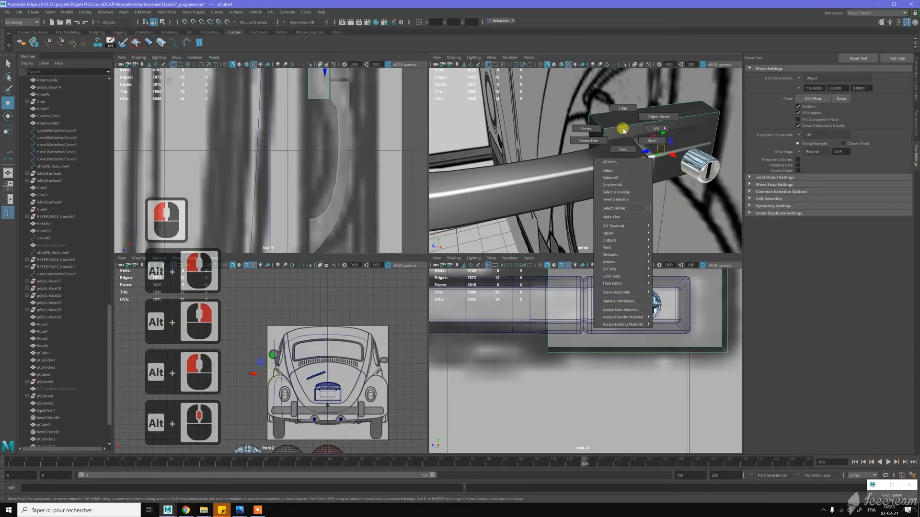
right_click(624, 117)
left_click(602, 128)
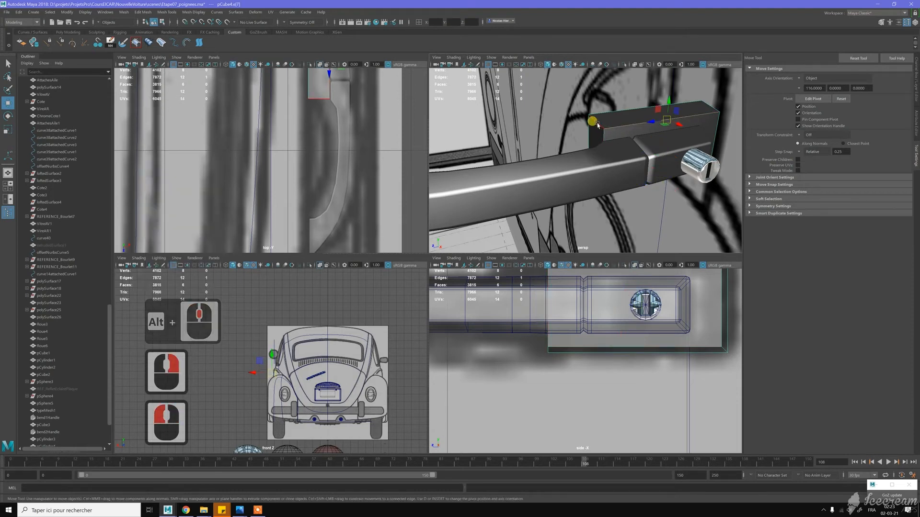
left_click(710, 108)
double_click(708, 107, "shift")
scroll(597, 150, "down", 2)
left_click_drag(575, 138, 618, 141, "alt")
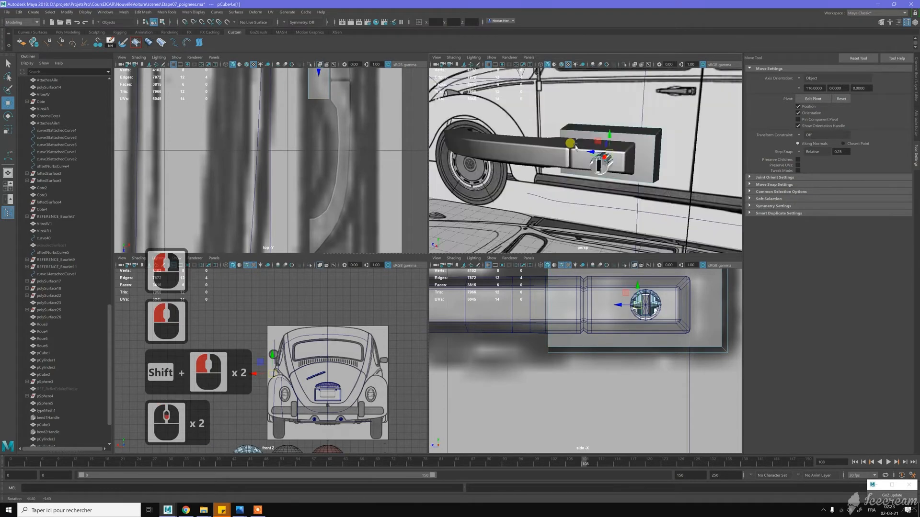
right_click(636, 142, "shift")
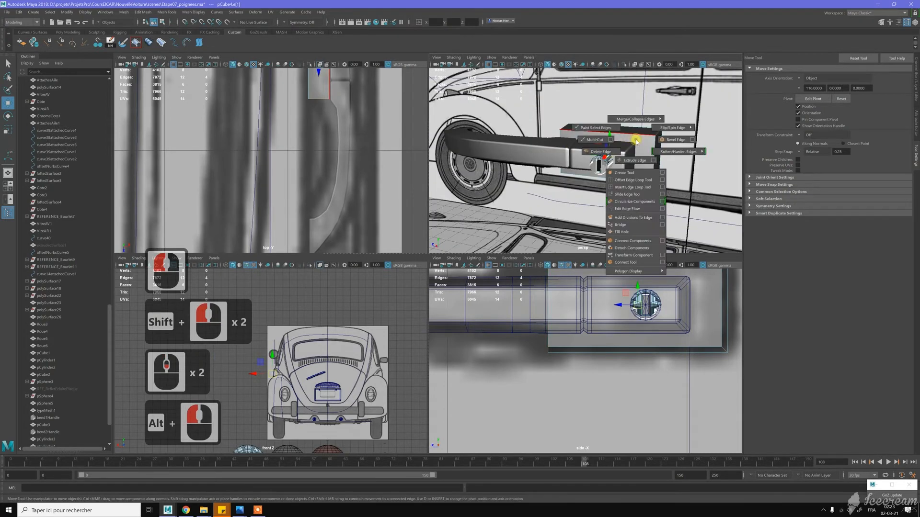
left_click(664, 140)
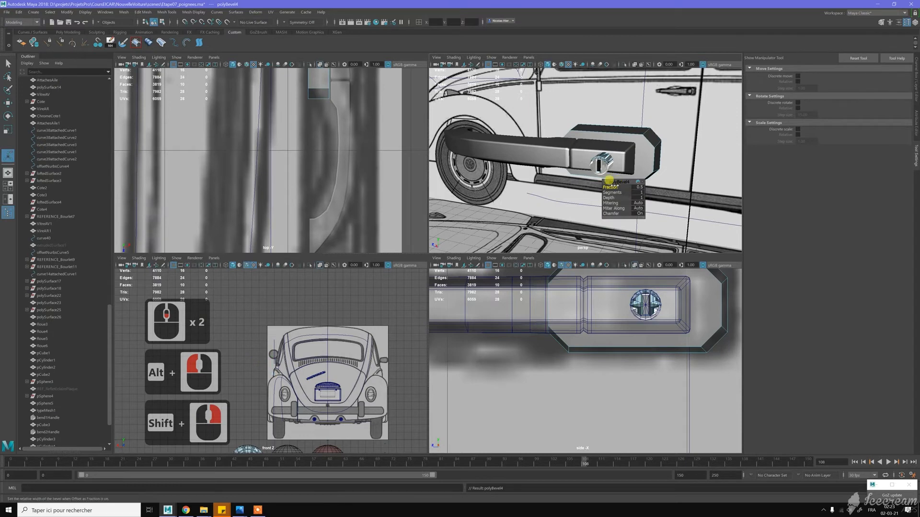
left_click_drag(615, 185, 619, 192)
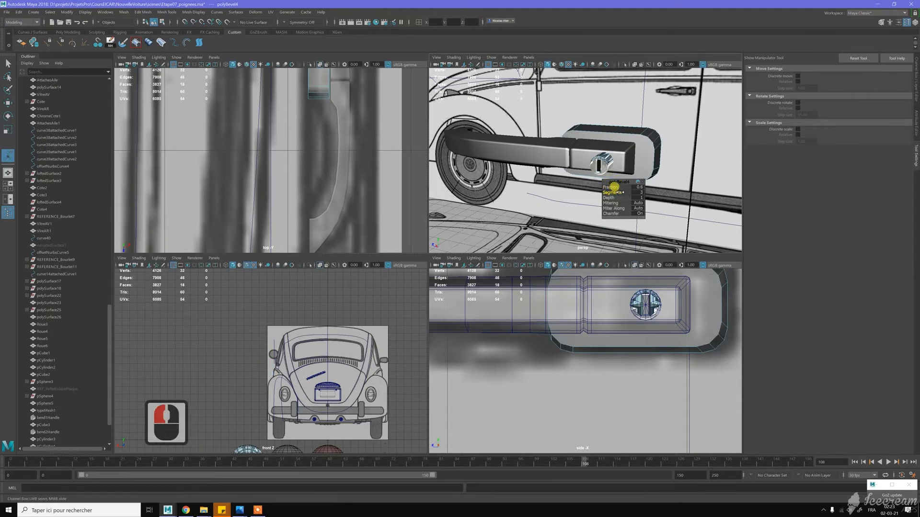
- Select the block's front face, convert the selection to its border edges and bevel them
left_click_drag(601, 127, 631, 136, "alt")
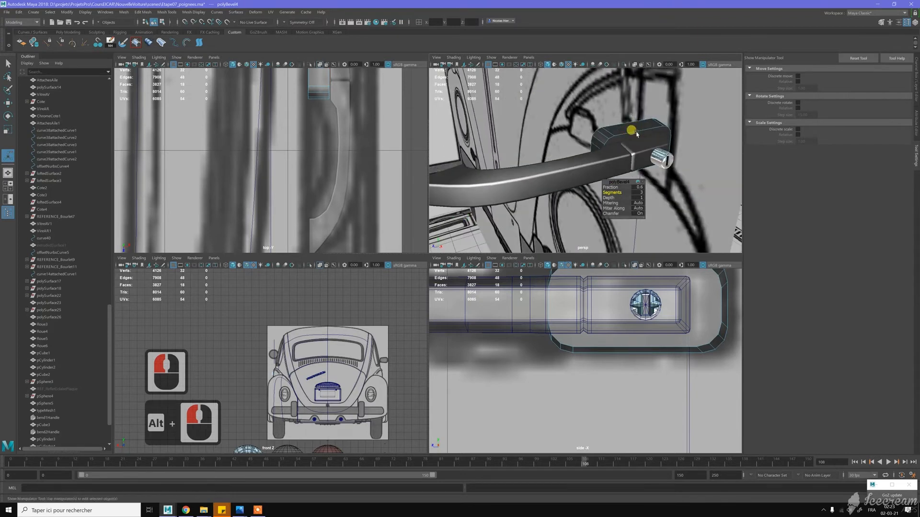
key("w")
double_click(631, 136)
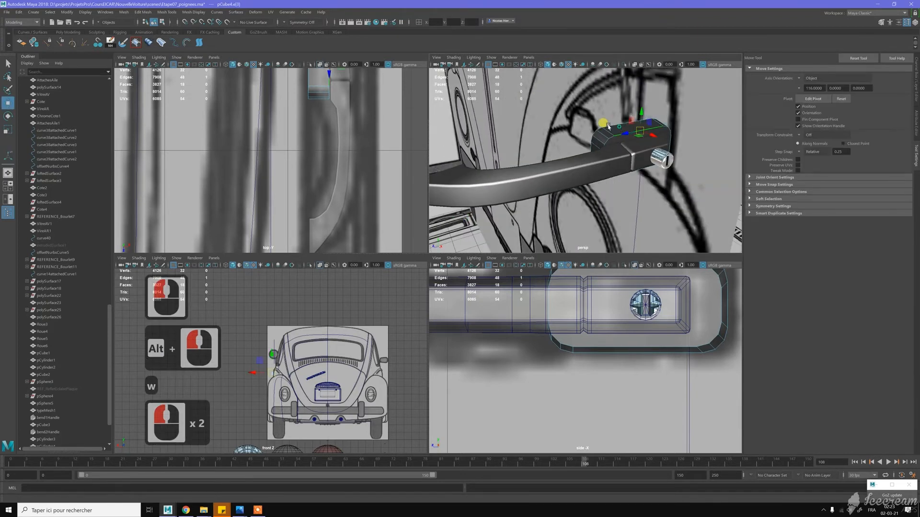
left_click_drag(608, 126, 652, 147, "alt")
right_click_drag(663, 146, 662, 161)
left_click(663, 152)
key("ctrl+F10")
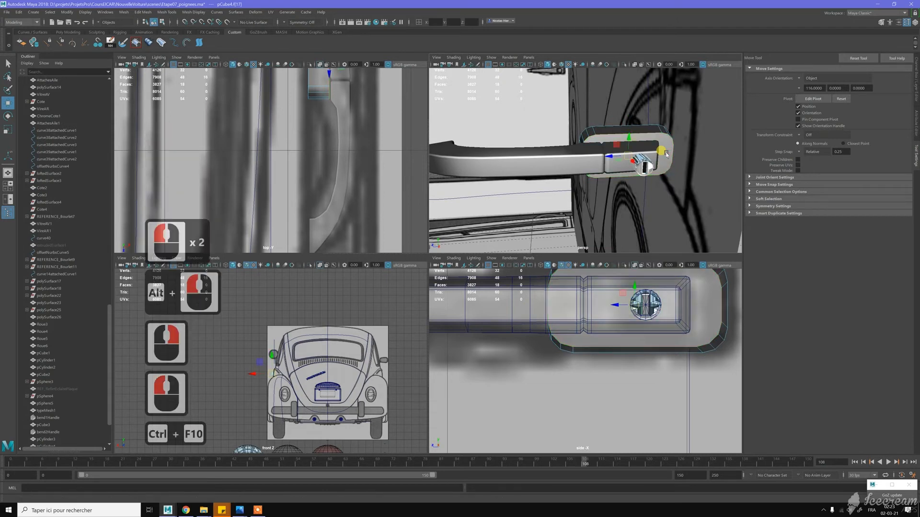
right_click_drag(664, 143, 683, 142, "shift")
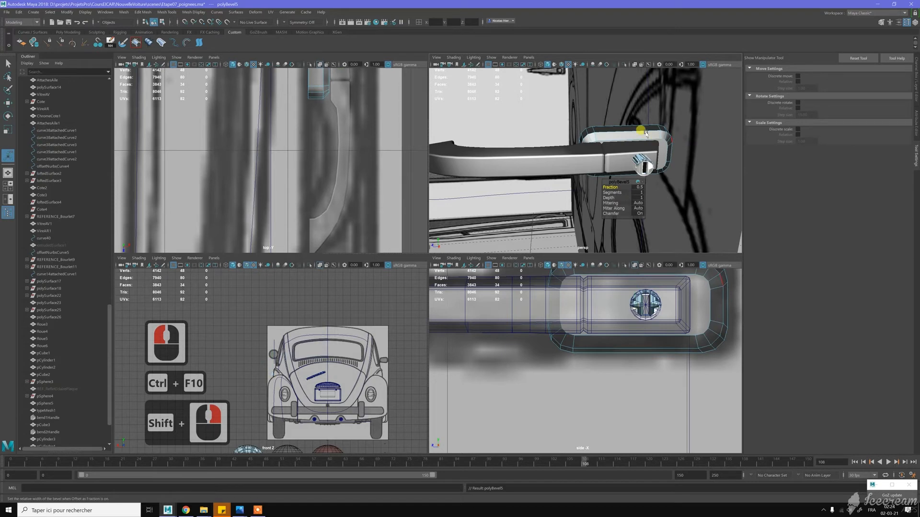
- Set the front border bevel to a fraction of 0.7 and 2 segments
left_click_drag(645, 133, 621, 165, "alt")
middle_click_drag(611, 192, 612, 147)
left_click(606, 182)
left_click_drag(612, 148, 617, 128, "alt")
middle_click_drag(617, 129, 581, 144, "alt")
scroll(581, 144, "up", 3, "alt")
left_click_drag(593, 139, 601, 141, "alt")
- Soften the edge loop where the block's side walls meet the front bevel
key("w")
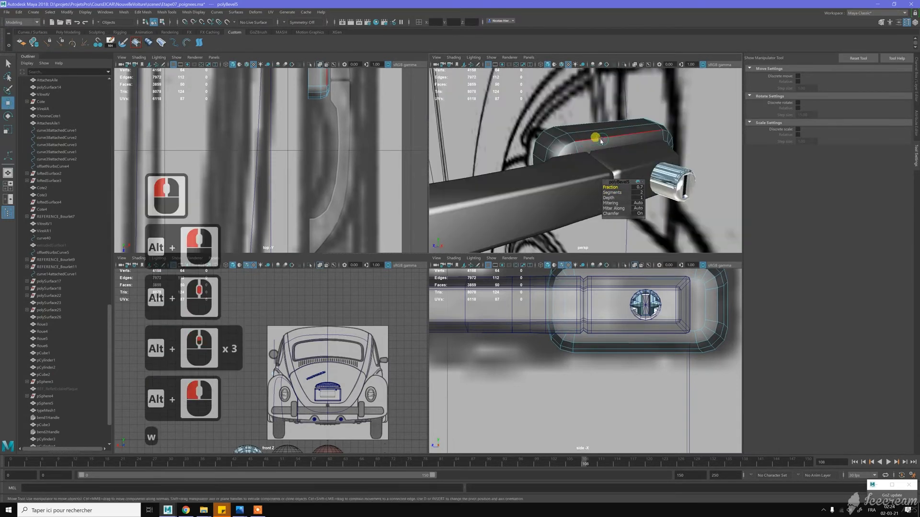
double_click(600, 142)
double_click(604, 139)
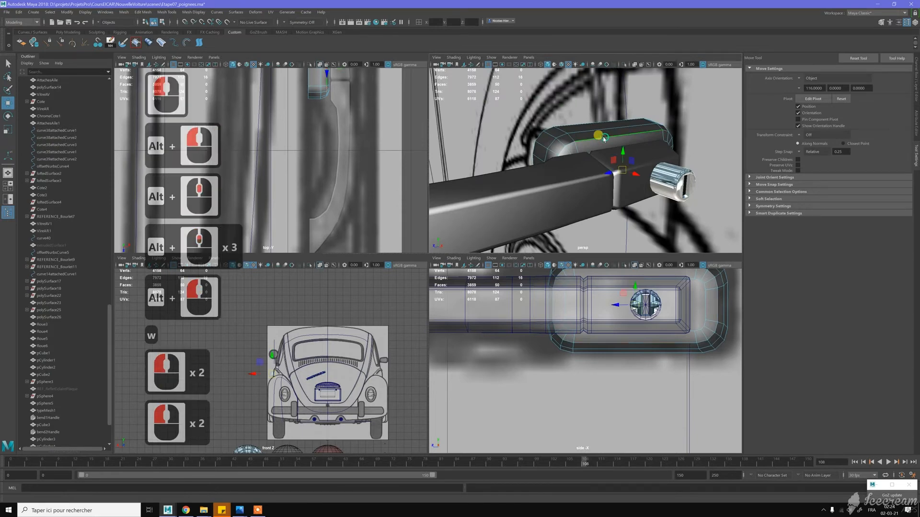
right_click_drag(605, 139, 663, 140, "shift")
- Delete the block's back face on the door side and return the block to object mode
left_click_drag(603, 125, 623, 129, "alt")
key("w")
right_click_drag(589, 128, 592, 144)
left_click(591, 135)
key("Delete")
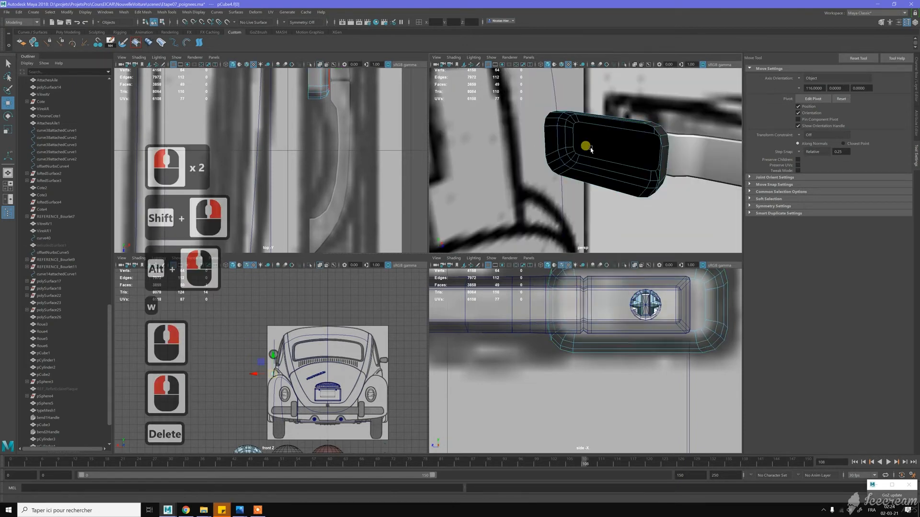
scroll(580, 144, "down", 3)
key("w")
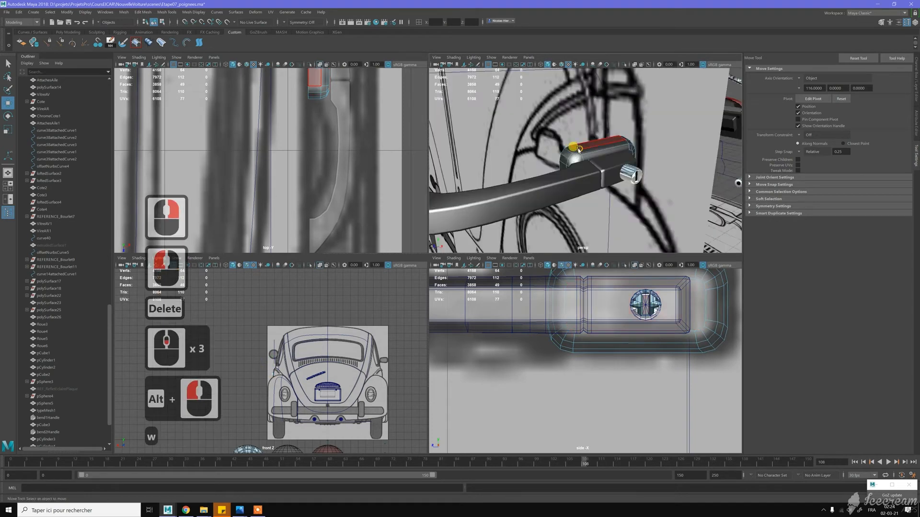
mouse_move(580, 148)
right_mouse_down()
mouse_move(603, 143)
mouse_move(580, 150)
right_mouse_up()
left_click(580, 150)
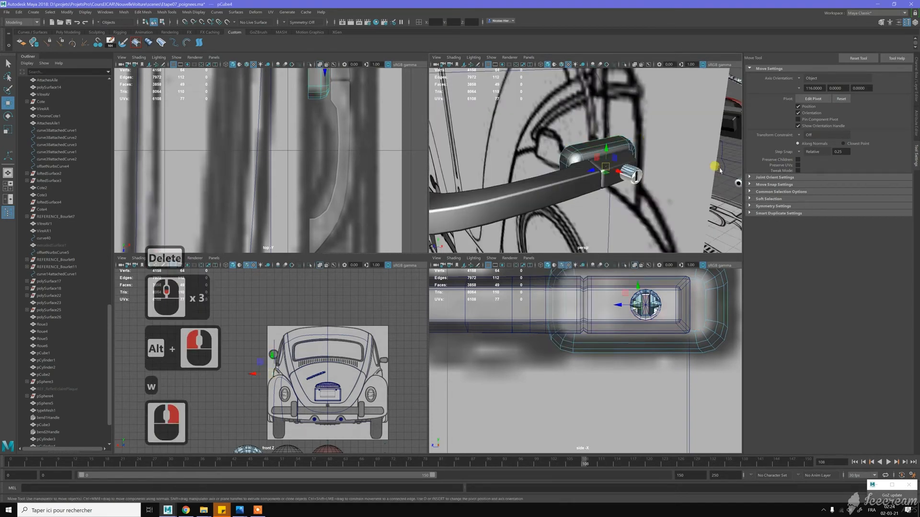
left_click(634, 164)
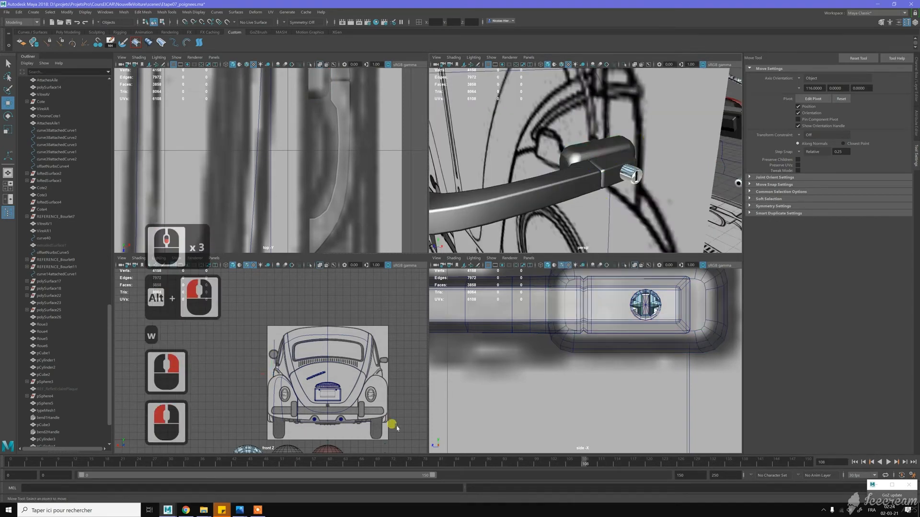
- Compare the rounded mounting block with the door handle reference picture in Photos, and return to Maya
left_click(239, 511)
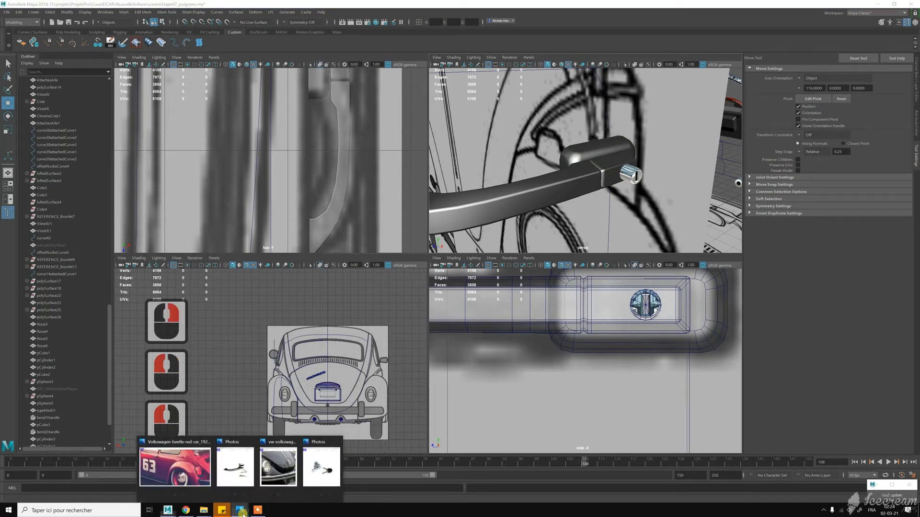
left_click(234, 469)
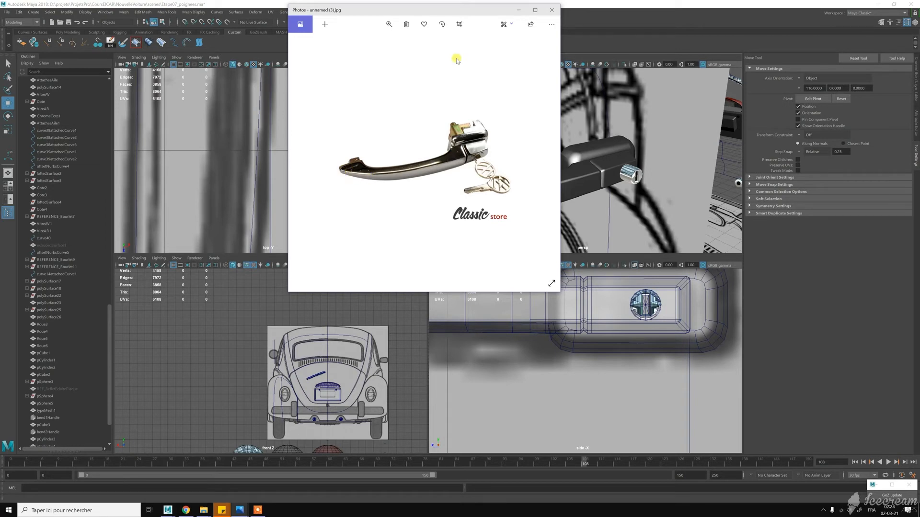
scroll(577, 174, "down", 5)
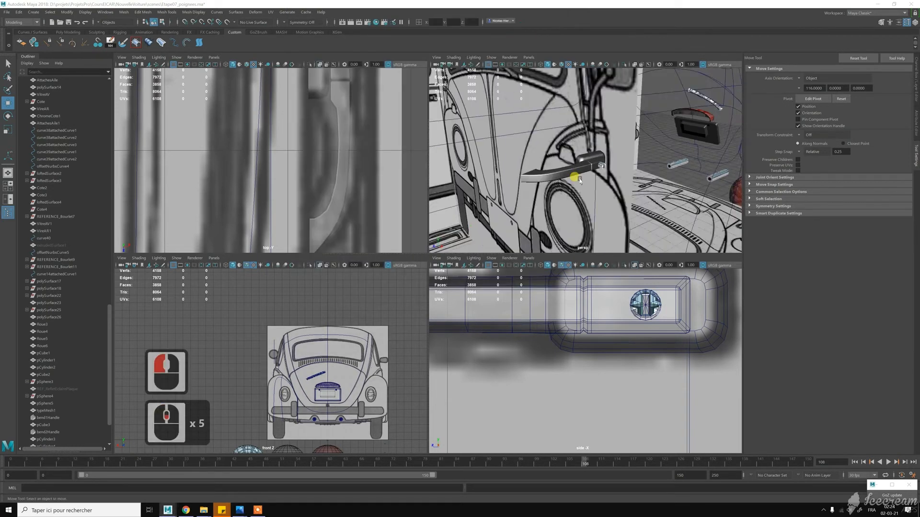
- Taper the grip's free end by scaling its end edge down vertically with soft selection turned on
middle_click_drag(578, 179, 601, 157, "alt")
scroll(601, 157, "up", 3, "alt")
left_click_drag(618, 140, 574, 151, "alt")
middle_click_drag(573, 151, 579, 135, "alt")
mouse_move(579, 136)
right_mouse_down("alt")
mouse_move(587, 145)
mouse_move(582, 124)
right_mouse_up("alt")
left_click(583, 145)
left_click(567, 142)
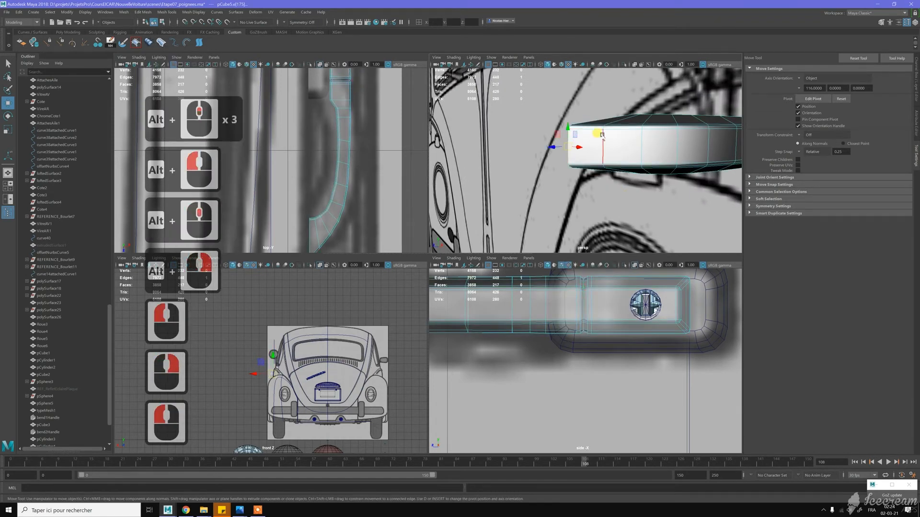
key("b")
scroll(597, 135, "up", 2)
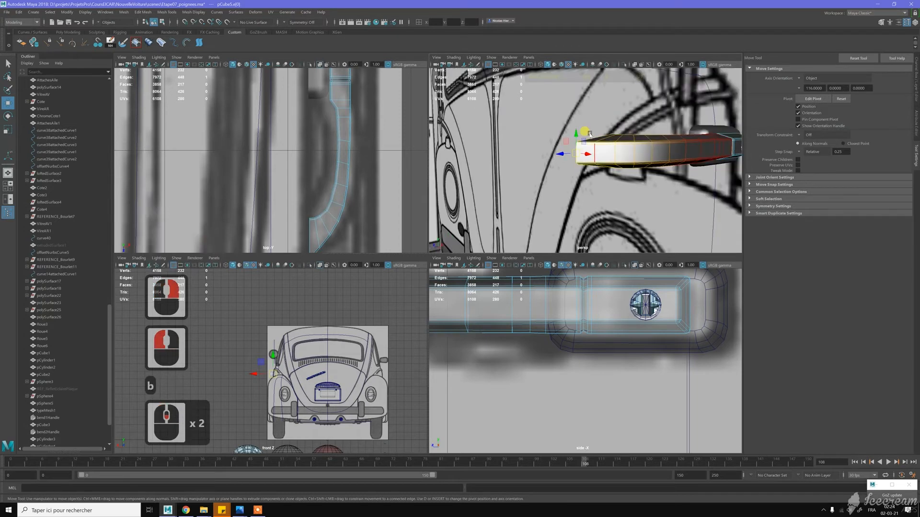
left_click_drag(590, 135, 598, 132, "alt")
middle_click_drag(598, 132, 574, 129, "alt")
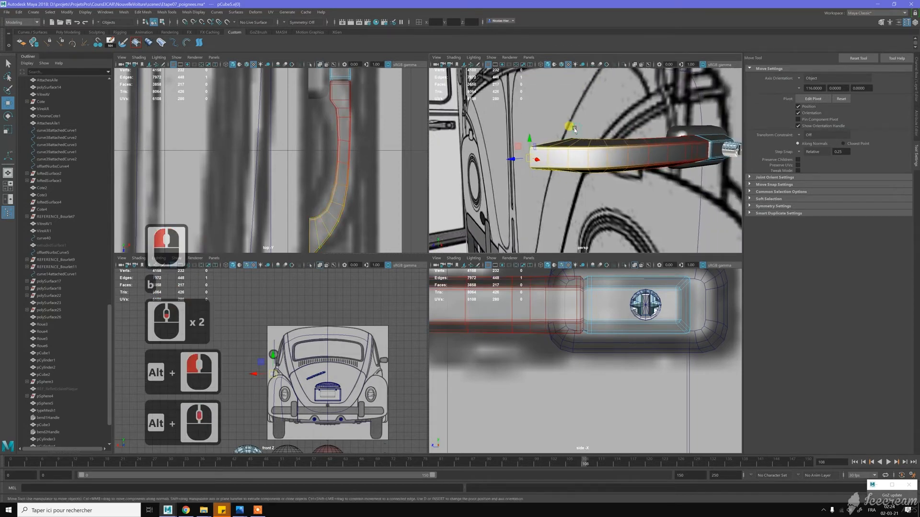
key("r")
left_click(530, 145)
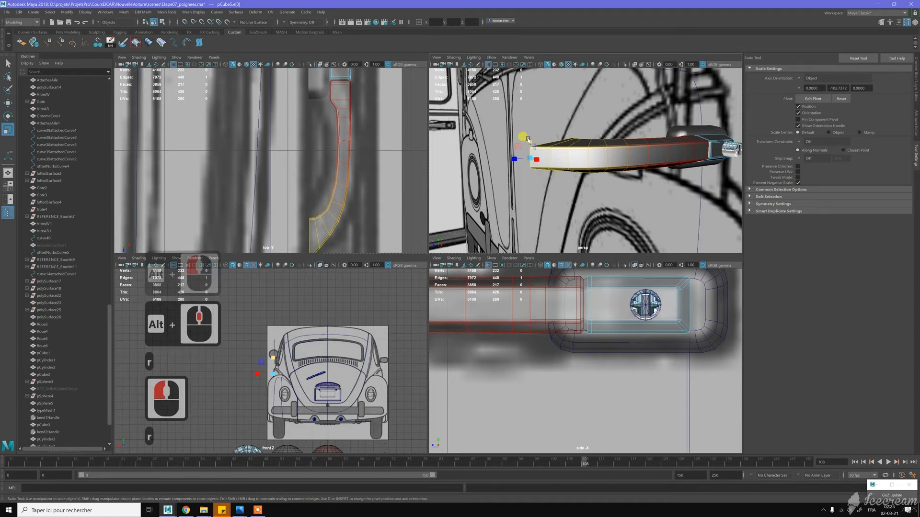
left_click_drag(529, 140, 528, 150)
scroll(569, 115, "down", 3)
left_click_drag(576, 117, 562, 117, "alt")
key("w")
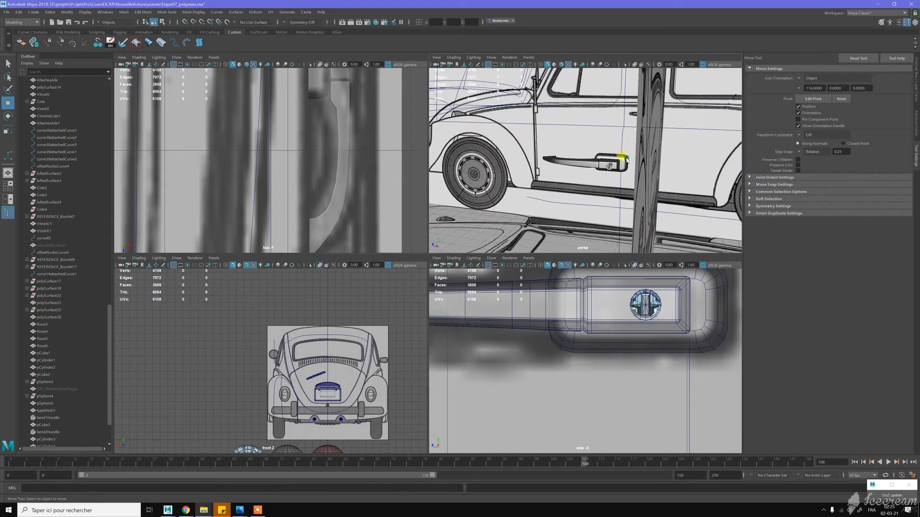
- Combine the mounting block, grip and lock cylinder into one mesh, delete its history and freeze its transformations
left_click(627, 161)
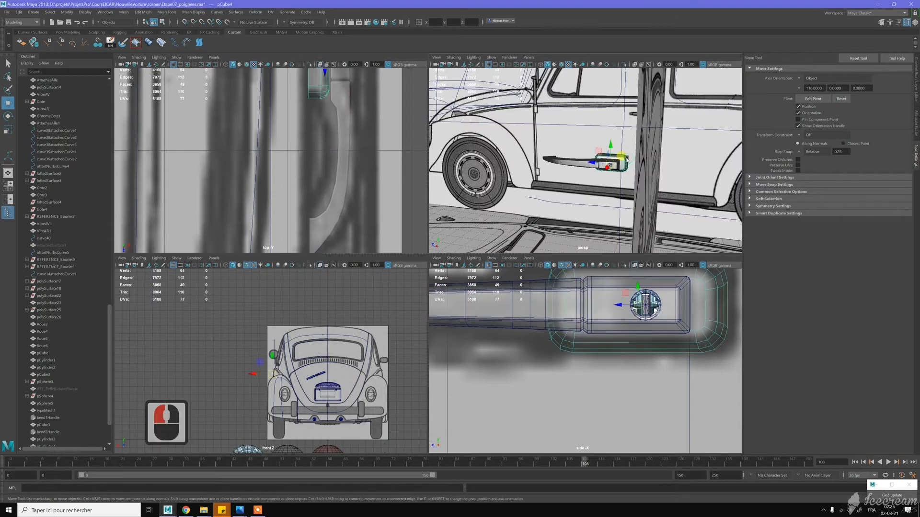
scroll(599, 159, "up", 5)
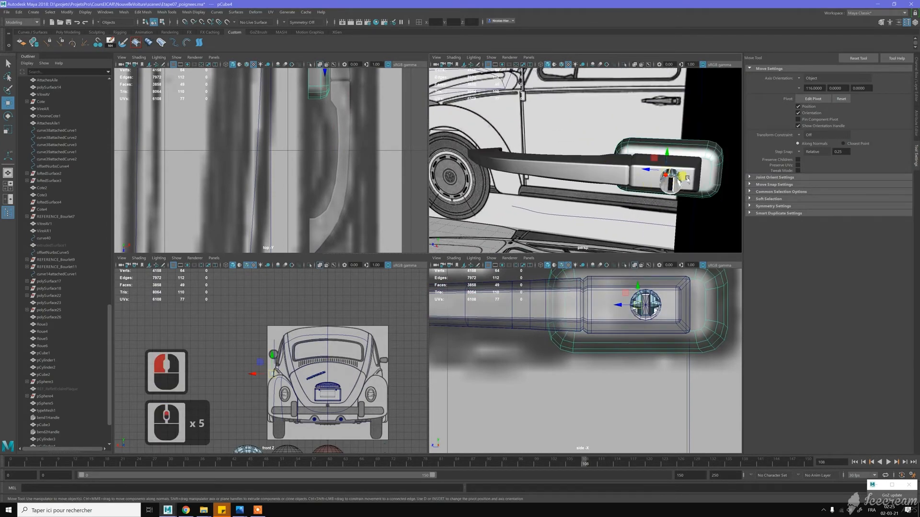
left_click(687, 179, "shift")
left_click(677, 179, "shift")
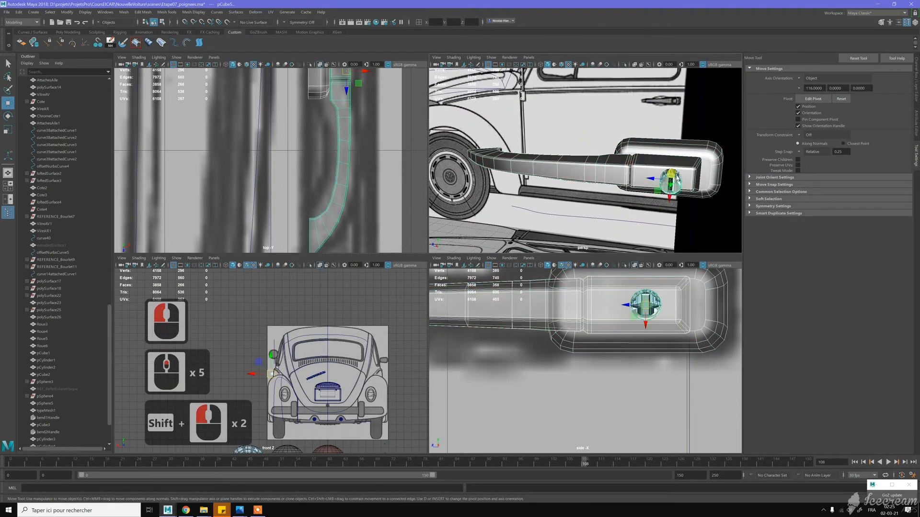
right_click_drag(677, 174, 663, 301, "shift")
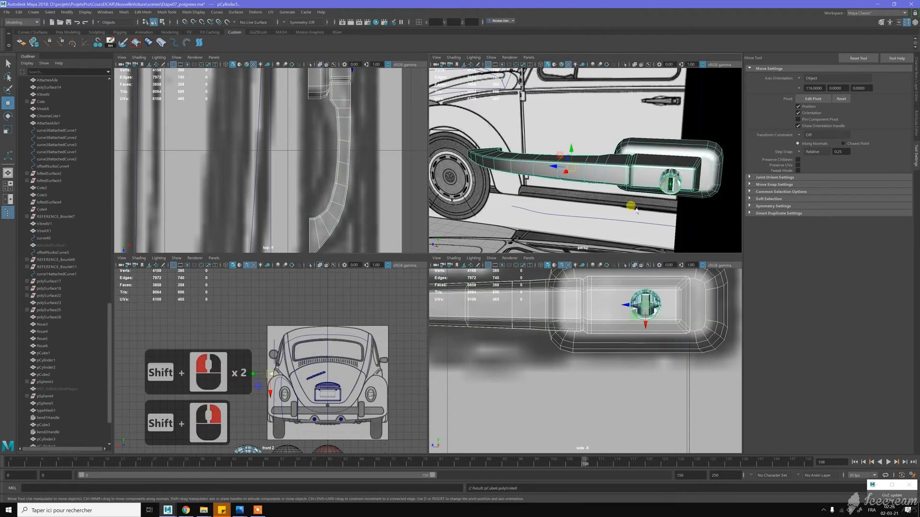
key("alt+d")
key("alt+f")
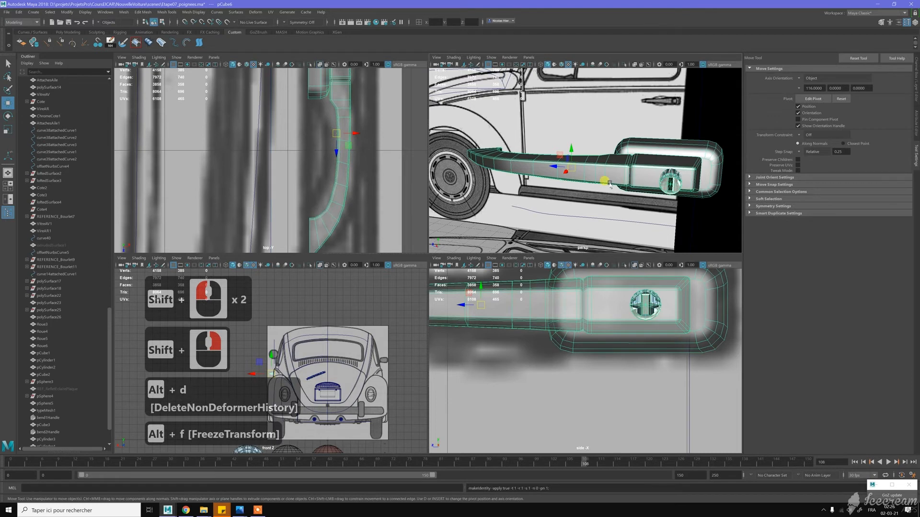
- Relocate the combined handle's pivot to the door-side edge of the mounting block using vertex snapping
scroll(608, 168, "down", 2)
left_click_drag(608, 159, 654, 142, "alt")
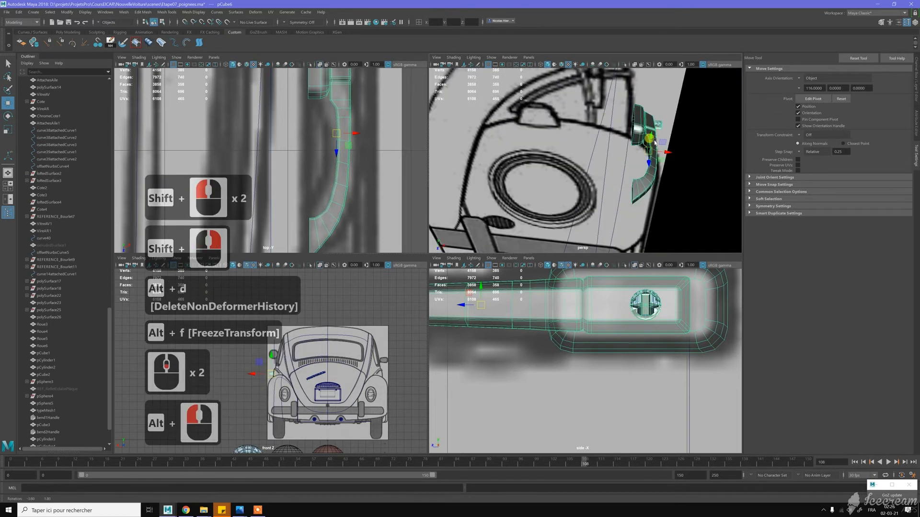
key("Insert")
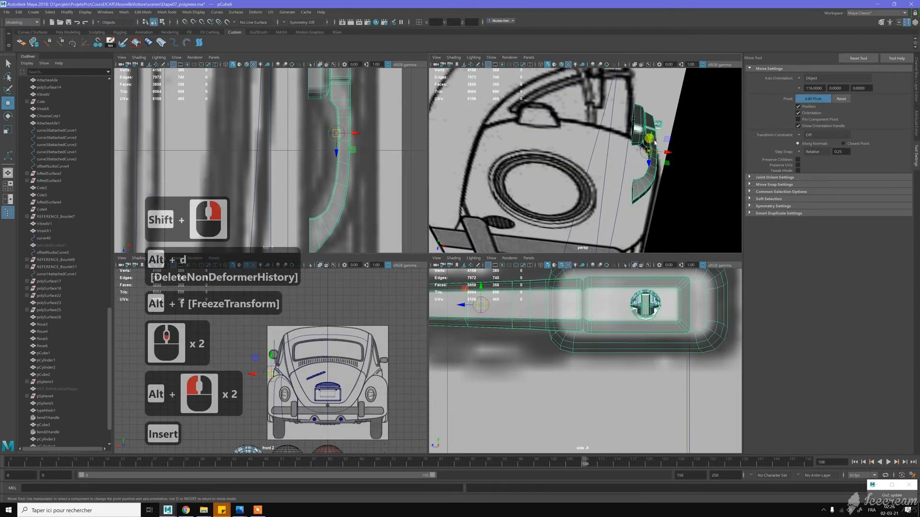
key("v")
left_click_drag(654, 142, 632, 132)
scroll(631, 132, "up", 2)
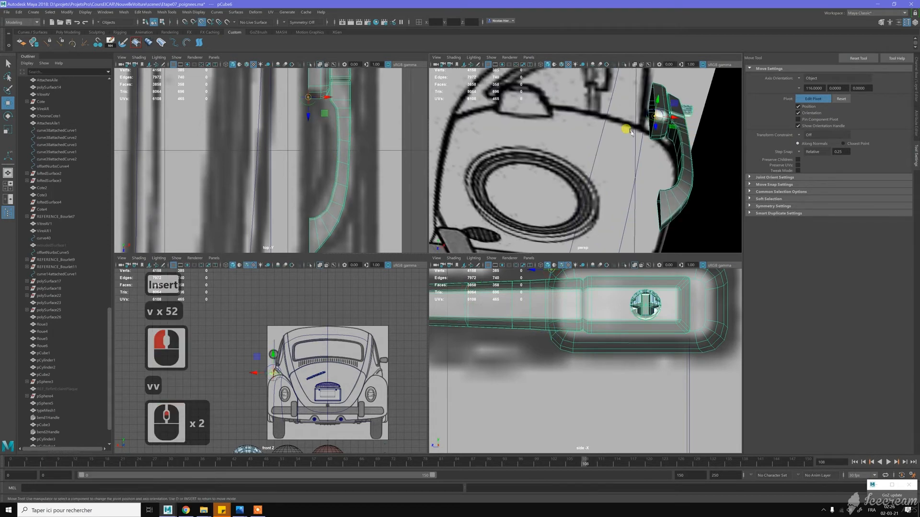
middle_click_drag(631, 133, 553, 167, "alt")
scroll(553, 166, "up", 3, "alt")
left_click_drag(551, 166, 530, 152, "alt")
right_click_drag(530, 152, 541, 129, "alt")
key("Insert")
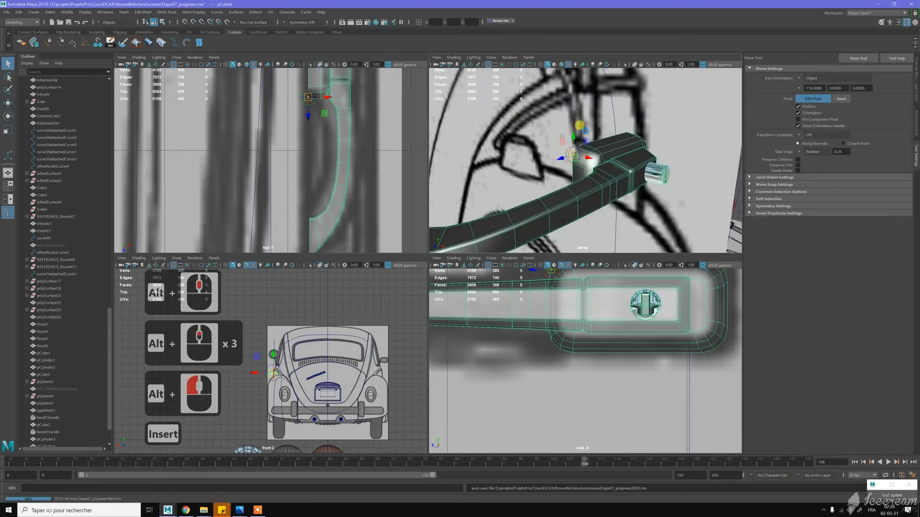
- Turn off soft selection, soften an edge loop around the mounting block's side walls and return to object mode
scroll(616, 139, "up", 3)
left_click_drag(617, 139, 555, 126, "alt")
key("w")
right_click_drag(550, 124, 616, 112)
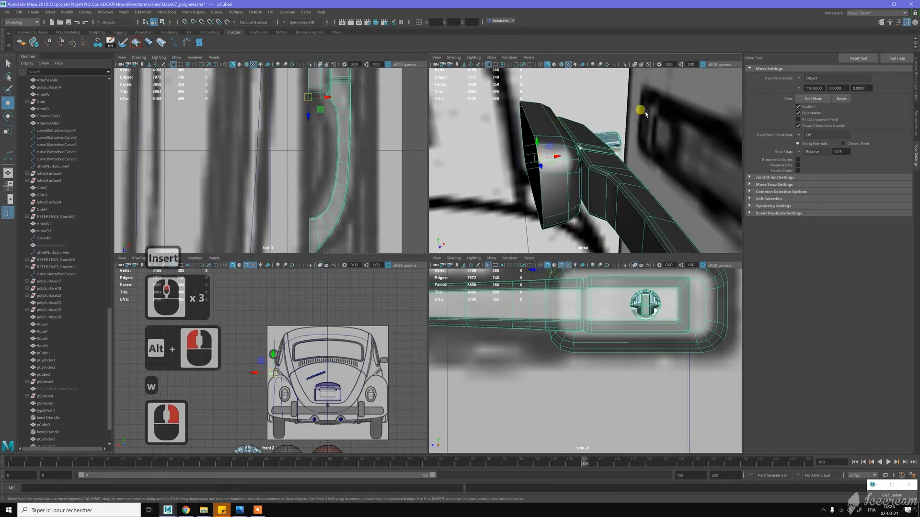
left_click(645, 113)
left_click_drag(608, 139, 571, 148, "alt")
left_click(554, 145)
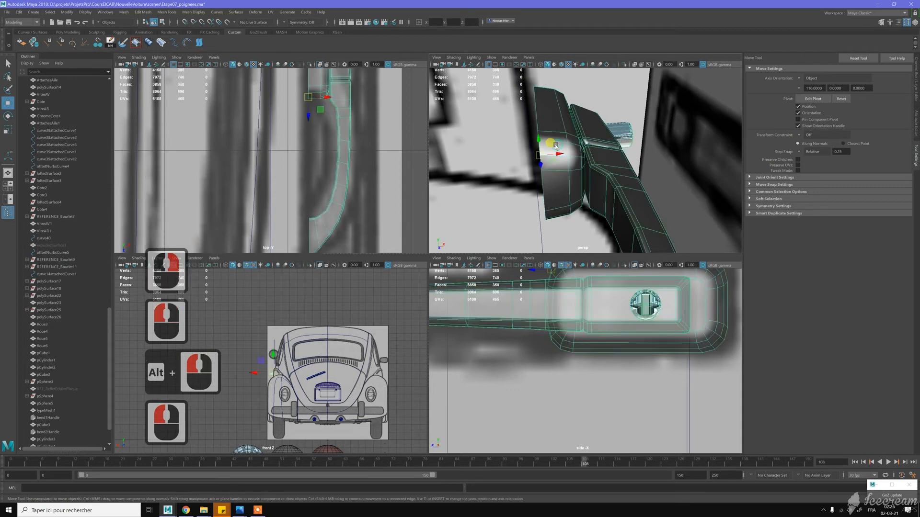
right_click_drag(555, 146, 556, 142)
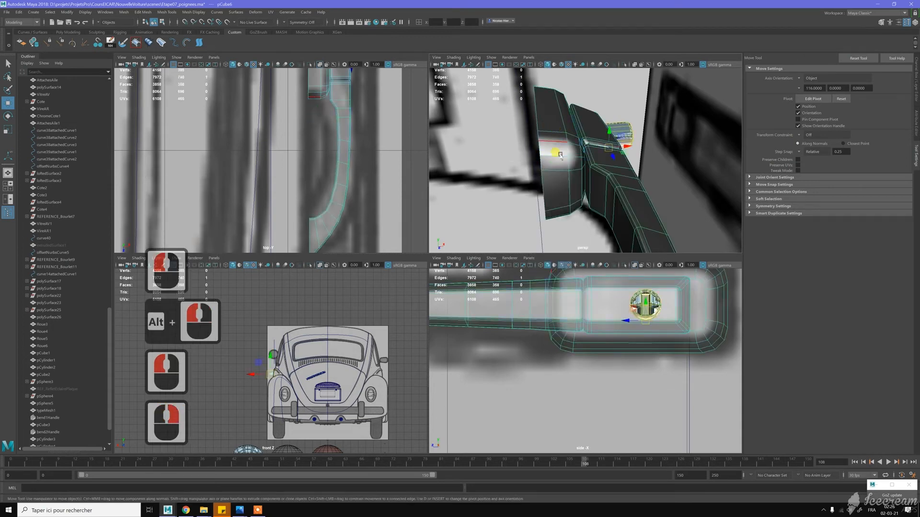
left_click(555, 171)
double_click(558, 174)
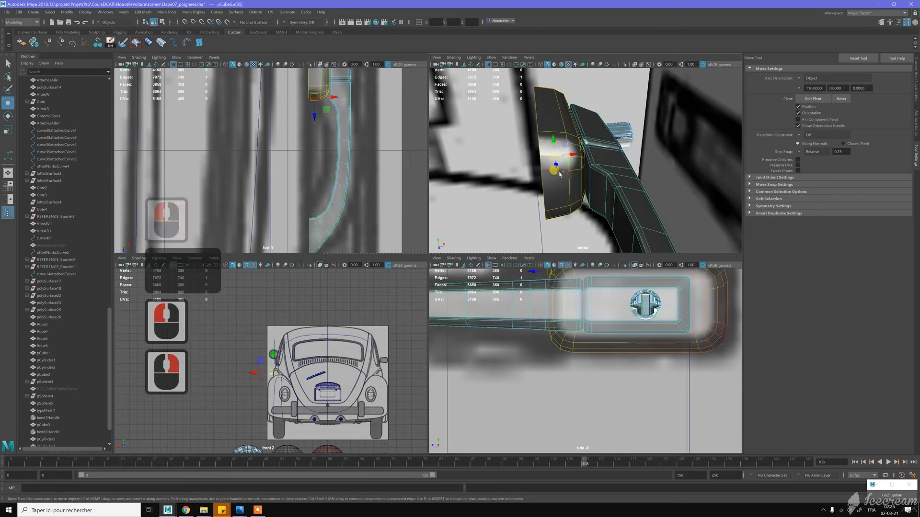
double_click(572, 194, "shift")
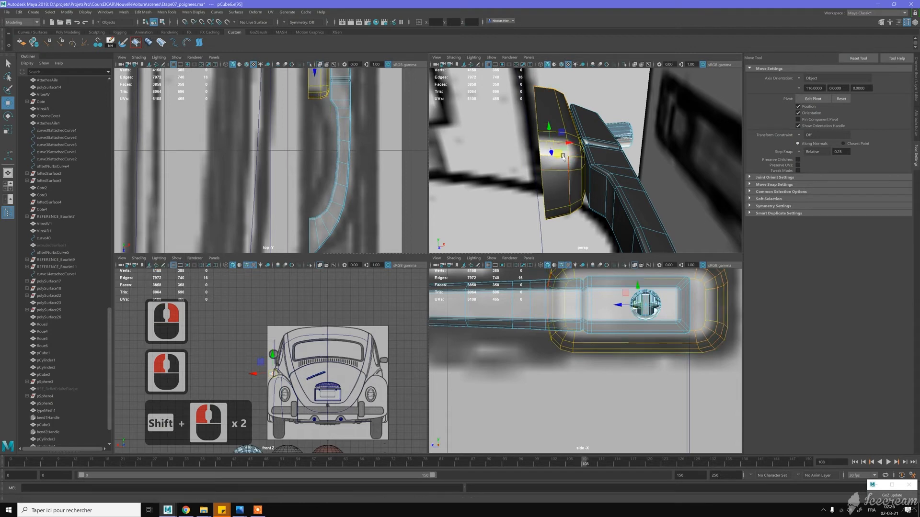
key("b")
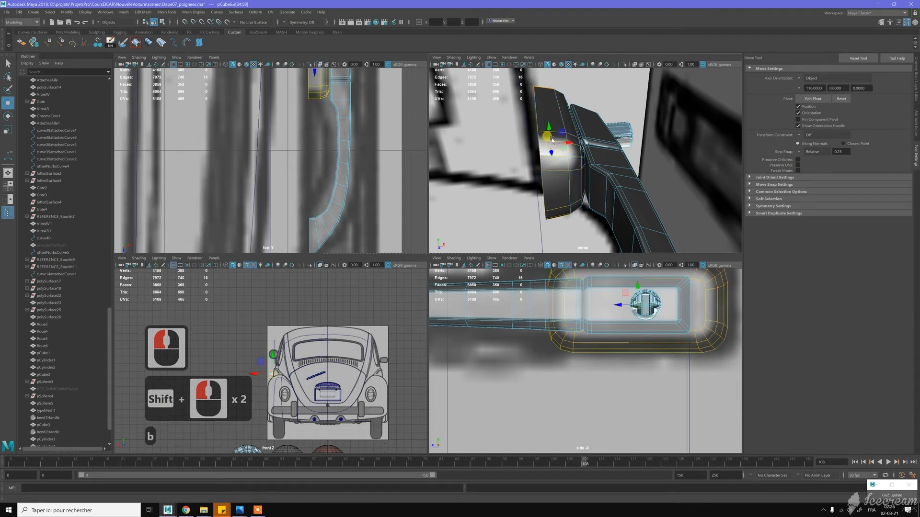
right_click_drag(563, 173, 607, 189, "shift")
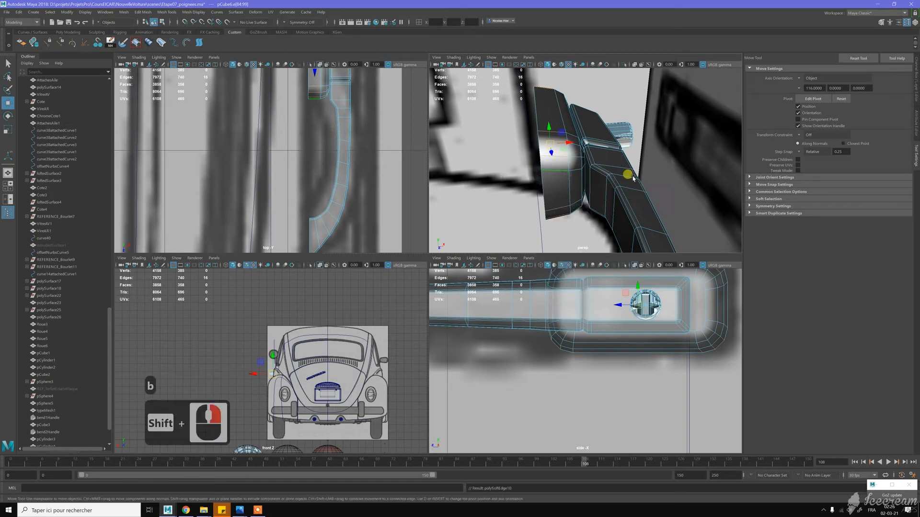
key("w")
right_click(590, 153)
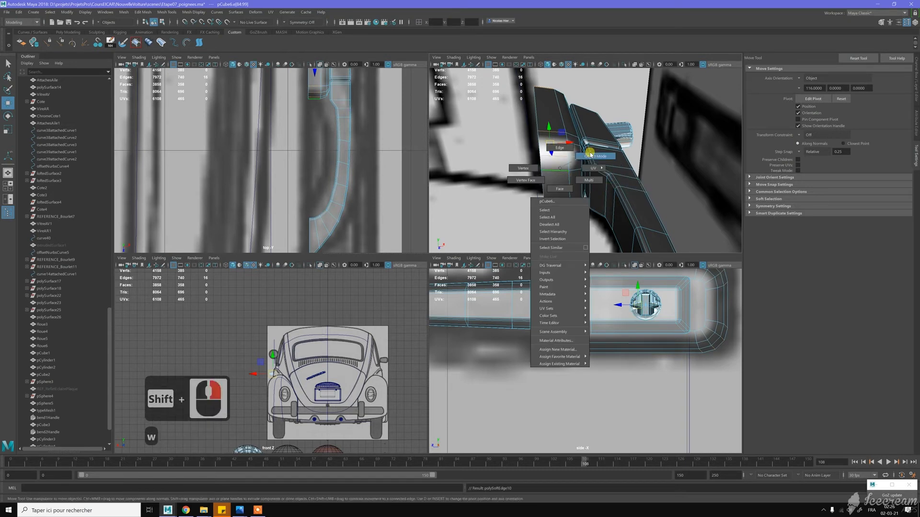
- Assign the reflective chrome material to all faces of the mounting block and grip, and return to object mode
scroll(592, 158, "down", 5)
key("w")
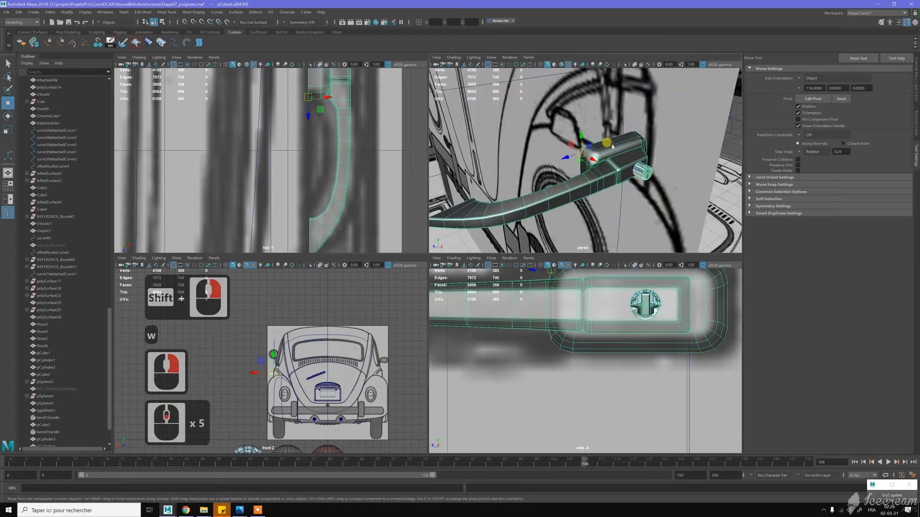
right_click_drag(613, 146, 615, 159)
double_click(617, 149)
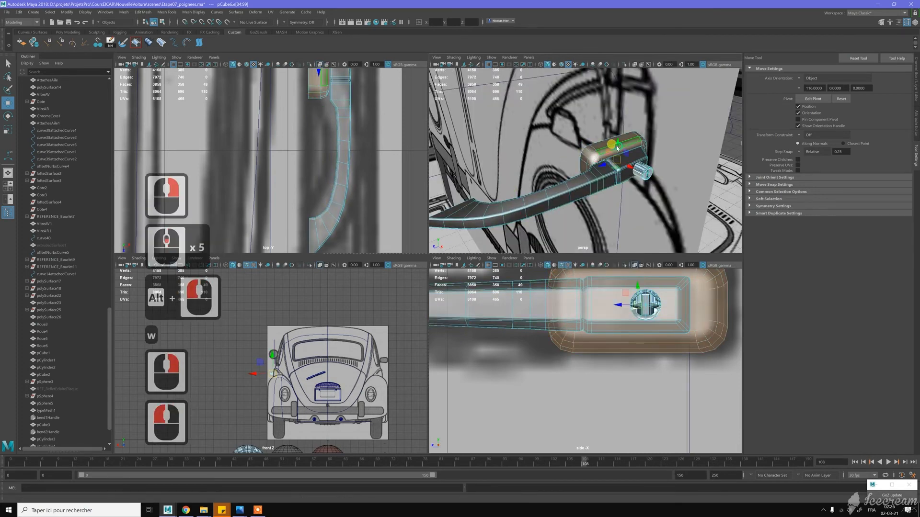
double_click(635, 156, "shift")
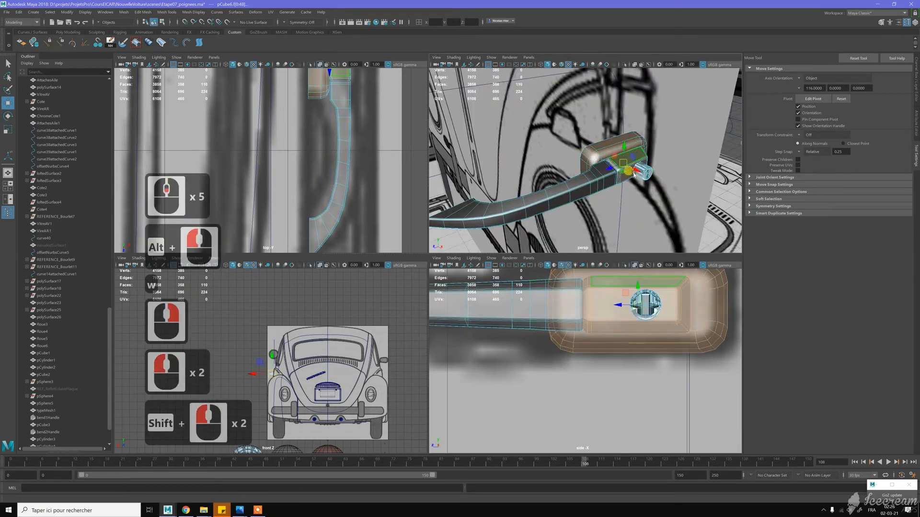
double_click(599, 179, "shift")
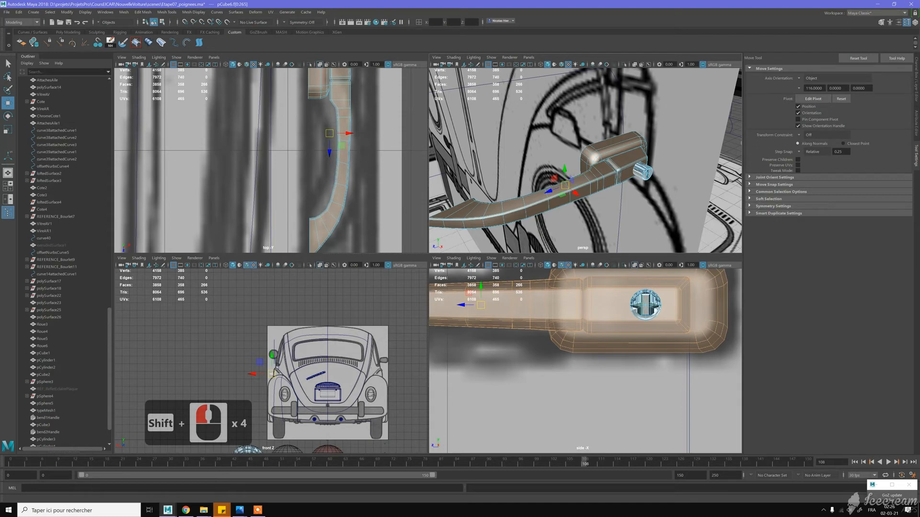
left_click(676, 187)
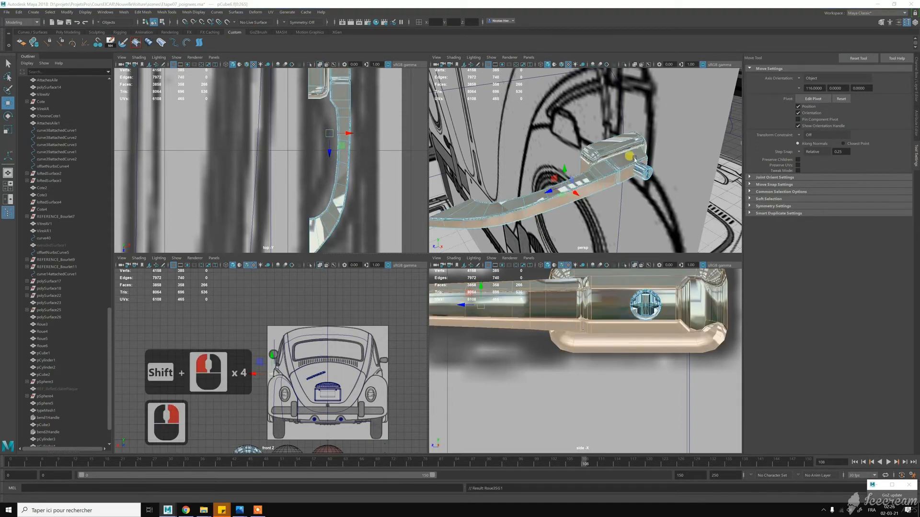
right_click_drag(636, 161, 673, 147)
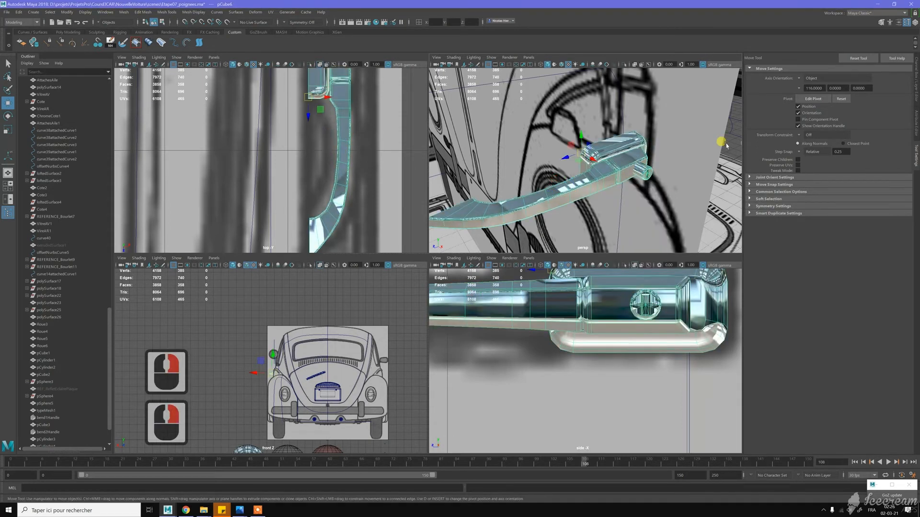
left_click(725, 146)
- Make the Export layer visible to show the car body around the chrome handle
scroll(624, 188, "down", 3)
left_click_drag(621, 188, 601, 181, "alt")
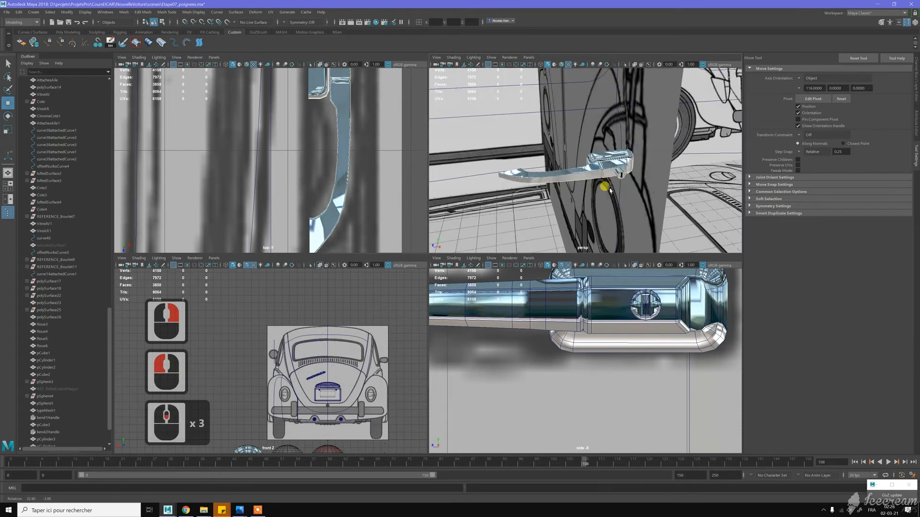
left_click(914, 80)
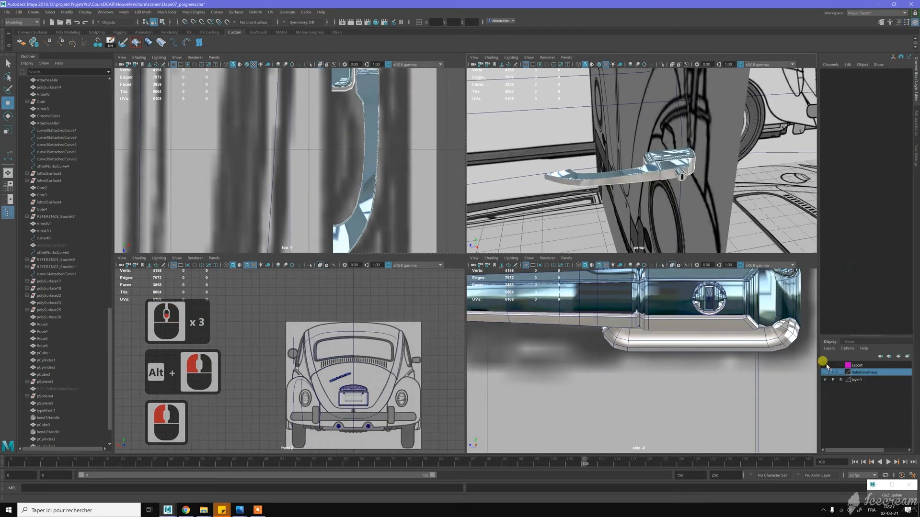
left_click(825, 365)
key("F7")
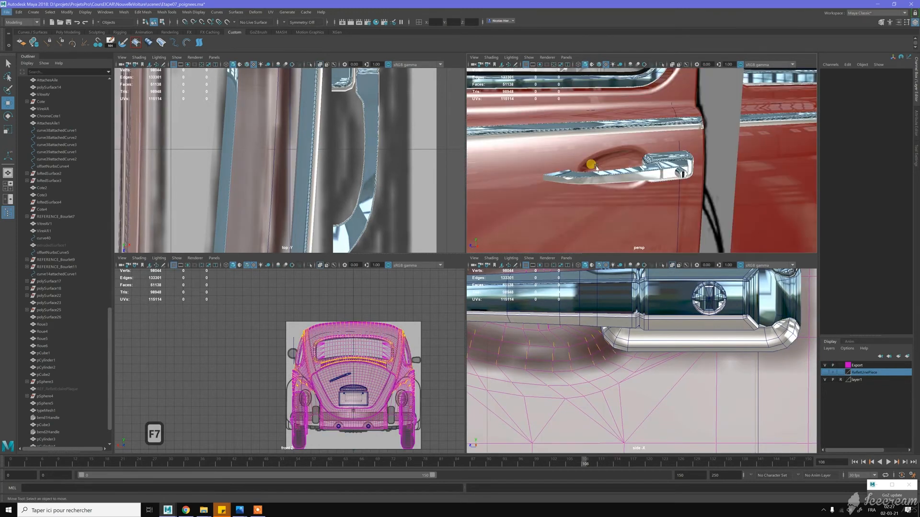
left_click(596, 167)
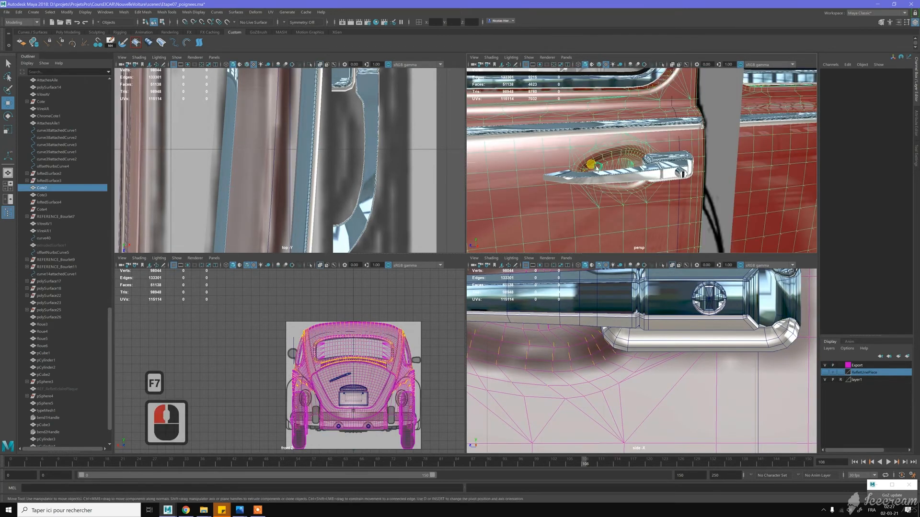
- Move the handle along X against the door panel with vertex snapping in an enlarged perspective view
key("space")
mouse_move(468, 213)
left_mouse_down("alt")
mouse_move(456, 232)
mouse_move(462, 244)
mouse_move(474, 166)
mouse_move(492, 215)
mouse_move(507, 208)
mouse_move(503, 232)
mouse_move(452, 231)
mouse_move(477, 223)
left_mouse_up("alt")
left_click(451, 225)
key("ctrl+z")
- Rotate the handle a few degrees about Y, using stepped rotation, to follow the door panel's curve
mouse_move(429, 245)
left_mouse_down()
mouse_move(441, 256)
mouse_move(439, 231)
mouse_move(435, 238)
left_mouse_up()
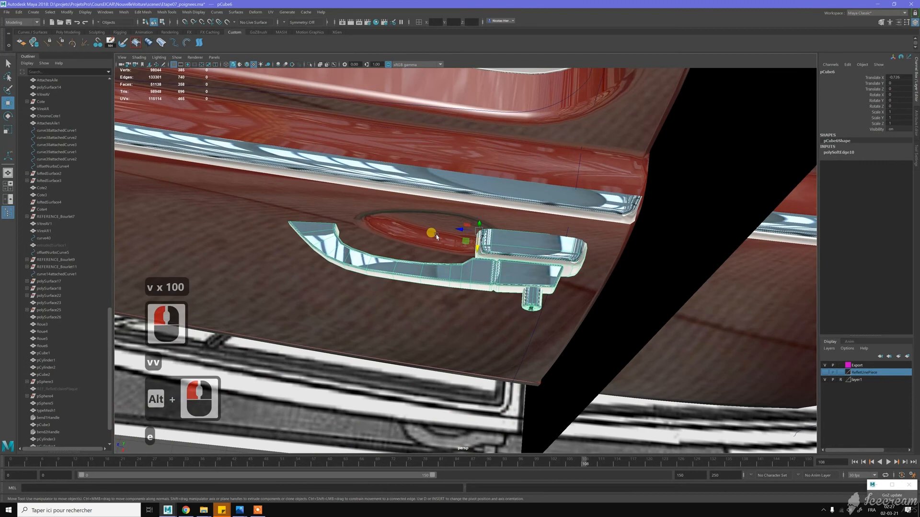
key("e")
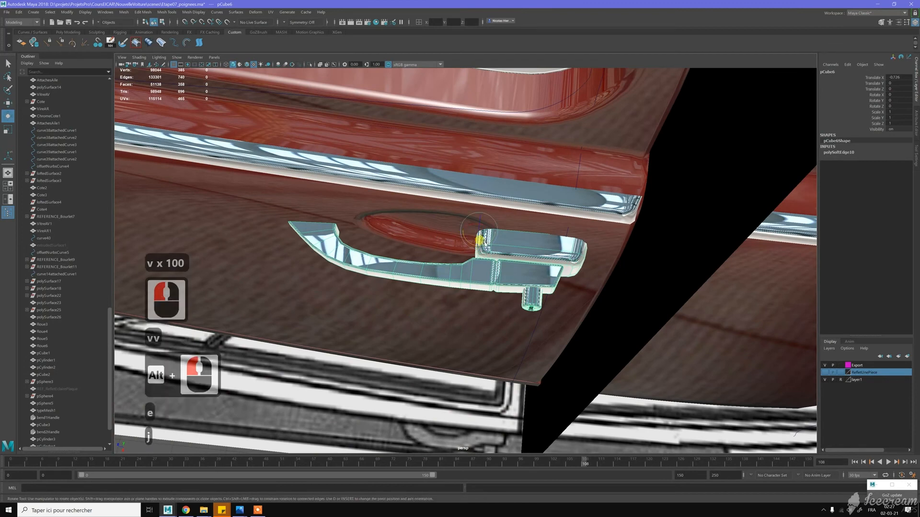
left_click_drag(481, 241, 483, 244)
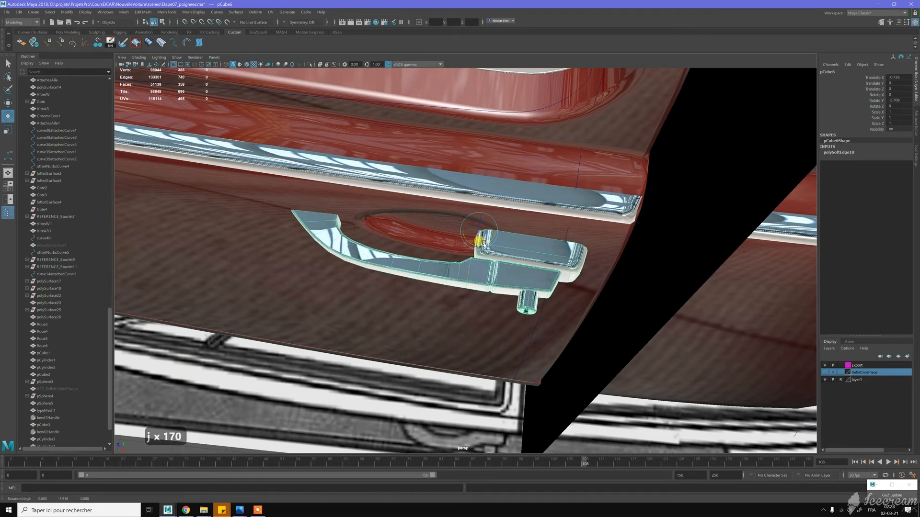
mouse_move(407, 218)
left_mouse_down("alt")
mouse_move(463, 197)
mouse_move(451, 215)
mouse_move(396, 222)
mouse_move(381, 212)
mouse_move(406, 211)
left_mouse_up("alt")
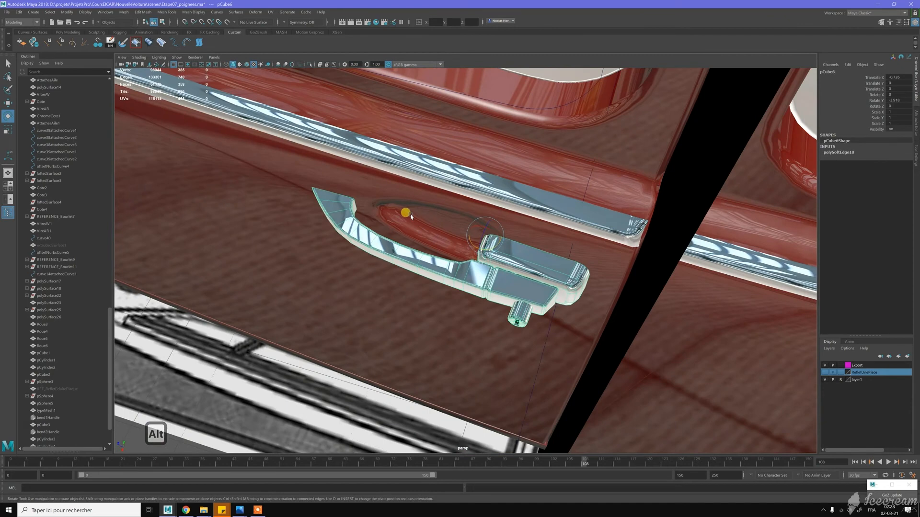
- Move the handle in small steps against the door, to about -1.041 in X and -0.022 in Z
key("w")
key("j")
left_click_drag(479, 250, 481, 250)
left_click_drag(483, 249, 467, 239)
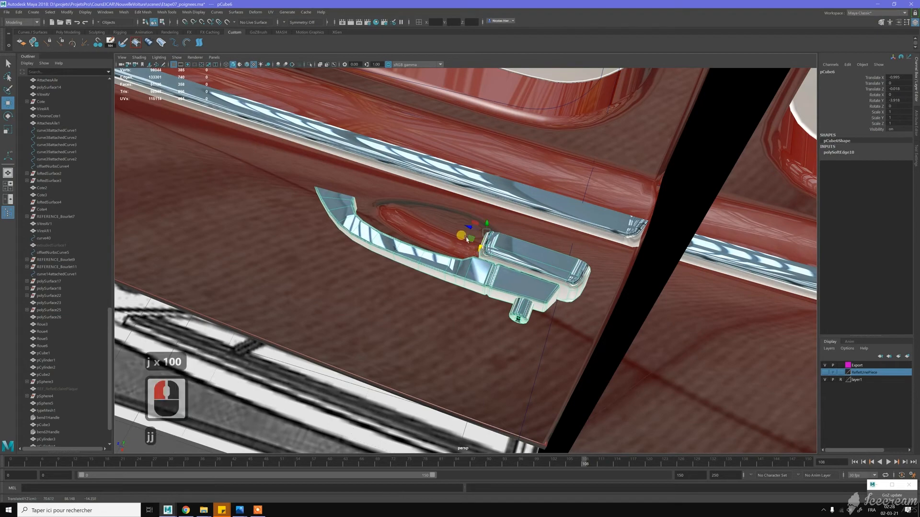
left_click_drag(400, 202, 470, 177, "alt")
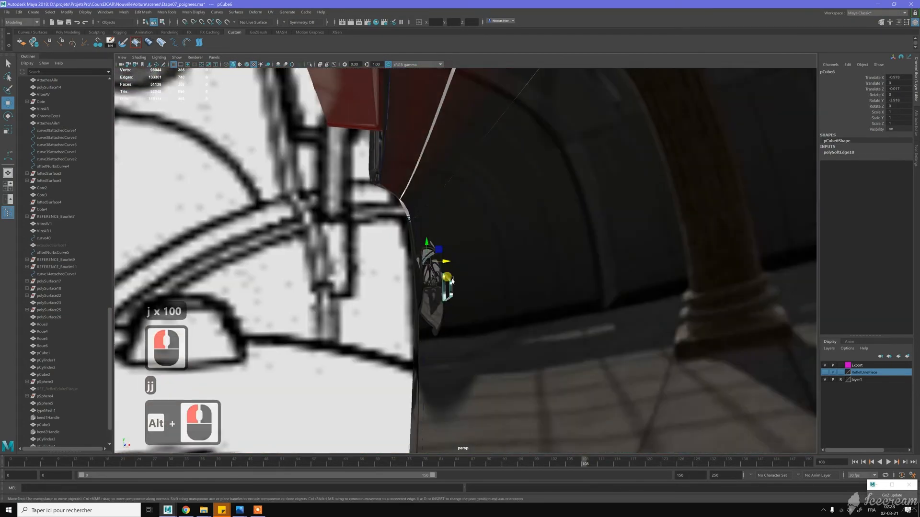
left_click_drag(481, 272, 449, 254, "alt")
key("j")
left_click_drag(497, 230, 474, 225, "alt")
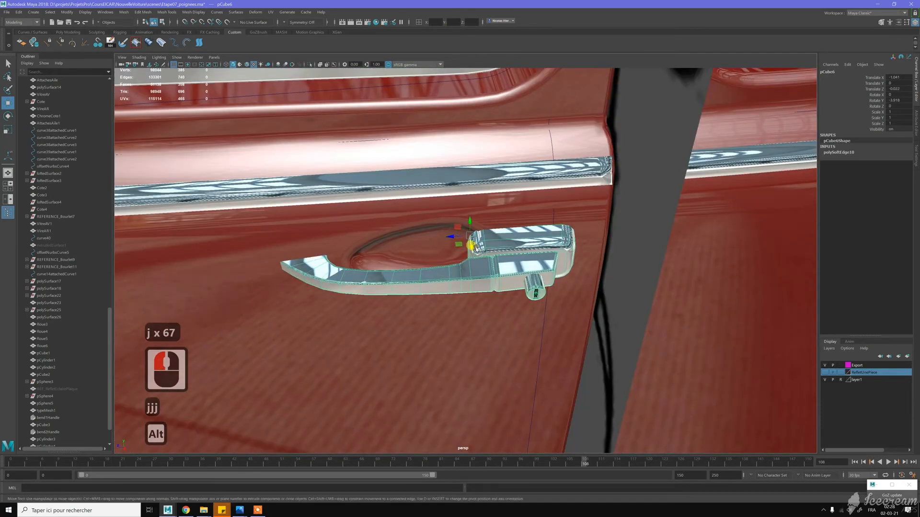
- Select the mounting block's end faces beside the door recess, grow the selection, and align the move axes to the block's top face
right_click_drag(499, 230, 632, 320, "alt")
mouse_move(511, 205)
left_mouse_down("alt")
mouse_move(542, 258)
mouse_move(527, 258)
mouse_move(506, 207)
left_mouse_up("alt")
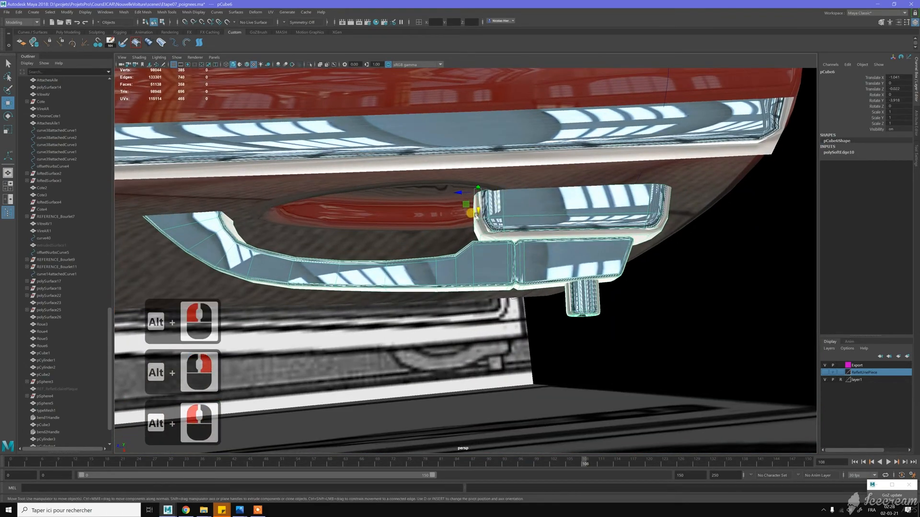
left_click_drag(512, 212, 448, 201, "alt")
right_click_drag(448, 201, 445, 230)
left_click(427, 250)
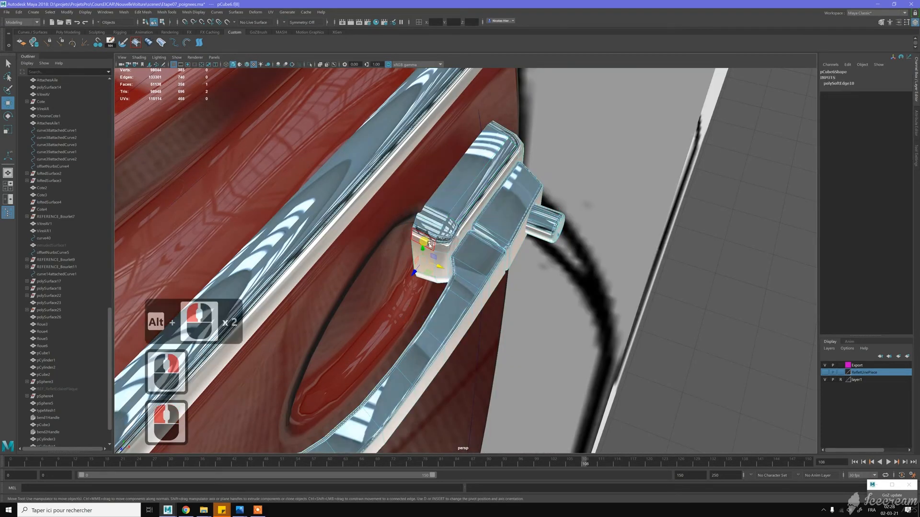
left_click(429, 245, "shift")
left_click_drag(429, 245, 424, 286, "alt")
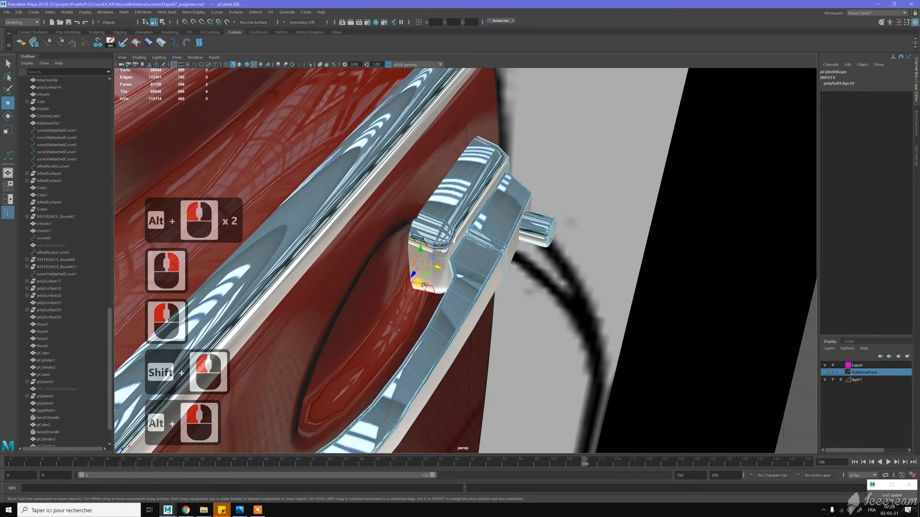
left_click(423, 285, "shift")
key("shift+period")
left_click_drag(423, 286, 431, 229, "alt")
key("Insert")
left_click(530, 229)
key("Insert")
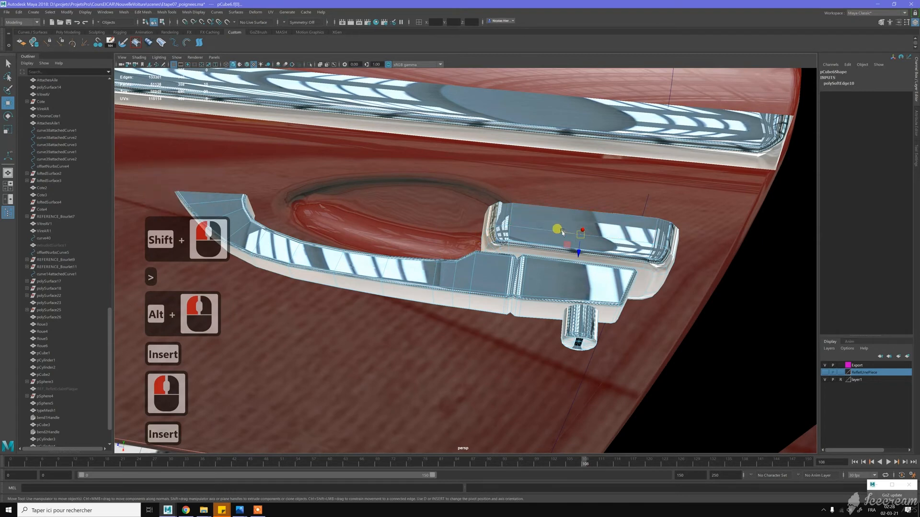
- Try to slide the selected faces along the mounting block's length, and undo the move
left_click_drag(563, 234, 577, 232)
left_click(567, 229)
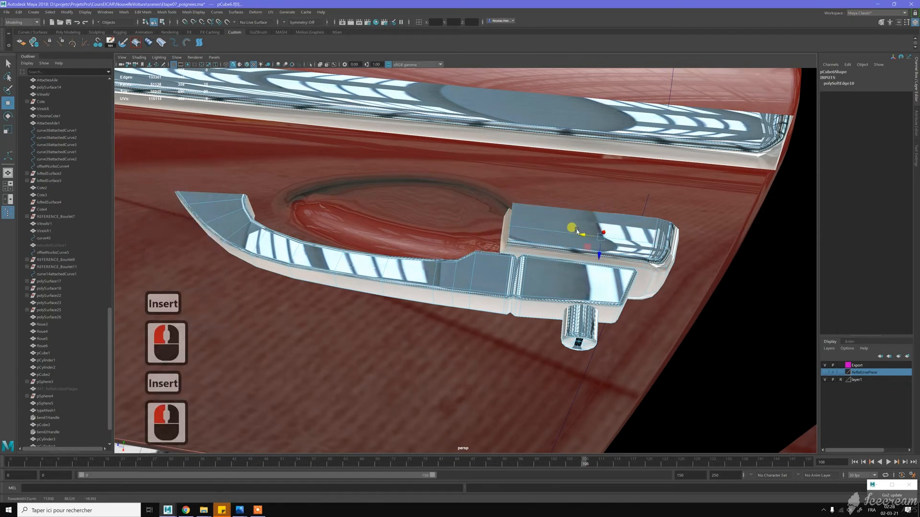
key("z")
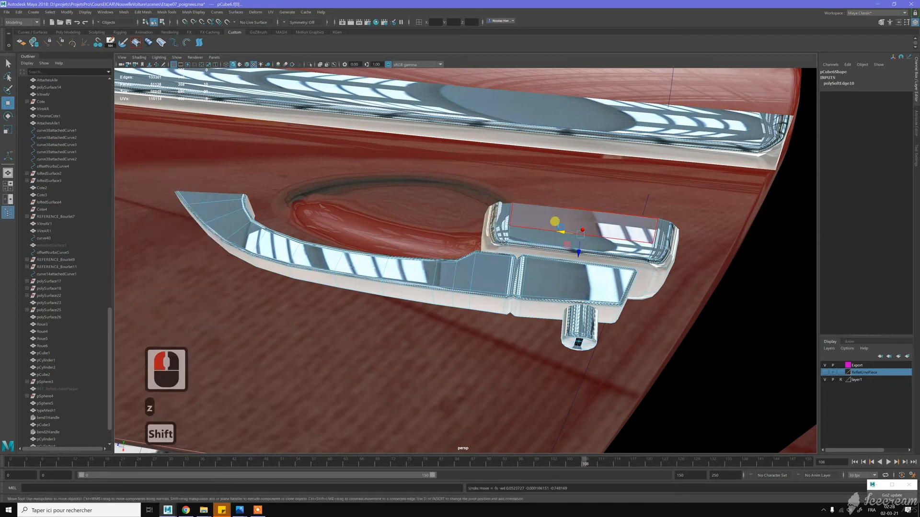
- Grow the face selection around the mounting block's end and slide it away from the door recess to shorten the block
key("shift+period")
left_click(477, 245)
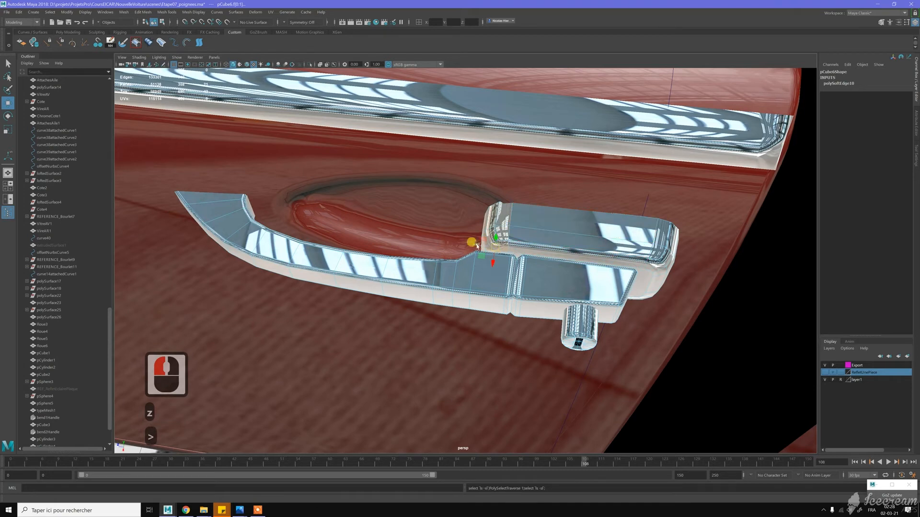
mouse_move(477, 245)
left_mouse_down()
mouse_move(505, 242)
mouse_move(494, 243)
left_mouse_up()
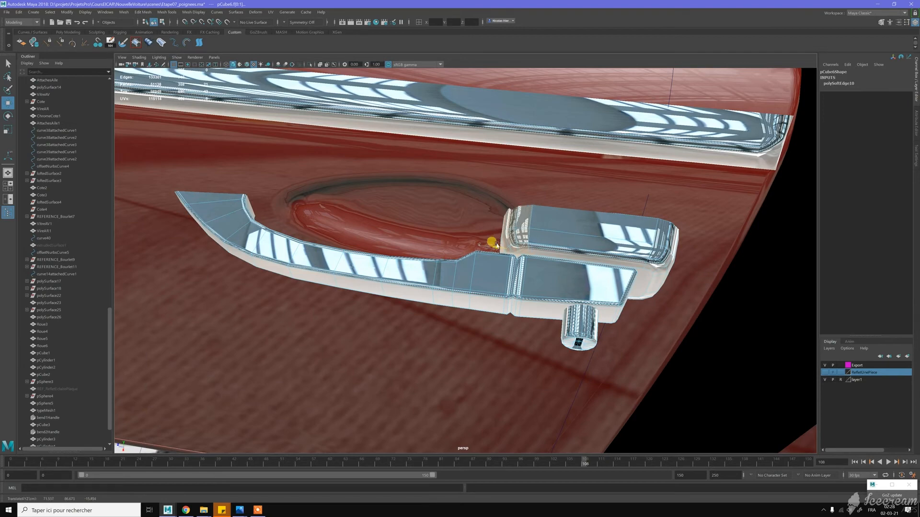
left_click_drag(510, 211, 499, 189, "alt")
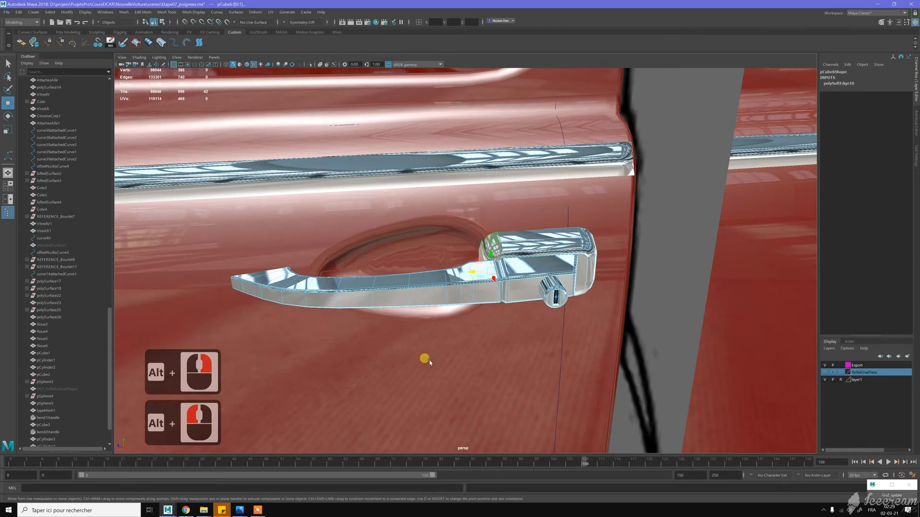
left_click_drag(500, 259, 499, 237, "alt")
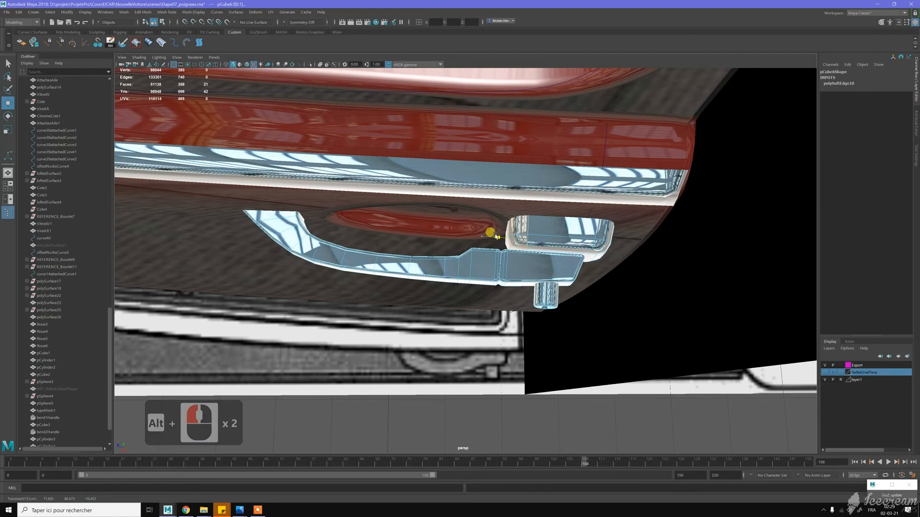
left_click_drag(498, 237, 437, 230, "alt")
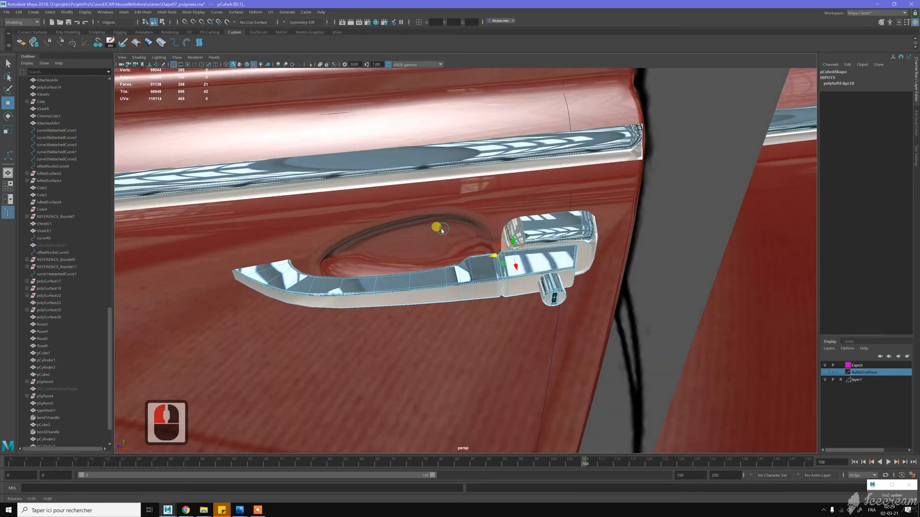
- Return to object mode and move the whole handle toward the door's rear edge, to -0.99 in X and -0.773 in Z
left_click(511, 226)
right_click_drag(512, 228, 529, 213)
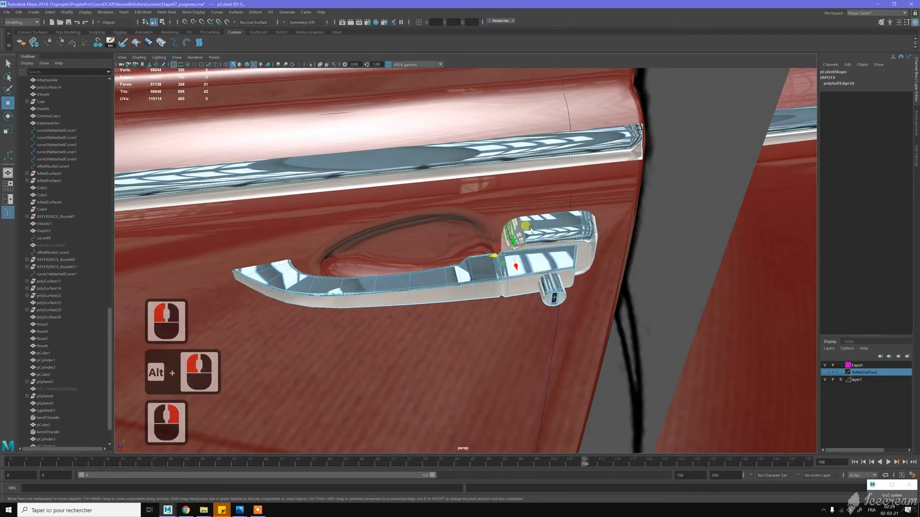
left_click(509, 237)
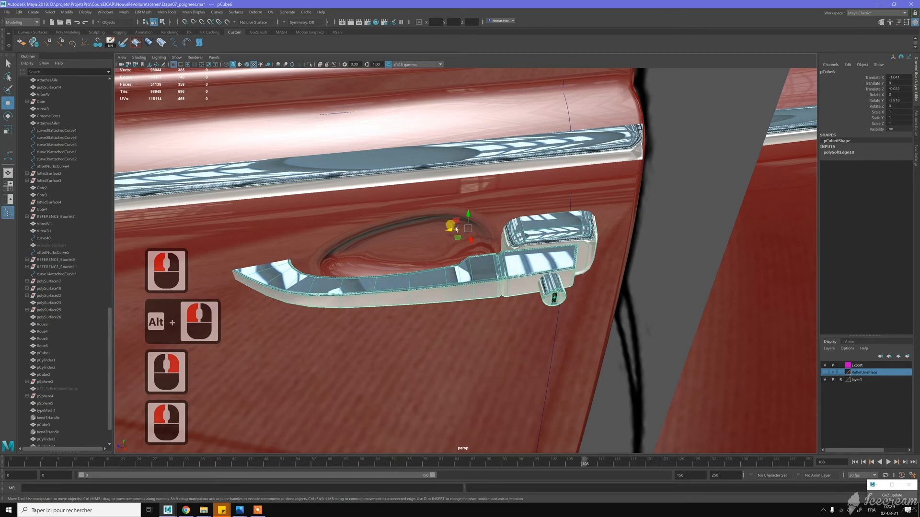
left_click_drag(445, 229, 460, 228)
key("j")
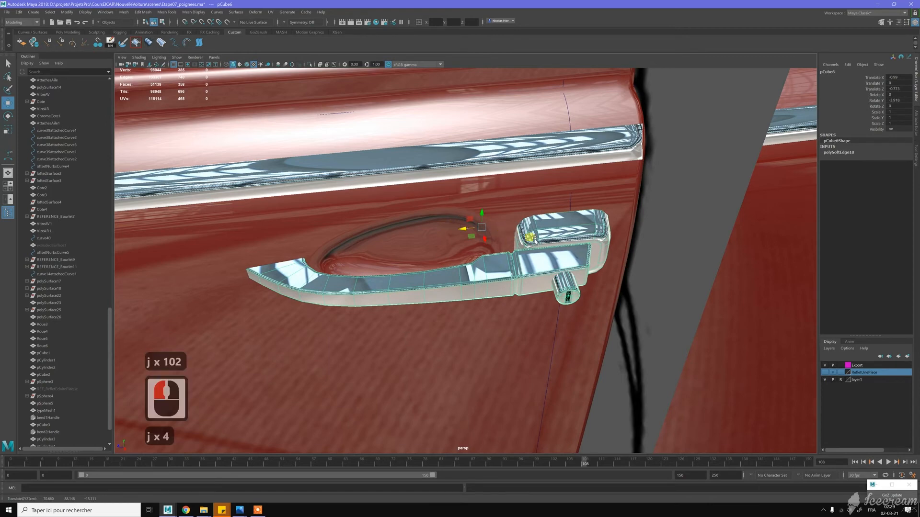
- Examine the handle's fit on the door up close and its position and proportions on the whole car
key("f")
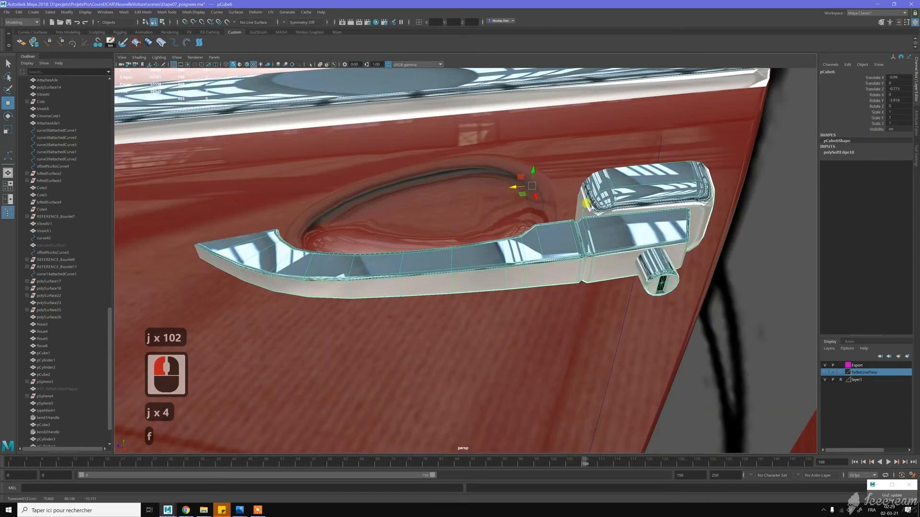
right_click_drag(595, 203, 597, 222)
mouse_move(574, 223)
left_mouse_down()
mouse_move(556, 224)
mouse_move(549, 242)
mouse_move(562, 222)
mouse_move(567, 229)
left_mouse_up()
scroll(570, 230, "down", 3)
right_click_drag(558, 219, 570, 218)
scroll(569, 218, "down", 20)
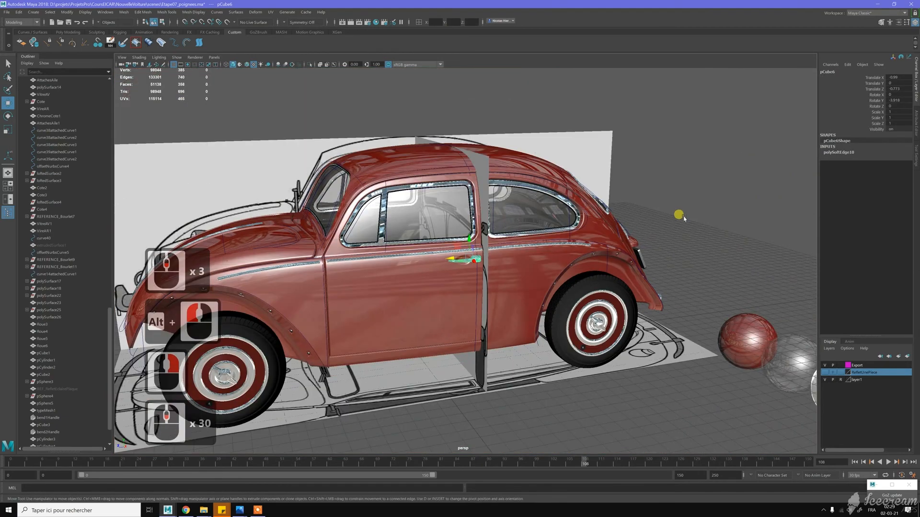
left_click(676, 223)
mouse_move(676, 223)
left_mouse_down("alt")
mouse_move(643, 206)
mouse_move(682, 236)
mouse_move(669, 220)
left_mouse_up("alt")
scroll(482, 267, "up", 11)
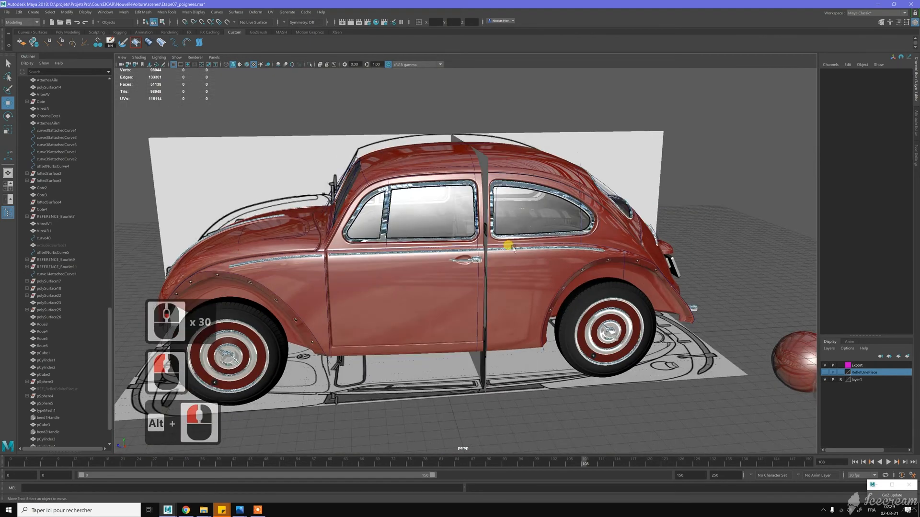
scroll(481, 264, "down", 4)
left_click(479, 261)
key("w")
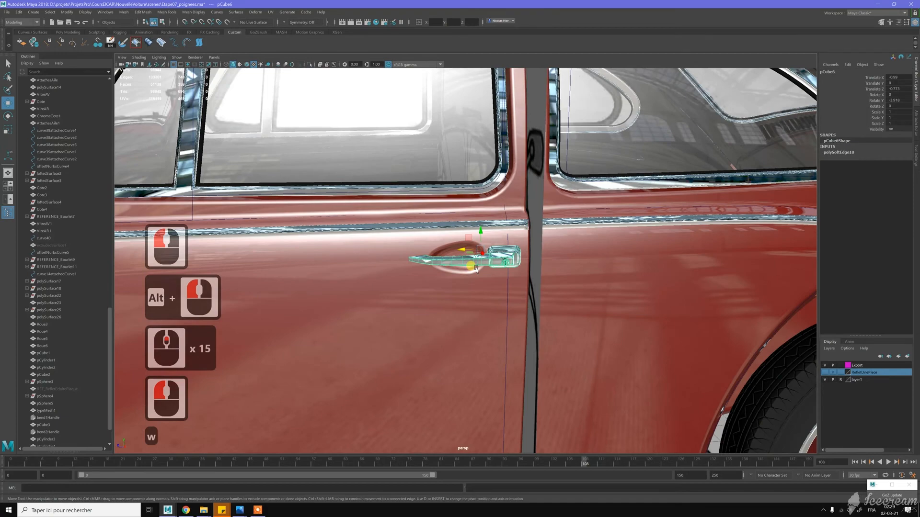
scroll(476, 270, "down", 7)
scroll(476, 269, "down", 5)
left_click_drag(427, 275, 461, 287, "alt")
scroll(462, 286, "down", 4)
middle_click_drag(479, 285, 539, 282, "alt")
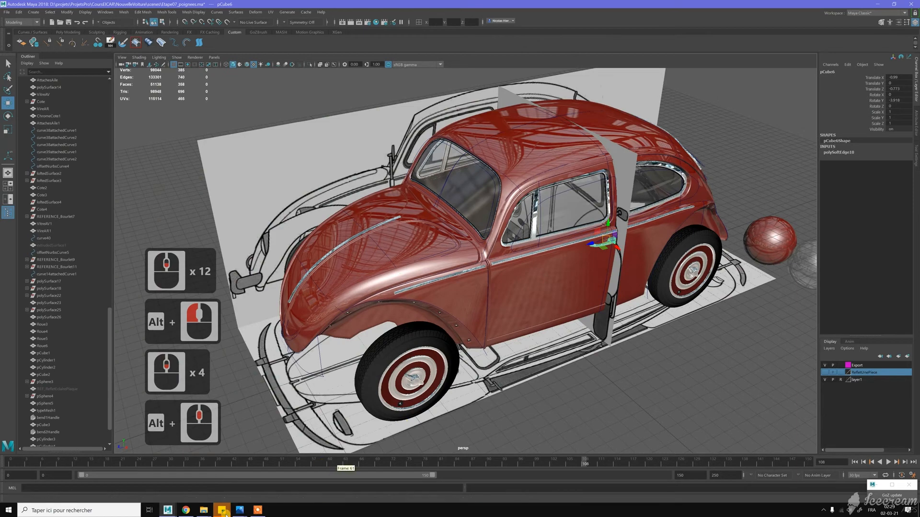
- Examine the hood handle in the reference photo of the black Beetle's front, and view the car model from the front
left_click(240, 511)
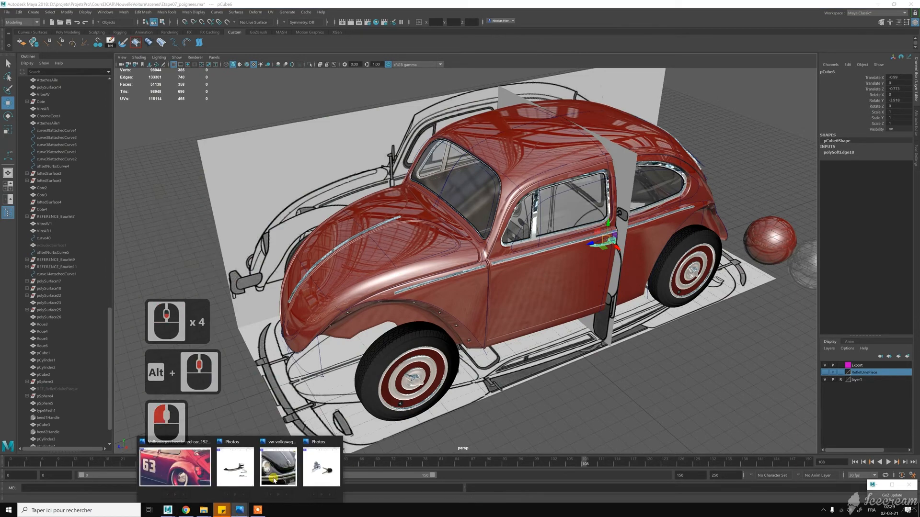
left_click(278, 474)
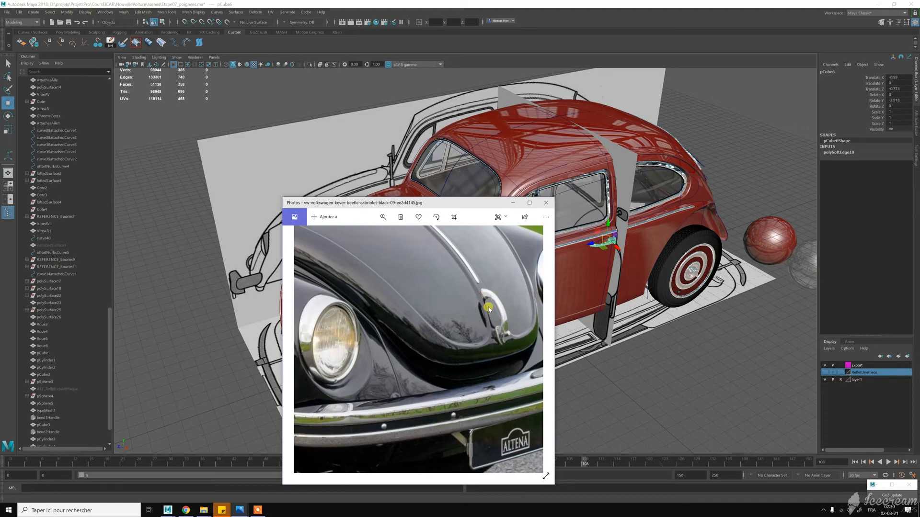
left_click(514, 201)
middle_click_drag(476, 275, 524, 269, "alt")
left_click_drag(523, 269, 555, 237, "alt")
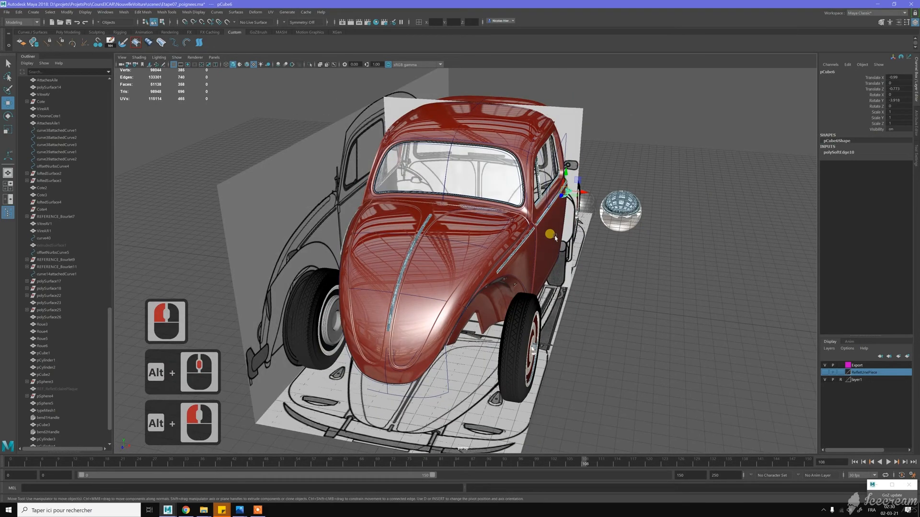
- Rename the door handle object as Poignee
scroll(63, 304, "down", 15)
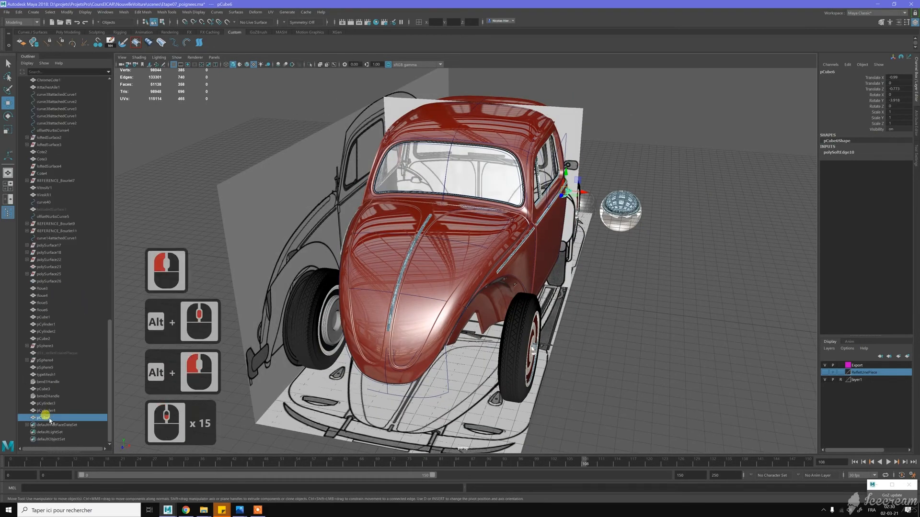
double_click(44, 418)
type("Poignee")
key("Return")
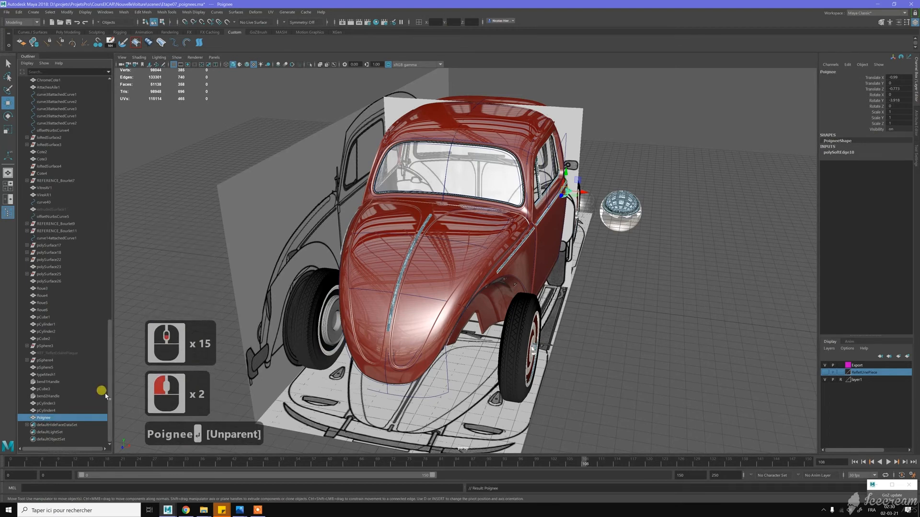
- Duplicate the Poignee handle, display the wireframe over the shading, and snap the copy to a vertex at the hood's lower front edge
key("ctrl+d")
key("w")
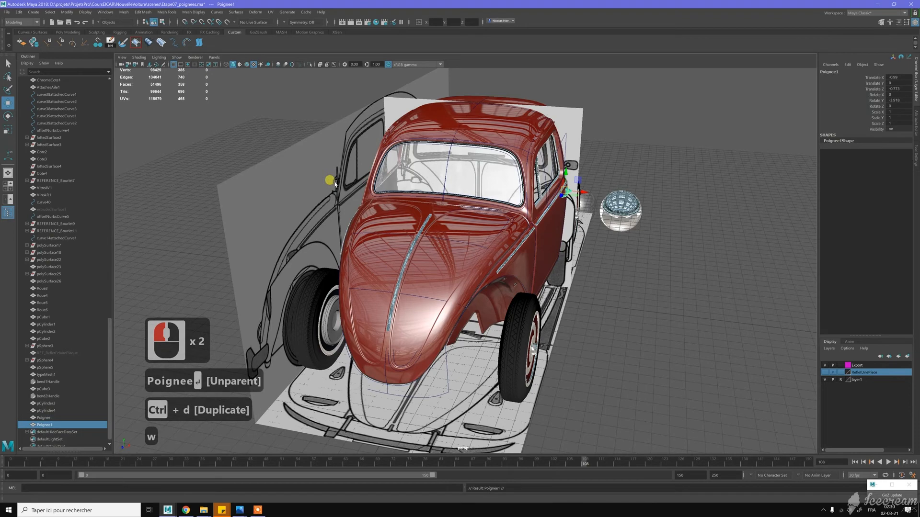
left_click(247, 64)
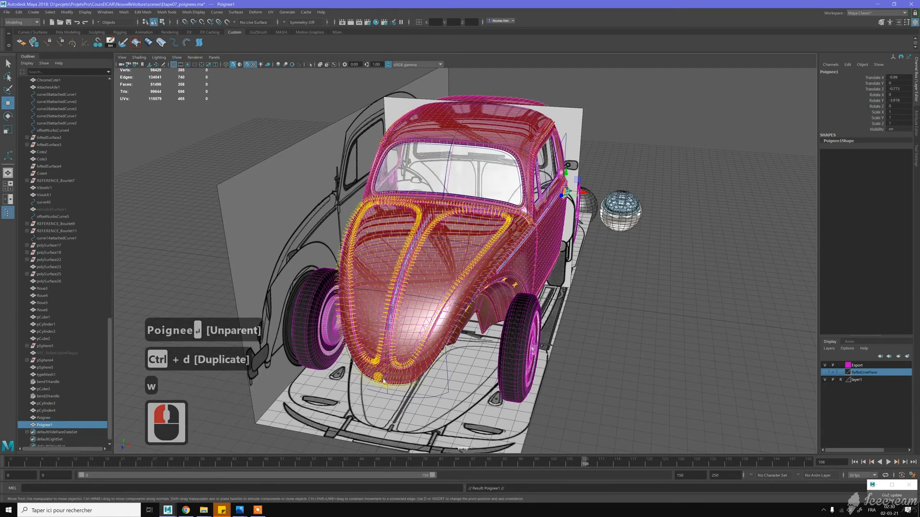
left_click_drag(384, 380, 469, 286, "alt")
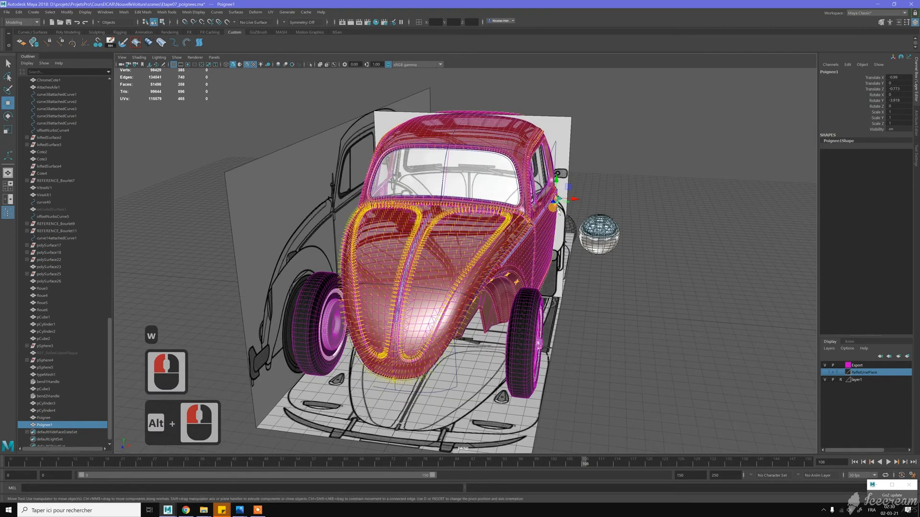
key("v")
left_click_drag(558, 200, 393, 365)
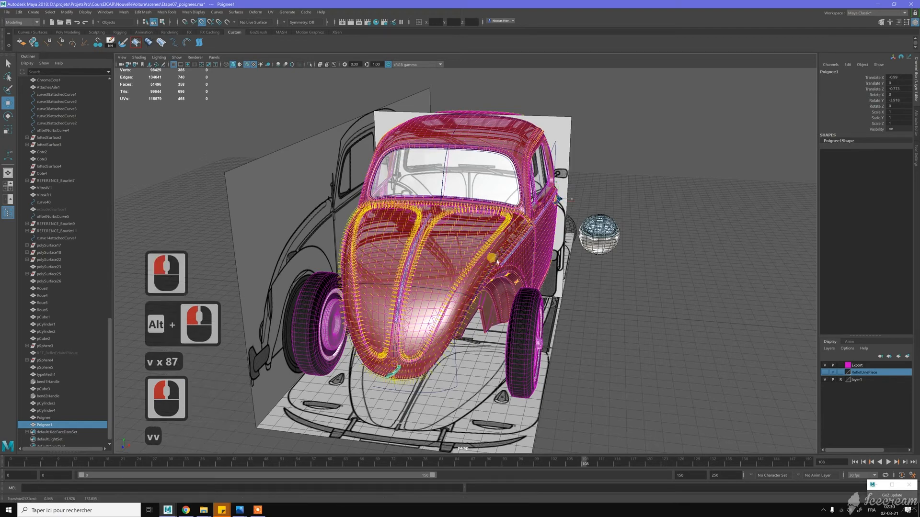
- Snap the handle copy to the hood's centre line near its lower edge and turn off the wireframe over the shading
key("f")
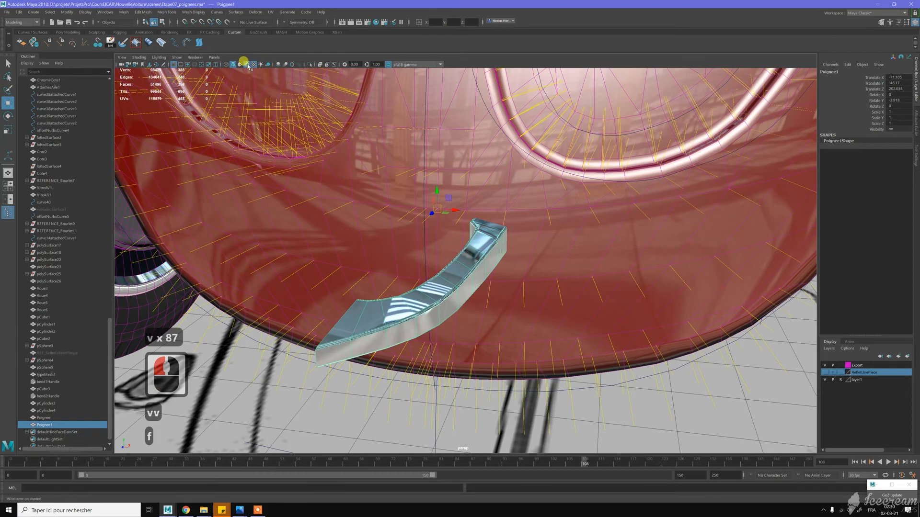
left_click_drag(394, 136, 431, 202, "alt")
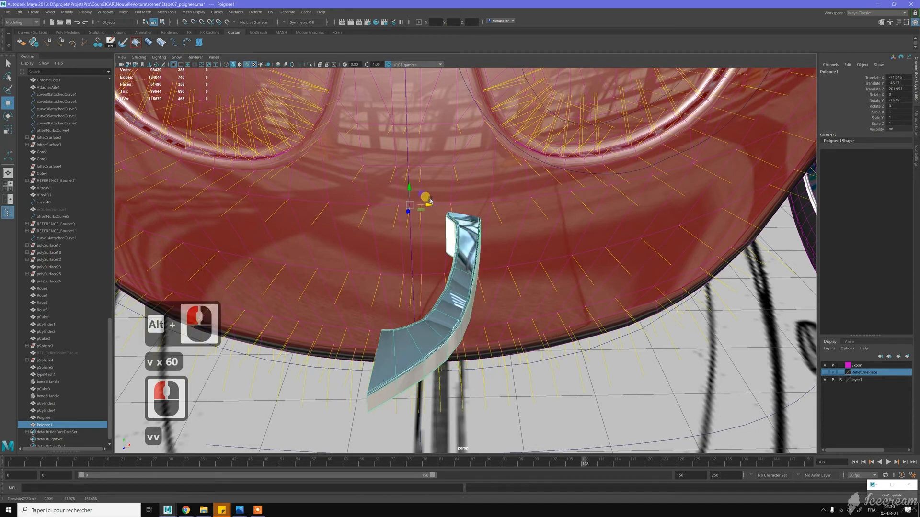
key("9")
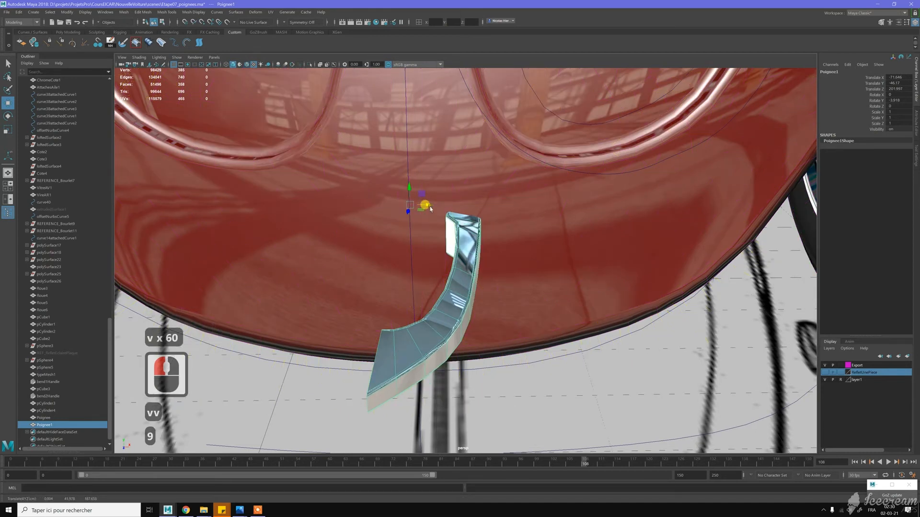
- Rotate the handle copy -90 degrees in X and about -90 degrees in Y so it stands upright facing forward
key("e")
left_click_drag(416, 209, 391, 218)
left_click_drag(422, 186, 484, 213, "alt")
scroll(479, 232, "down", 7)
middle_click_drag(483, 211, 482, 199, "alt")
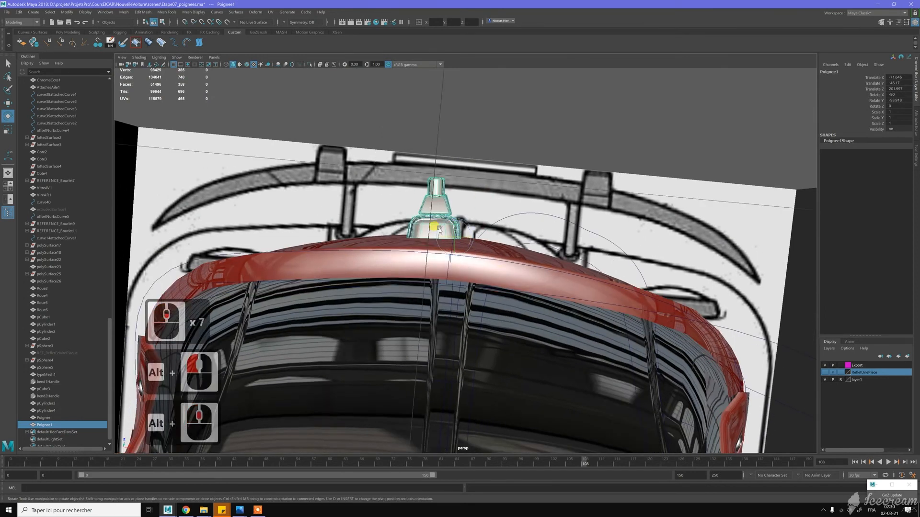
- Set the handle copy's Rotate Y to exactly -90
left_click_drag(438, 228, 490, 274, "alt")
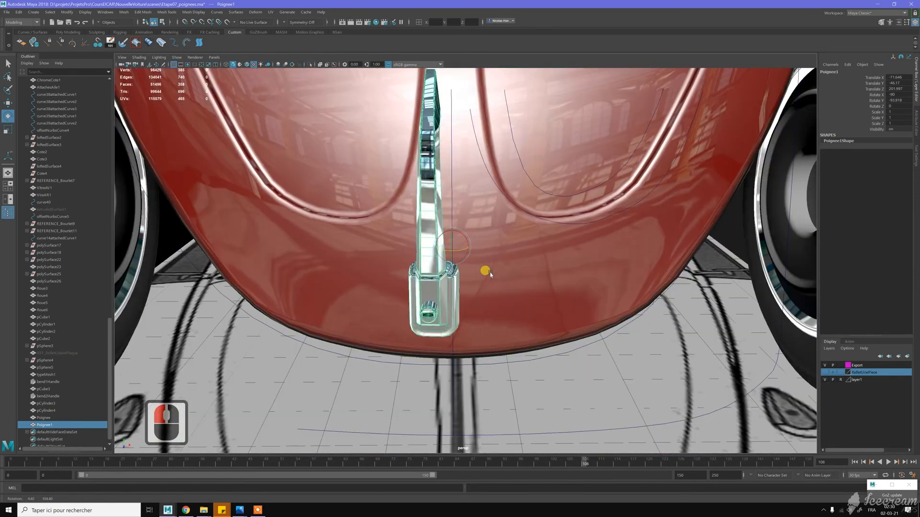
left_click(907, 88)
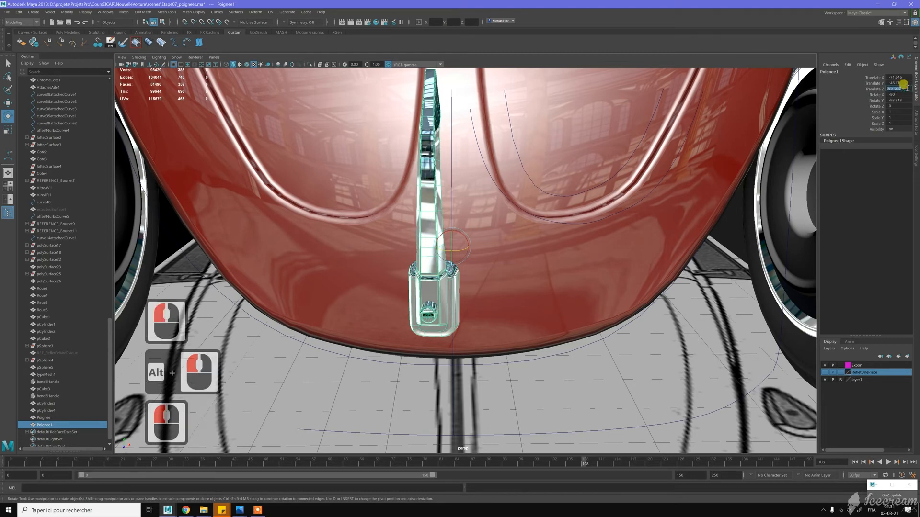
left_click(899, 100)
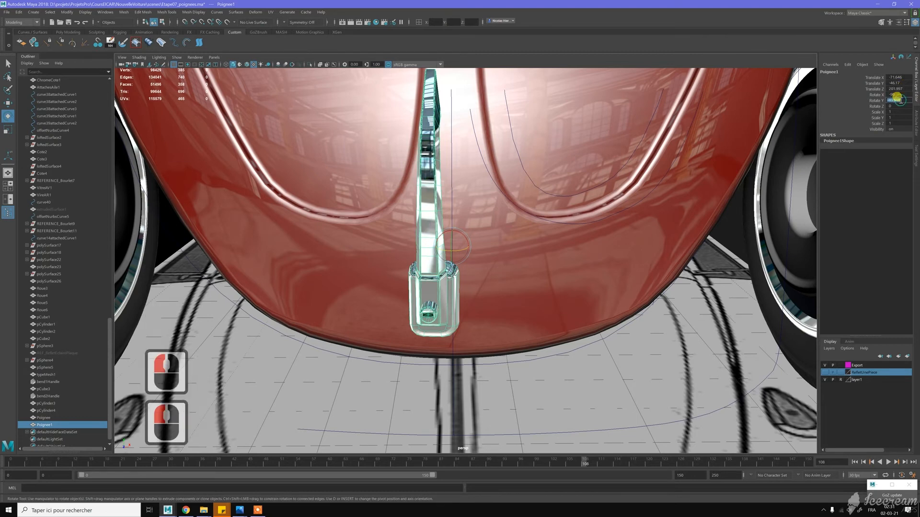
type("-90")
key("Return")
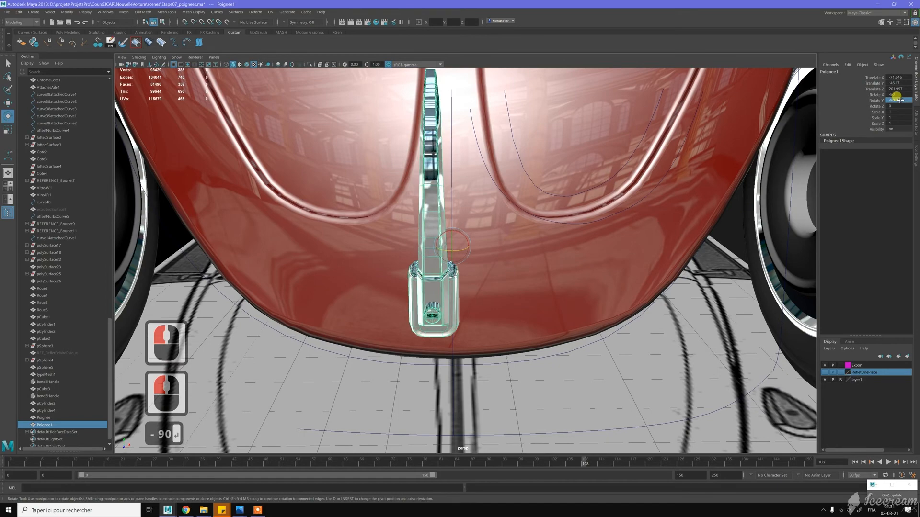
- Snap the handle's pivot to the centre of its lock button and align the handle on the hood's centre line
mouse_move(521, 226)
left_mouse_down("alt")
mouse_move(524, 186)
mouse_move(524, 207)
left_mouse_up("alt")
right_click_drag(523, 207, 542, 286, "alt")
key("Insert")
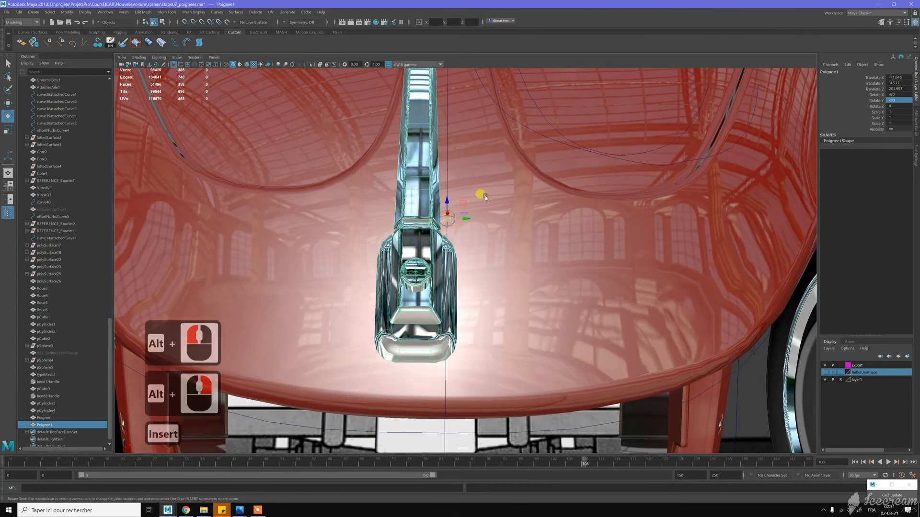
key("v")
left_click_drag(448, 219, 418, 271)
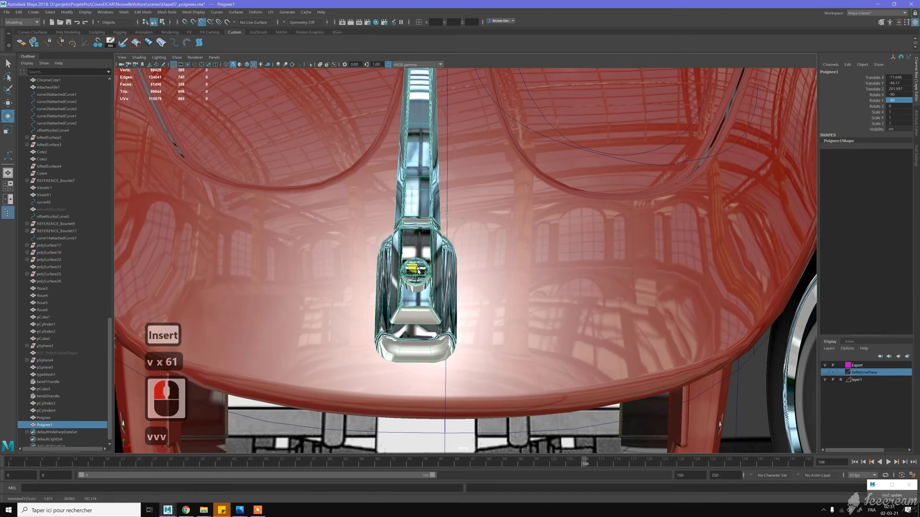
scroll(418, 272, "up", 2)
key("Insert")
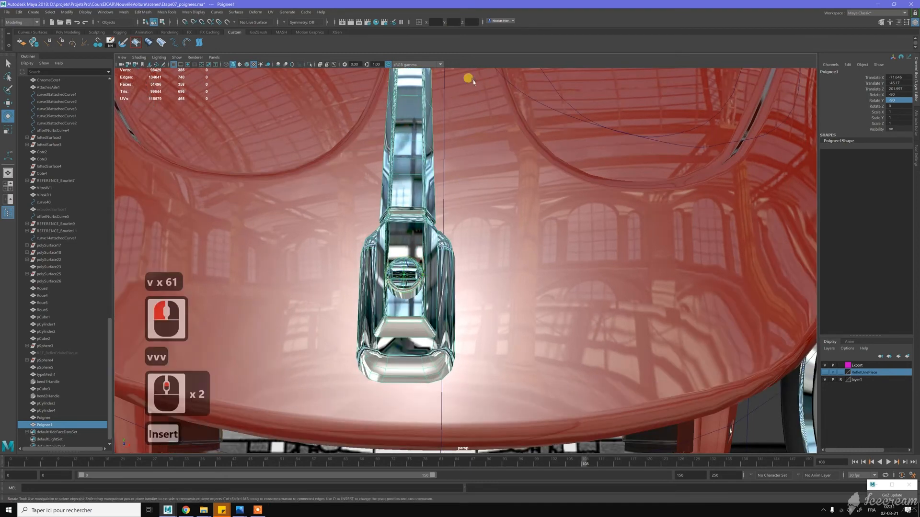
key("w")
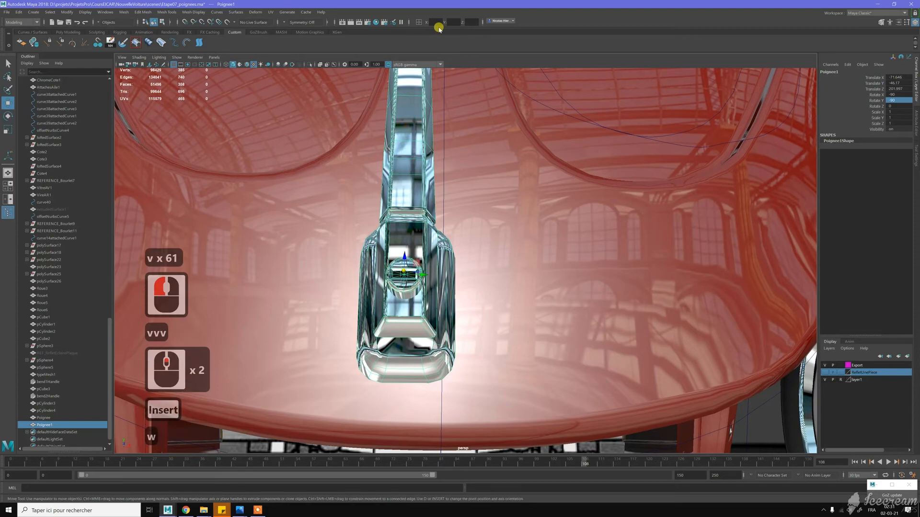
left_click_drag(404, 276, 445, 278)
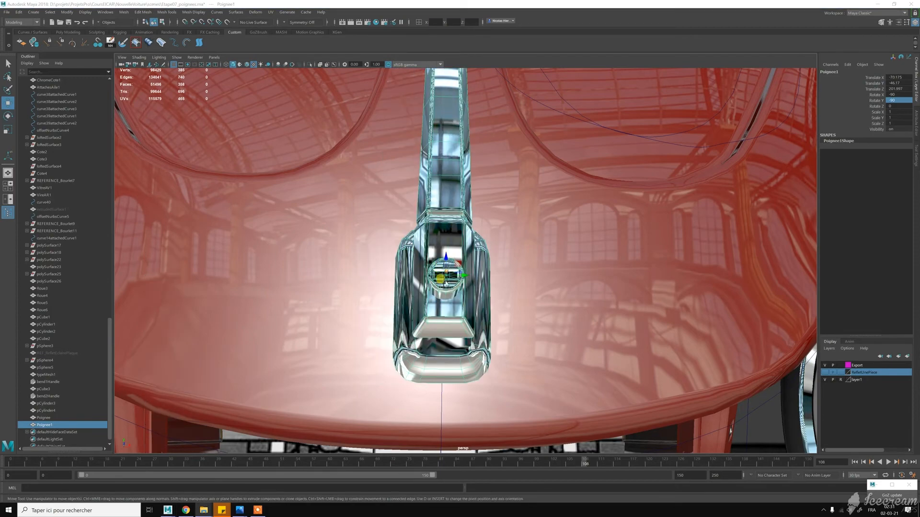
- Tilt the handle in side profile with stepped rotation so it follows the slope of the hood's nose
scroll(473, 313, "down", 5)
mouse_move(415, 289)
left_mouse_down("alt")
mouse_move(470, 294)
mouse_move(459, 293)
left_mouse_up("alt")
scroll(482, 258, "down", 1)
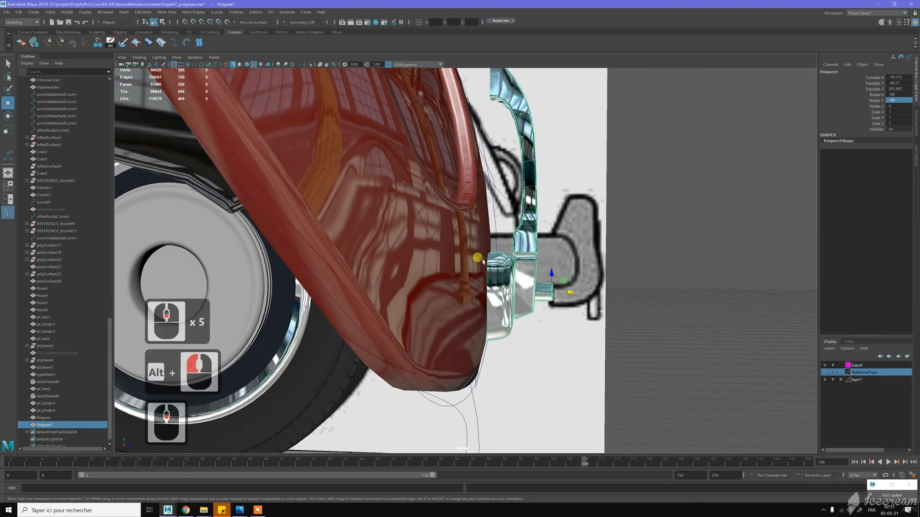
middle_click_drag(468, 302, 485, 124, "alt")
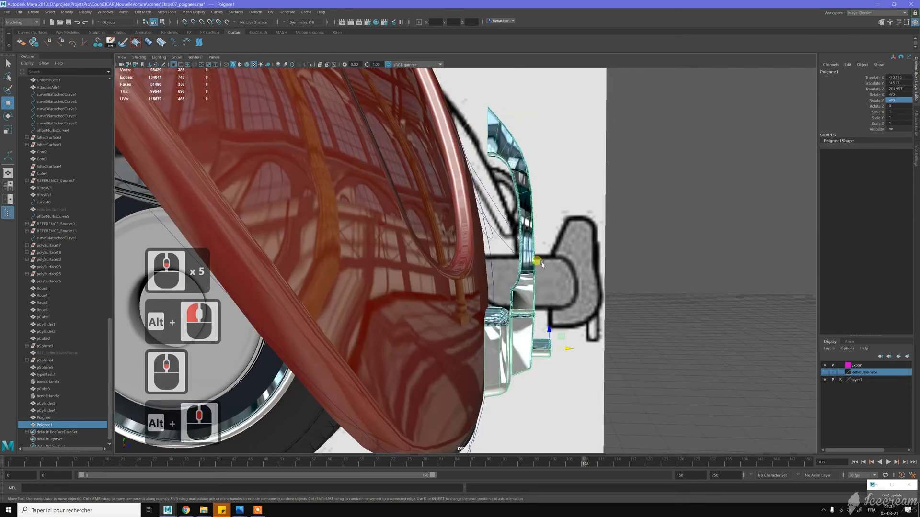
key("e")
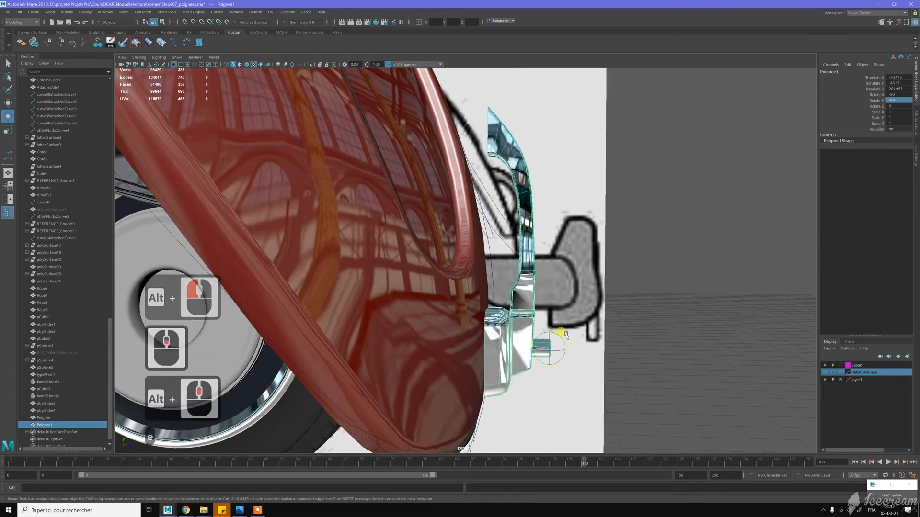
left_click_drag(557, 337, 655, 348)
middle_click(656, 347)
key("j")
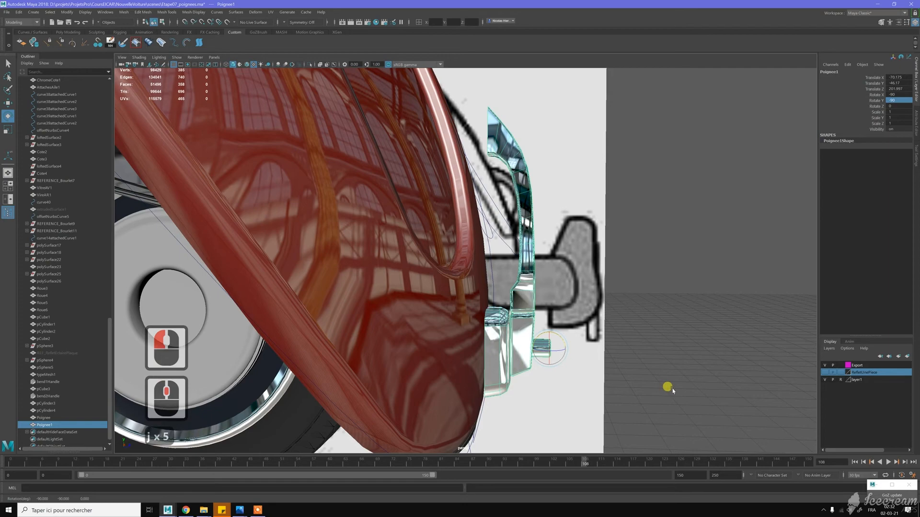
middle_click_drag(669, 389, 667, 385)
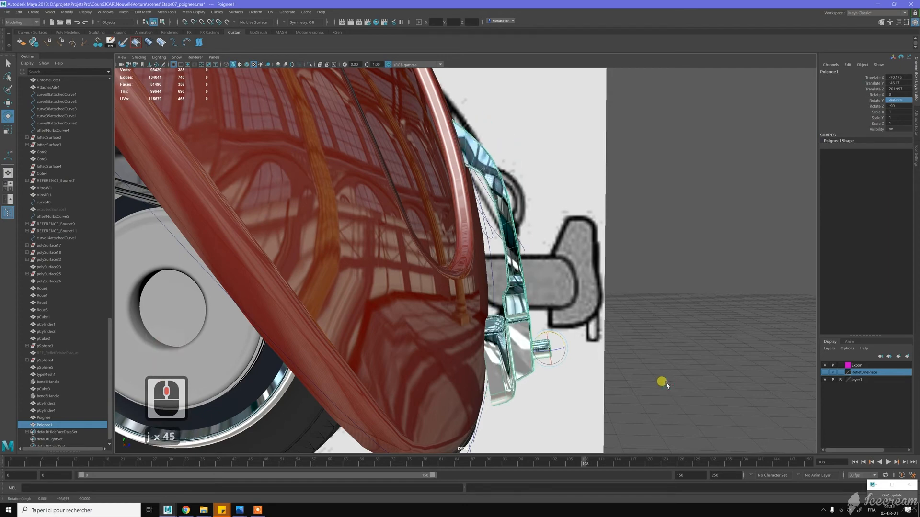
- Move the tilted handle up and back against the lower front surface of the hood
left_click_drag(667, 383, 578, 372, "alt")
key("w")
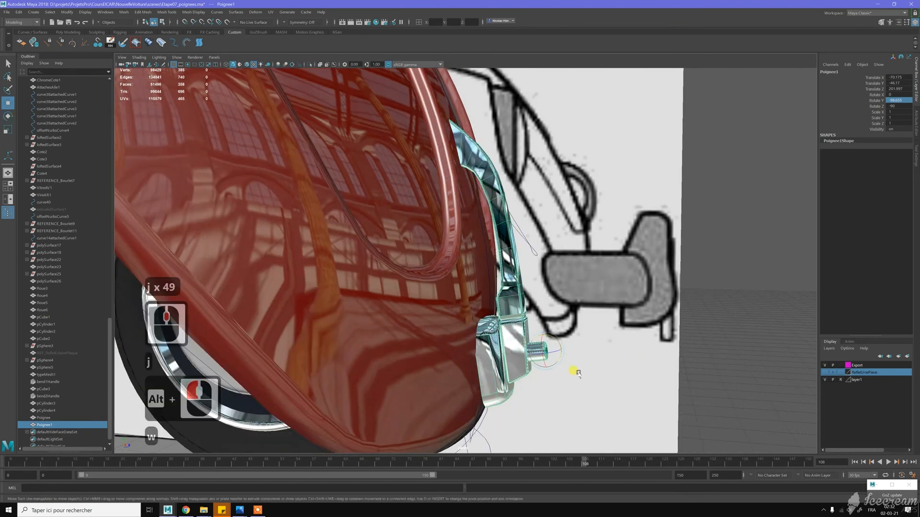
left_click_drag(539, 332, 390, 283)
scroll(559, 320, "down", 5)
- Examine the handle's placement against the hood and the side blueprint in the orthographic side view
key("space")
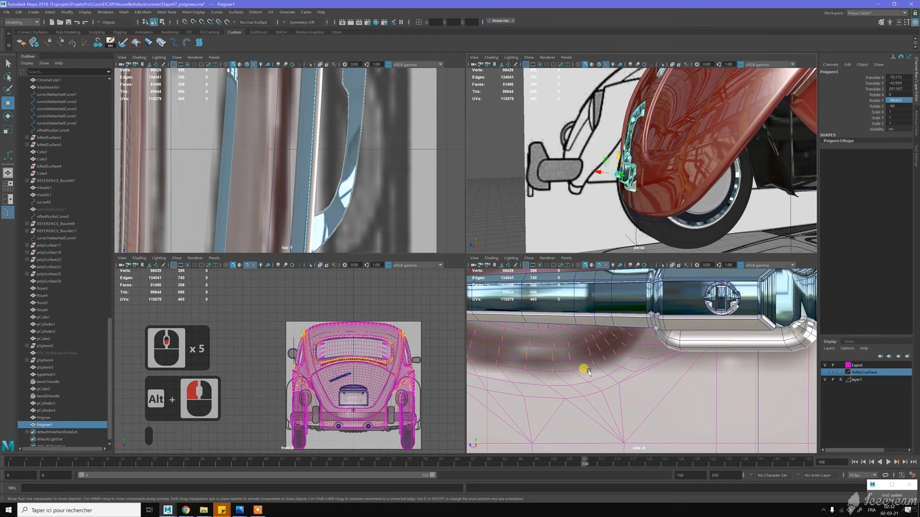
scroll(589, 371, "down", 20)
middle_click_drag(565, 394, 740, 368, "alt")
scroll(694, 374, "up", 7, "alt")
middle_click_drag(570, 400, 735, 371, "alt")
scroll(581, 377, "up", 5, "alt")
scroll(582, 377, "up", 11, "alt")
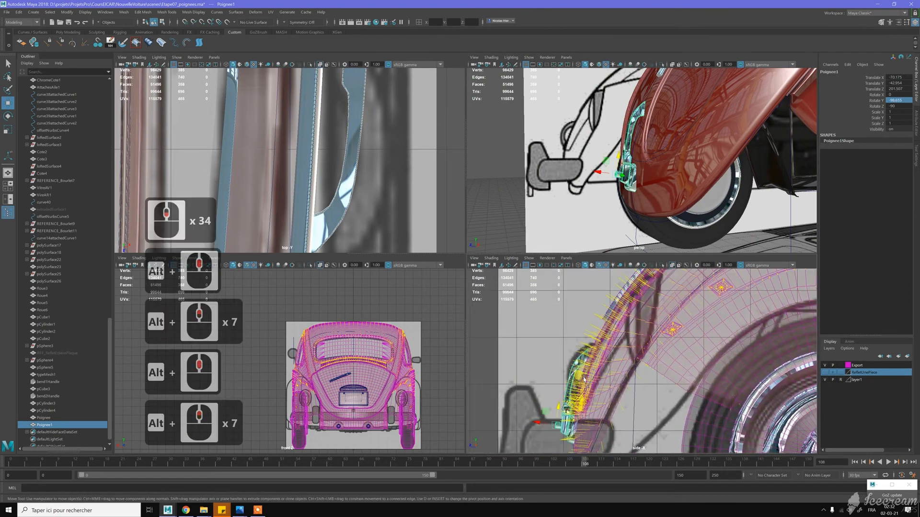
middle_click_drag(581, 377, 627, 364, "alt")
scroll(626, 344, "up", 3, "alt")
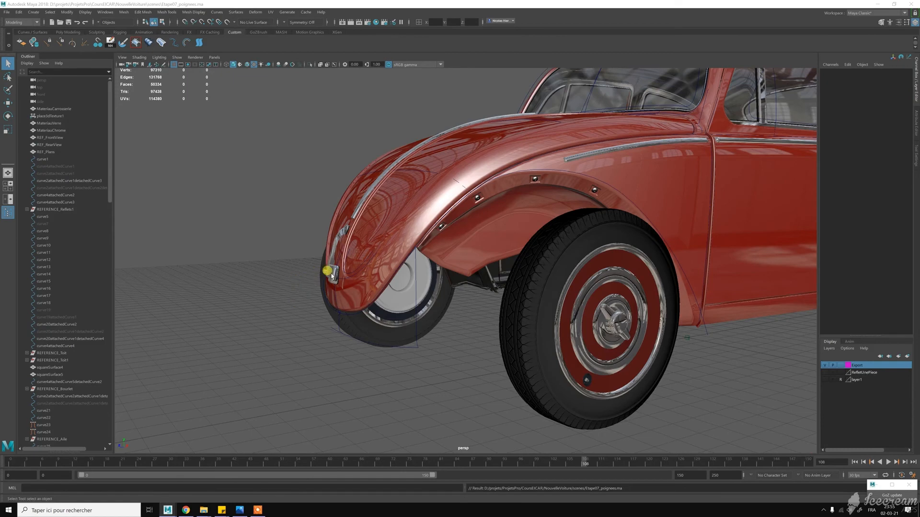
- Duplicate the hood handle and move the copy along the car's length to the rear
left_click(331, 277)
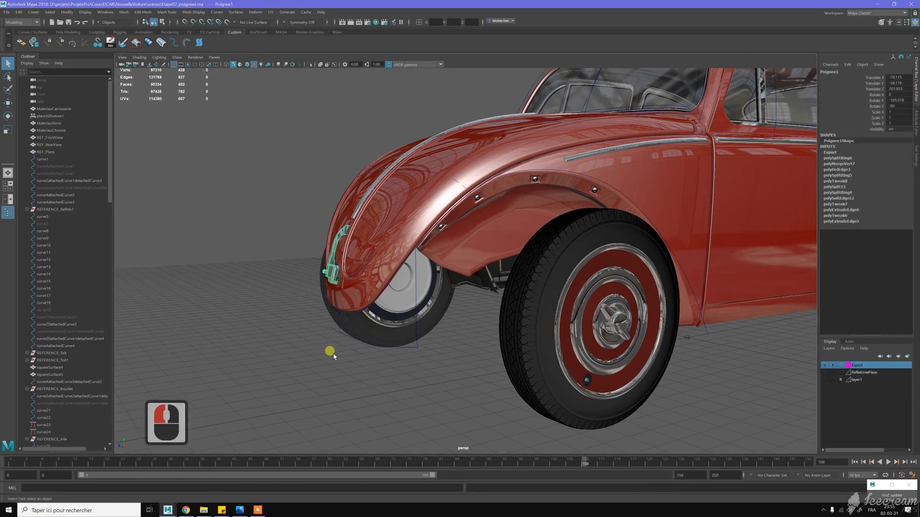
scroll(334, 354, "down", 2)
left_click_drag(371, 355, 359, 358, "alt")
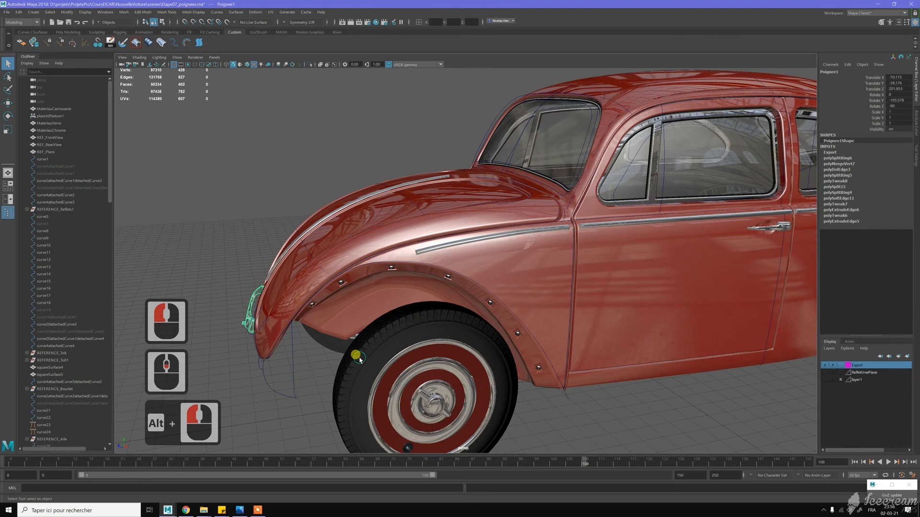
key("ctrl+d")
key("w")
scroll(309, 329, "down", 6)
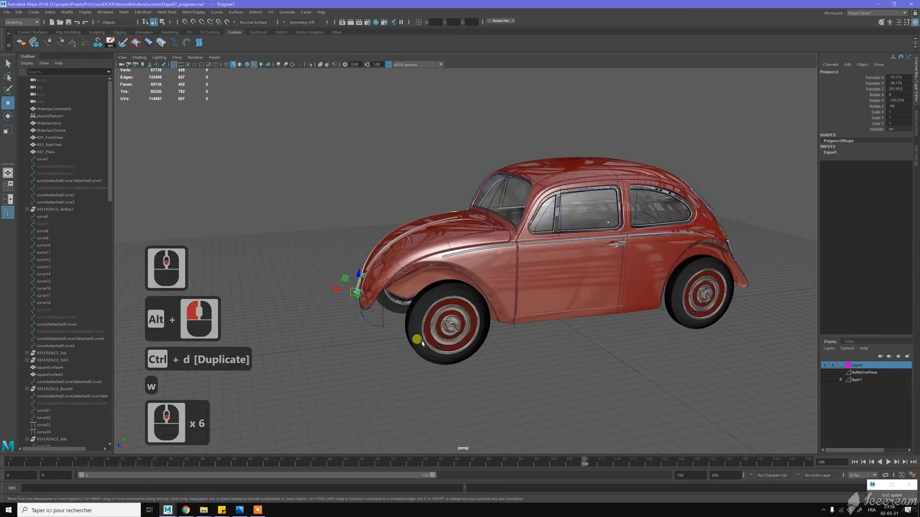
left_click_drag(421, 339, 390, 339, "alt")
middle_click_drag(496, 337, 410, 332, "alt")
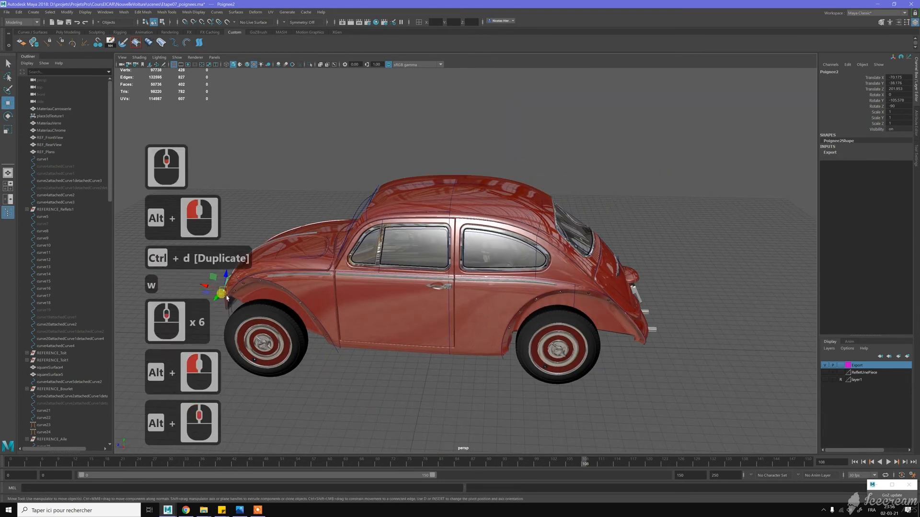
left_click_drag(204, 286, 616, 313)
- Turn the rear handle copy to about -254 degrees in Y so its grip points down, and position it by the rear lid
key("f")
key("e")
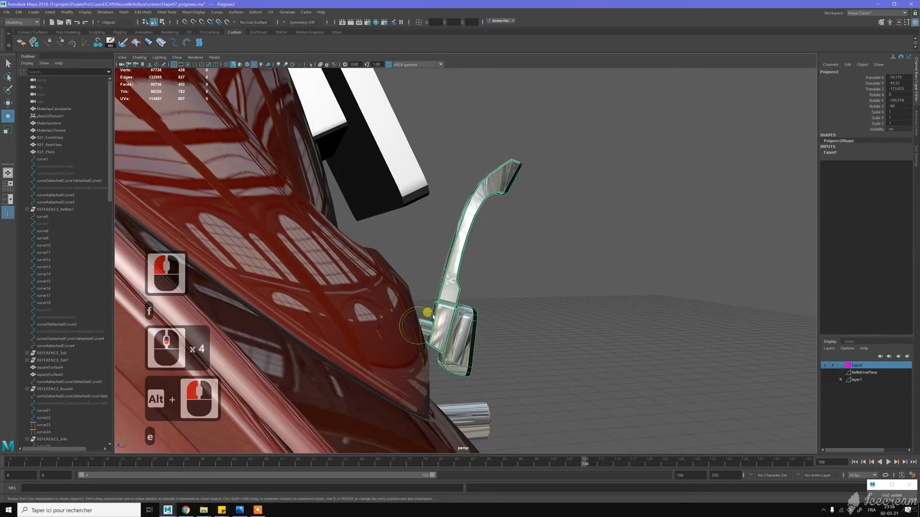
left_click_drag(406, 317, 450, 309)
key("w")
key("e")
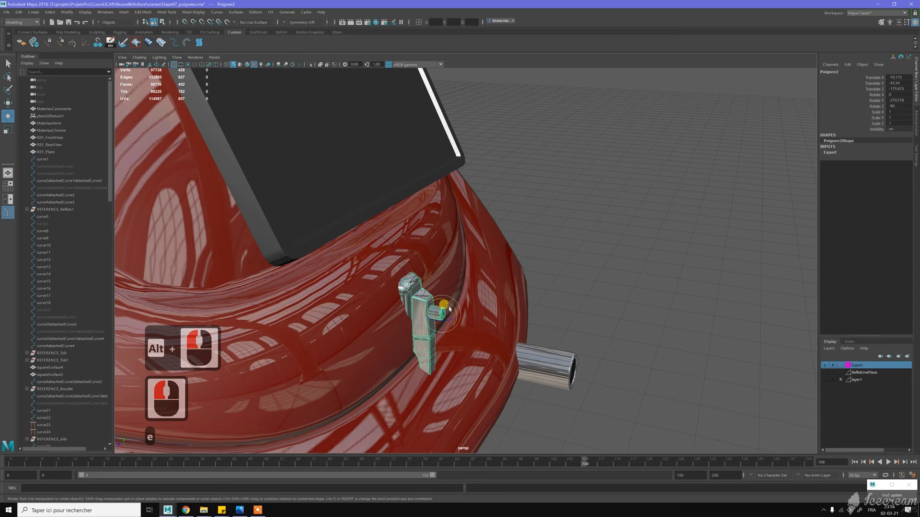
left_click_drag(447, 303, 472, 308)
key("w")
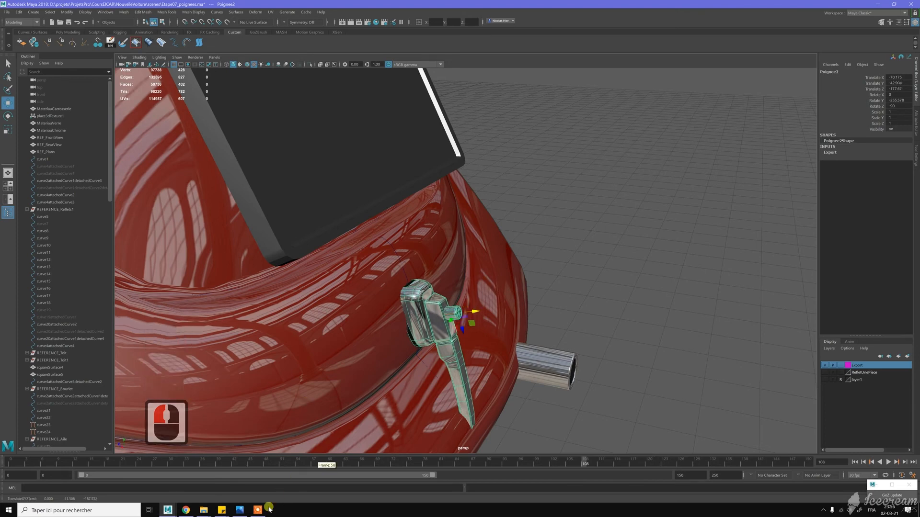
- Examine the shape of the lock handle in the reference photo VA13202.jpg, and return to the Maya scene
left_click(240, 509)
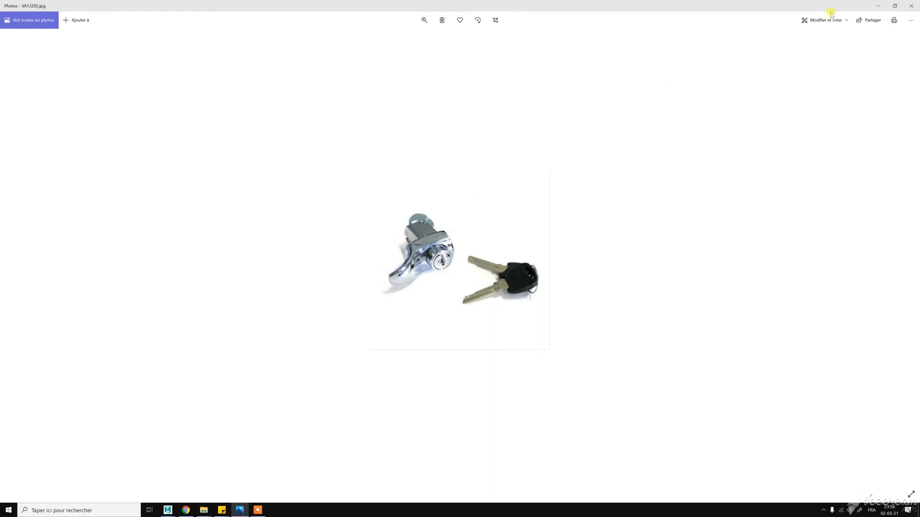
left_click(881, 5)
scroll(465, 292, "up", 4)
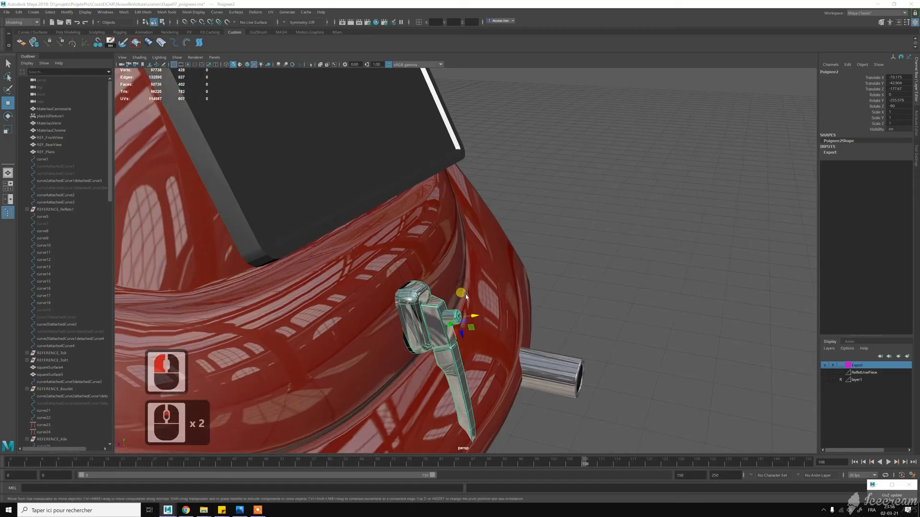
- Delete the faces of the rounded base plate from the rear handle copy
middle_click_drag(437, 302, 468, 269, "alt")
left_click_drag(466, 266, 462, 228, "alt")
middle_click_drag(462, 227, 479, 277, "alt")
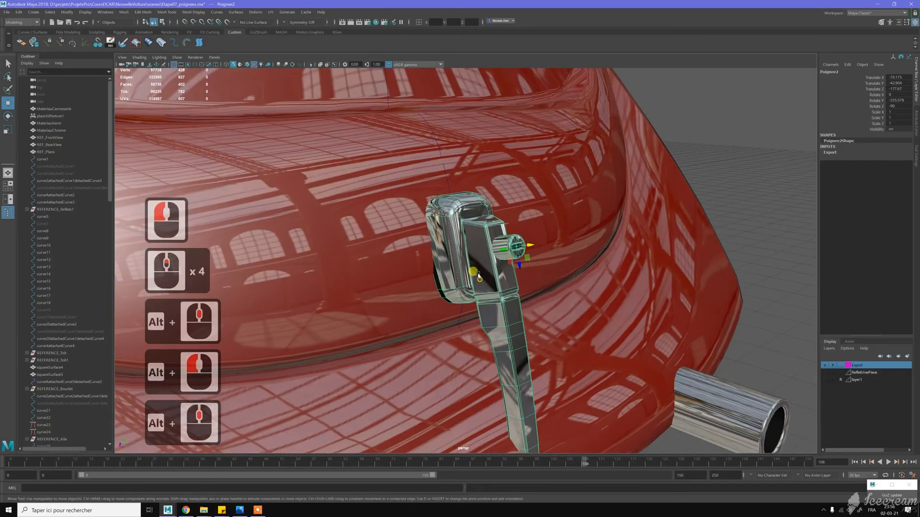
key("alt+w")
right_click_drag(478, 275, 450, 239, "alt")
double_click(451, 232)
key("Delete")
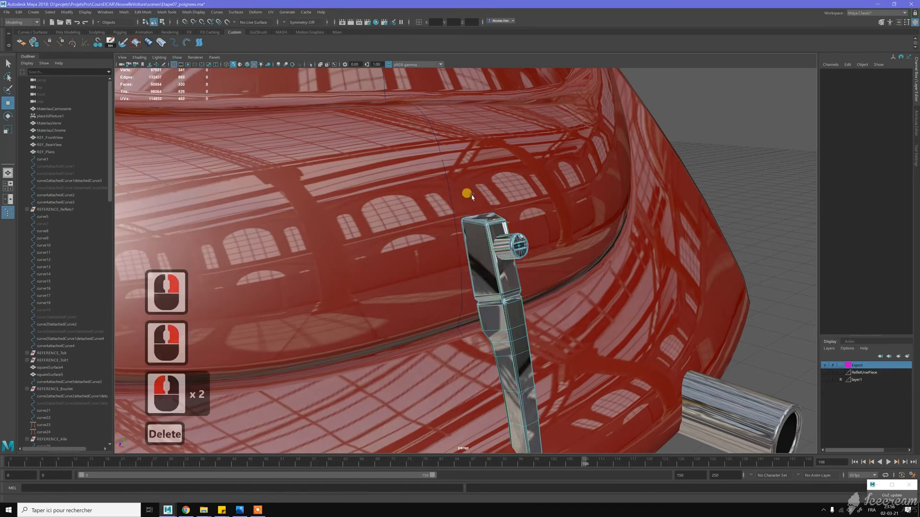
- Compare the rear handle without its base plate with the lock handle in the reference photo VA13202.jpg
left_click_drag(514, 251, 308, 447, "alt")
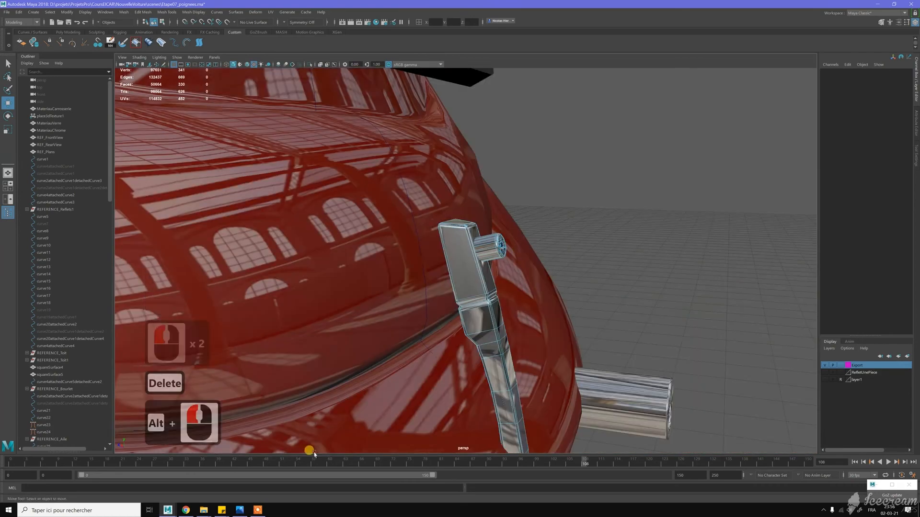
left_click(239, 510)
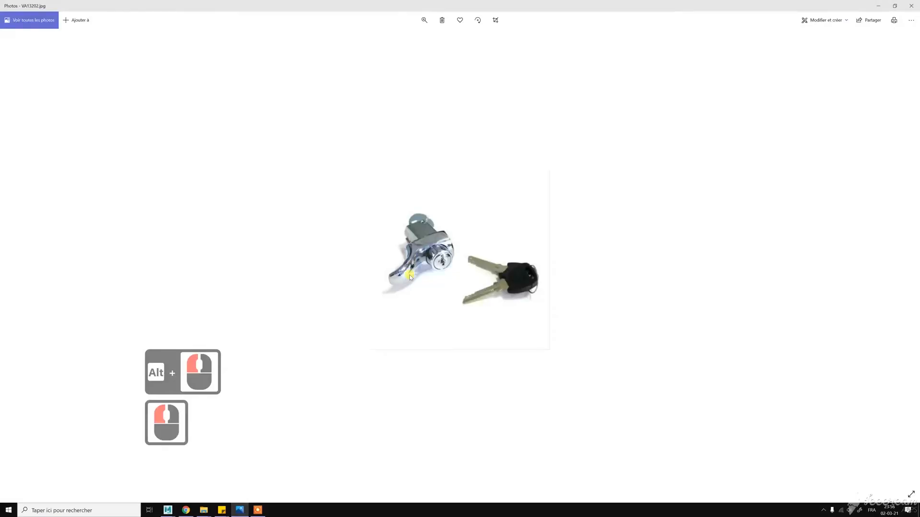
- Return to the Maya scene and switch the rear handle copy to edge selection at the groove below its head
left_click(878, 6)
middle_click_drag(511, 301, 499, 253, "alt")
right_click_drag(518, 294, 556, 310, "alt")
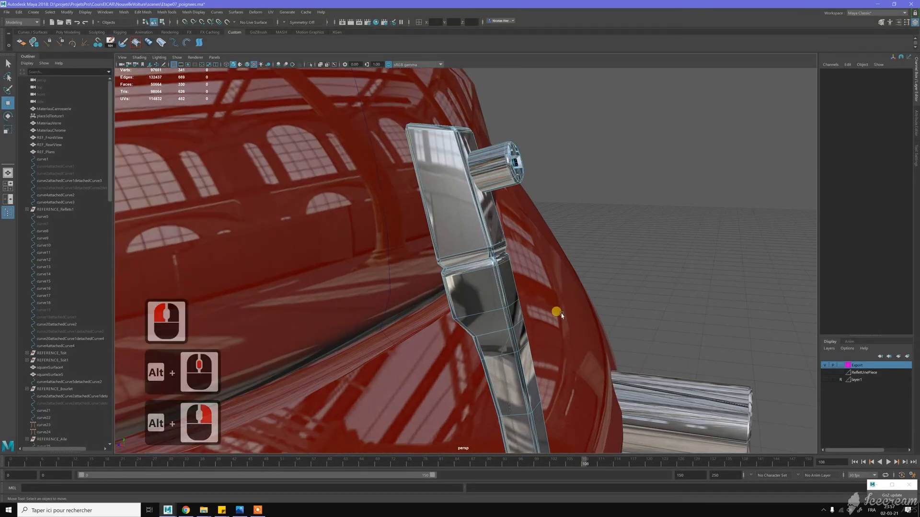
key("w")
right_click_drag(491, 274, 479, 262)
double_click(479, 263)
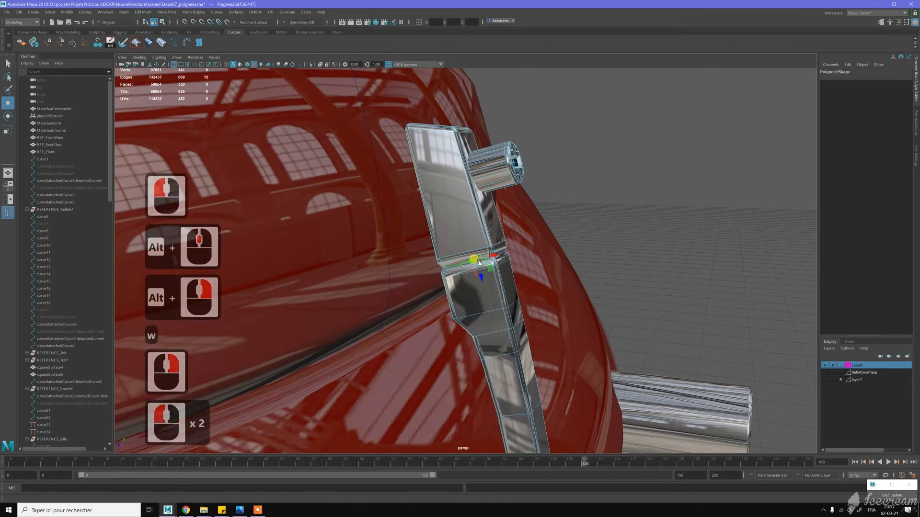
key("less")
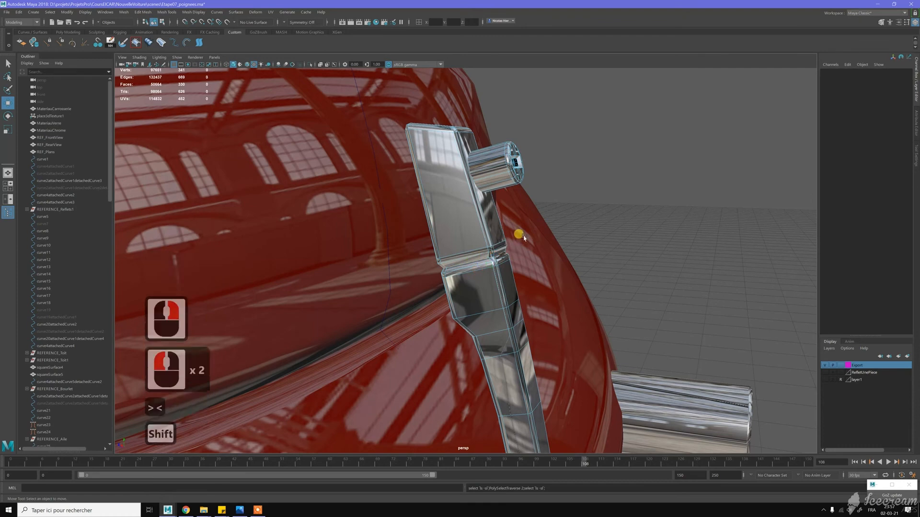
key("greater")
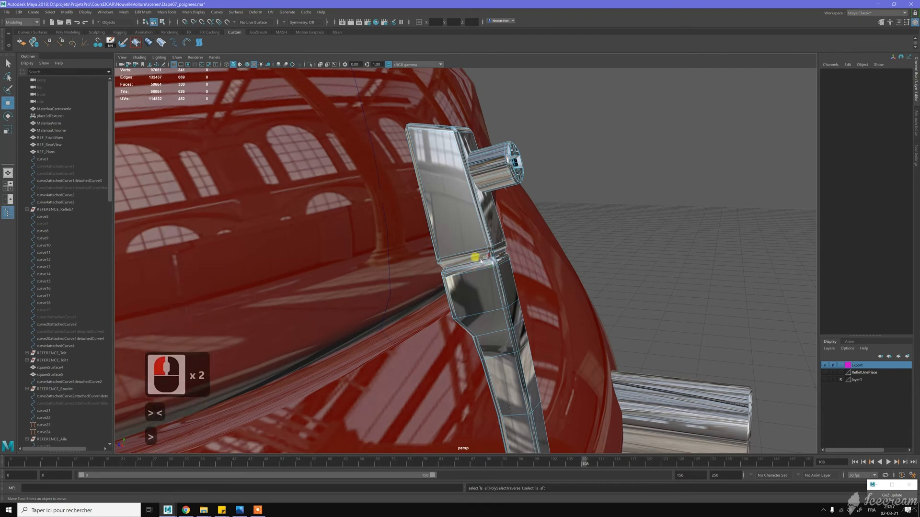
double_click(466, 266)
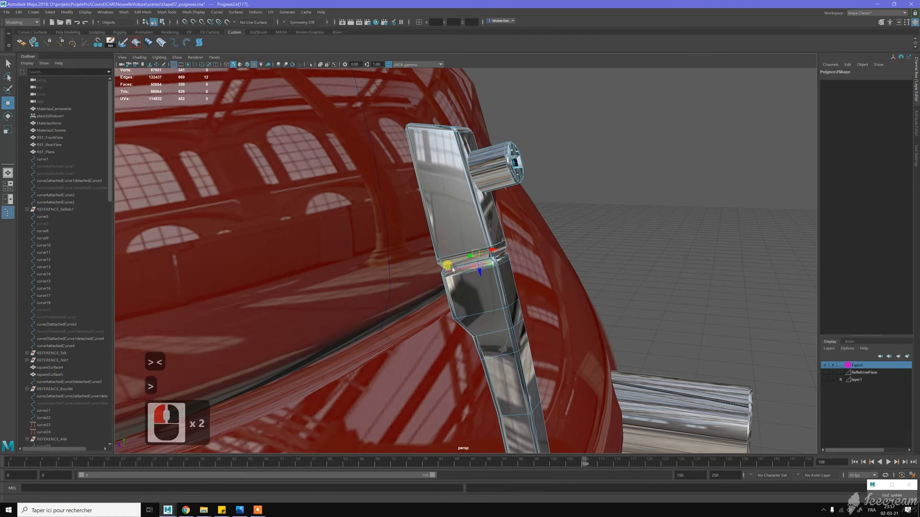
double_click(448, 263, "shift")
key("z")
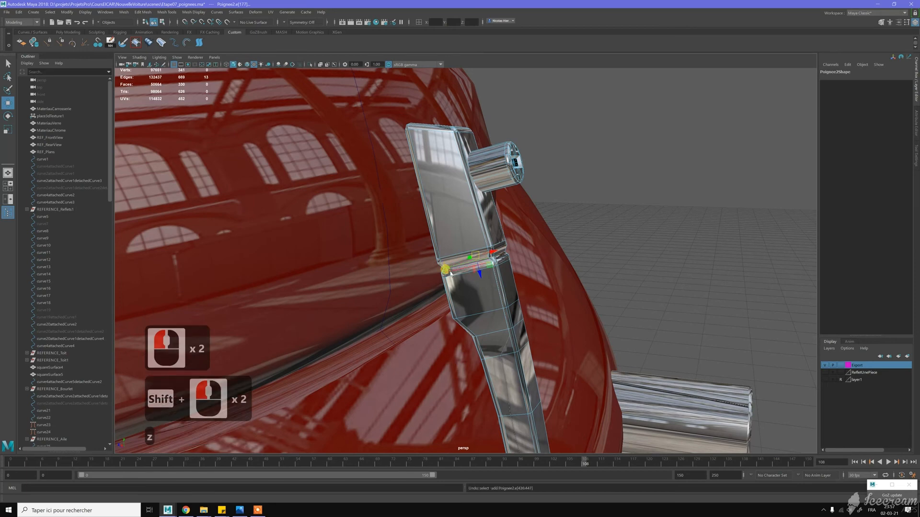
key("z")
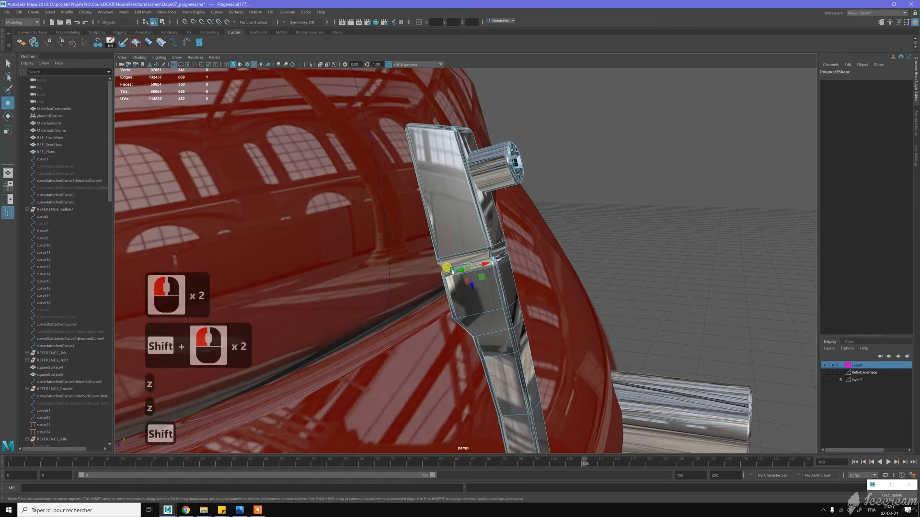
- Delete the edge loops around the groove on the rear handle copy, including the adjacent loops, to separate the head from the grip
double_click(453, 270, "shift")
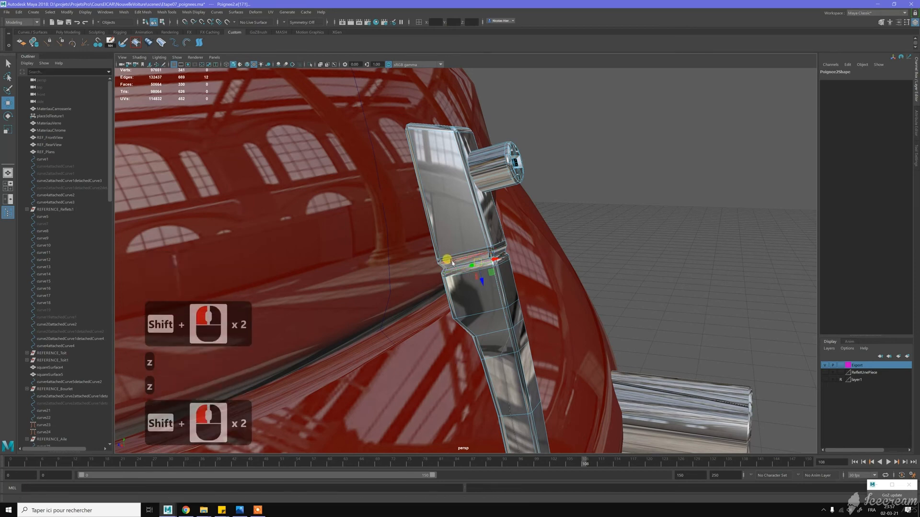
double_click(452, 263, "shift")
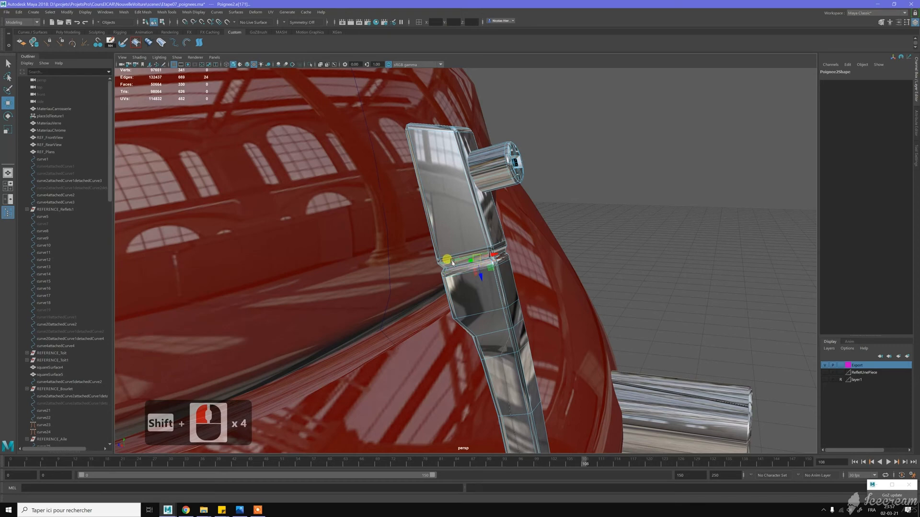
key("shift+period")
left_click_drag(520, 238, 517, 241, "alt")
right_click_drag(516, 240, 648, 325, "alt")
key("ctrl+BackSpace")
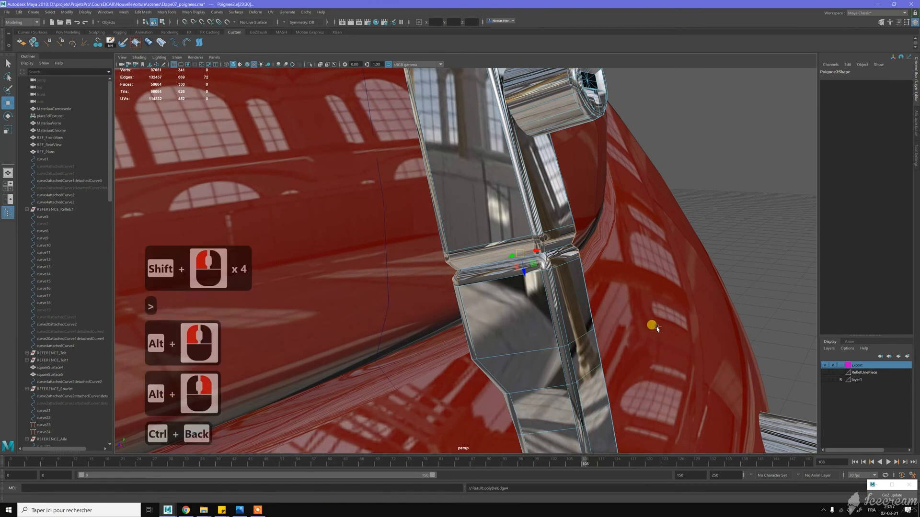
- Delete all faces of the separated grip and check the remaining head against the reference photo VA13202.jpg
scroll(505, 267, "down", 5)
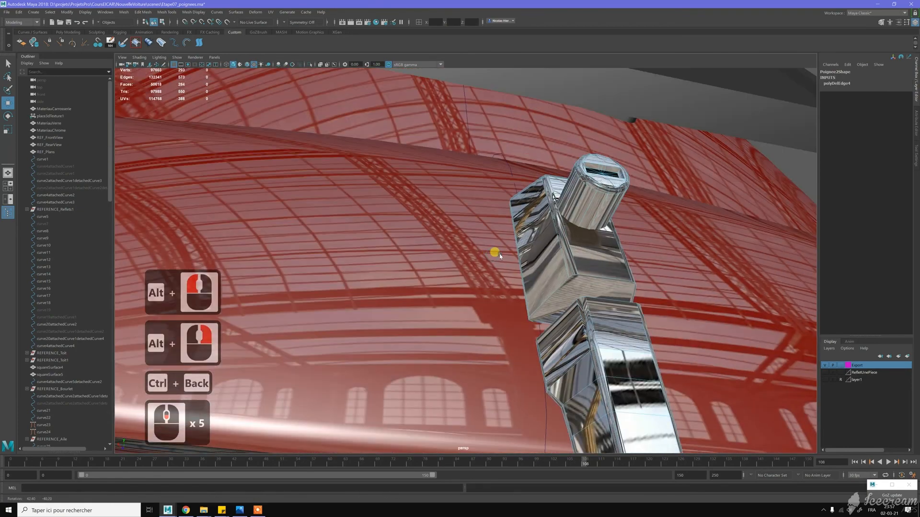
left_click_drag(499, 255, 498, 264, "alt")
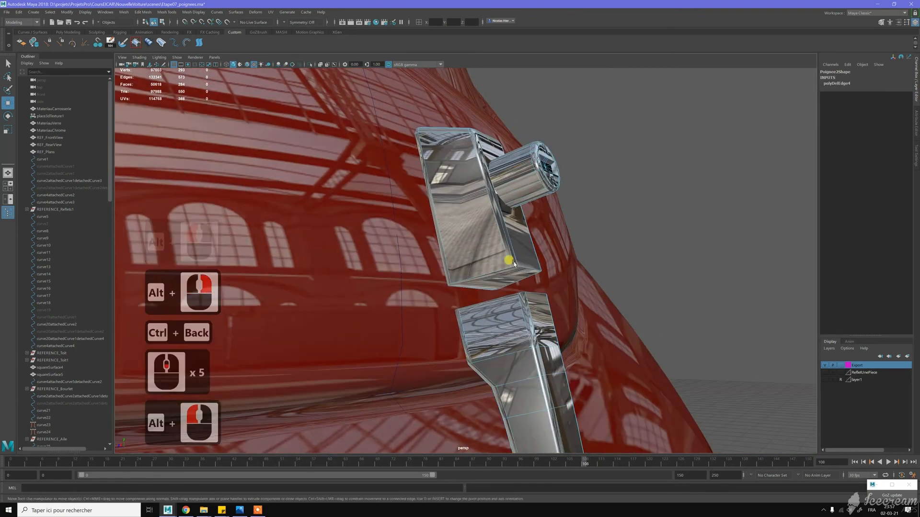
scroll(515, 267, "down", 13)
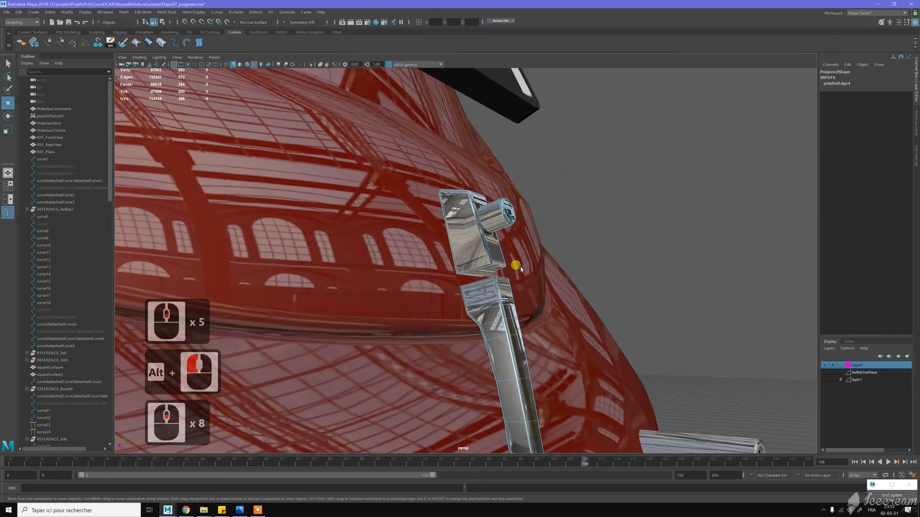
left_click_drag(493, 278, 475, 268, "alt")
key("w")
right_click_drag(474, 268, 474, 286)
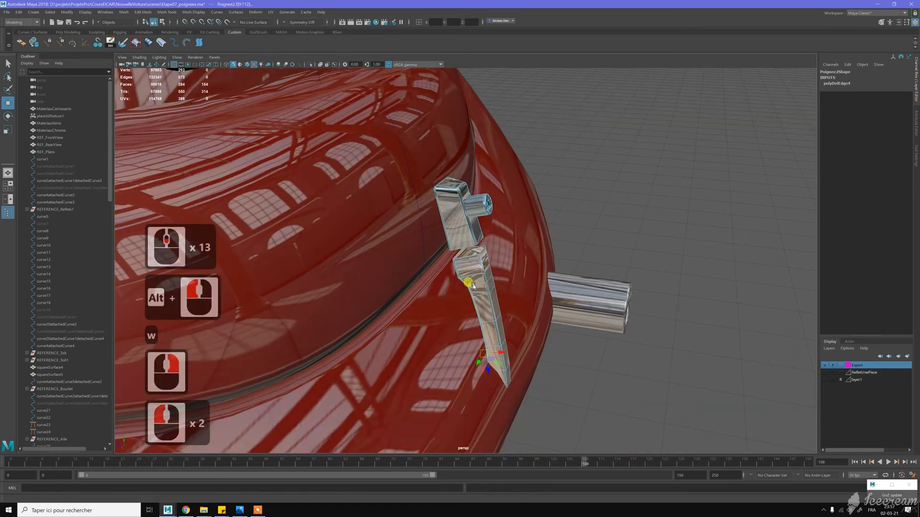
key("Delete")
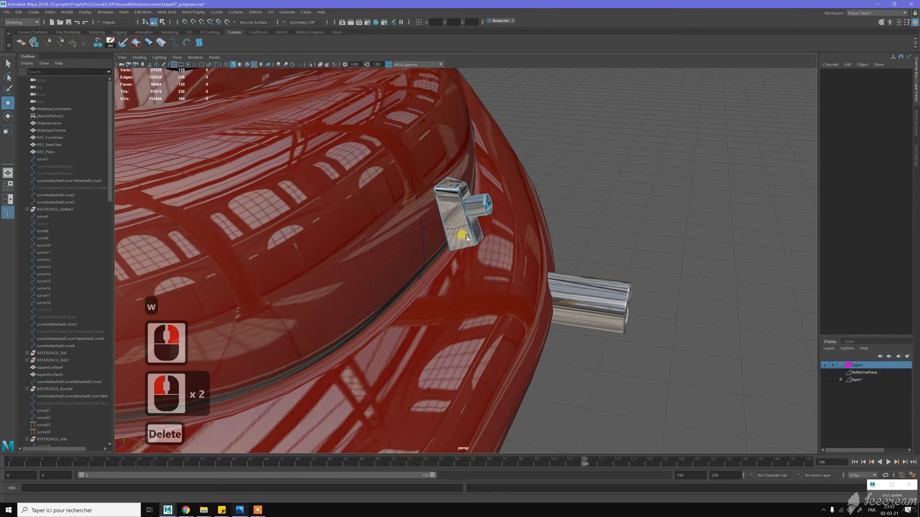
left_click(240, 511)
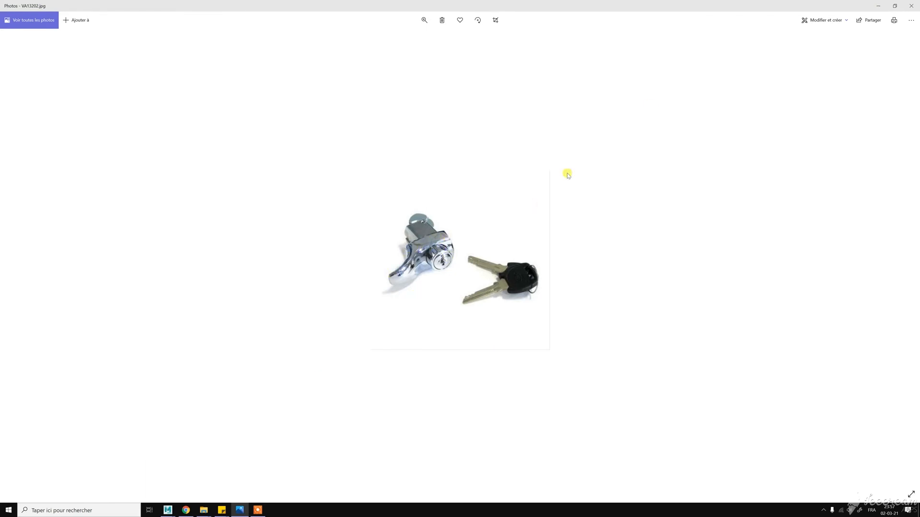
left_click(877, 5)
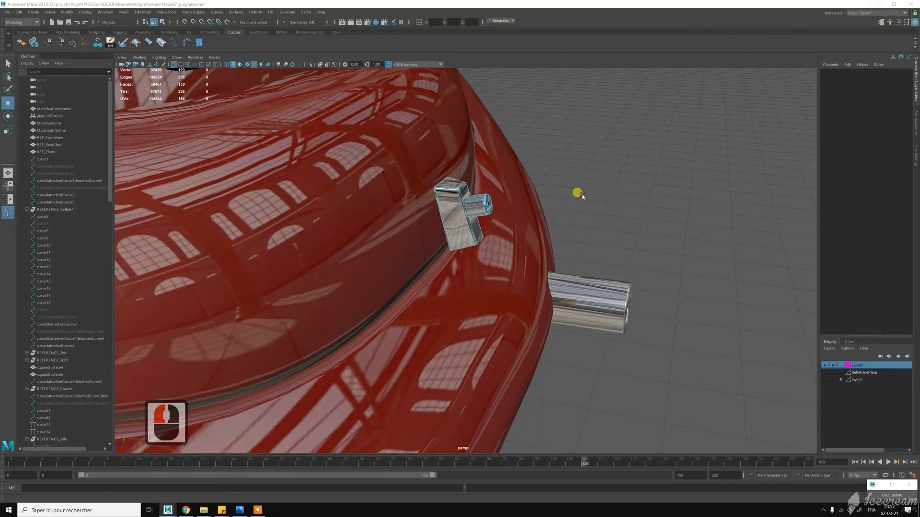
- Delete the two long vertical bevel edges along one front corner of the handle head
scroll(484, 197, "up", 7)
middle_click_drag(470, 196, 465, 180, "alt")
scroll(464, 180, "up", 6, "alt")
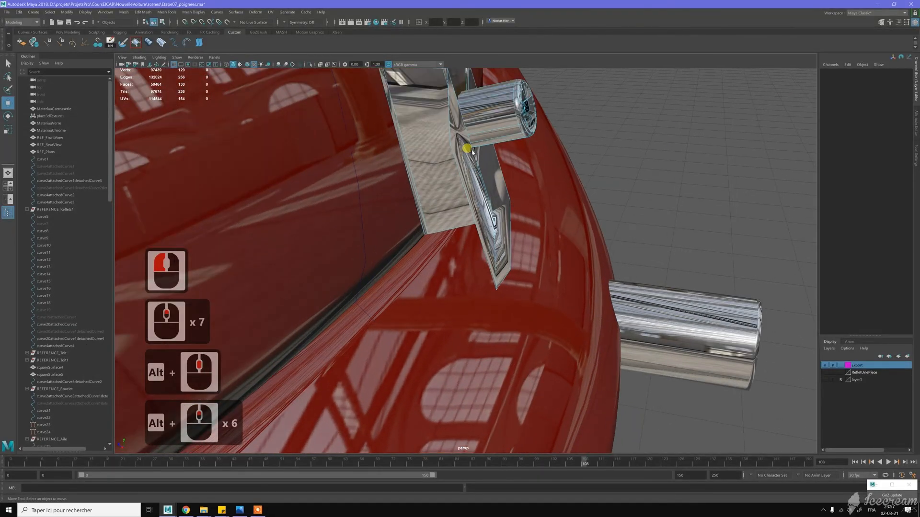
key("z")
left_click_drag(440, 116, 457, 156, "alt")
key("alt+w")
right_click_drag(463, 160, 469, 146)
double_click(467, 159)
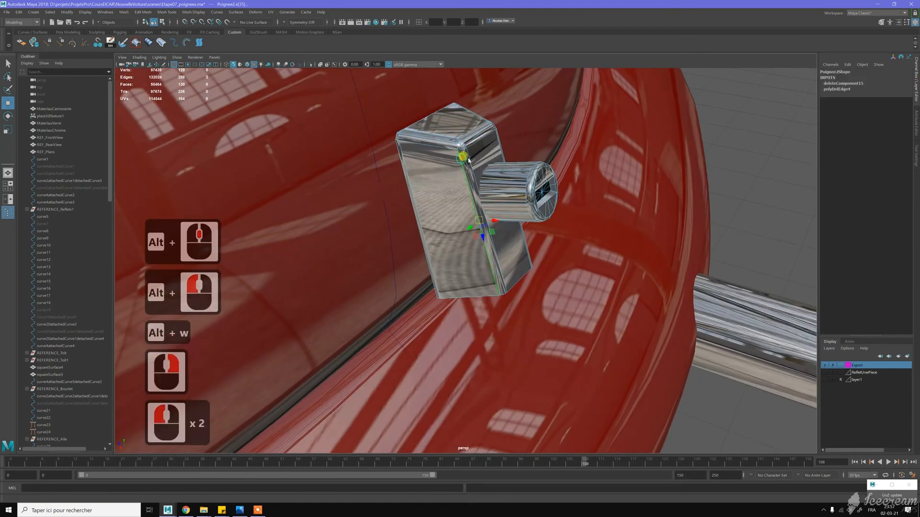
double_click(468, 159, "shift")
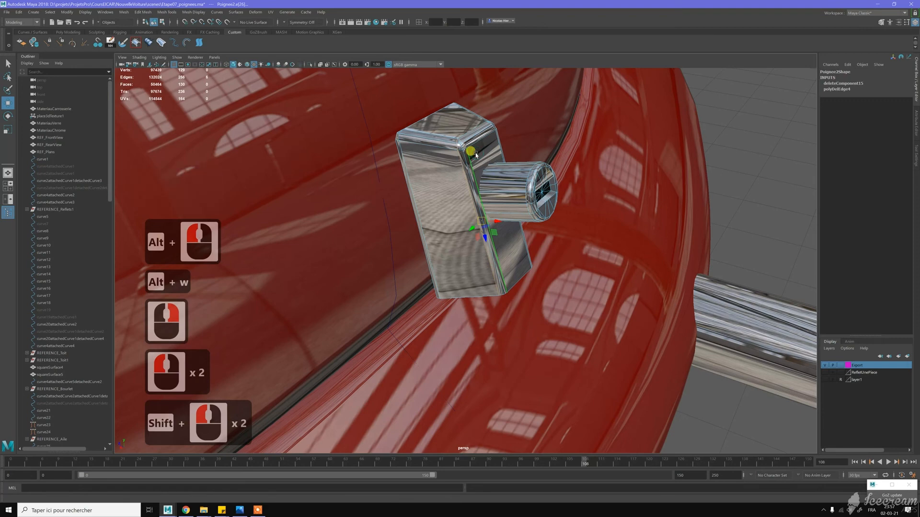
key("ctrl+BackSpace")
- Delete the matching pair of vertical bevel edges along the opposite front corner of the handle head
left_click_drag(472, 148, 551, 206, "alt")
middle_click_drag(551, 206, 537, 200, "alt")
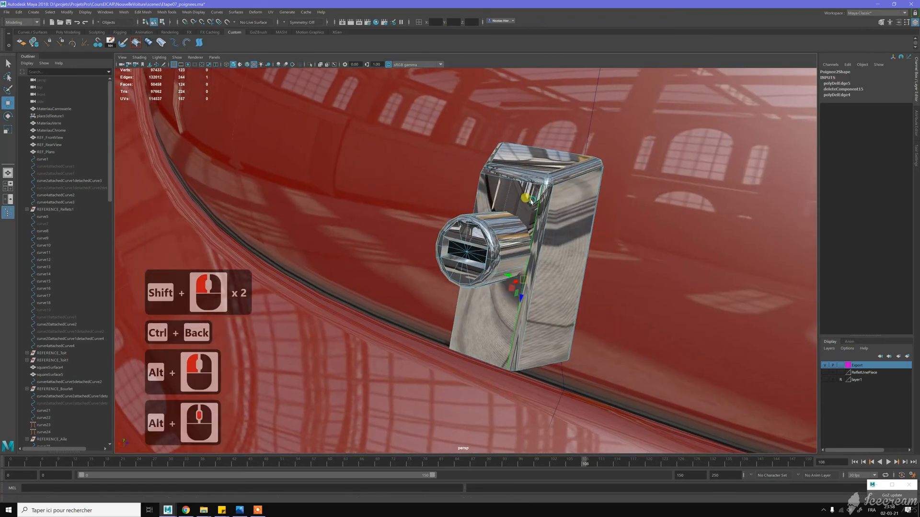
double_click(533, 198)
double_click(547, 204, "shift")
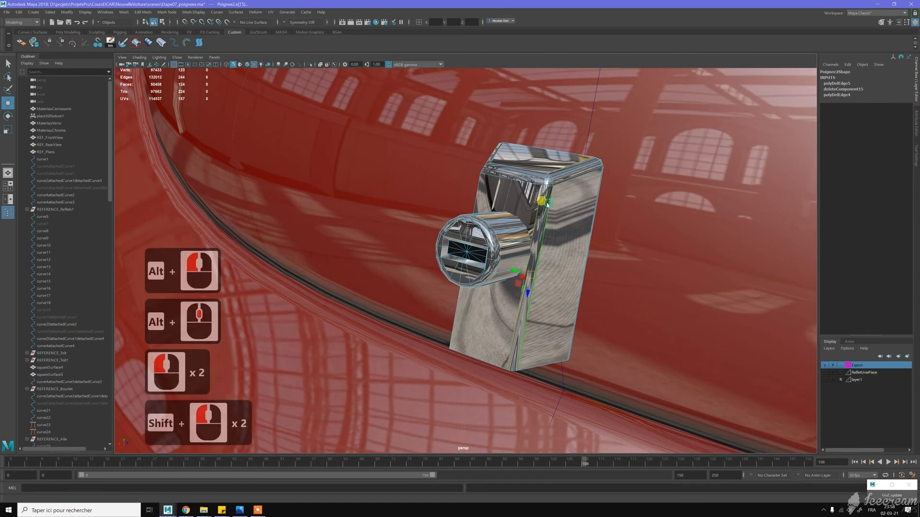
key("ctrl+BackSpace")
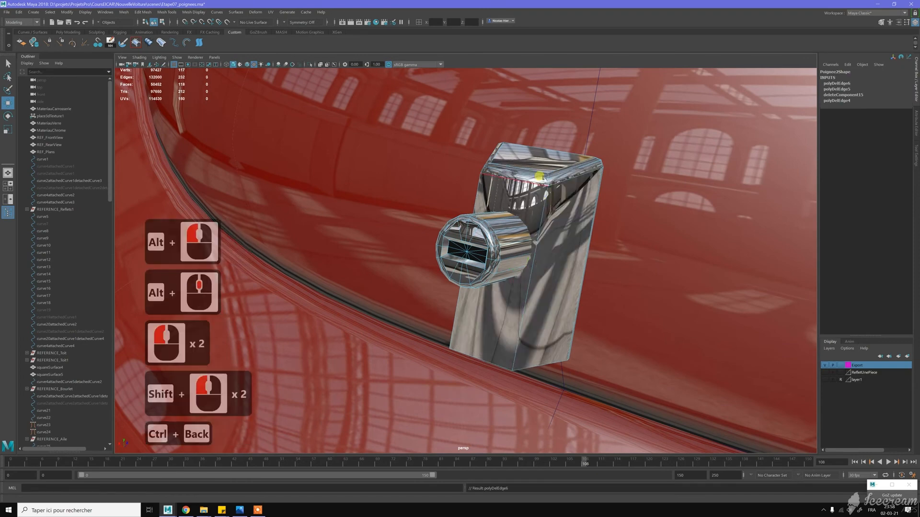
- Compare the simplified handle head with the lock handle in the reference photo VA13202.jpg, and return to the Maya scene
double_click(540, 173)
left_click_drag(582, 172, 407, 359, "alt")
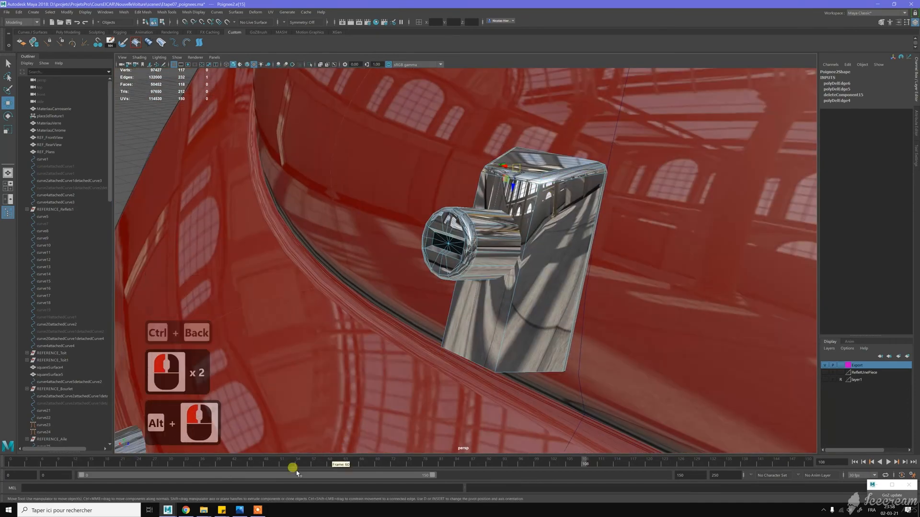
left_click(239, 505)
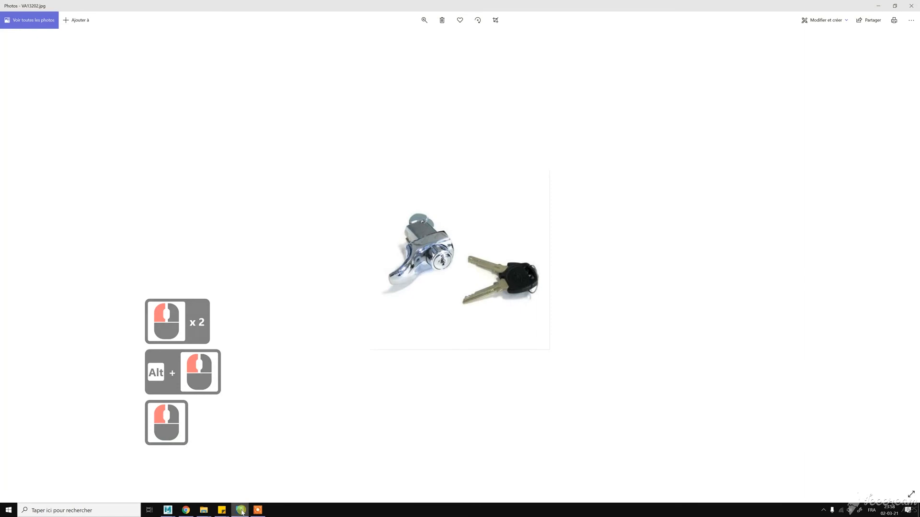
mouse_move(204, 512)
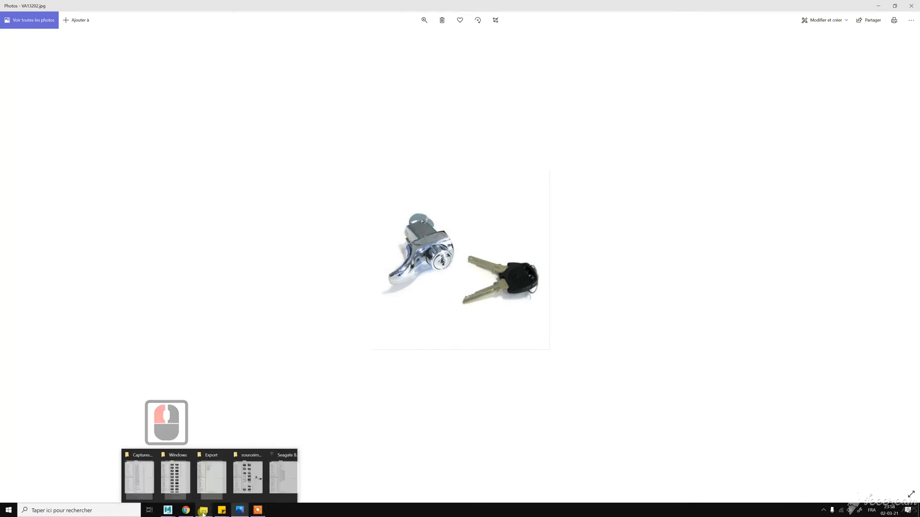
left_click(167, 510)
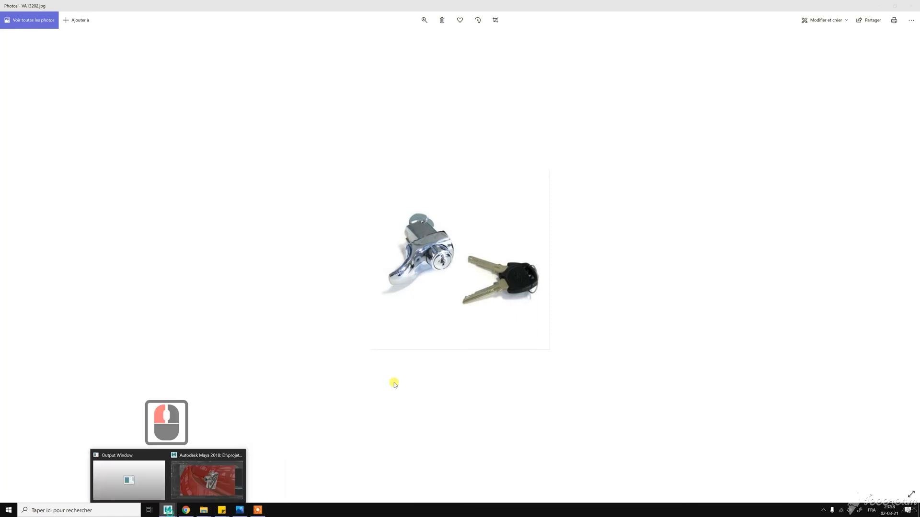
left_click(232, 487)
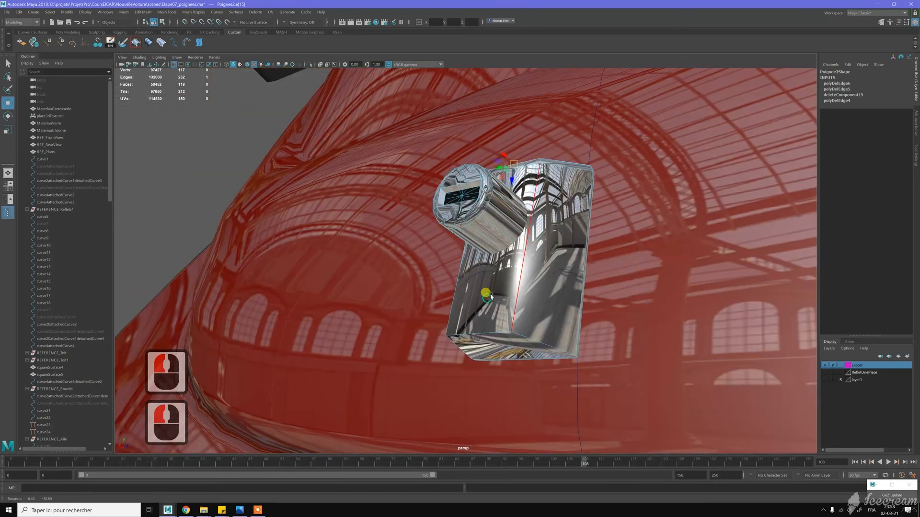
- Extrude the bottom face of the handle head downward in three successive sections to form the start of the new grip
left_click_drag(491, 297, 520, 307, "alt")
key("w")
right_click_drag(520, 314, 521, 334)
left_click(531, 304)
left_click_drag(554, 263, 584, 293, "alt")
left_click_drag(499, 339, 493, 373, "alt")
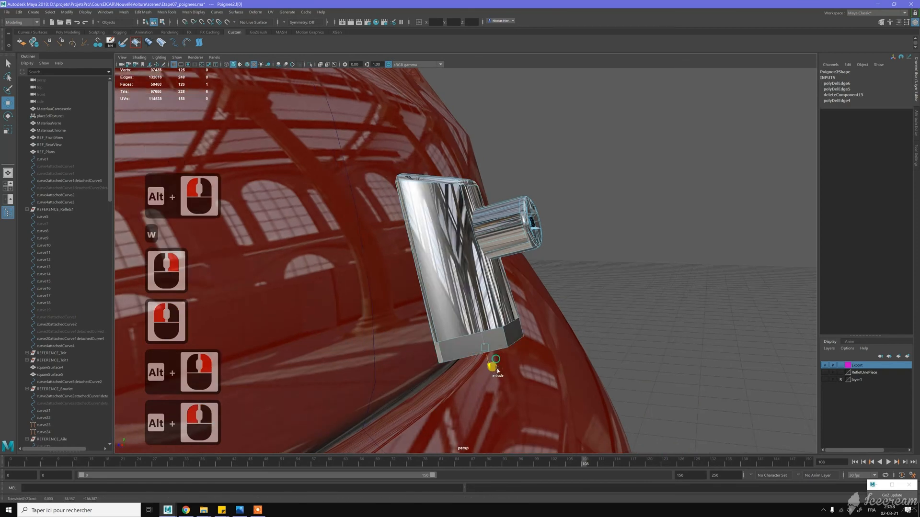
middle_click_drag(561, 329, 554, 271, "alt")
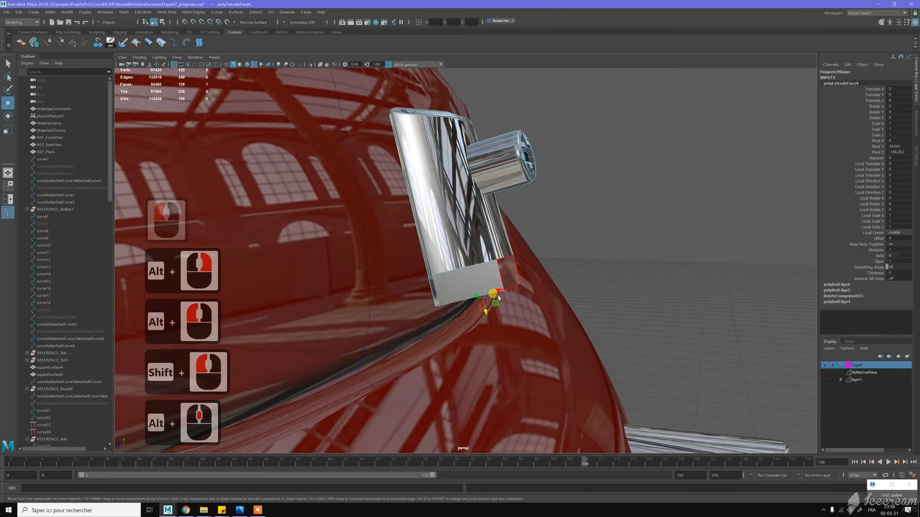
left_click_drag(484, 306, 504, 354, "shift")
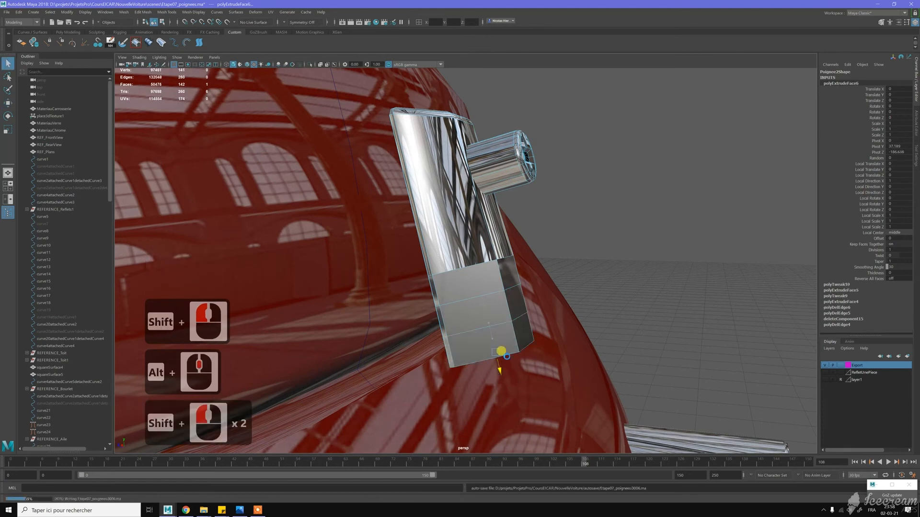
- Check the lock handle in the reference photo VA13202.jpg and scale the grip's bottom face narrower to taper its last section
left_click(237, 511)
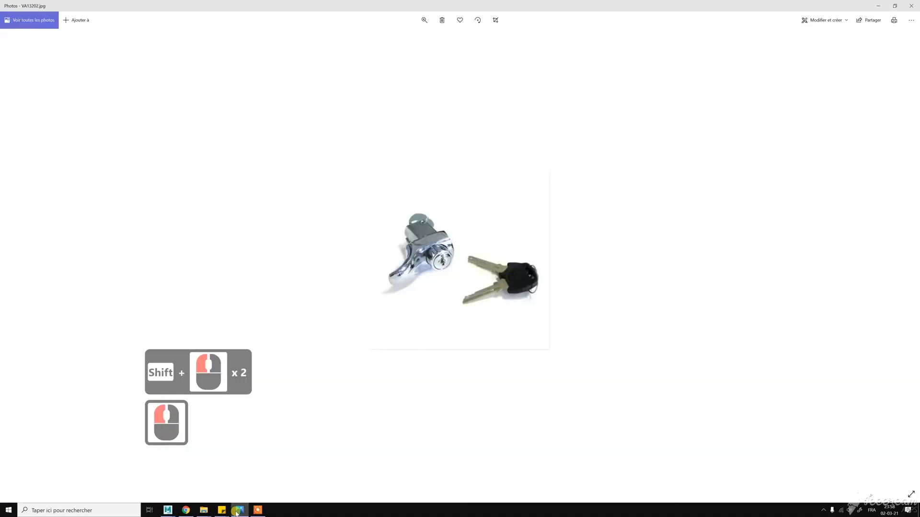
left_click(237, 511)
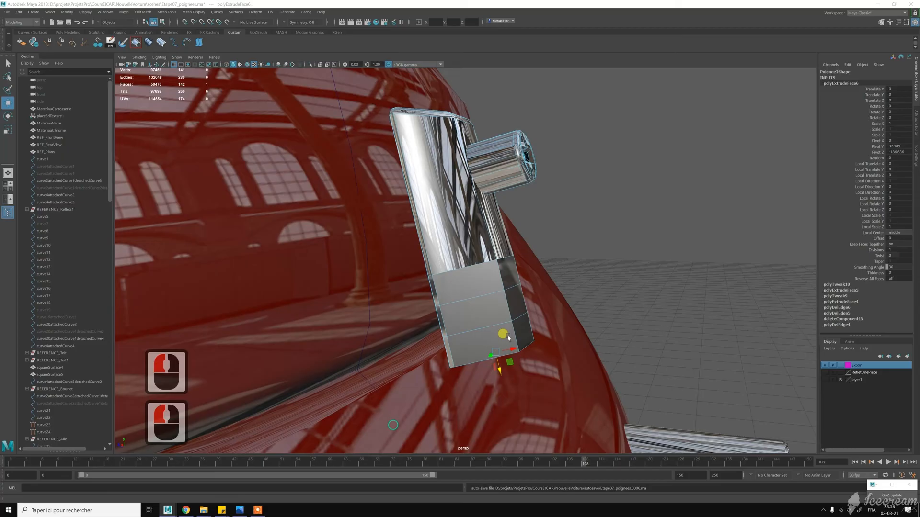
key("r")
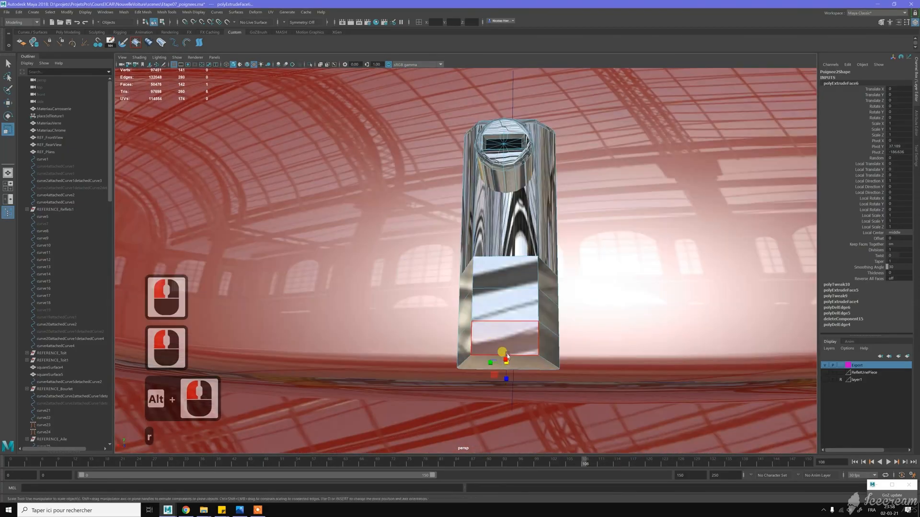
left_click(497, 361)
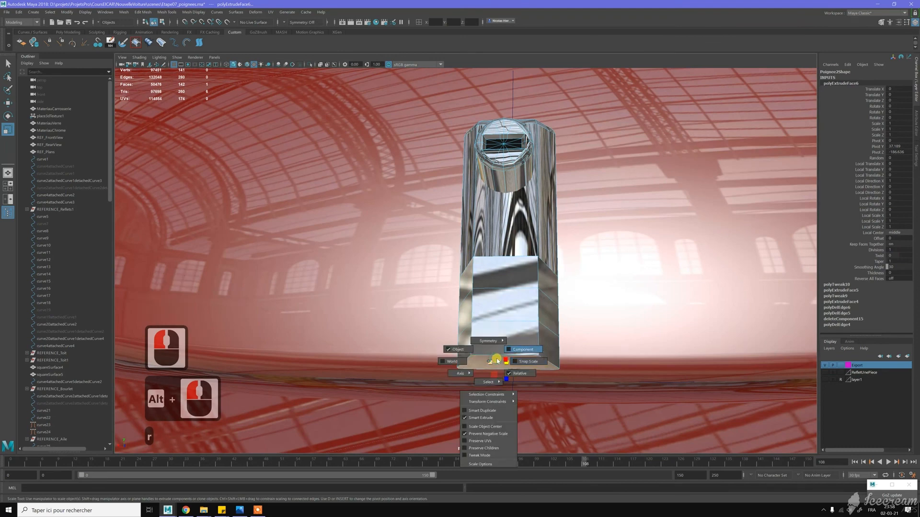
middle_click(489, 362)
key("r")
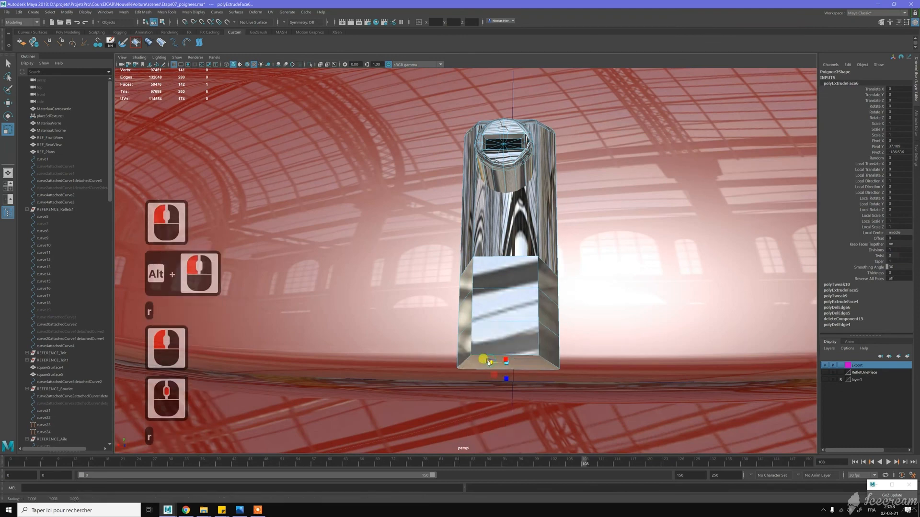
left_click(490, 362)
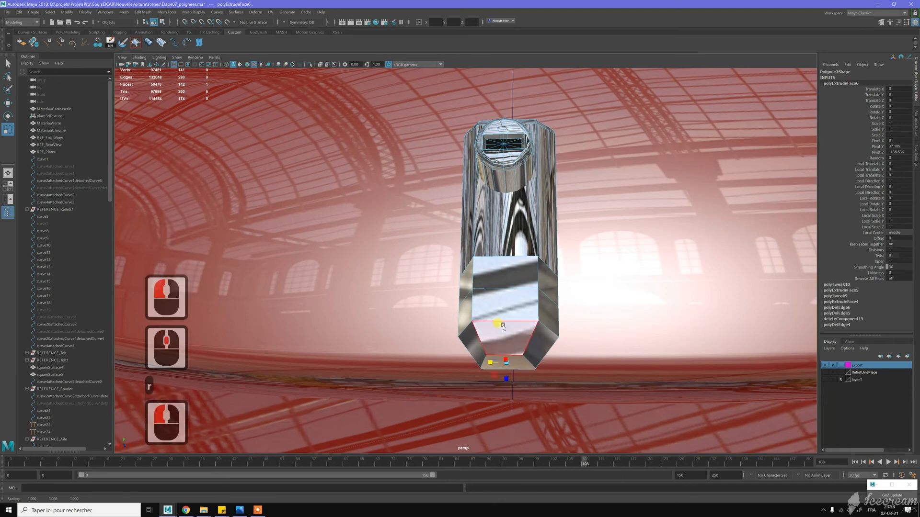
- Scale the edge loop just above the grip's bottom section slightly narrower to smooth the taper
key("w")
right_click_drag(505, 314, 505, 295)
double_click(499, 318)
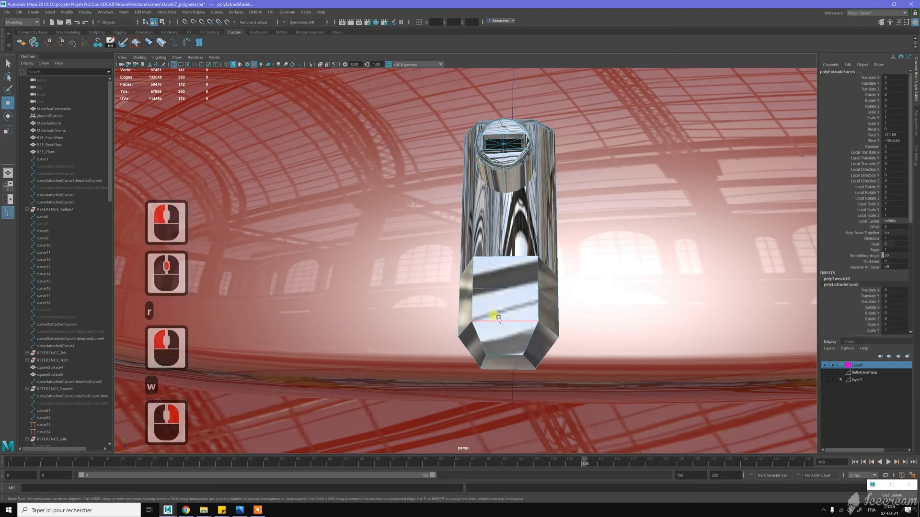
double_click(467, 327)
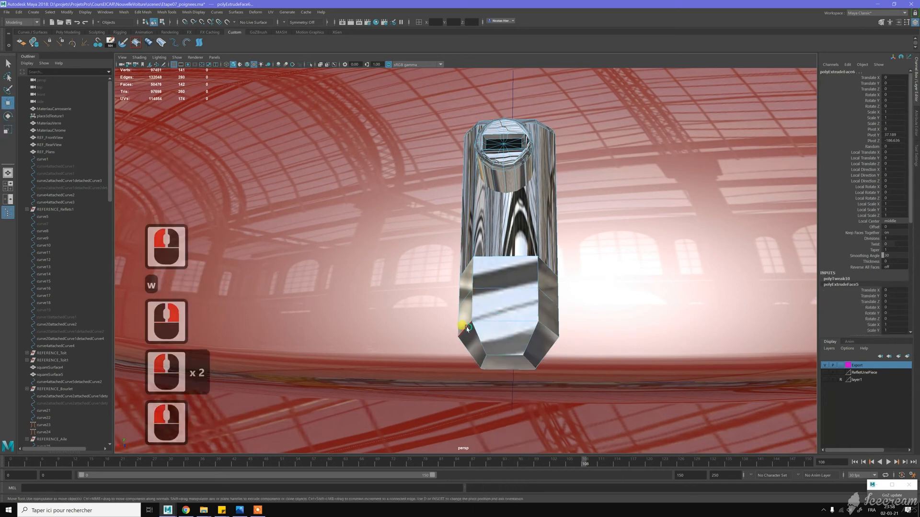
key("w")
double_click(481, 319)
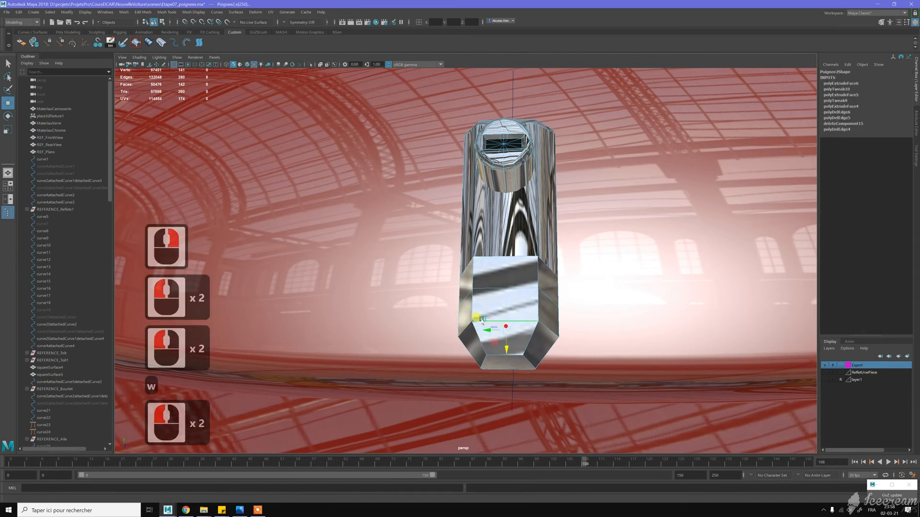
key("r")
left_click_drag(483, 329, 477, 304)
- Select the faces around the grip's lower end, enable soft selection with an adjusted radius, and move them outward from the car body
key("w")
left_click(478, 305, "alt")
key("w")
right_click_drag(481, 303, 484, 320)
middle_click_drag(555, 282, 567, 275, "alt")
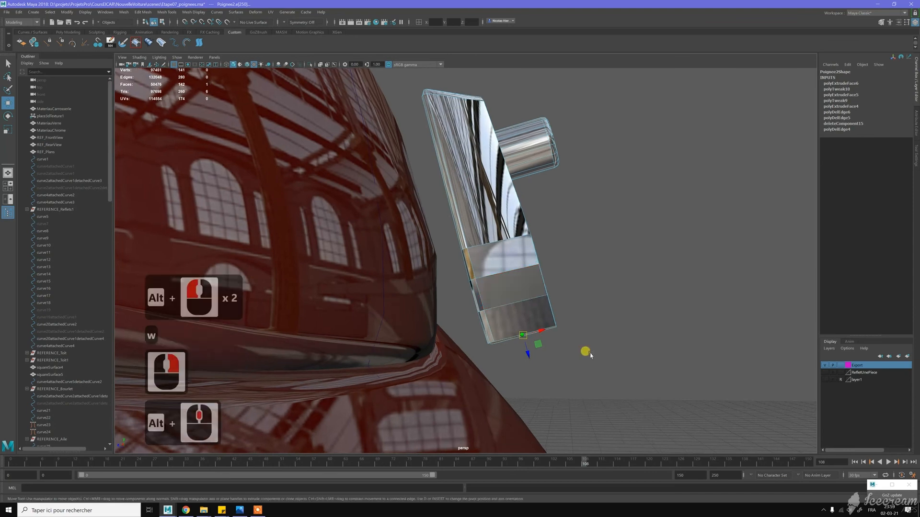
left_click_drag(589, 353, 591, 286, "alt")
key("shift+period")
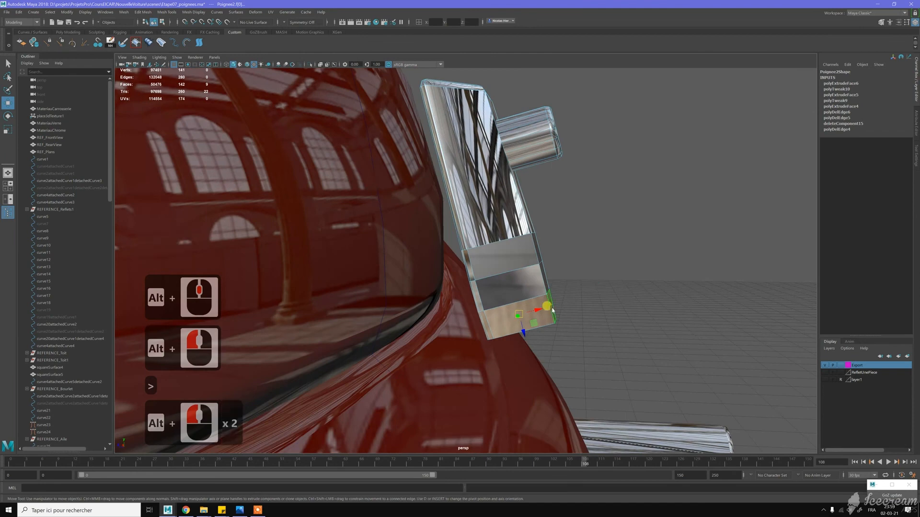
key("b")
key("b")
left_click_drag(496, 298, 478, 310)
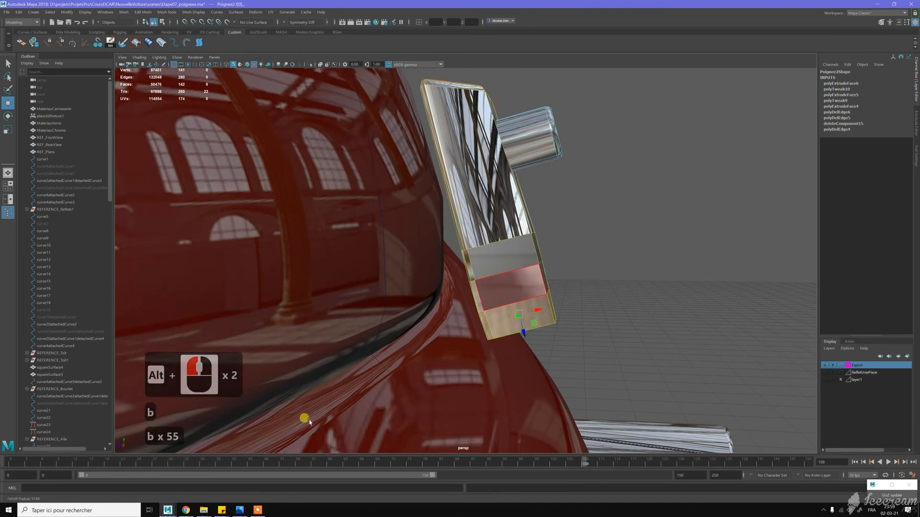
left_click_drag(308, 423, 308, 423)
scroll(495, 320, "down", 16)
left_click_drag(481, 261, 361, 316)
scroll(452, 273, "up", 8)
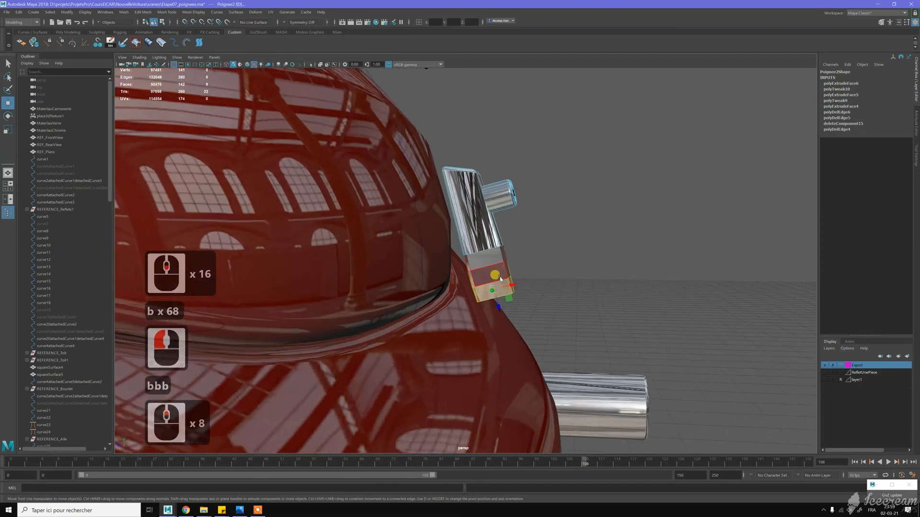
left_click_drag(510, 283, 519, 280)
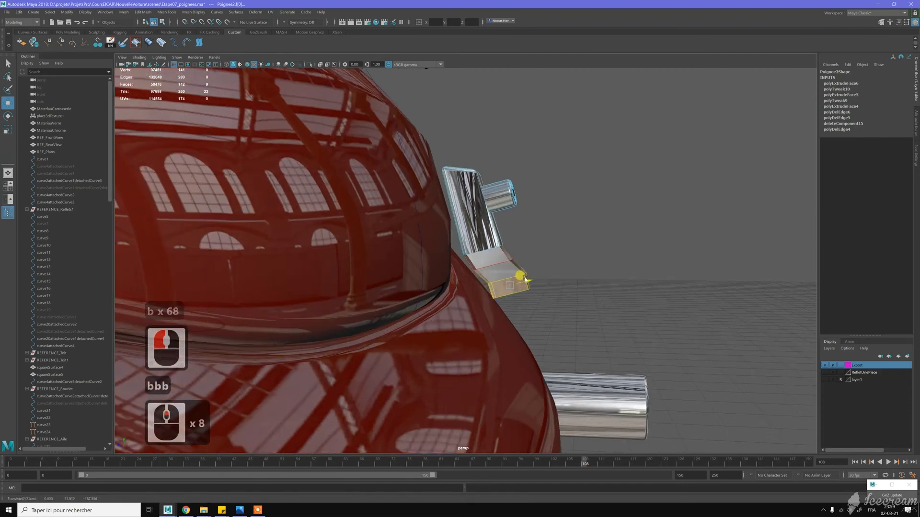
- Examine the bent grip from several angles and compare it with the lock handle in the reference photo VA13202.jpg
left_click_drag(562, 263, 494, 259, "alt")
key("z")
left_click(494, 258)
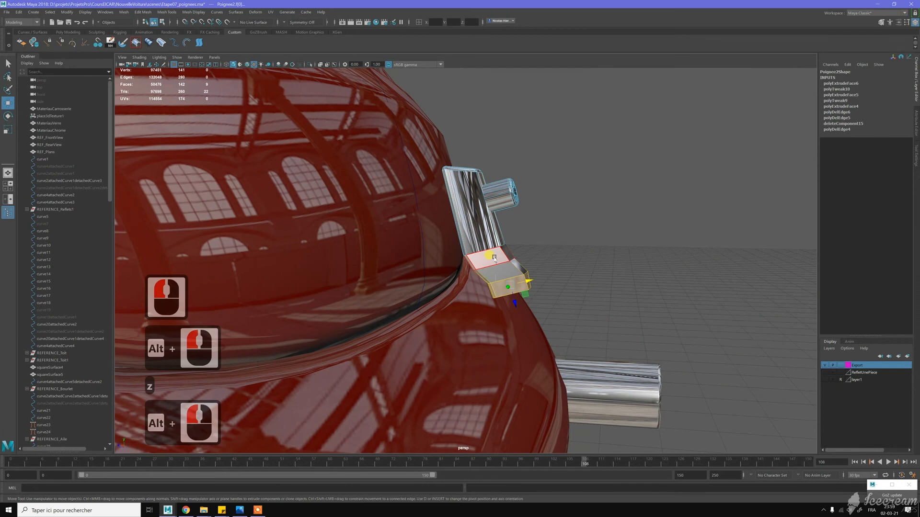
left_click_drag(493, 258, 506, 201, "alt")
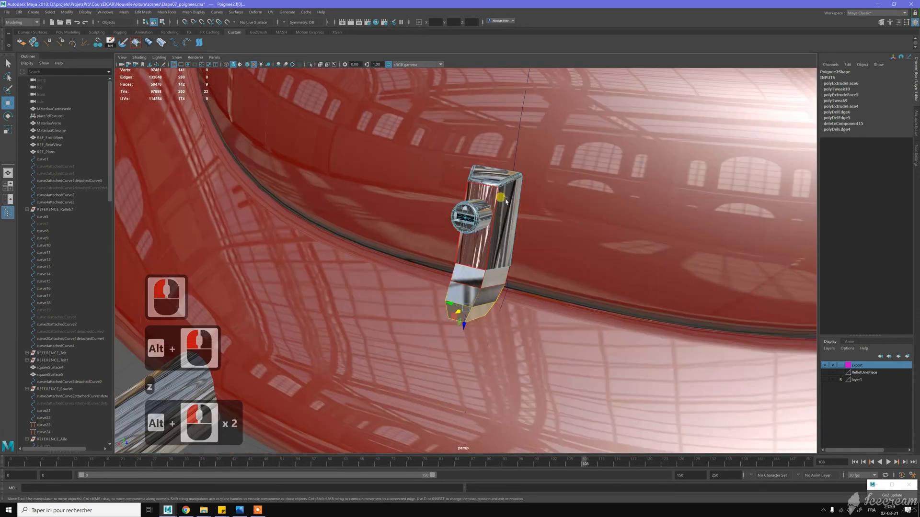
key("w")
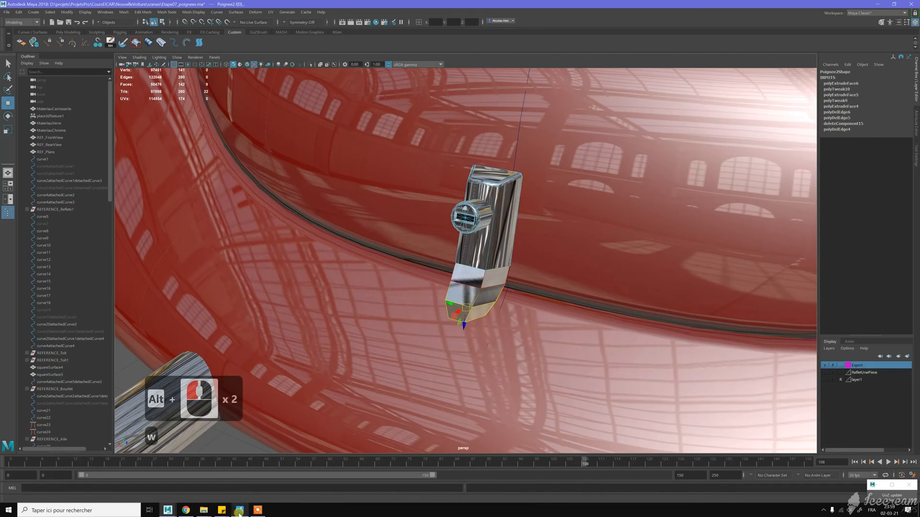
left_click(239, 509)
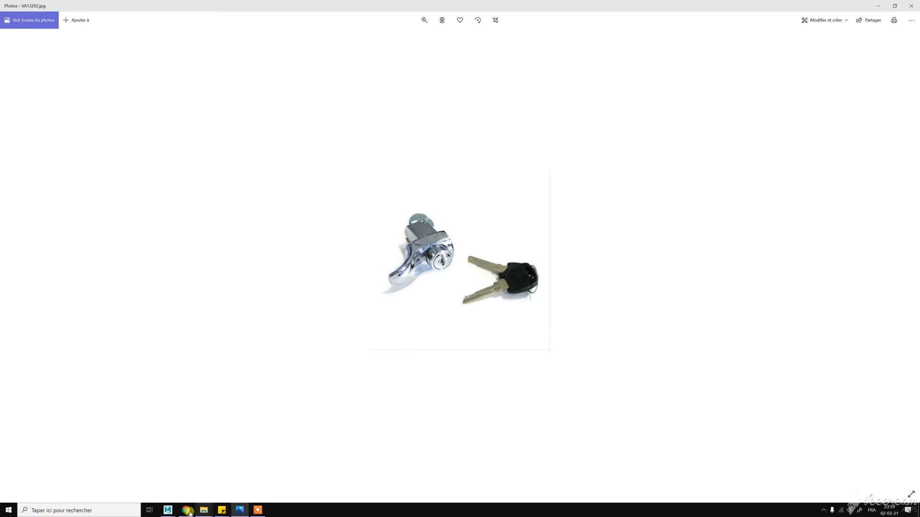
left_click(239, 511)
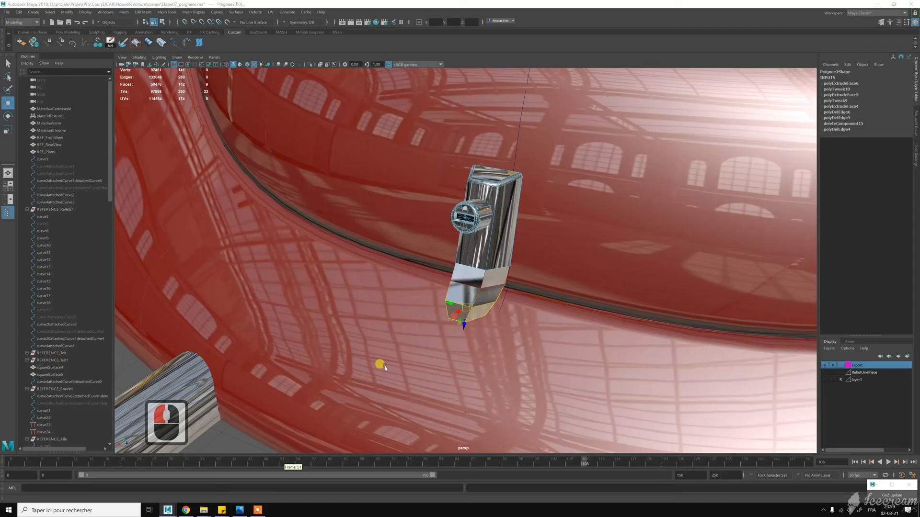
- Select the top vertices of the handle head, turn off soft selection, and lower them toward the lock cylinder
left_click_drag(510, 224, 501, 181, "alt")
key("w")
right_click_drag(501, 181, 510, 173)
left_click_drag(530, 175, 530, 175)
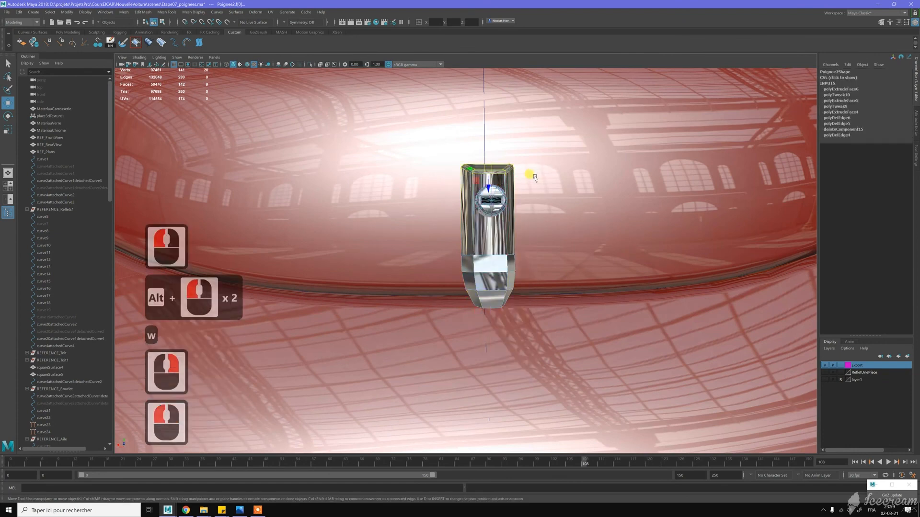
key("w")
key("b")
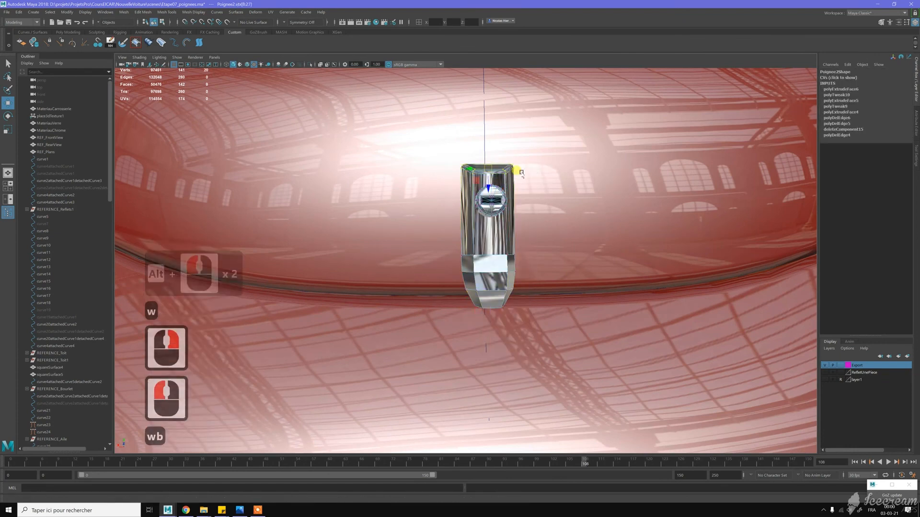
left_click_drag(544, 174, 575, 170, "alt")
left_click_drag(462, 189, 483, 240)
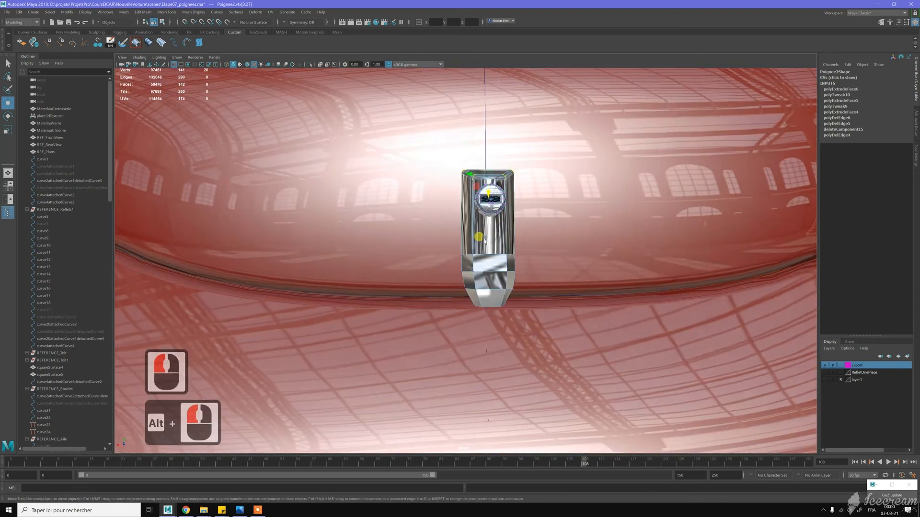
- Move all vertices of the lower grip upward to shorten the handle below the lock cylinder
left_click_drag(486, 278, 572, 343)
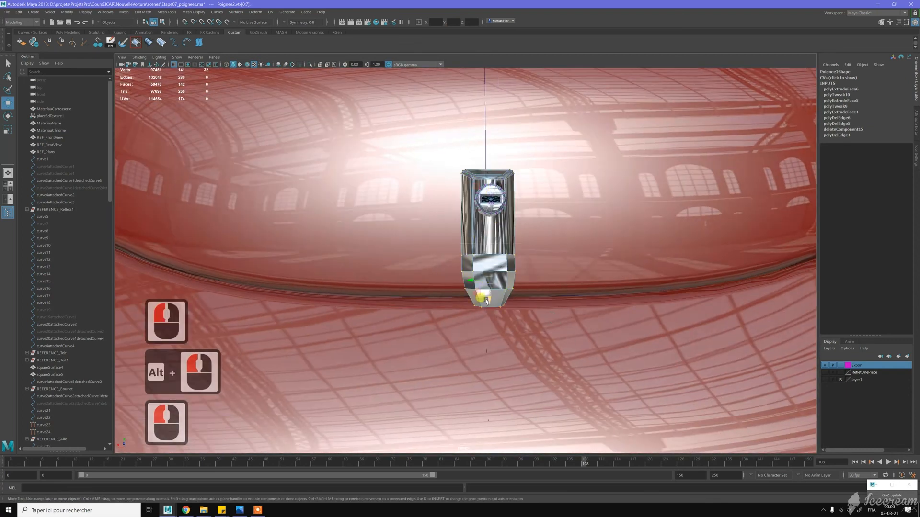
left_click_drag(493, 291, 501, 273)
mouse_move(541, 247)
left_mouse_down("alt")
mouse_move(498, 242)
mouse_move(505, 234)
mouse_move(552, 242)
left_mouse_up("alt")
- Bevel the two long front corner edge loops of the handle with Segments 2 and Fraction 1
key("w")
right_click_drag(485, 220, 484, 201)
double_click(476, 229)
left_click_drag(533, 223, 491, 227, "alt")
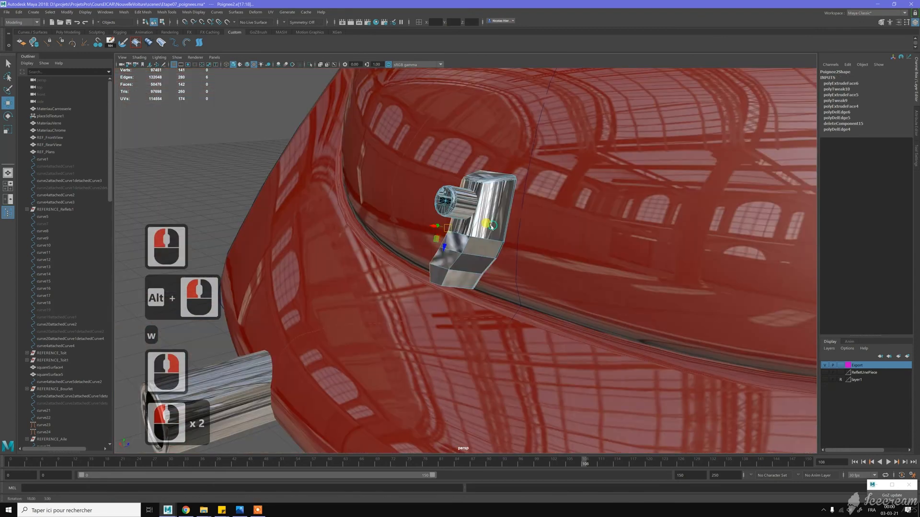
double_click(473, 229, "shift")
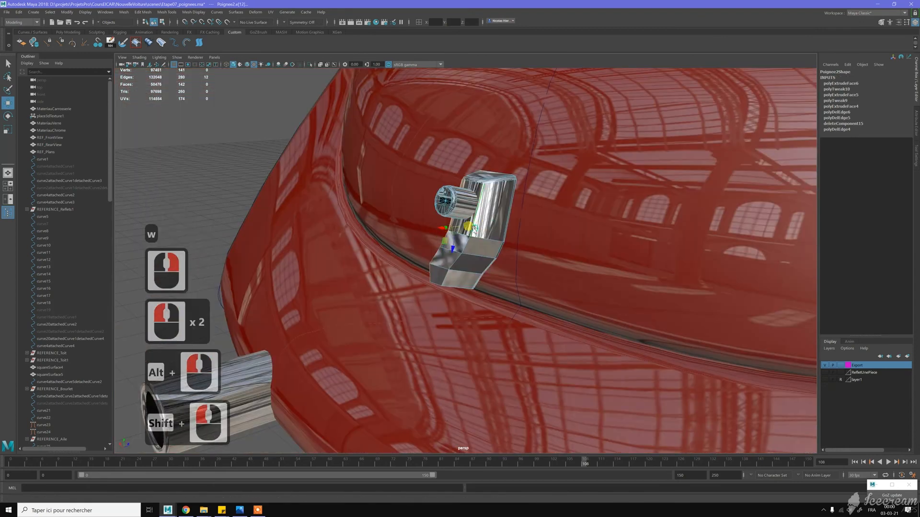
right_click_drag(468, 226, 511, 228, "shift")
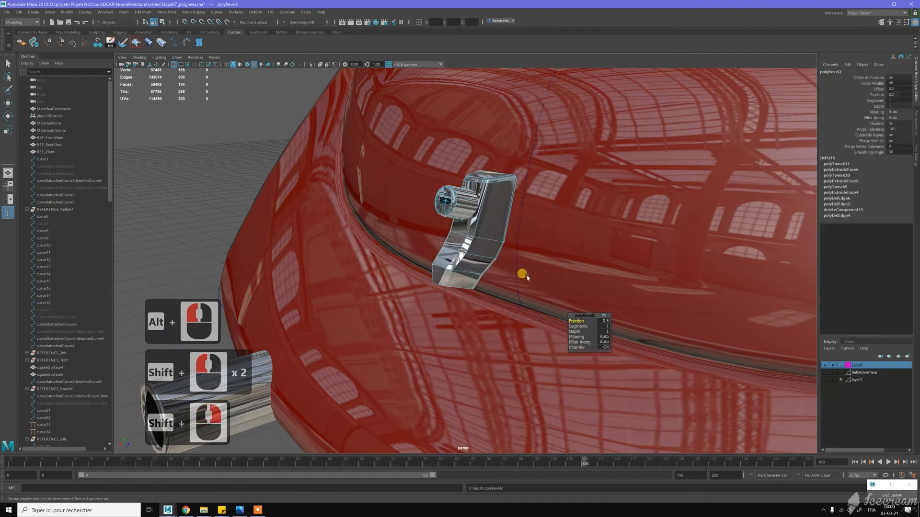
left_click(602, 329)
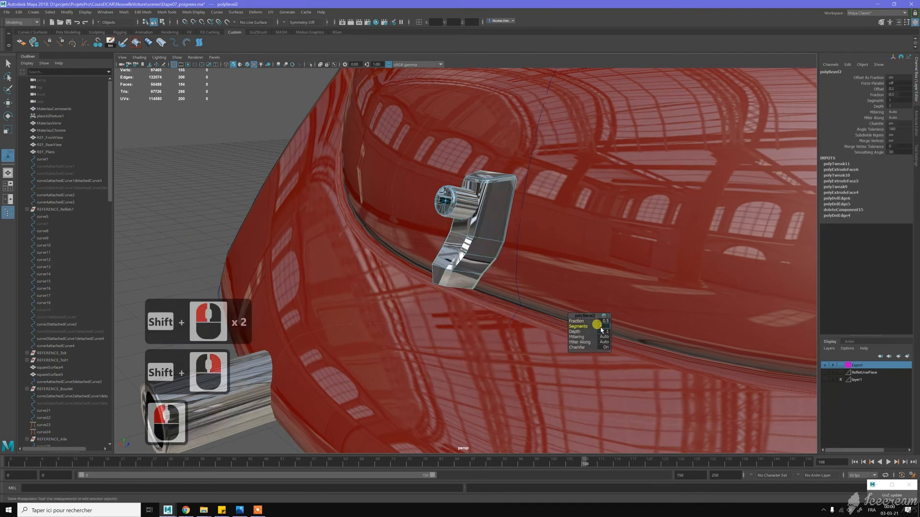
type("2")
key("Return")
left_click_drag(580, 322, 596, 317)
left_click_drag(455, 225, 489, 206, "alt")
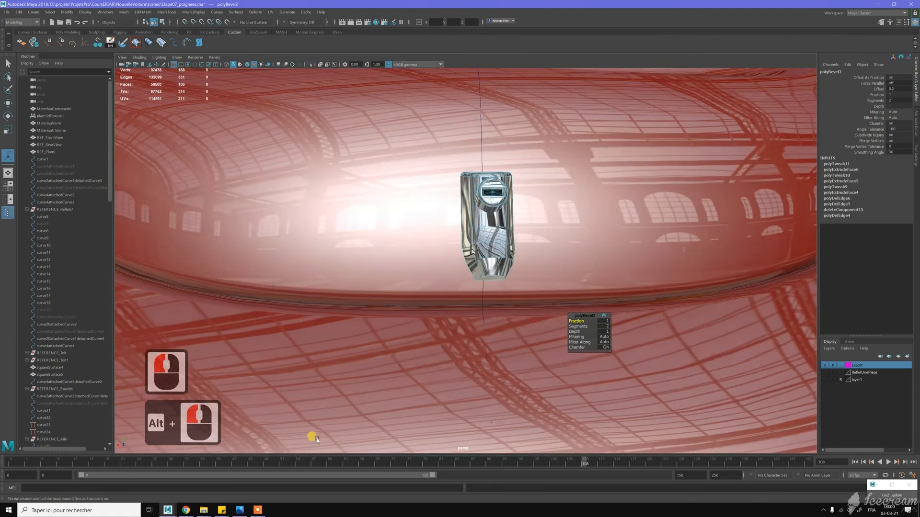
- Compare the bevelled handle with the lock handle in the reference photo VA13202.jpg and examine its side profile in Maya
left_click(237, 511)
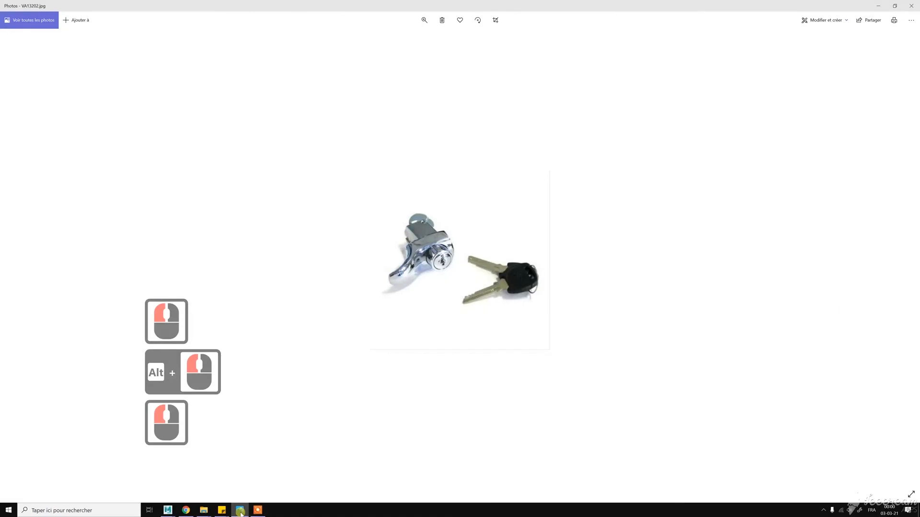
mouse_move(241, 513)
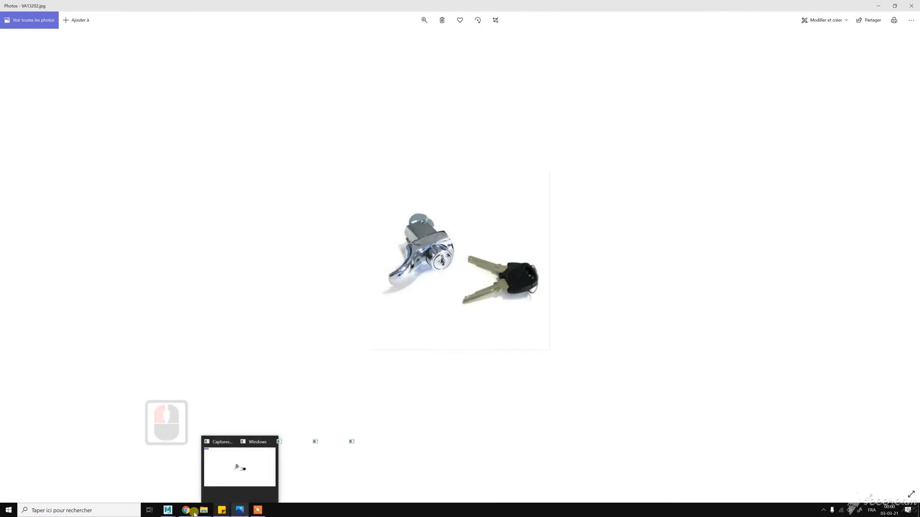
mouse_move(171, 513)
left_click(206, 476)
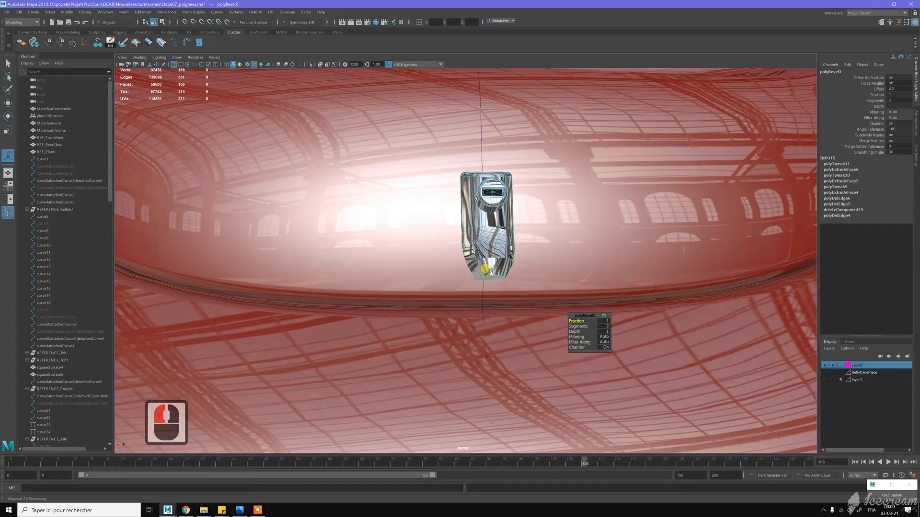
left_click_drag(491, 273, 581, 339, "alt")
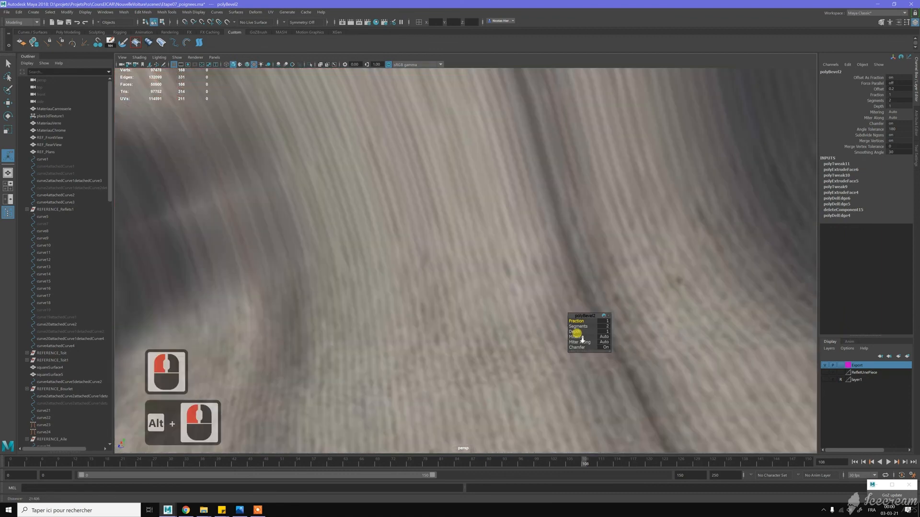
right_click_drag(581, 338, 574, 305, "alt")
left_click_drag(570, 286, 525, 245, "alt")
- Select the back vertices of the grip's lower end and move them toward its outer side to thin the tip
key("w")
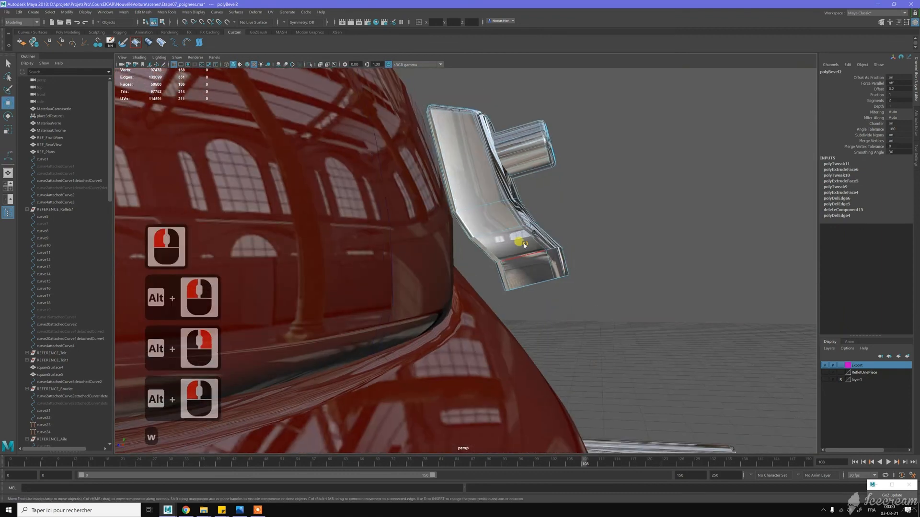
right_click_drag(526, 245, 494, 246)
left_click_drag(485, 254, 522, 305)
key("w")
left_click_drag(526, 270, 561, 261)
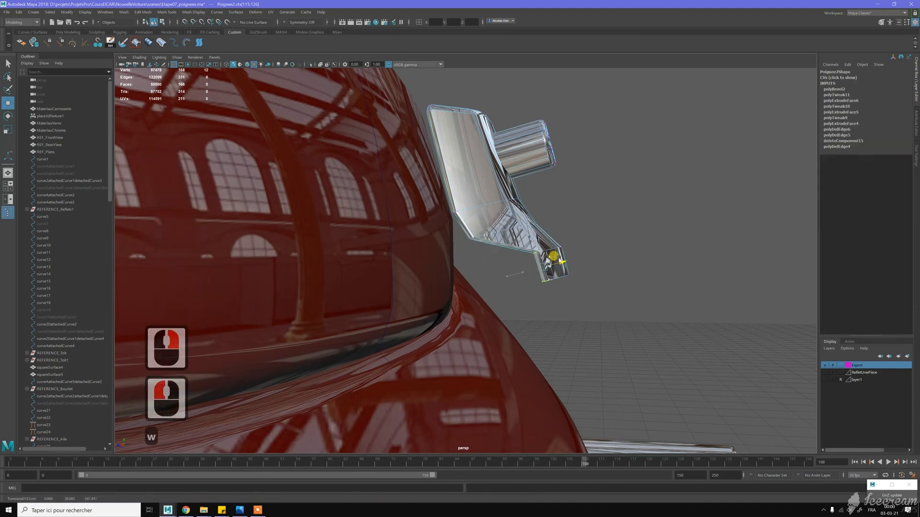
- Adjust the vertices at the head's lower corner and the grip's outer tip to refine the profile, and return to object mode
left_click_drag(457, 223, 499, 260)
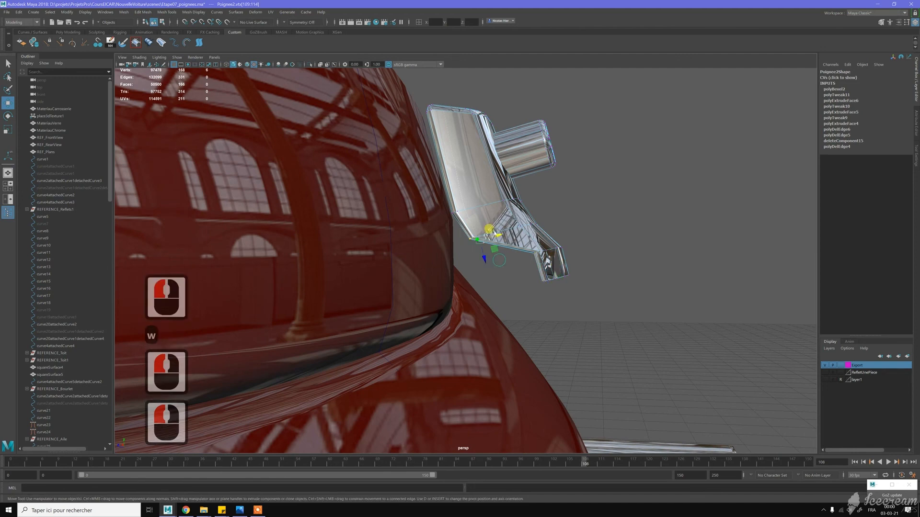
left_click_drag(550, 221, 580, 279)
left_click_drag(614, 304, 565, 312, "alt")
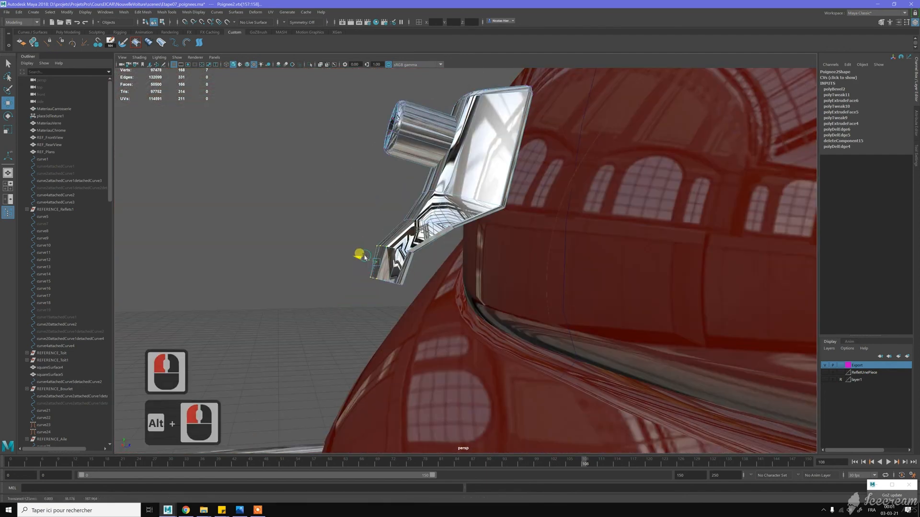
left_click_drag(368, 205, 479, 223, "alt")
key("w")
scroll(521, 214, "down", 5)
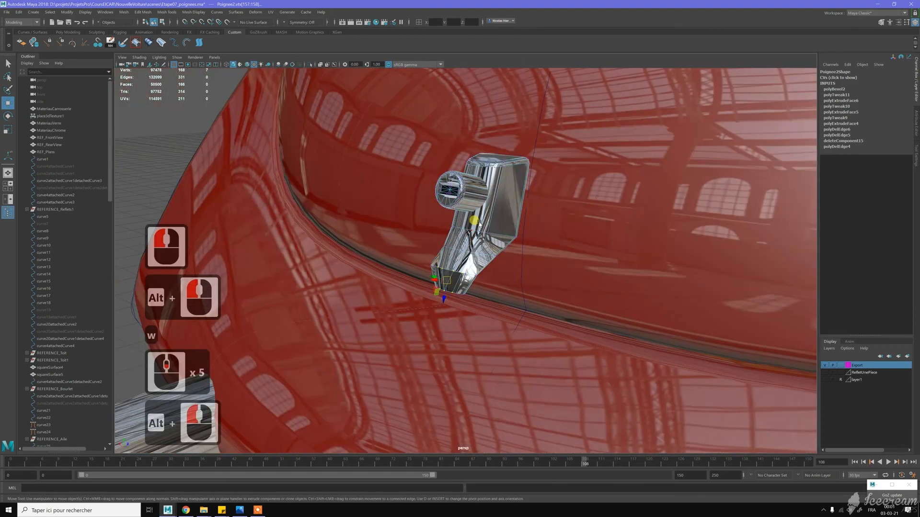
right_click(489, 205)
right_click_drag(489, 205, 522, 193)
scroll(492, 215, "down", 3)
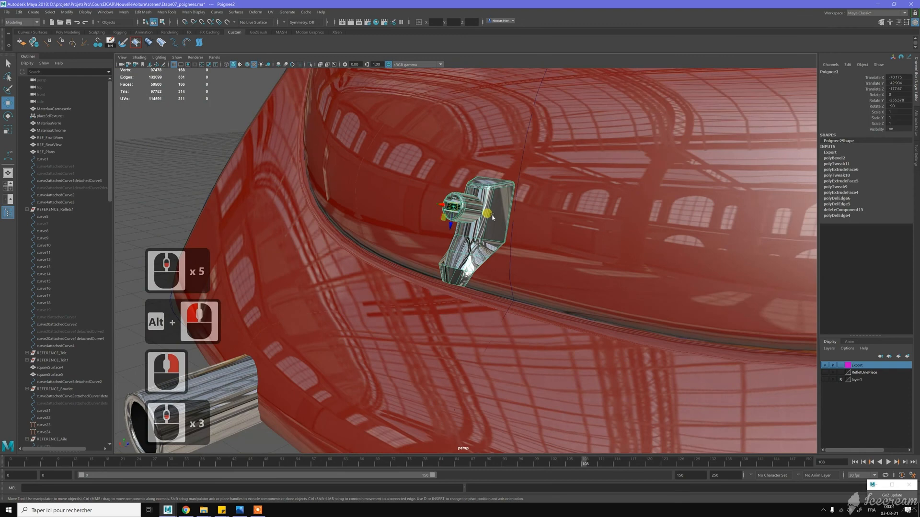
scroll(492, 221, "up", 6)
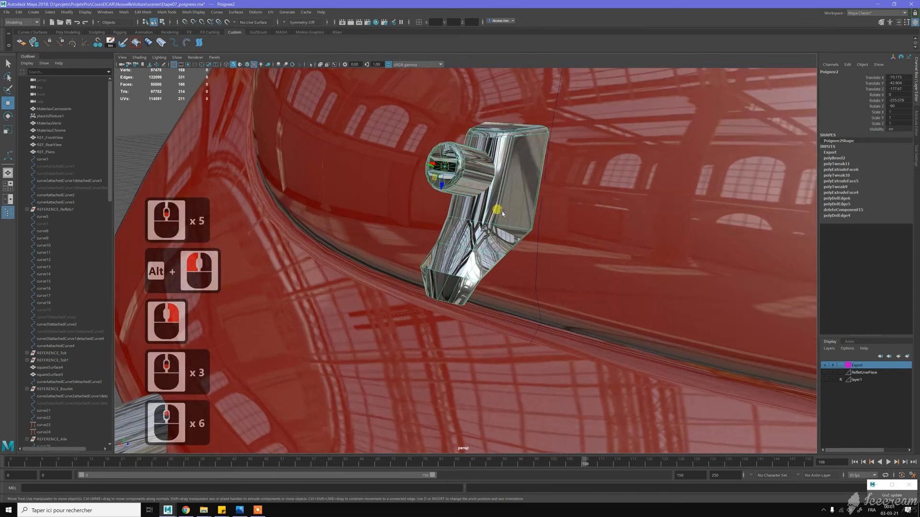
- Select all connected faces of the handle grip, convert the selection to edges, and apply Soften Edge
right_click(504, 213)
left_click(507, 214)
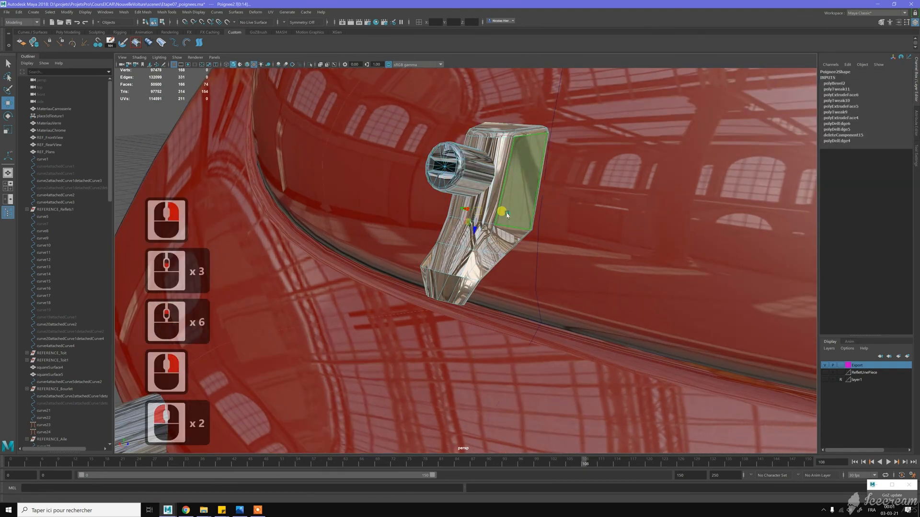
right_click(506, 215, "shift")
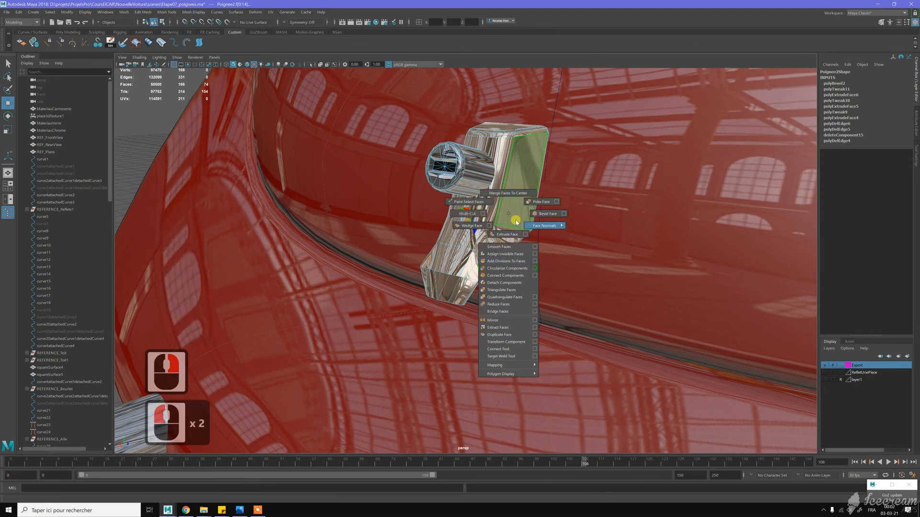
right_click(508, 216, "shift")
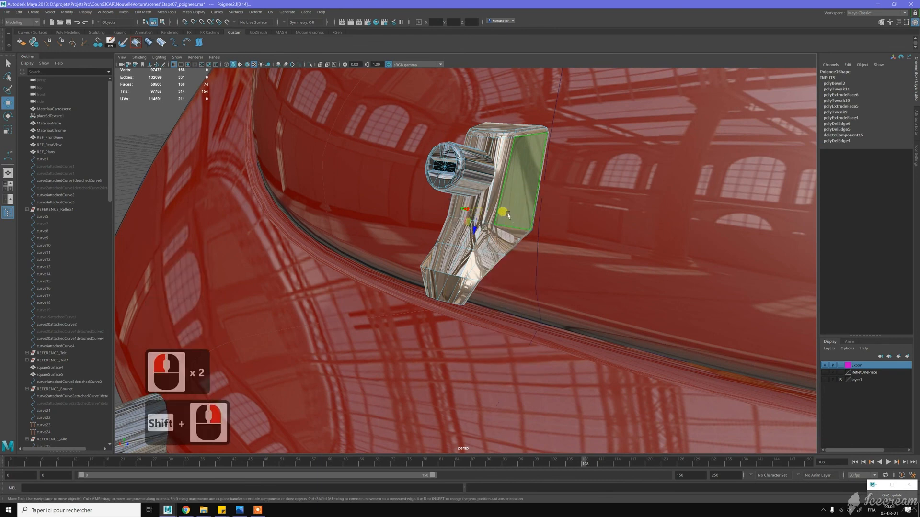
key("ctrl+F10")
right_click(509, 215, "shift")
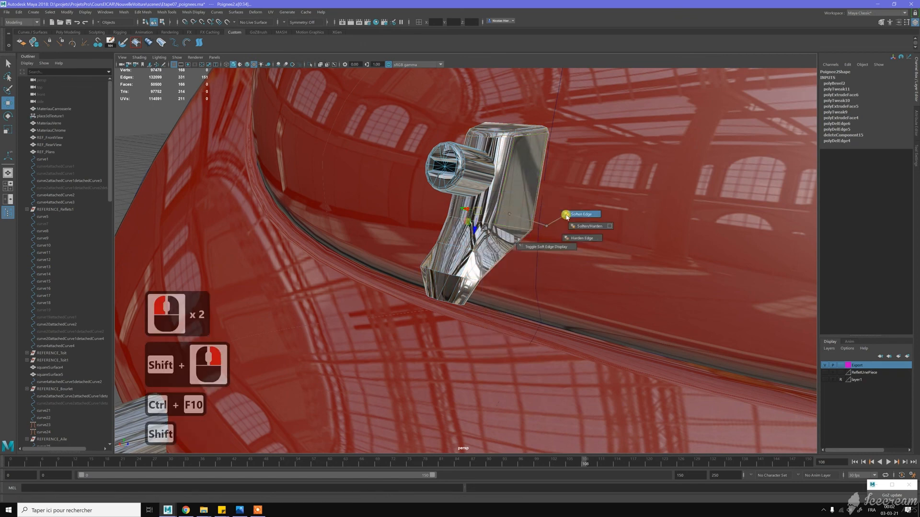
right_click(564, 216, "shift")
key("w")
- Insert an edge loop close to the bottom end of the grip to sharpen its softened shading
left_click_drag(502, 212, 547, 243, "alt")
scroll(541, 234, "up", 4)
middle_click_drag(546, 238, 544, 226, "alt")
left_click_drag(544, 260, 556, 228, "alt")
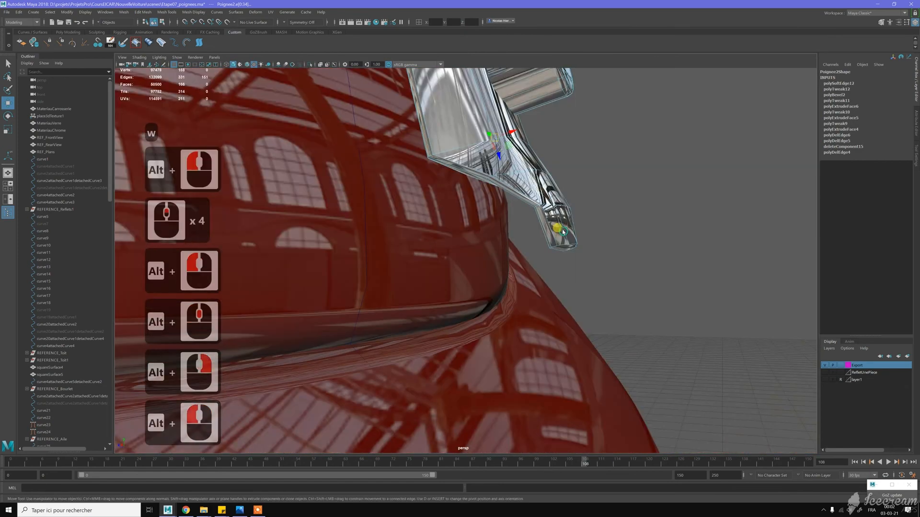
key("w")
right_click_drag(565, 227, 556, 243)
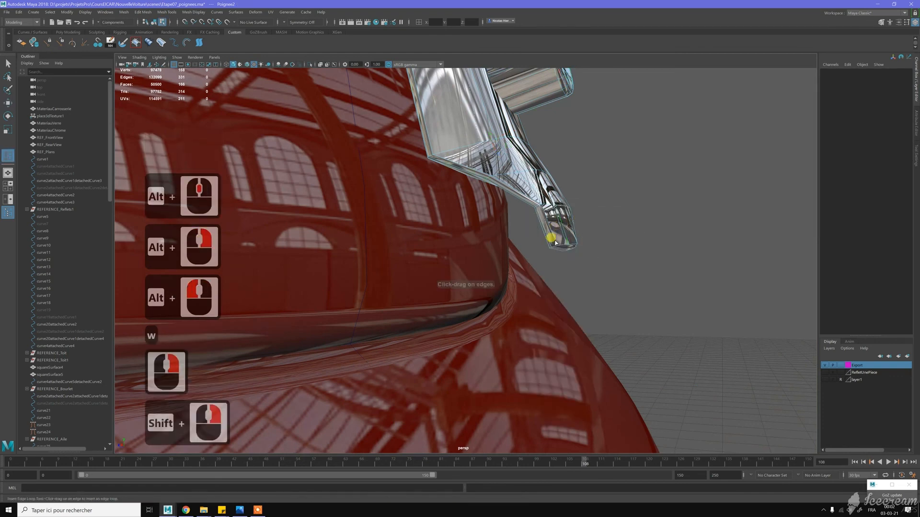
left_click(556, 242)
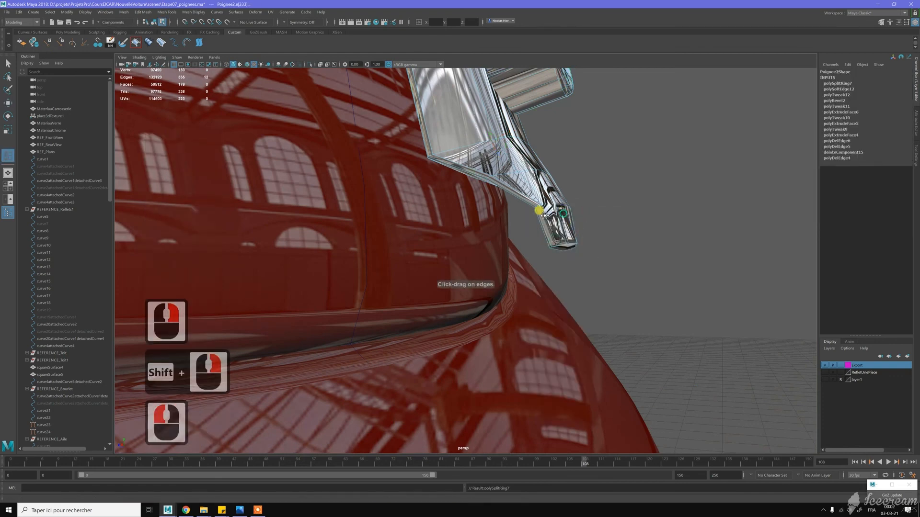
left_click_drag(538, 205, 506, 266, "alt")
key("w")
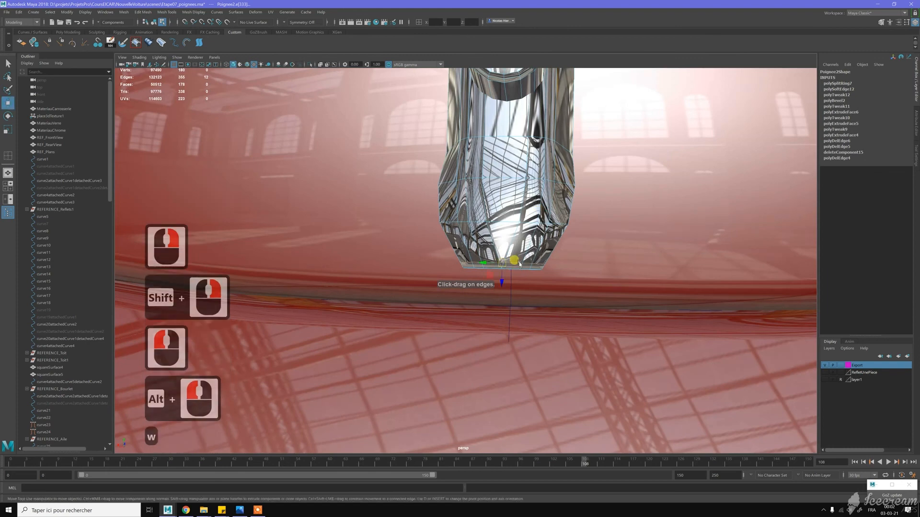
- Delete the handle's non-deformer history and select it in object mode
scroll(506, 250, "down", 5)
left_click_drag(505, 250, 490, 211, "alt")
left_click(489, 211, "alt")
key("alt+d")
key("w")
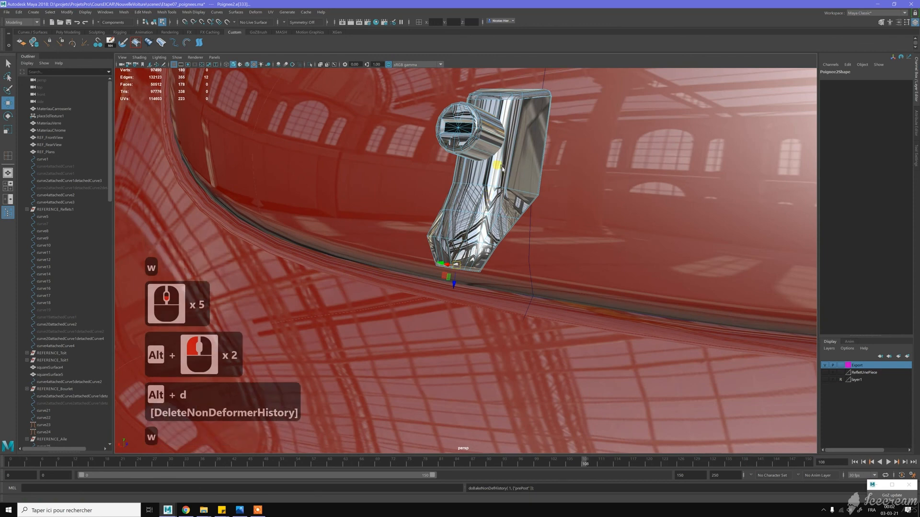
right_click_drag(503, 166, 528, 154)
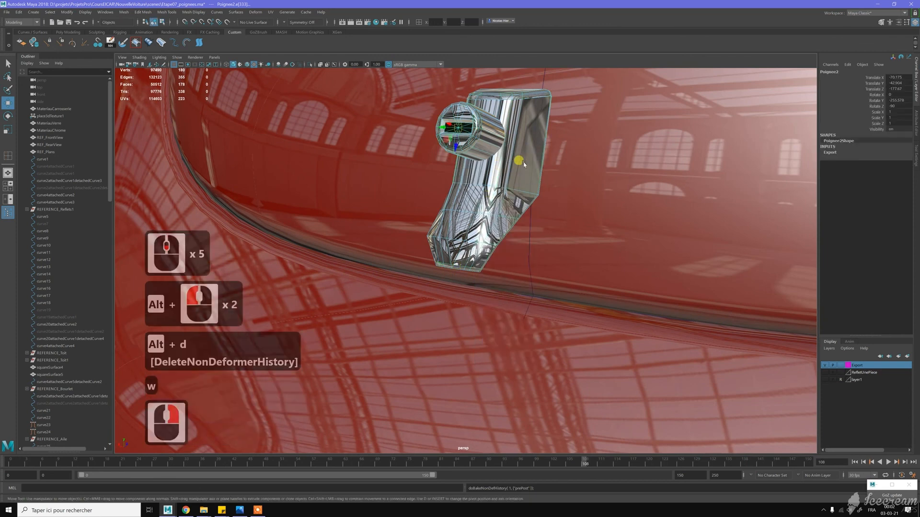
scroll(509, 164, "down", 6)
left_click_drag(504, 166, 498, 196, "alt")
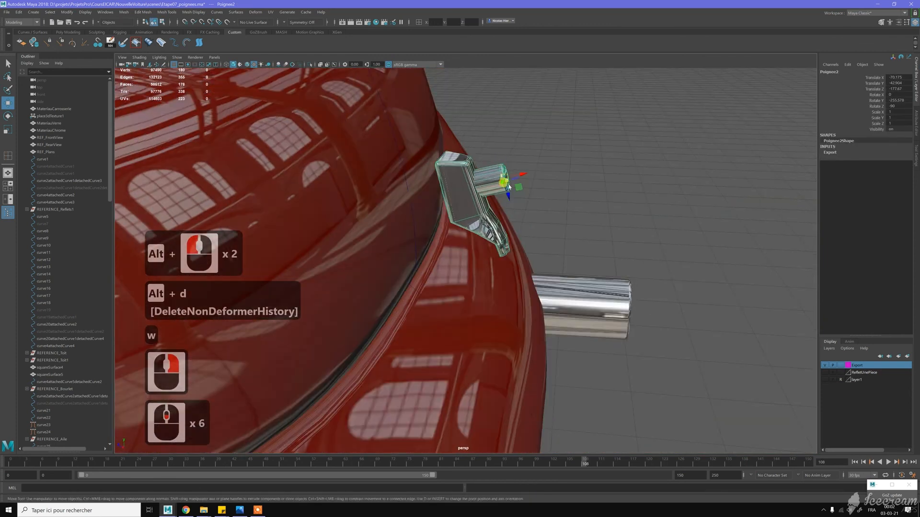
- Switch to the four-view layout, show the reference layer layer1, and raise the handle onto the drawn lock in front view
key("space")
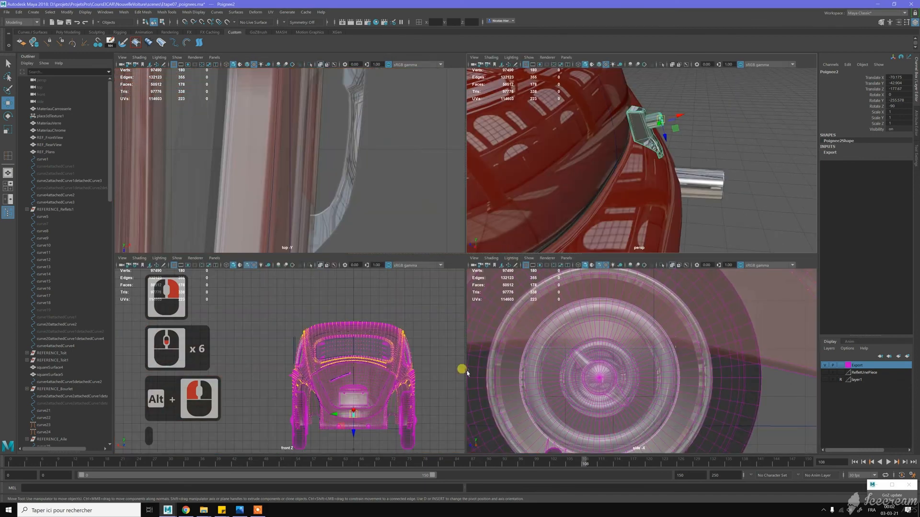
left_click(824, 379)
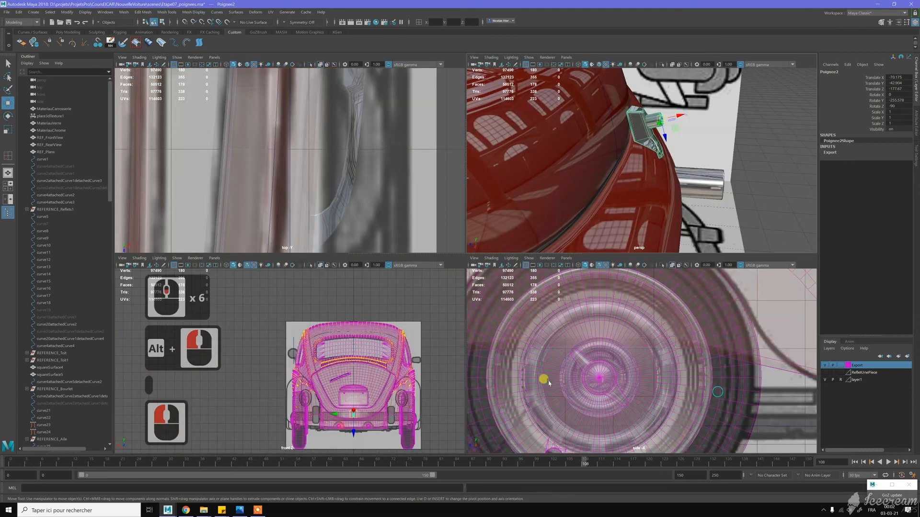
scroll(386, 397, "up", 10)
middle_click_drag(386, 396, 260, 339, "alt")
scroll(356, 356, "up", 18, "alt")
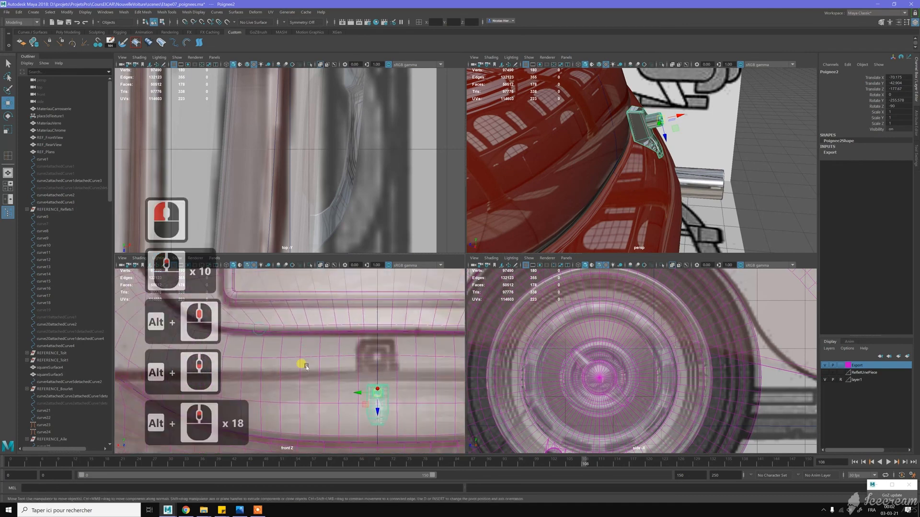
left_click_drag(387, 420, 388, 373)
- Move the handle inward in the side view until its base meets the rear lid surface
scroll(696, 338, "down", 7)
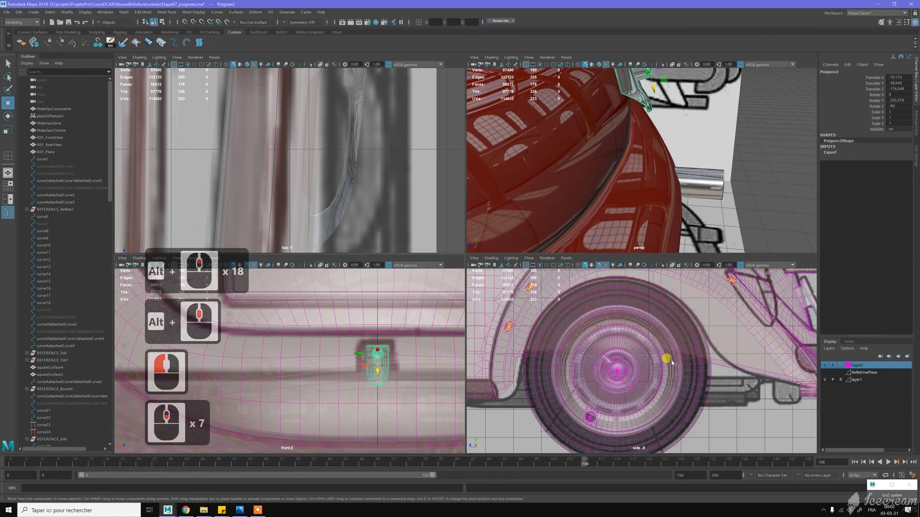
middle_click_drag(622, 347, 483, 350, "alt")
scroll(482, 351, "up", 14, "alt")
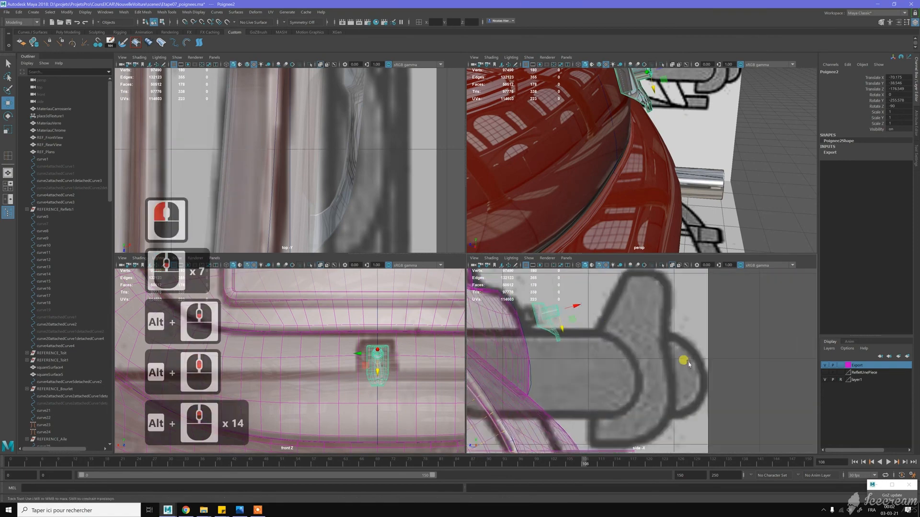
middle_click_drag(603, 354, 673, 338, "alt")
scroll(674, 338, "up", 2, "alt")
scroll(674, 338, "up", 4, "alt")
left_click_drag(673, 332, 646, 340)
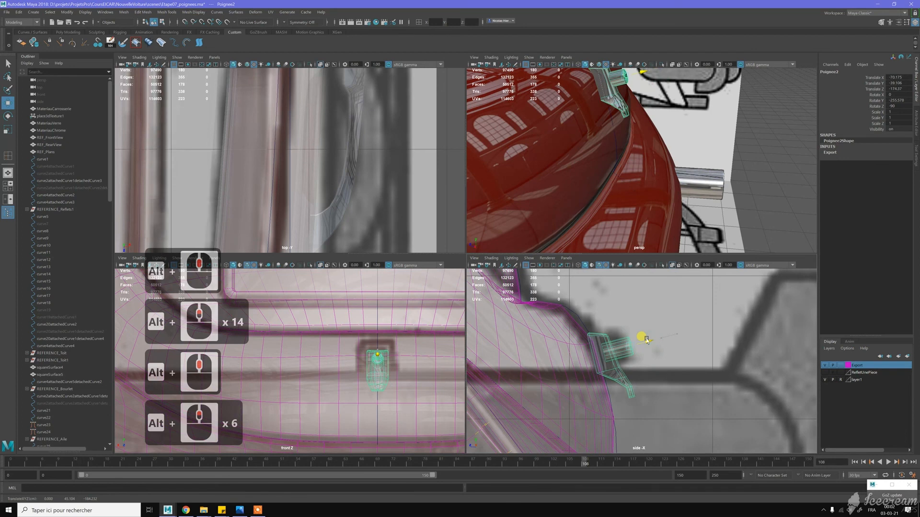
- Rotate the handle to a Rotate Y of about -250 so its base follows the lid's slope
middle_click_drag(621, 182, 617, 215, "alt")
left_click_drag(617, 216, 618, 197, "alt")
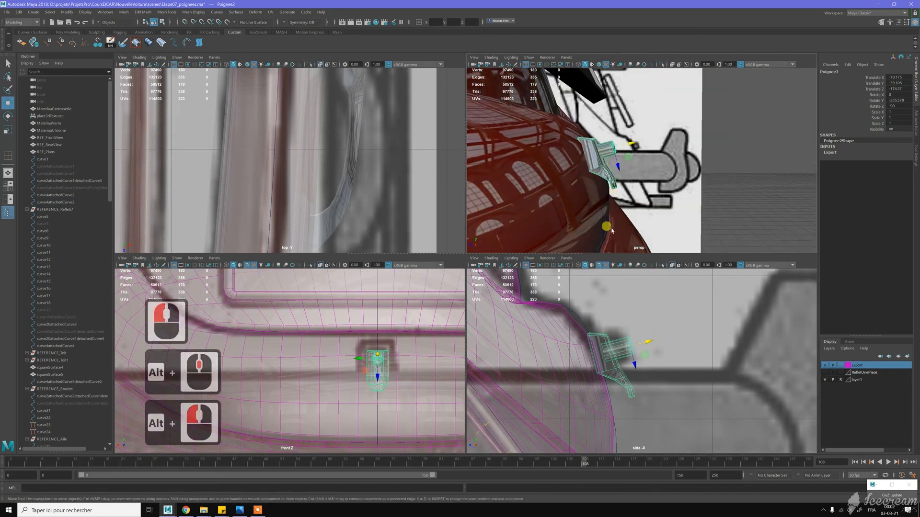
middle_click(579, 133)
key("e")
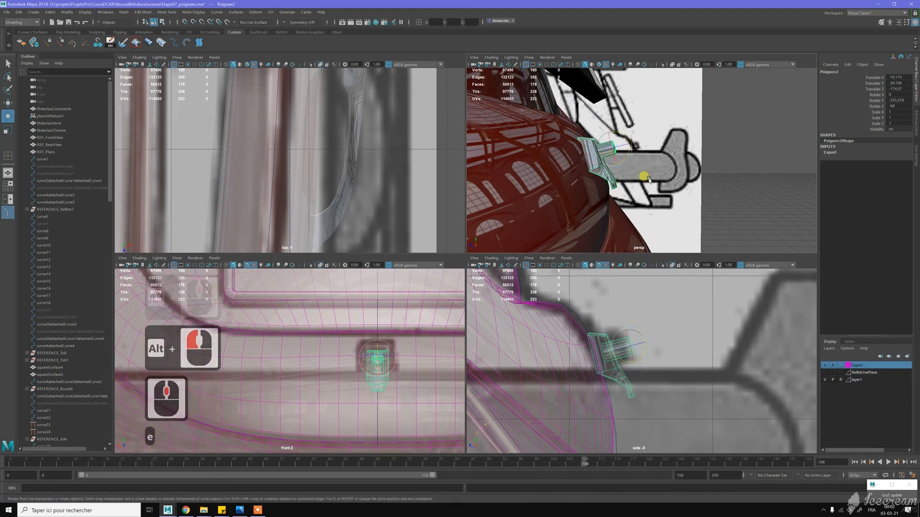
middle_click_drag(645, 181, 653, 184)
key("j")
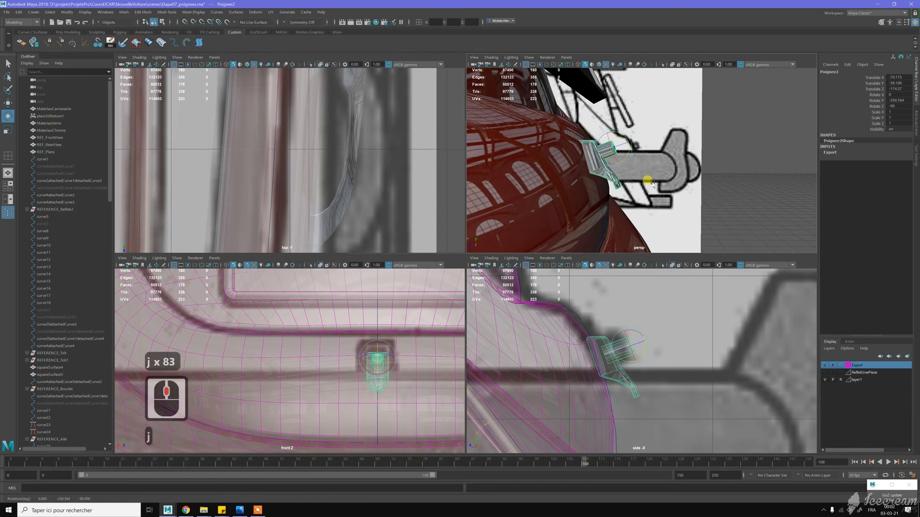
- Shift the tilted handle slightly along its own axis to seat its base on the rear lid
key("w")
left_click_drag(629, 144, 552, 147)
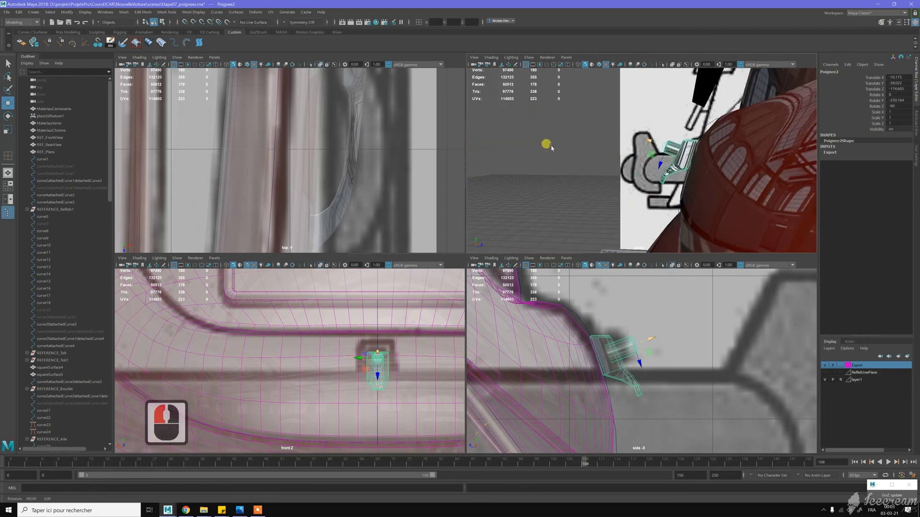
left_click_drag(651, 141, 723, 143, "alt")
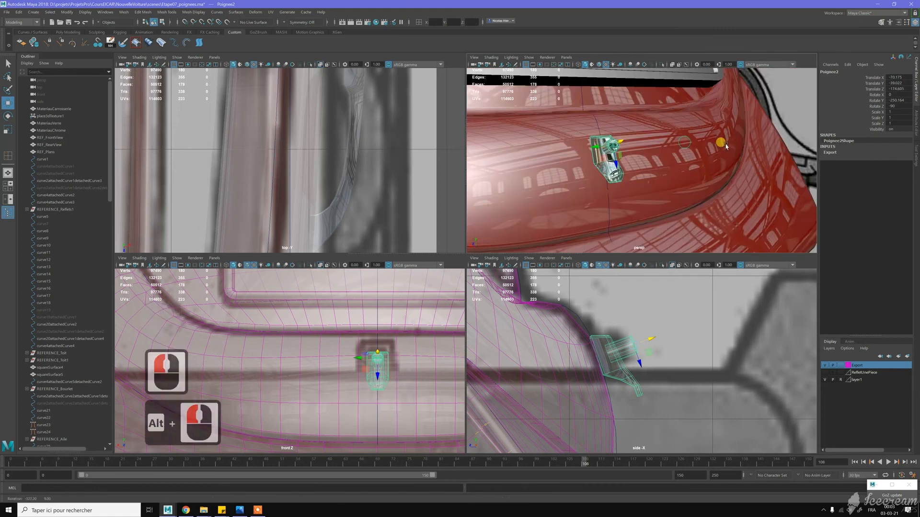
key("w")
left_click(383, 346)
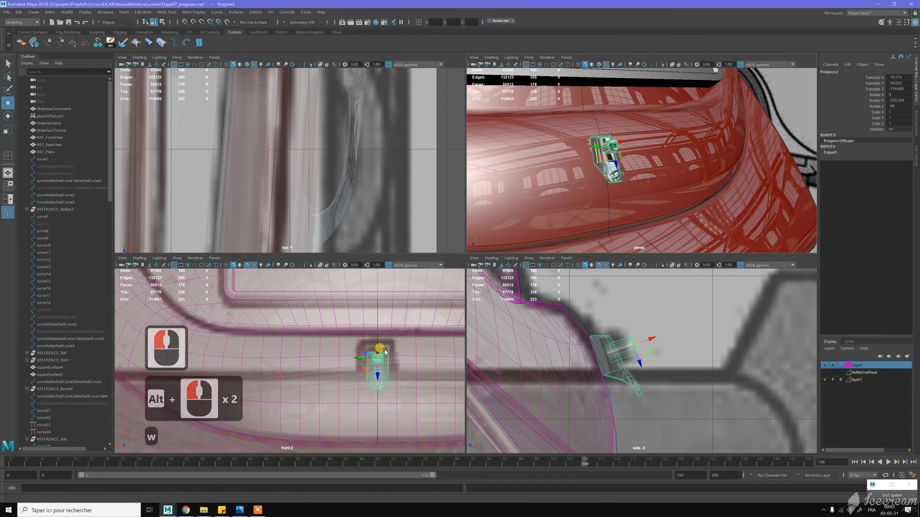
scroll(637, 152, "down", 5)
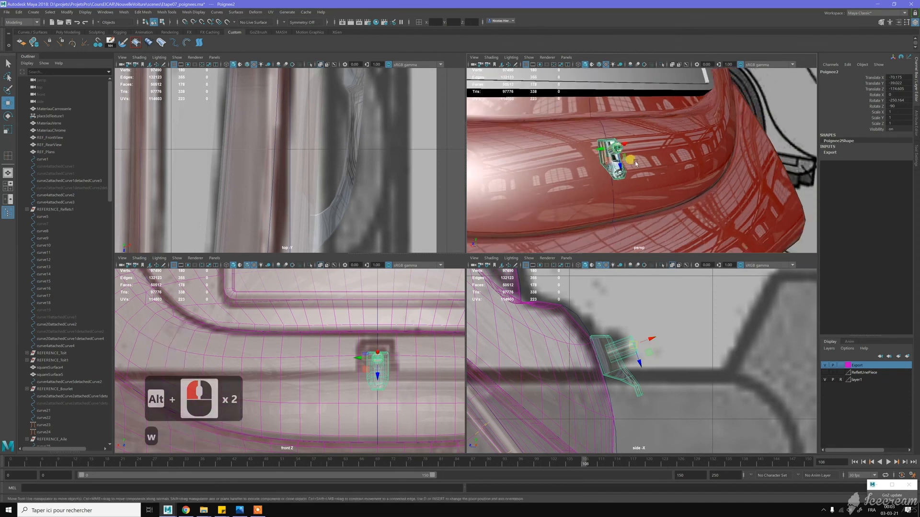
right_click_drag(625, 162, 664, 149)
- Hide the reference layer layer1, deselect the handle, and inspect its placement on the rear lid
left_click(824, 379)
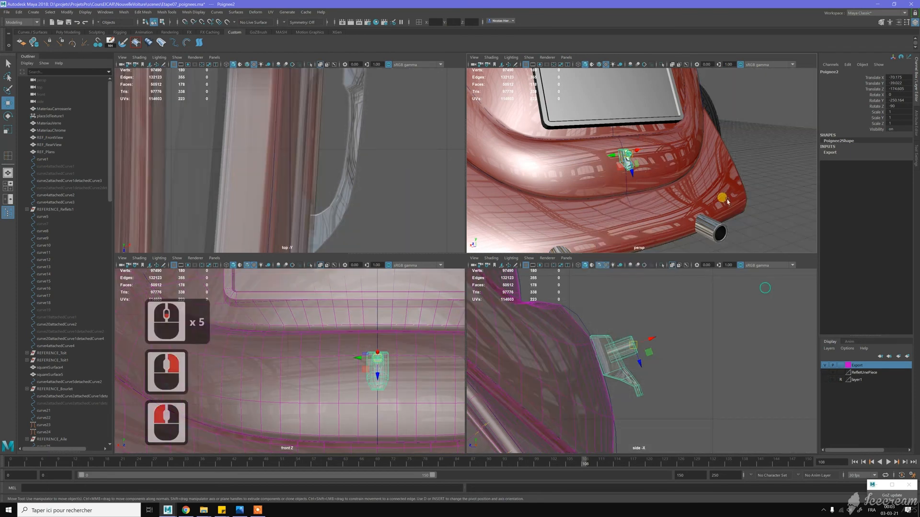
scroll(734, 181, "down", 7)
left_click(734, 181)
left_click_drag(695, 176, 733, 175, "alt")
scroll(629, 152, "up", 11)
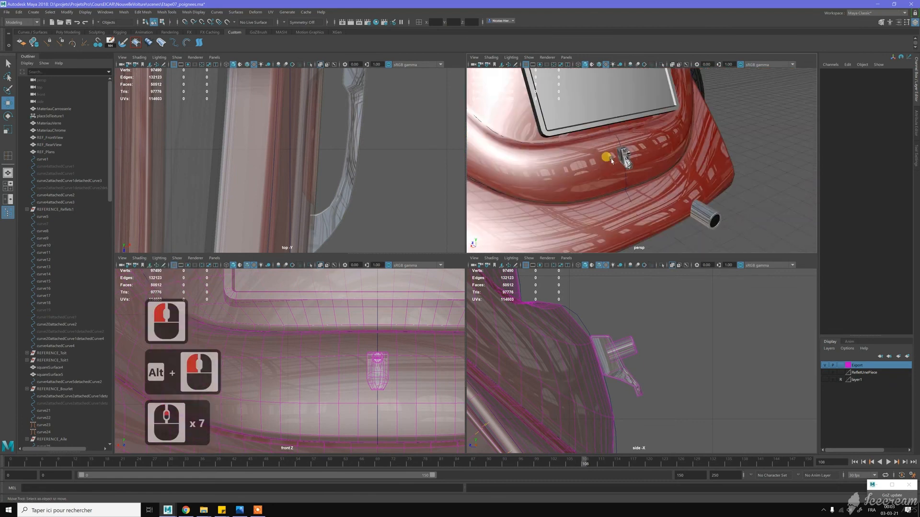
scroll(630, 153, "up", 3)
left_click_drag(618, 154, 603, 149, "alt")
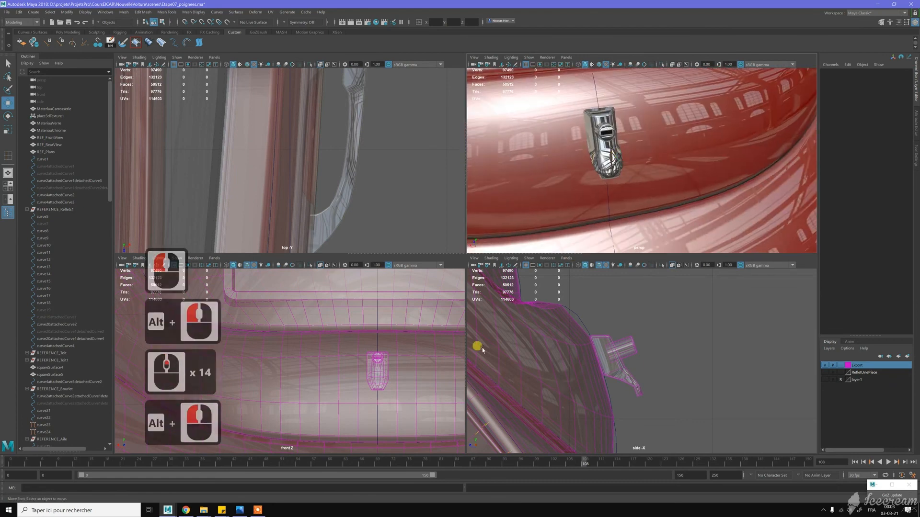
- Select the grip's connected faces without the lock cylinder, scale them wider sideways, and return to object mode
left_click(594, 157)
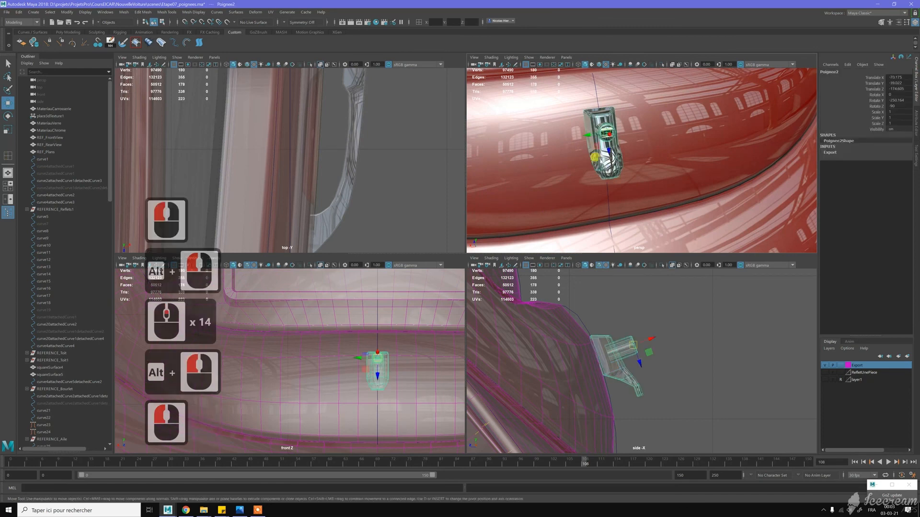
right_click(601, 160)
left_click(602, 178)
double_click(599, 158)
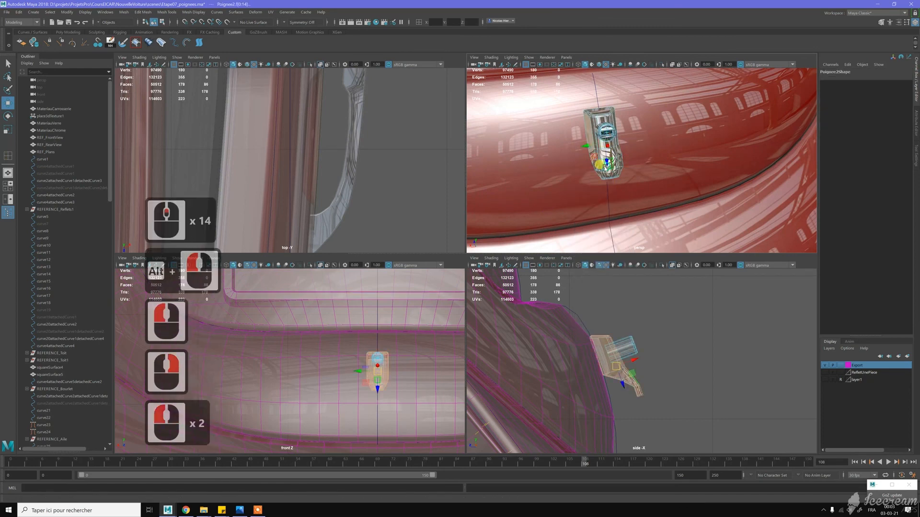
key("r")
left_click_drag(588, 145, 608, 162)
right_click_drag(599, 119, 632, 98)
- Delete the handle's non-deformer history, freeze its transformations, and deselect it
scroll(738, 162, "down", 10)
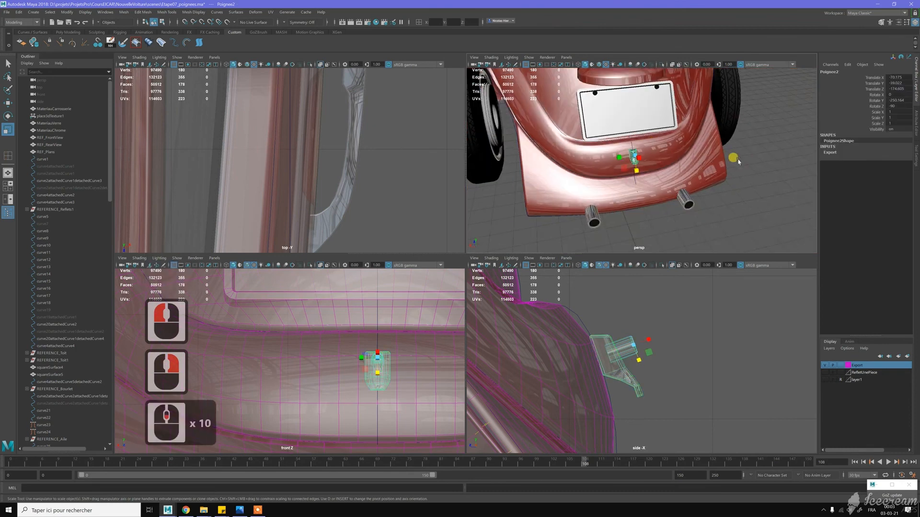
key("alt+d")
key("alt+f")
key("w")
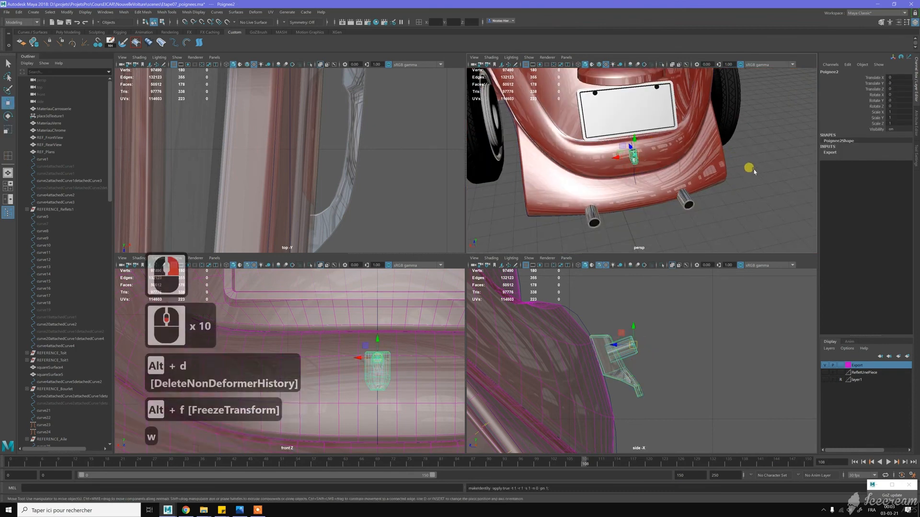
left_click(704, 204)
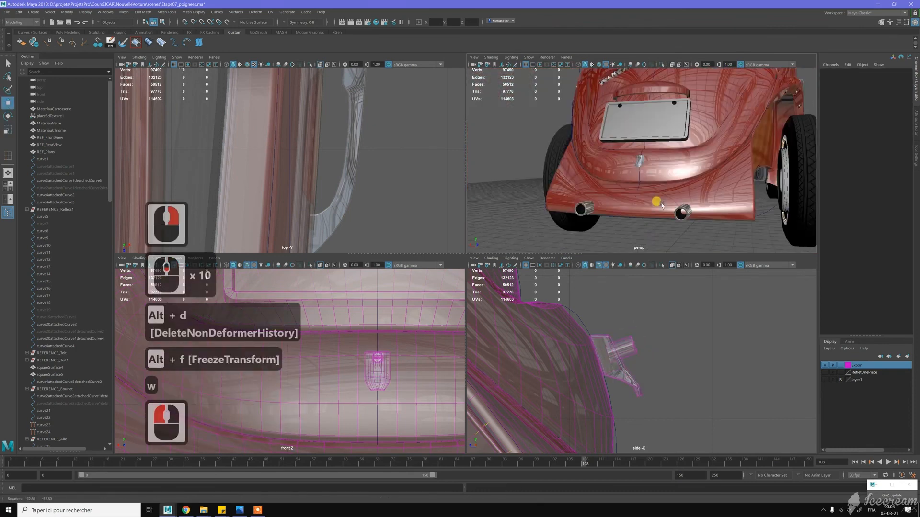